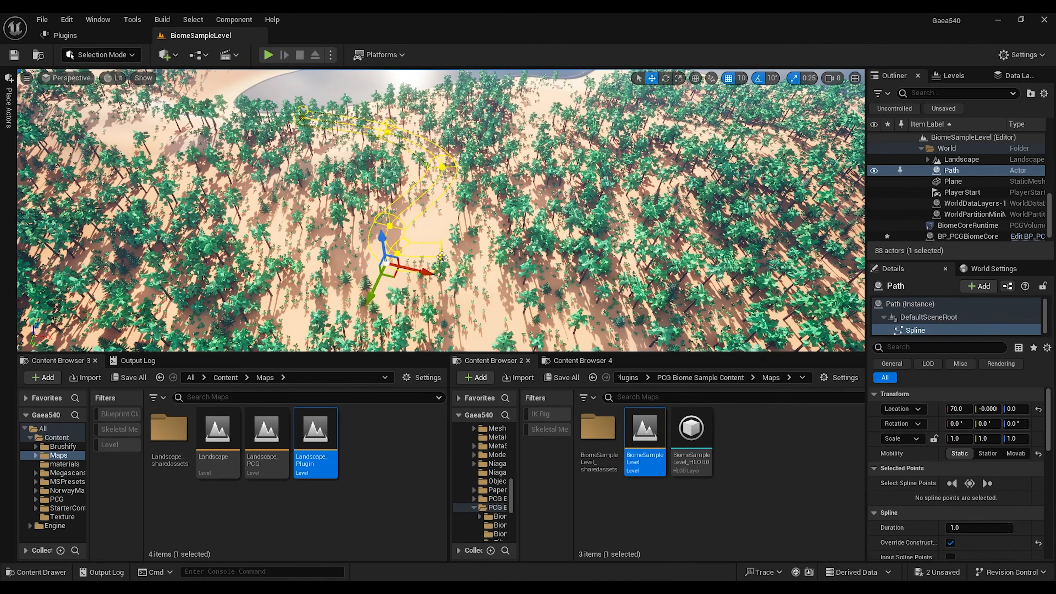
- Pull the end point of the Path spline outward through the forest to lengthen the clearing
left_click(442, 257)
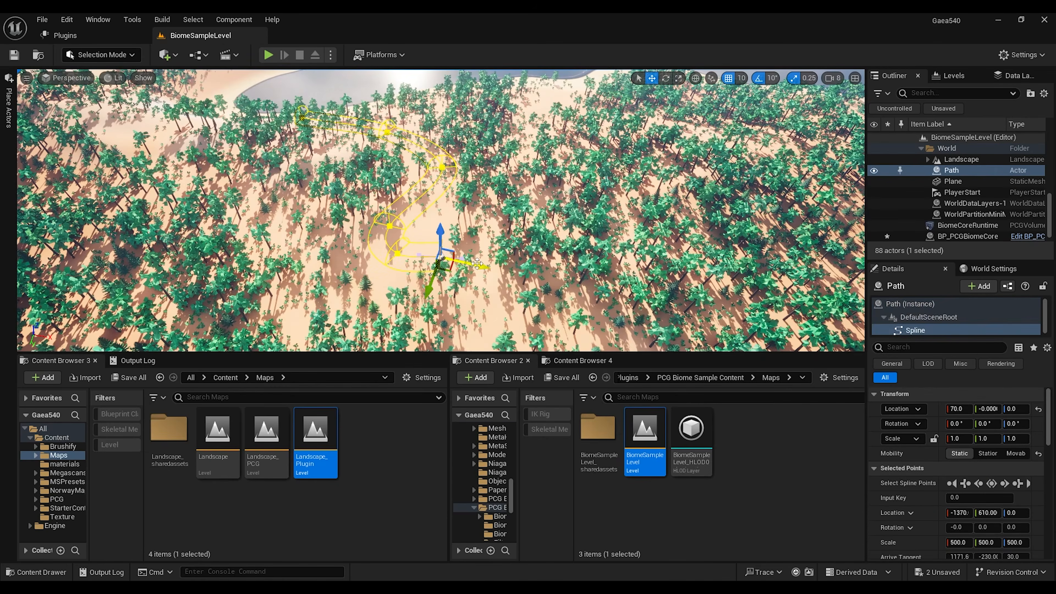
left_click_drag(442, 257, 632, 299, "alt")
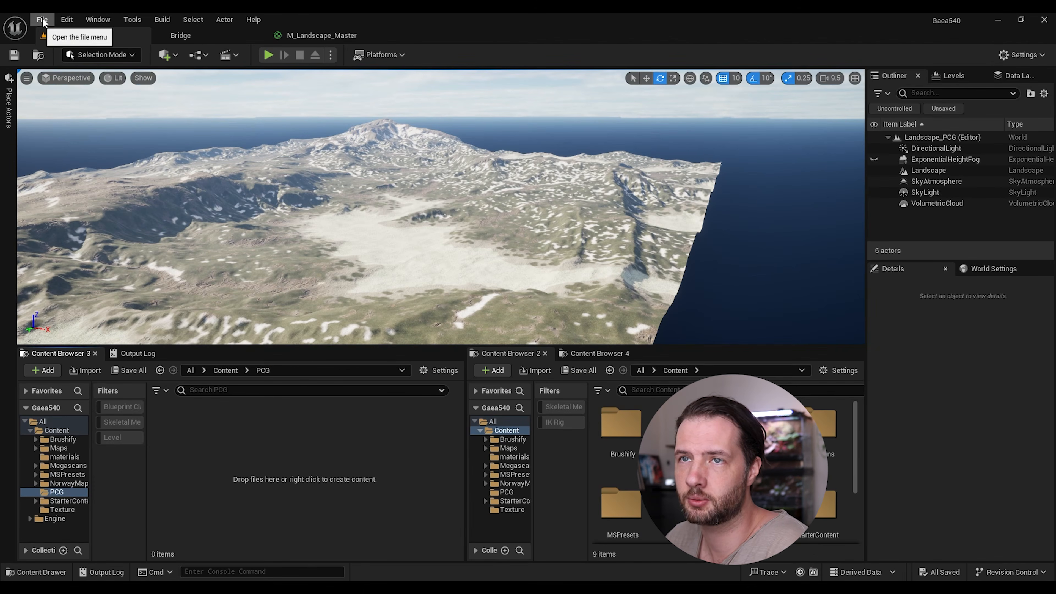
- Find the PCG plugins and enable the Procedural Content Generation Framework plus its External Data, Geometry Script and Water Interop plugins
left_click(68, 21)
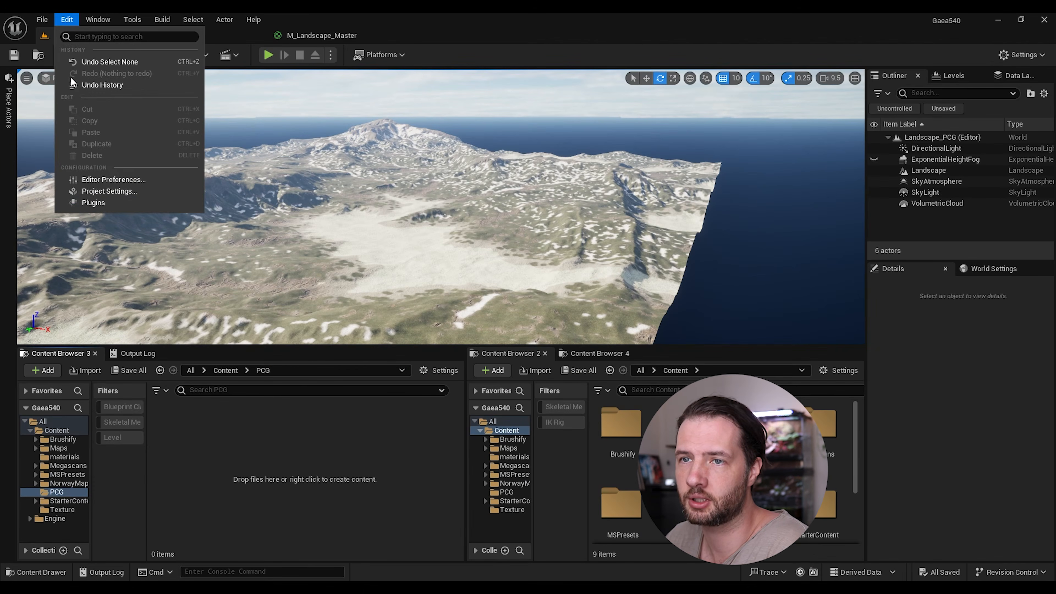
left_click(110, 204)
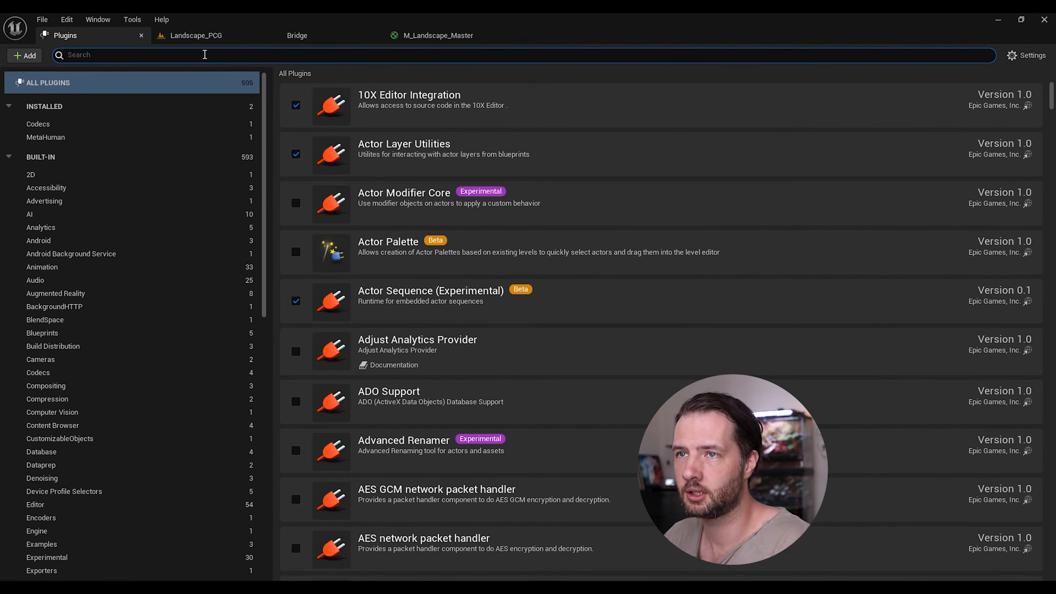
type("pcg")
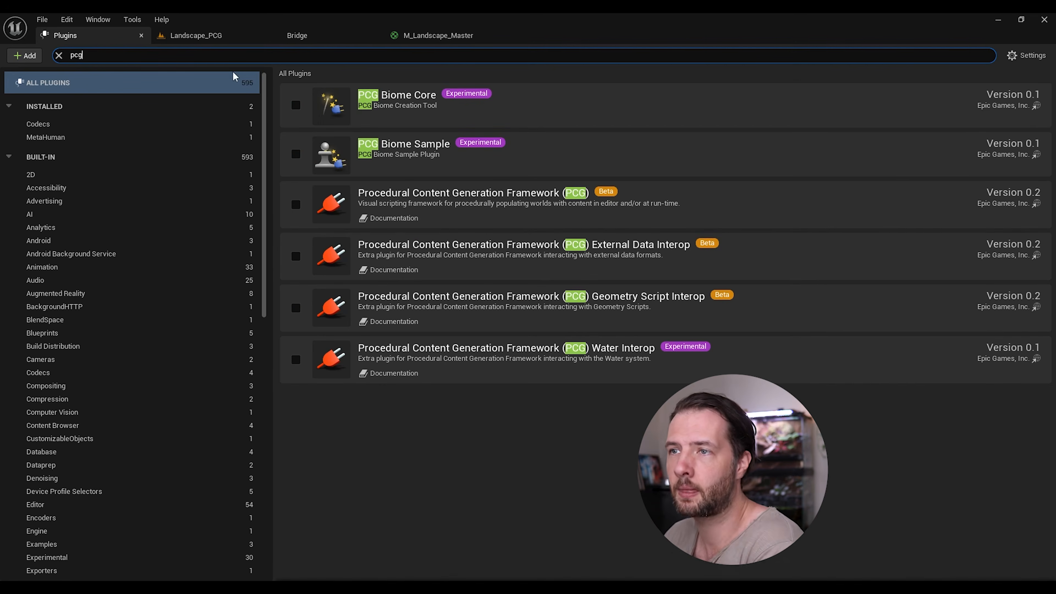
left_click(296, 204)
left_click(608, 334)
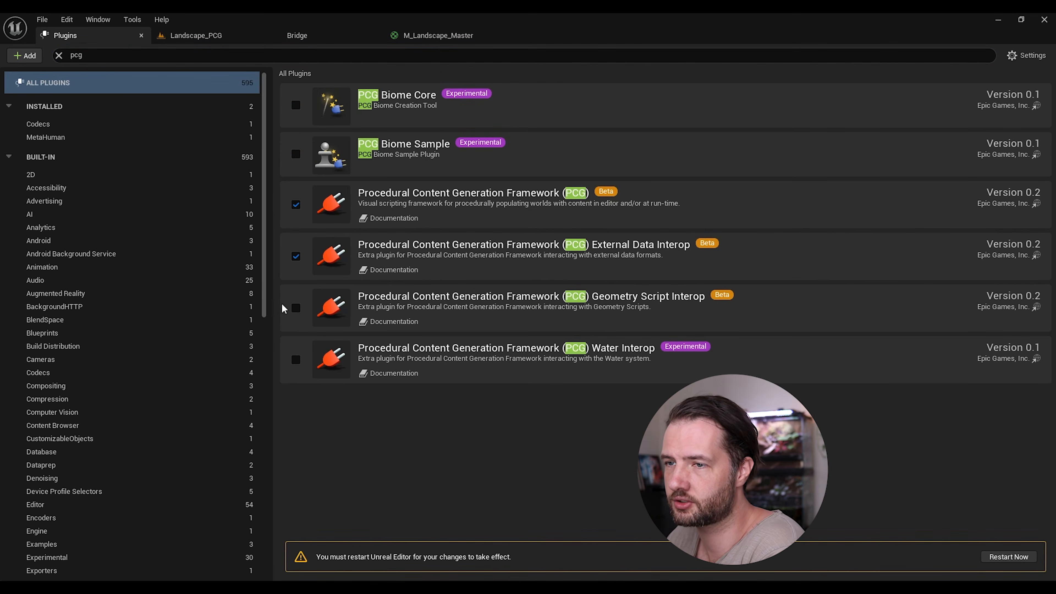
left_click(296, 307)
left_click(607, 333)
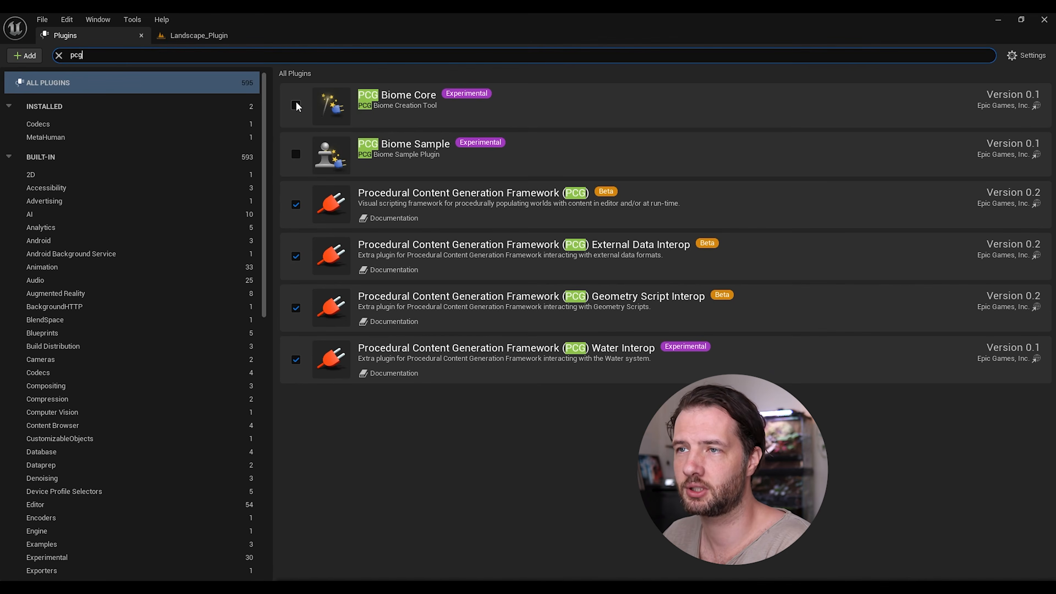
- Enable the experimental PCG Biome Core and PCG Biome Sample plugins and restart the editor
left_click(296, 104)
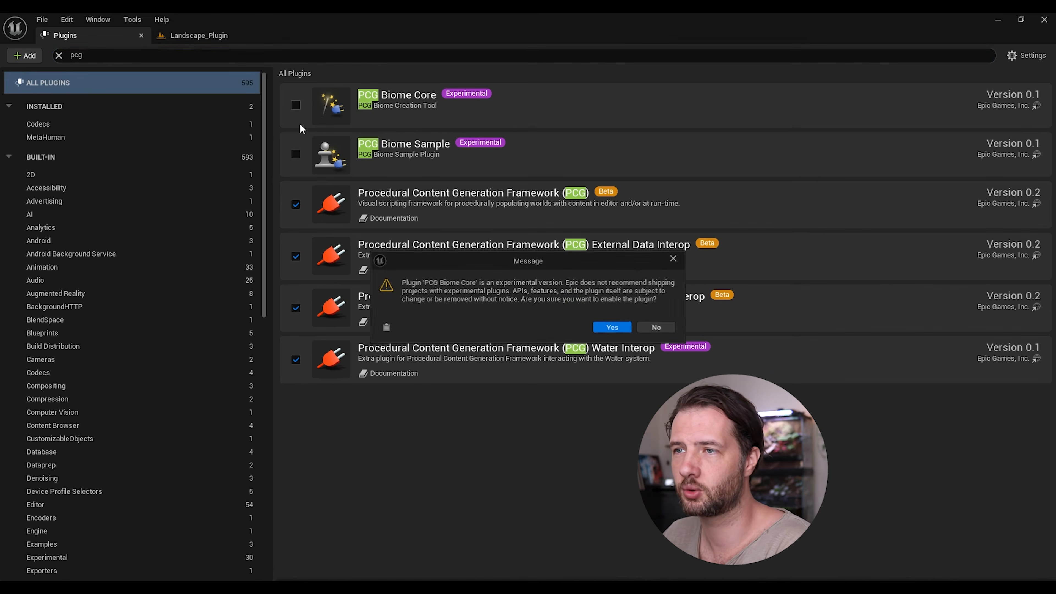
left_click(608, 329)
left_click(296, 154)
left_click(611, 330)
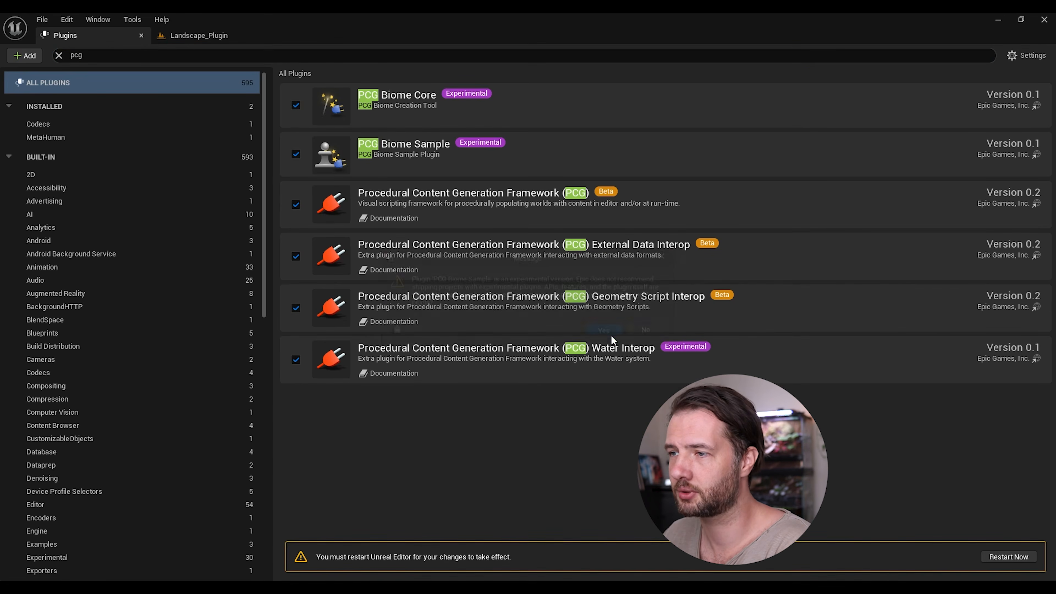
left_click(1014, 558)
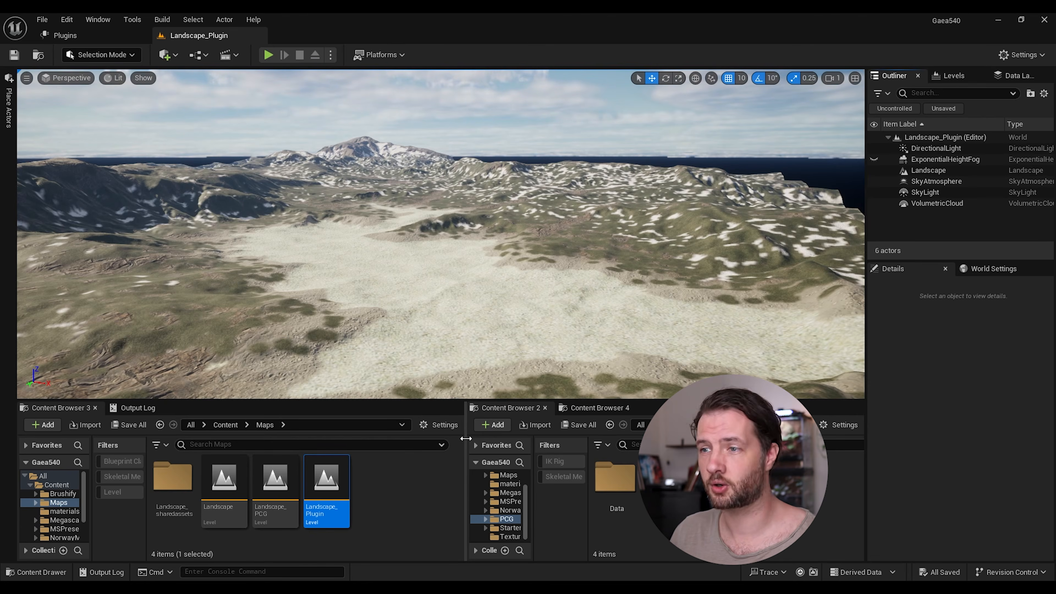
- Enlarge the content browser area and show engine and plugin content in Content Browser 2
left_click_drag(466, 438, 449, 440)
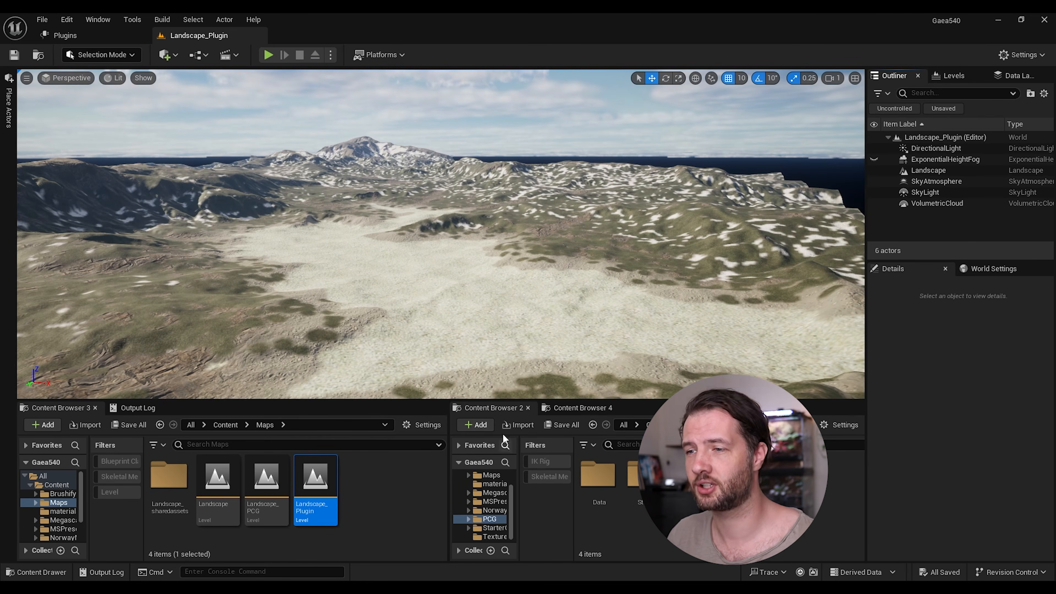
left_click_drag(399, 400, 399, 302)
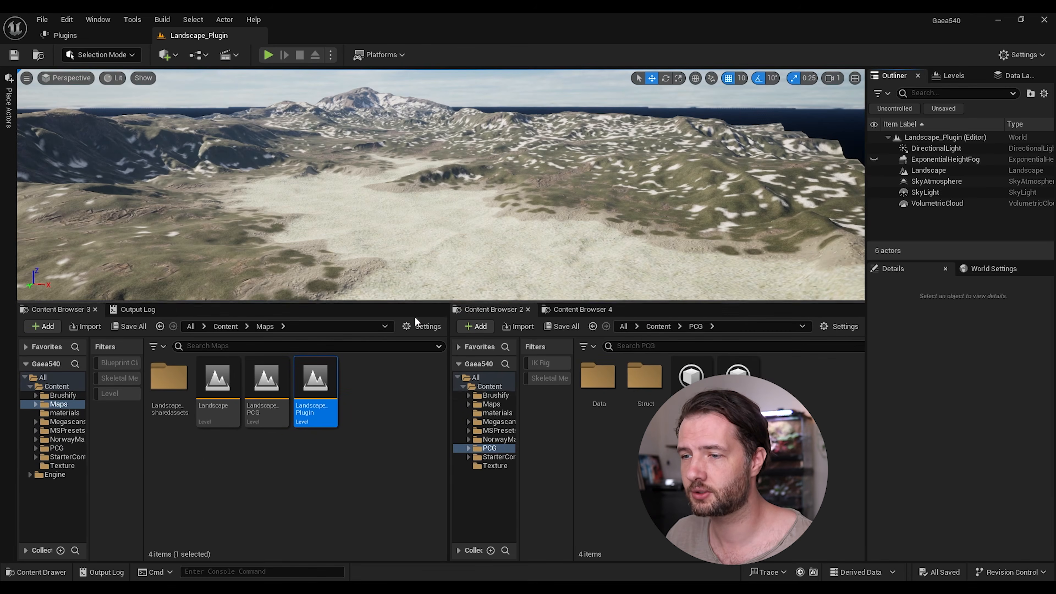
left_click(841, 327)
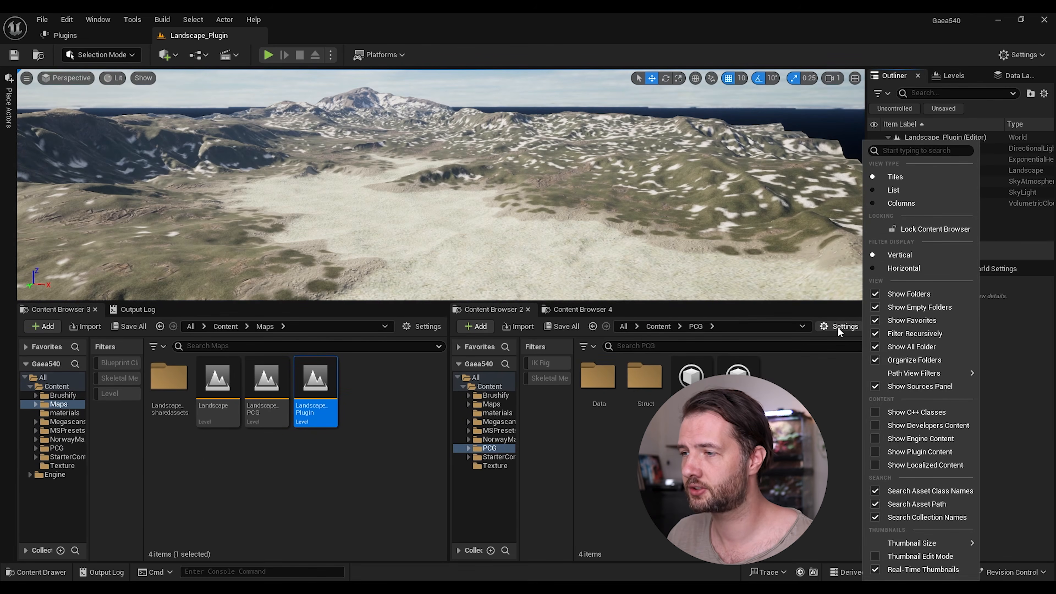
left_click(877, 439)
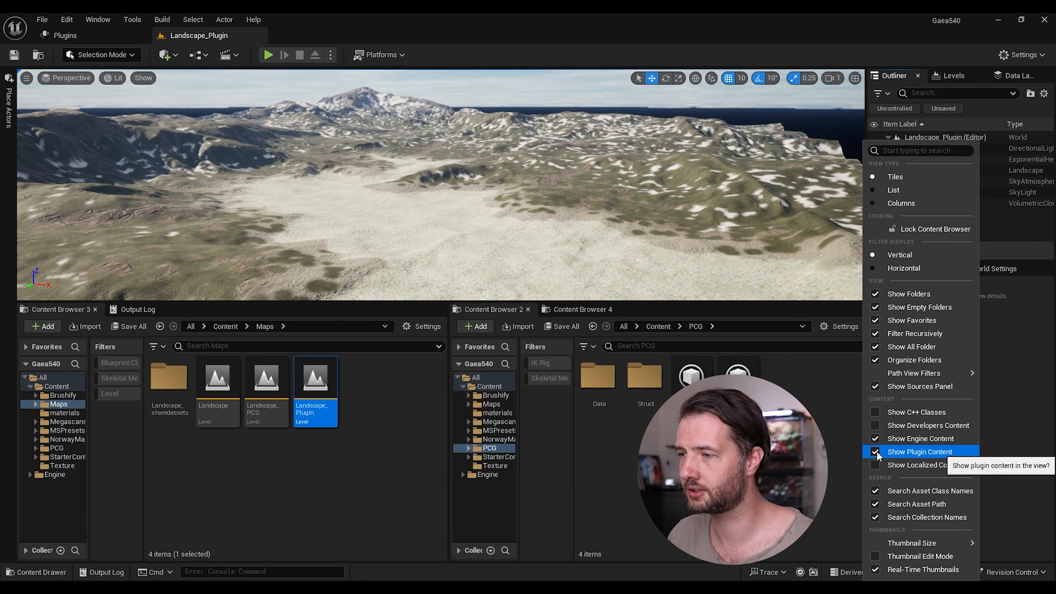
- Browse the engine's plugin folders and open the PCG Biome Sample Content folder
left_click(478, 474)
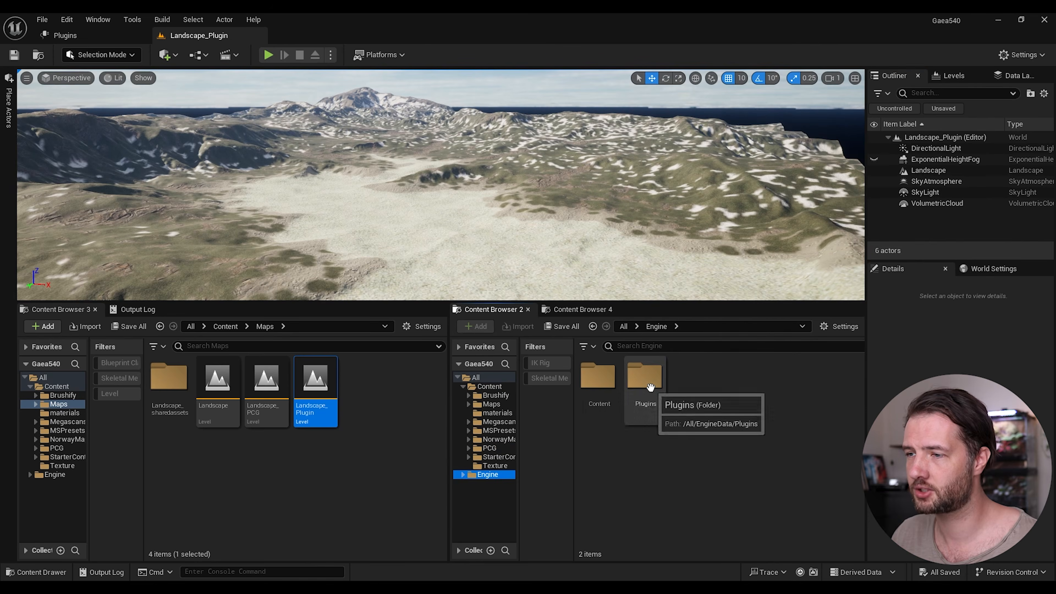
double_click(644, 376)
scroll(722, 468, "down", 2)
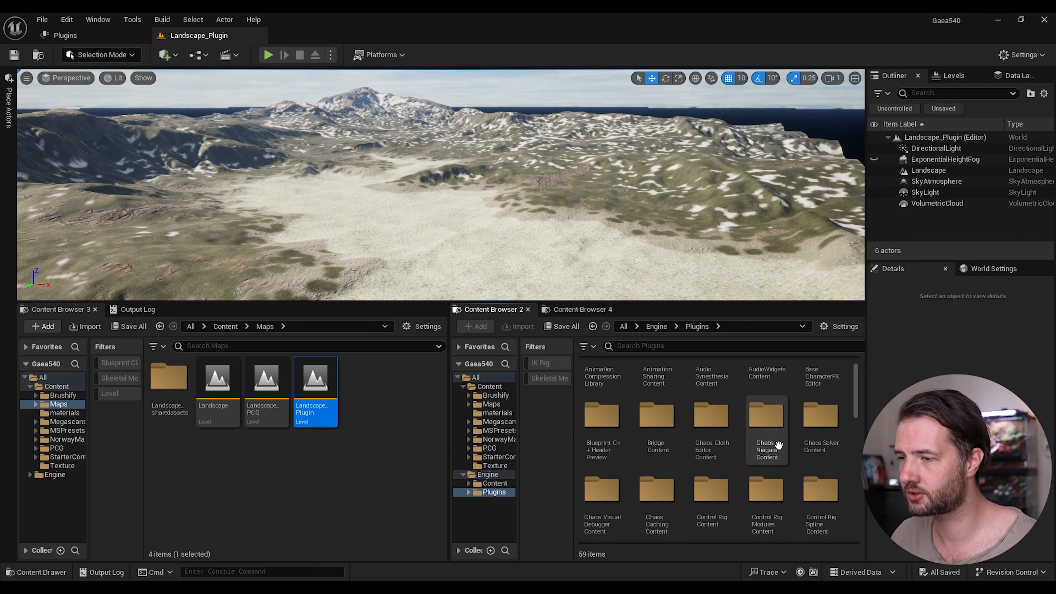
left_click(766, 458)
key("p")
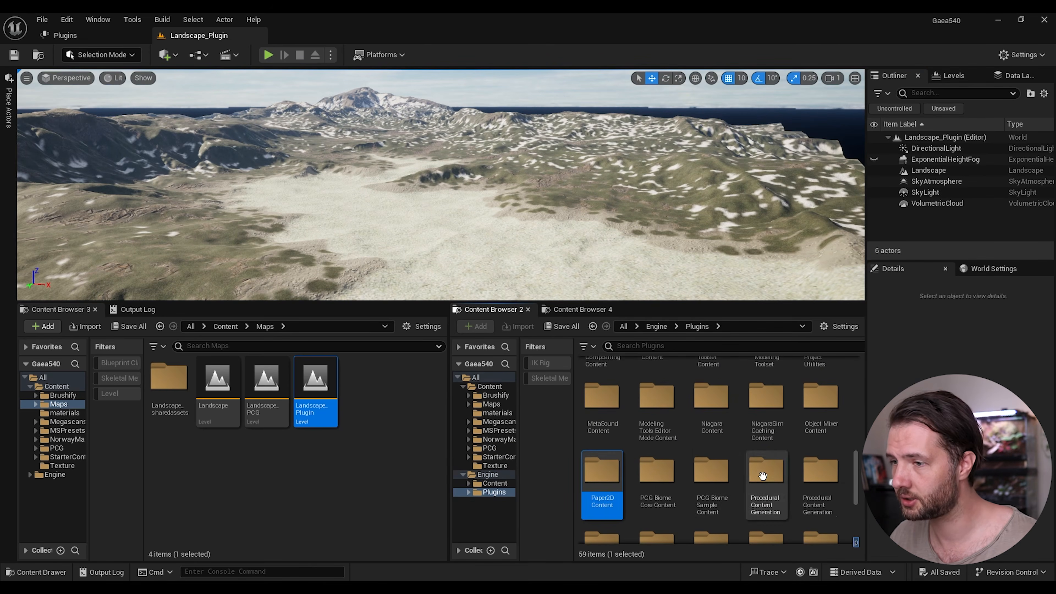
left_click(660, 479)
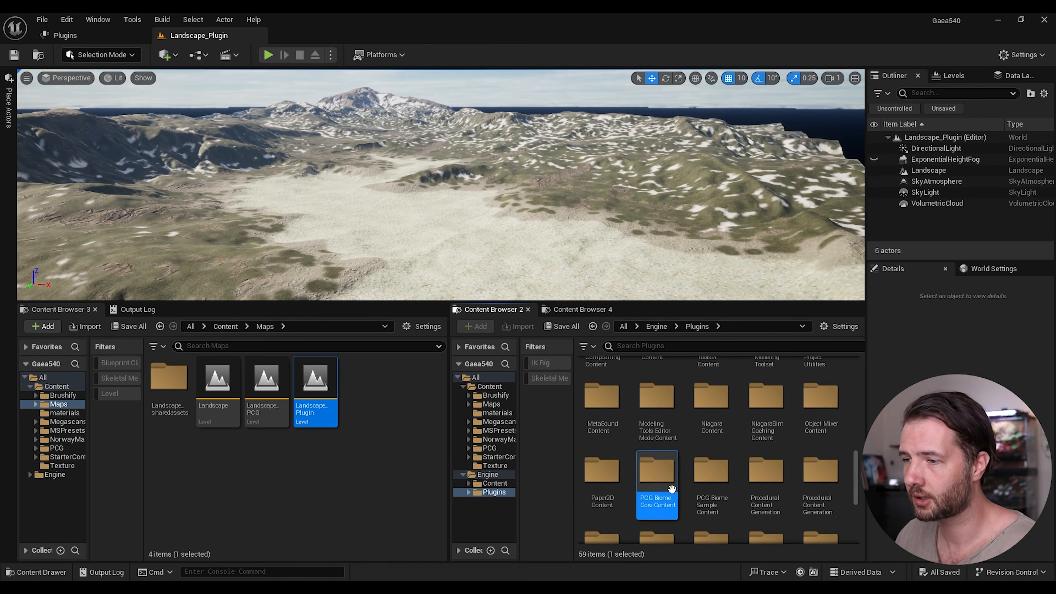
left_click(707, 474)
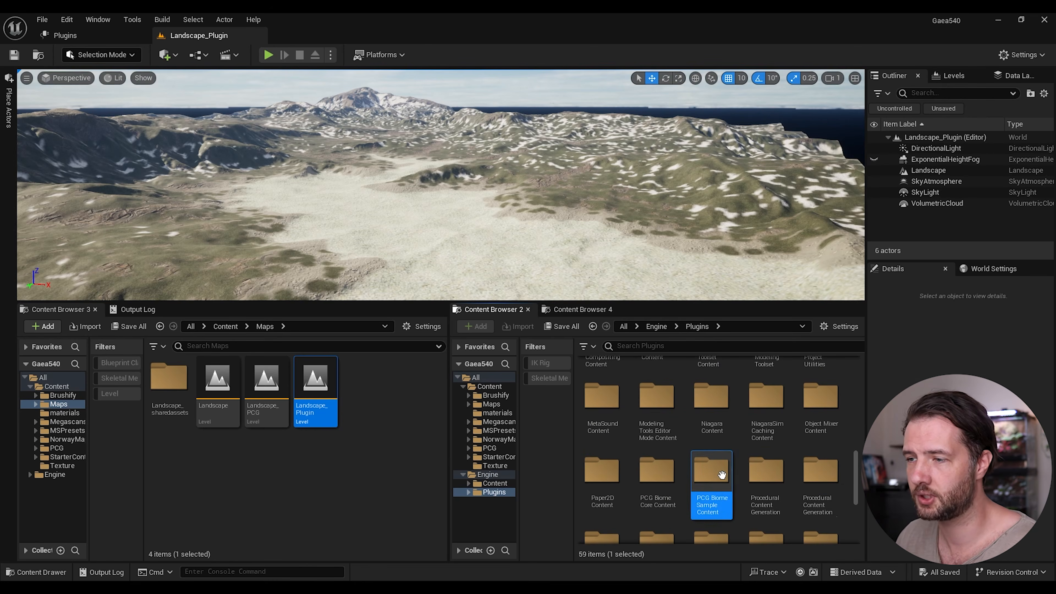
double_click(707, 474)
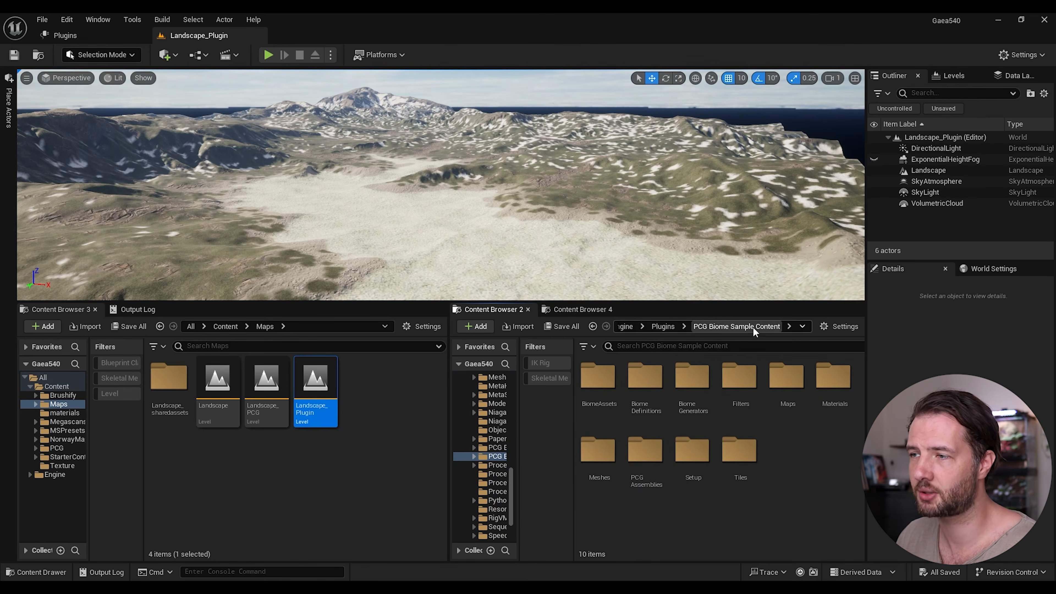
- Open BiomeSampleLevel from the Maps folder of the PCG Biome Sample Content
left_click(786, 376)
double_click(786, 376)
double_click(664, 393)
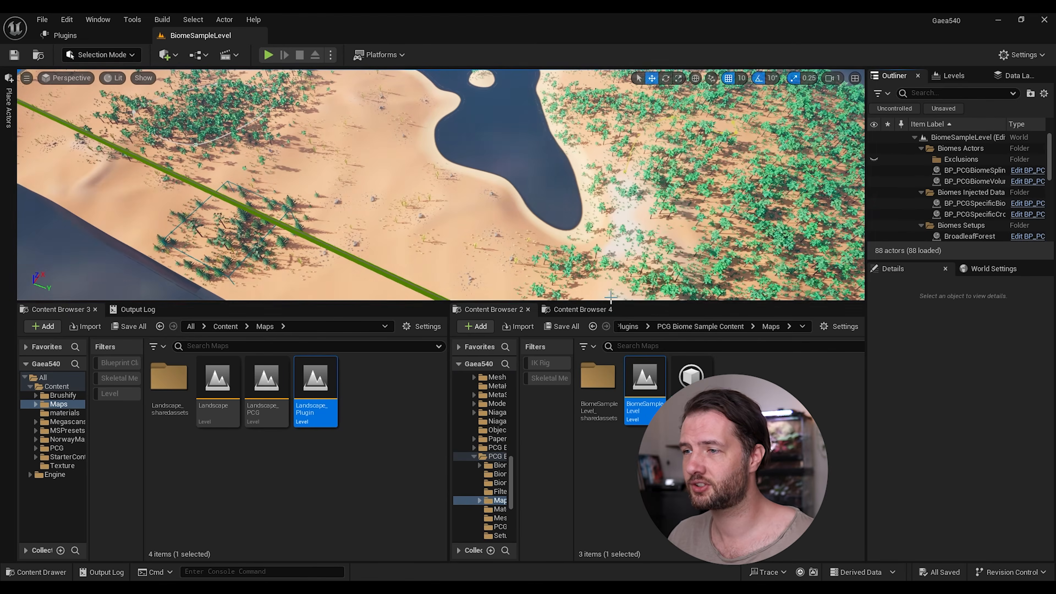
- Enlarge the viewport and examine the sample level's desert, lakes, forests and mountain biomes
left_click_drag(553, 302, 553, 353)
right_click_drag(573, 307, 574, 249)
scroll(574, 307, "up", 1)
right_click_drag(491, 237, 382, 240)
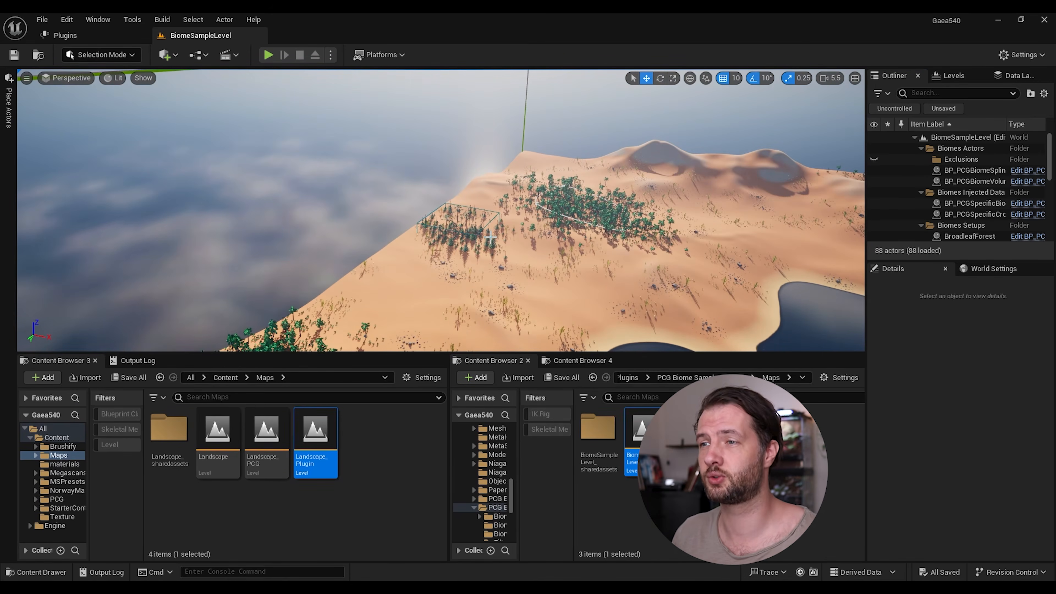
right_click_drag(500, 263, 582, 263)
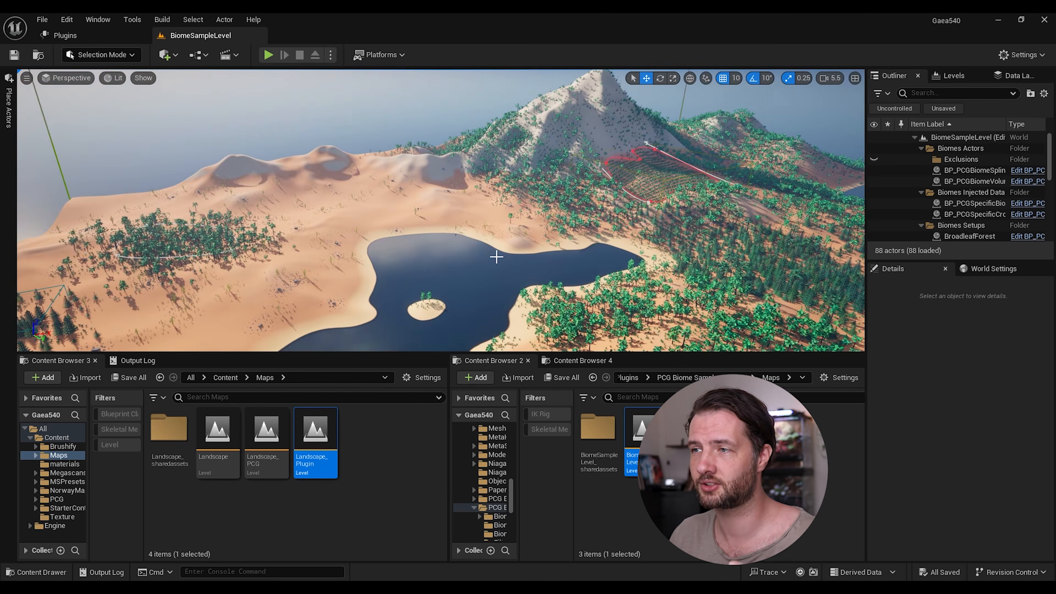
right_click_drag(496, 257, 591, 254)
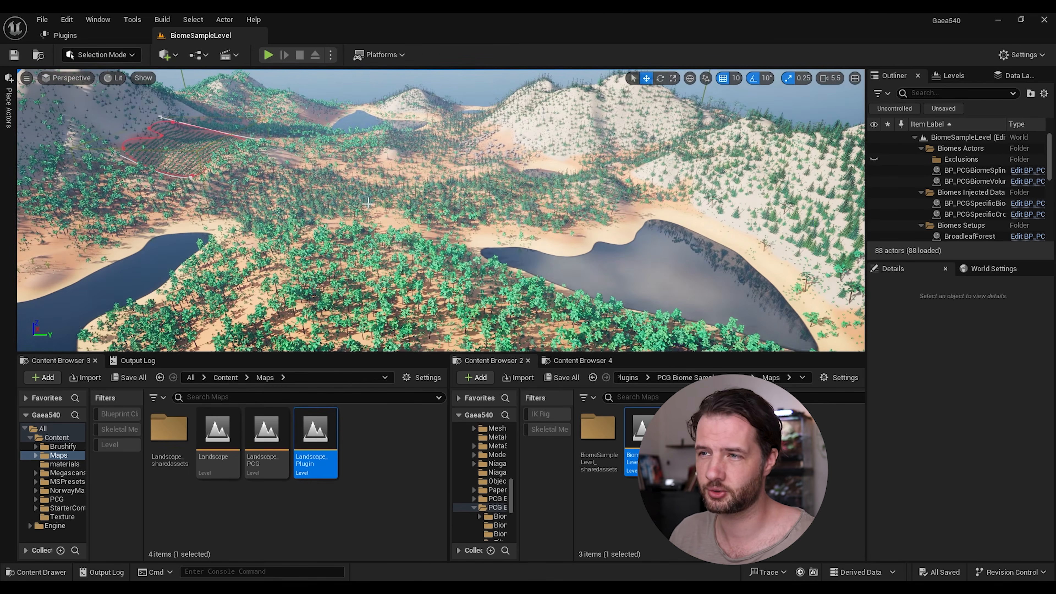
right_click_drag(377, 222, 436, 214)
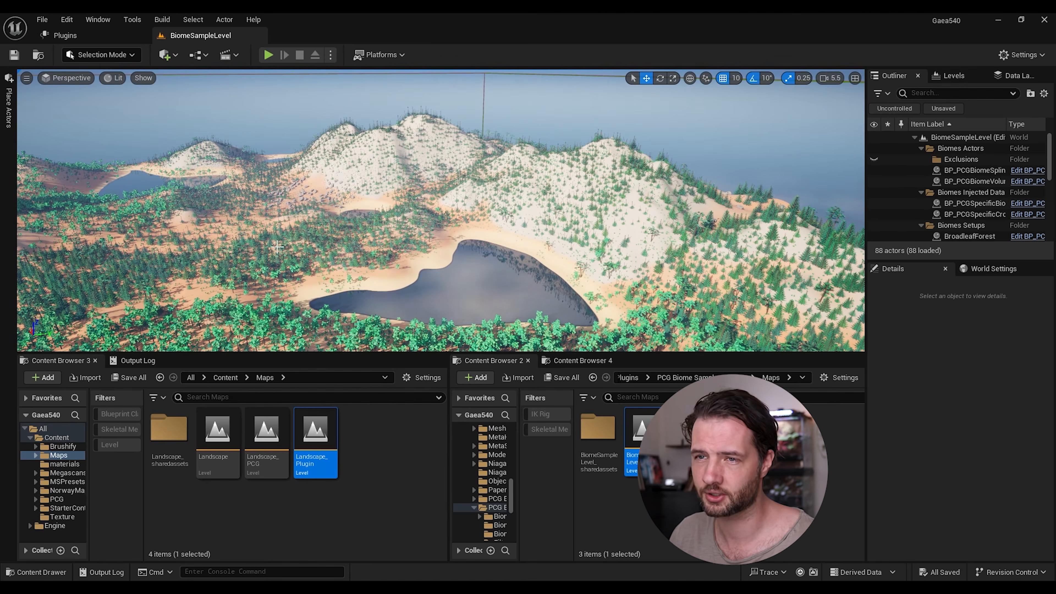
right_click_drag(515, 249, 376, 265)
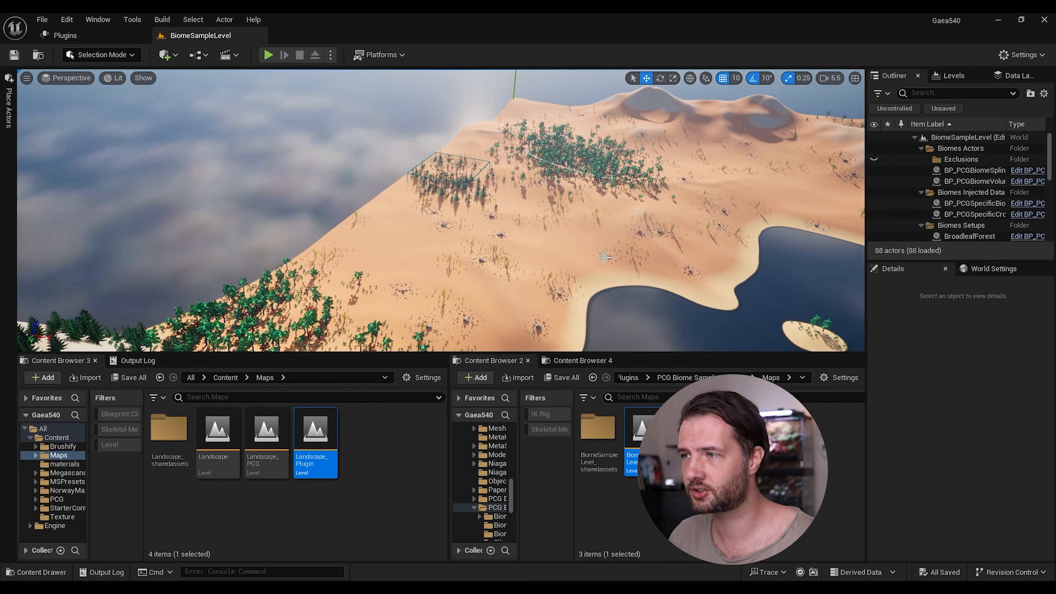
- Move the coniferous BP_PCGBiomeVolume across the desert to about Y -18850 and deselect it
right_click_drag(605, 257, 562, 260)
key("w")
scroll(605, 257, "up", 3)
key("w")
key("s")
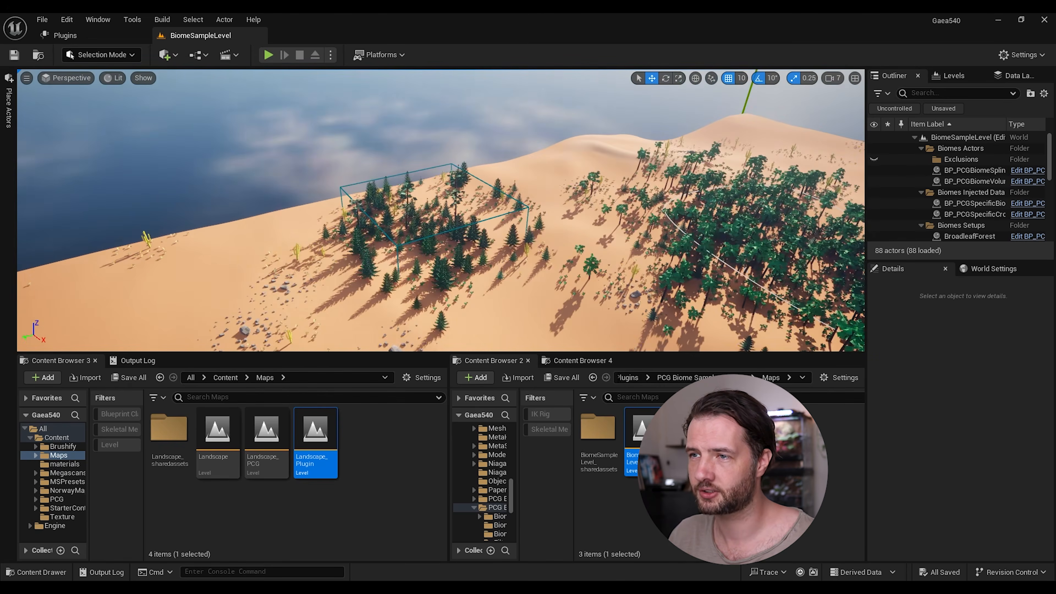
left_click(465, 216)
left_click(400, 246)
mouse_move(422, 239)
right_mouse_down()
mouse_move(375, 237)
mouse_move(411, 237)
right_mouse_up()
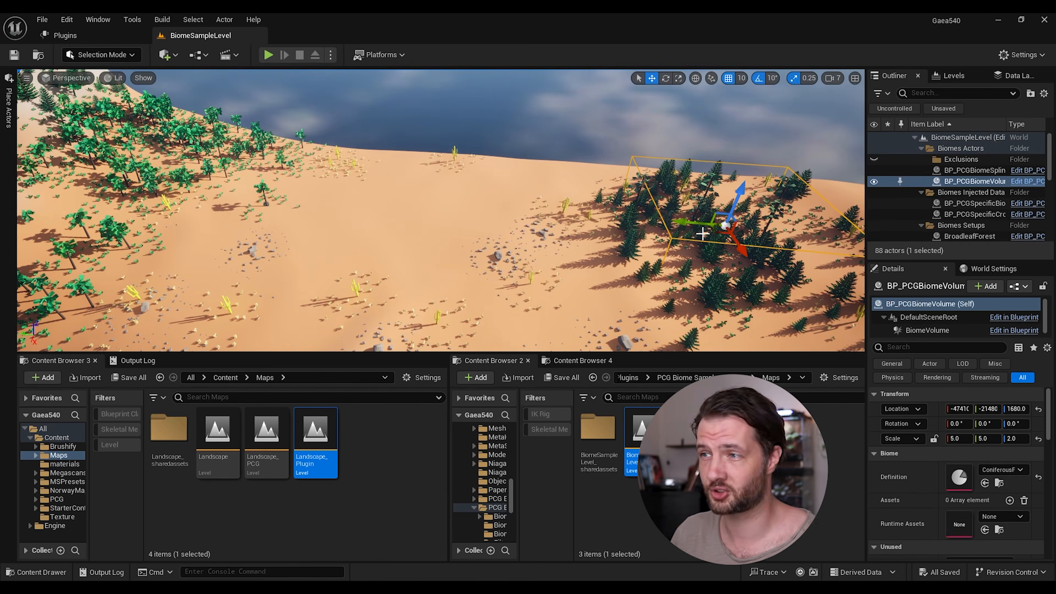
left_click_drag(694, 224, 603, 224)
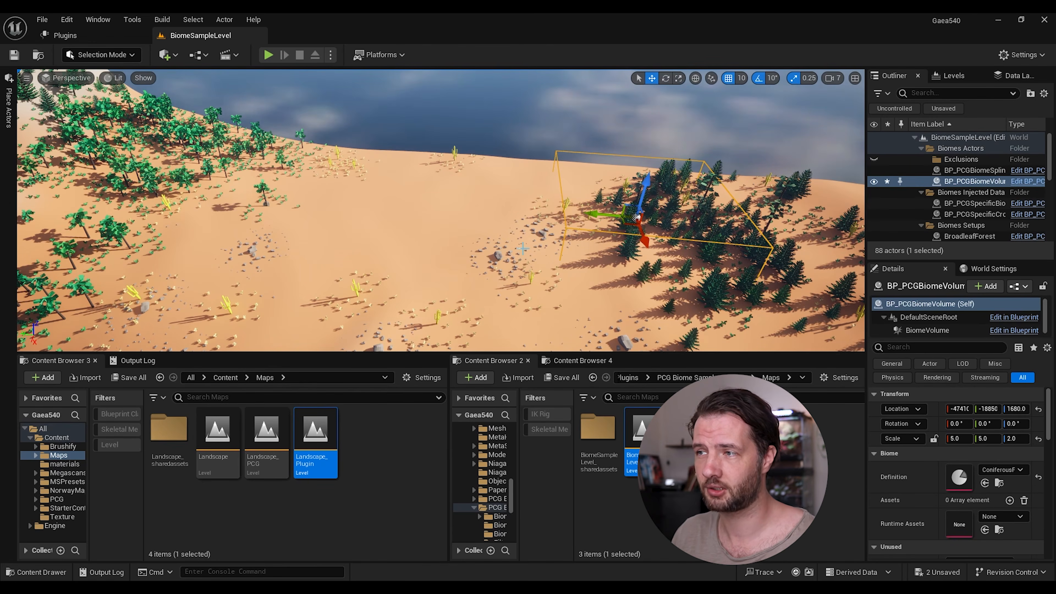
right_click_drag(598, 231, 652, 230)
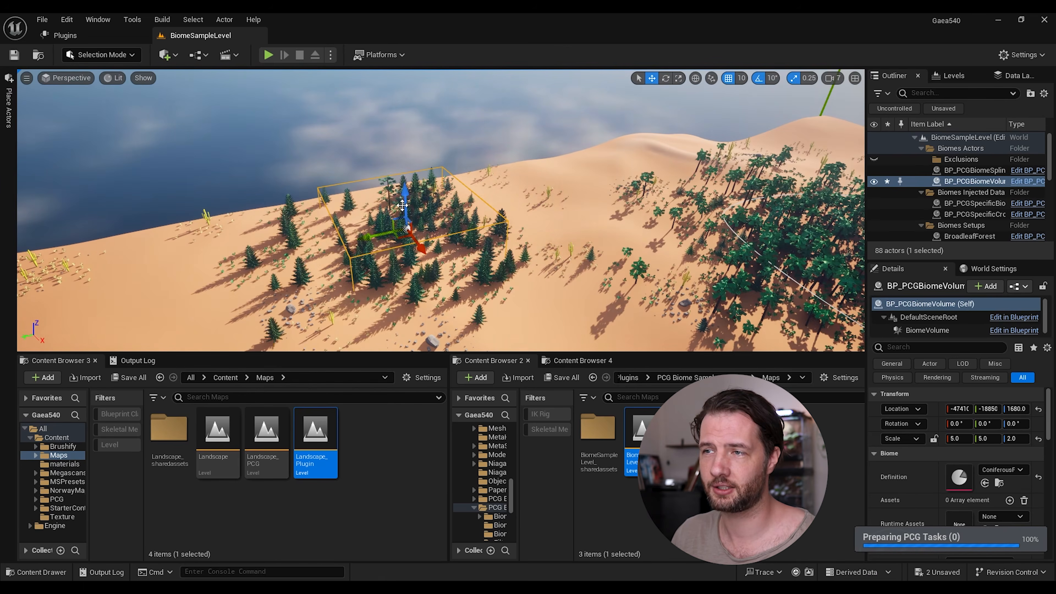
right_click_drag(456, 273, 540, 284)
left_click(458, 230)
right_click_drag(477, 224, 370, 230)
key("Escape")
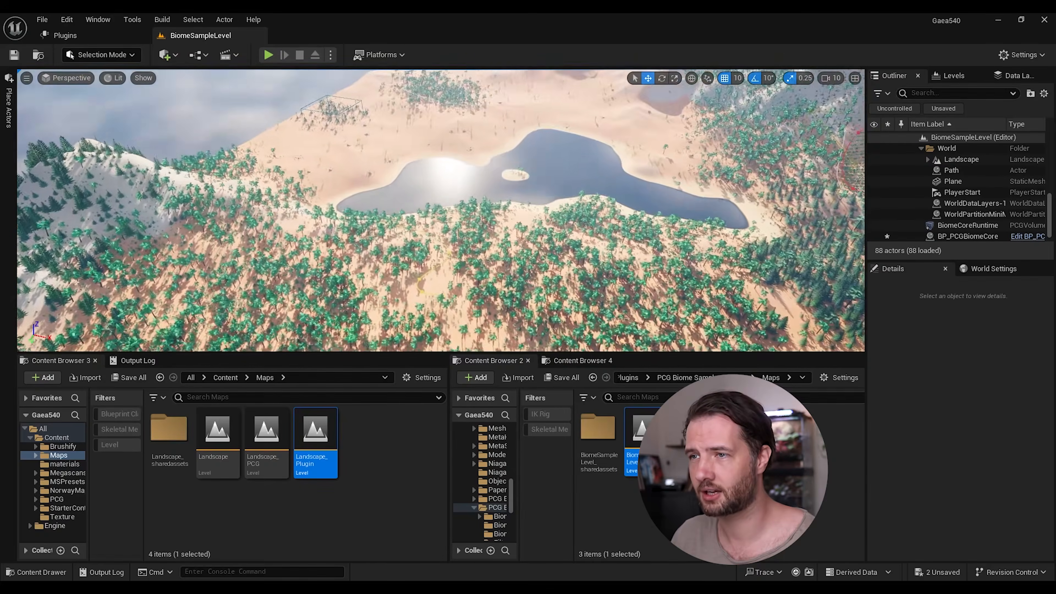
- Select the Path spline in the forest by the lake and move its end point to about X -6440
key("w")
scroll(394, 211, "down", 2)
mouse_move(394, 211)
right_mouse_down()
mouse_move(394, 258)
mouse_move(394, 211)
right_mouse_up()
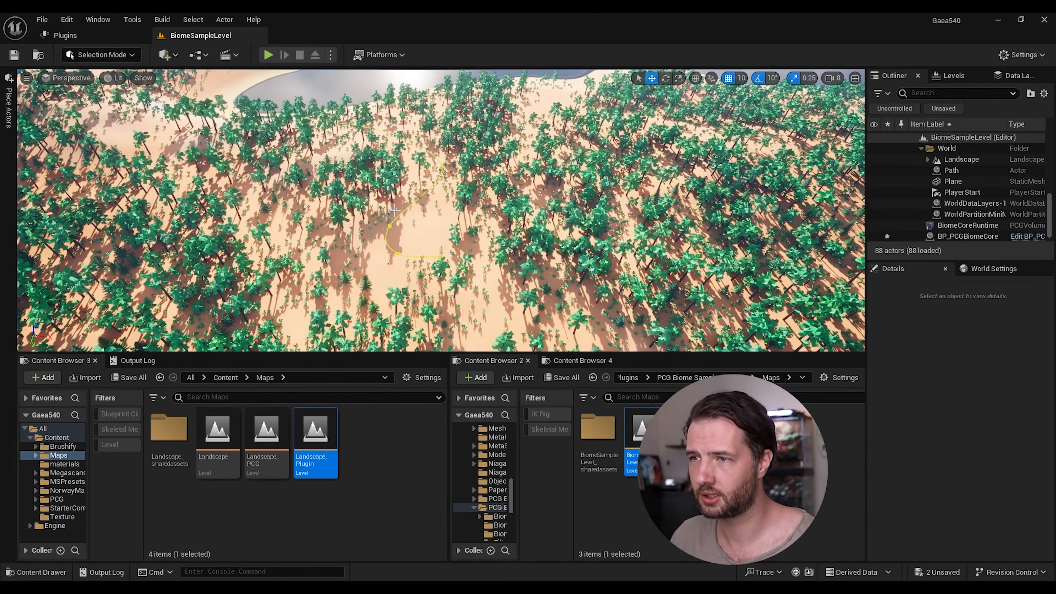
left_click(391, 223)
left_click(439, 258)
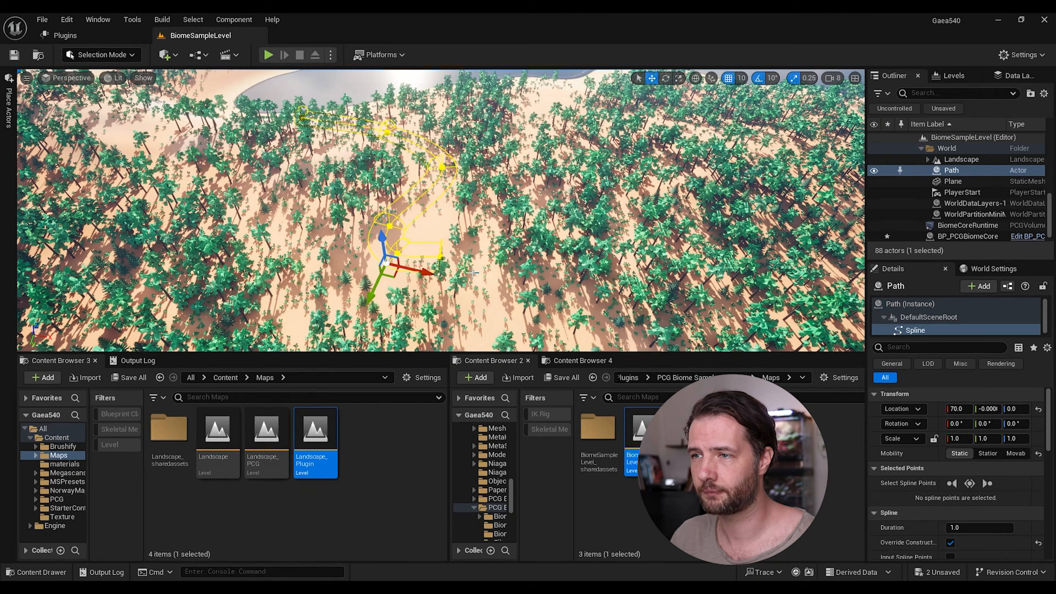
left_click(442, 257)
left_click_drag(476, 264, 671, 284)
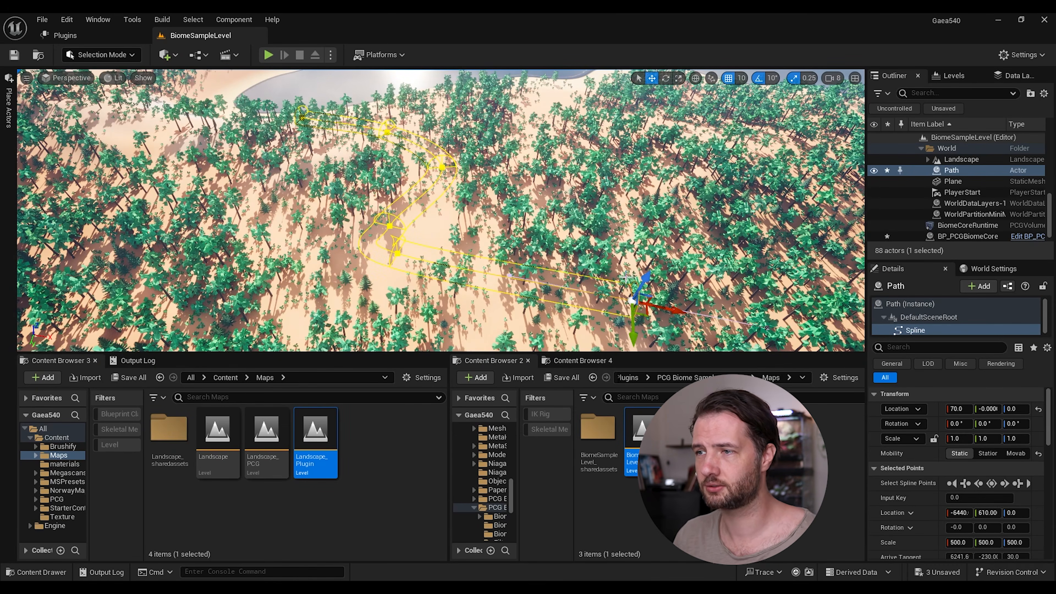
right_click_drag(671, 284, 690, 294)
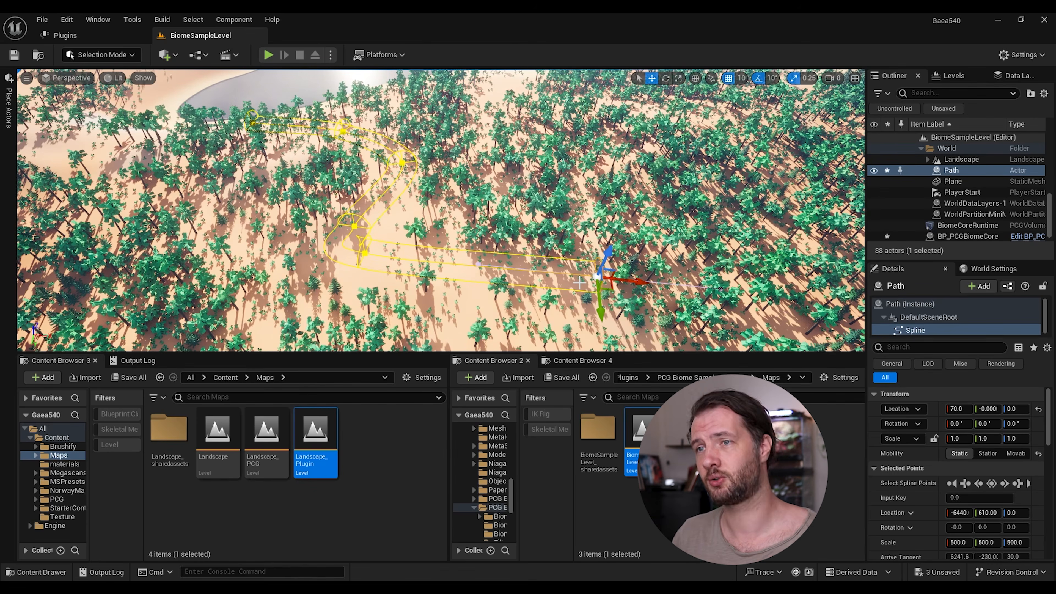
- Switch to landscape painting and go through the Land, Mountain and Shore target layers, ending with Land selected
right_click_drag(395, 247, 441, 204)
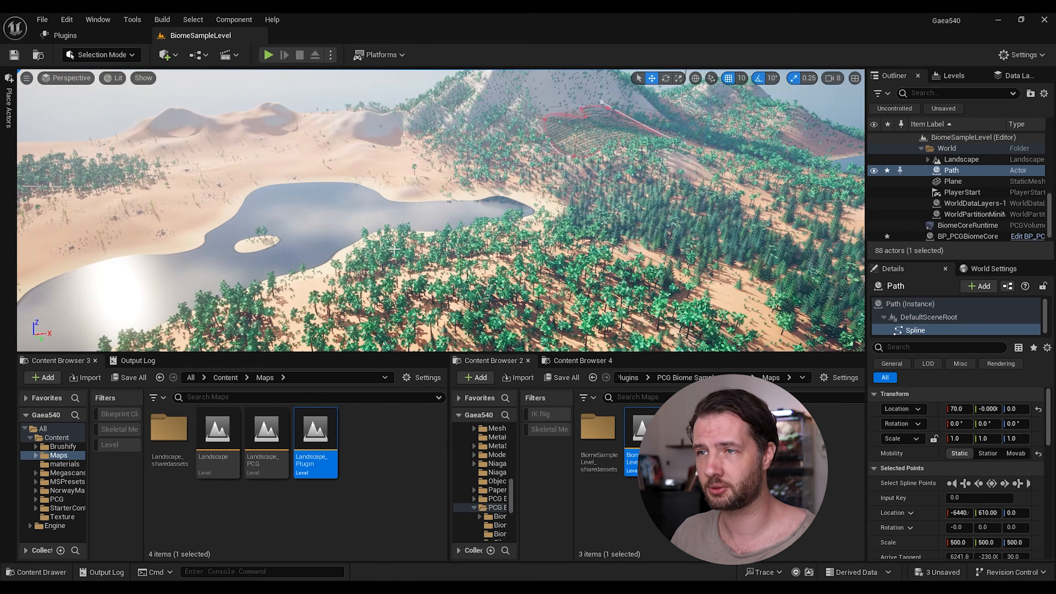
left_click(125, 56)
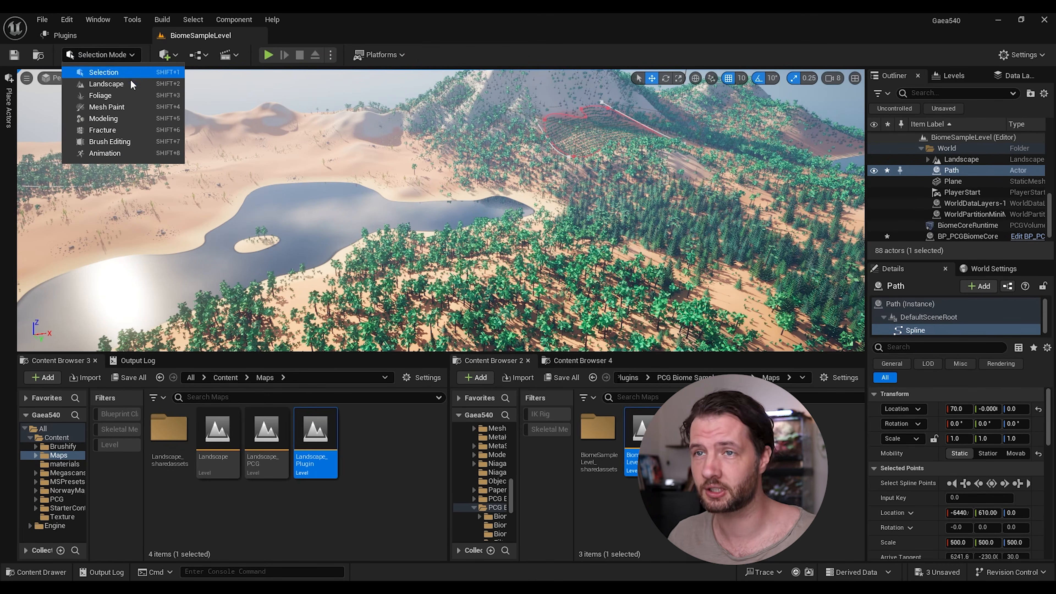
left_click(130, 90)
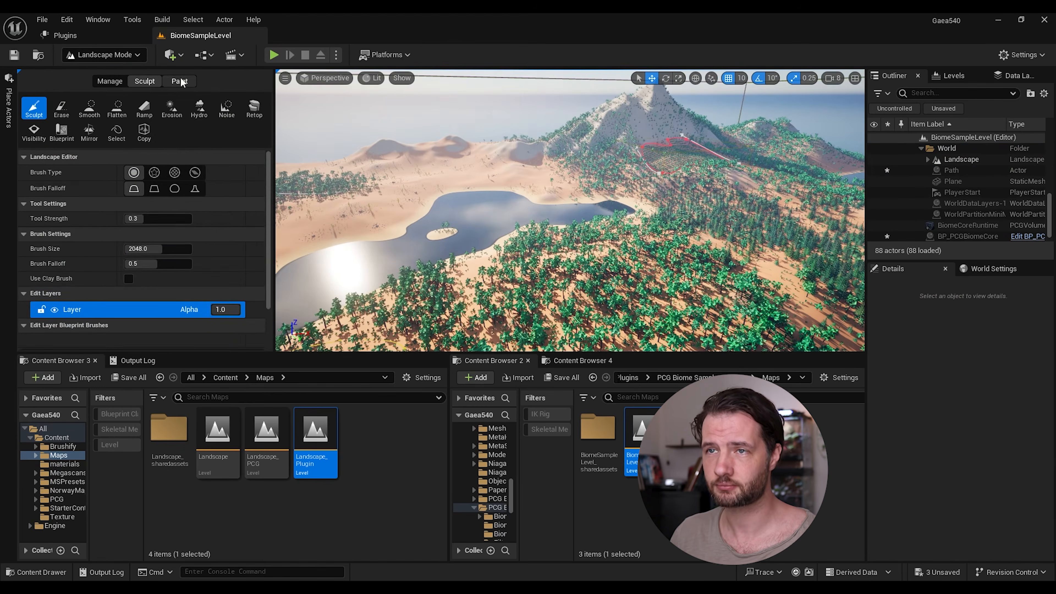
left_click(179, 80)
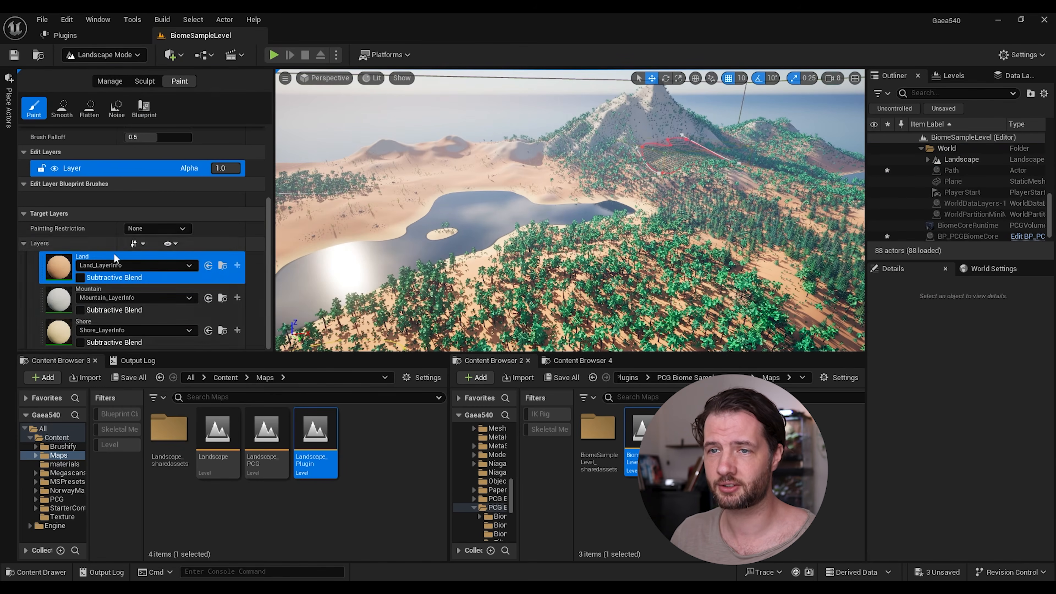
left_click(63, 302)
left_click(65, 332)
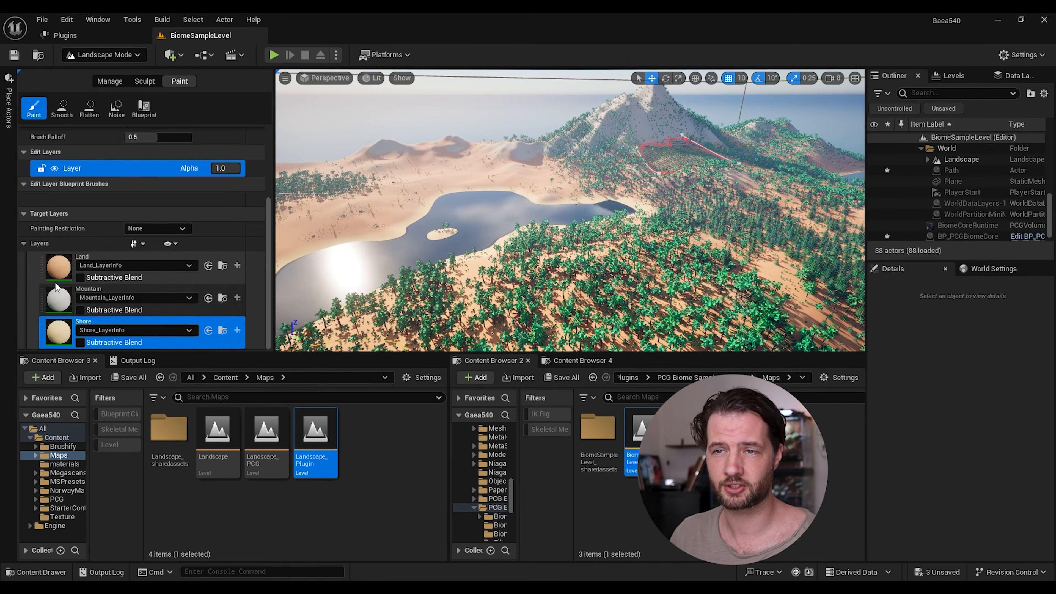
left_click(58, 270)
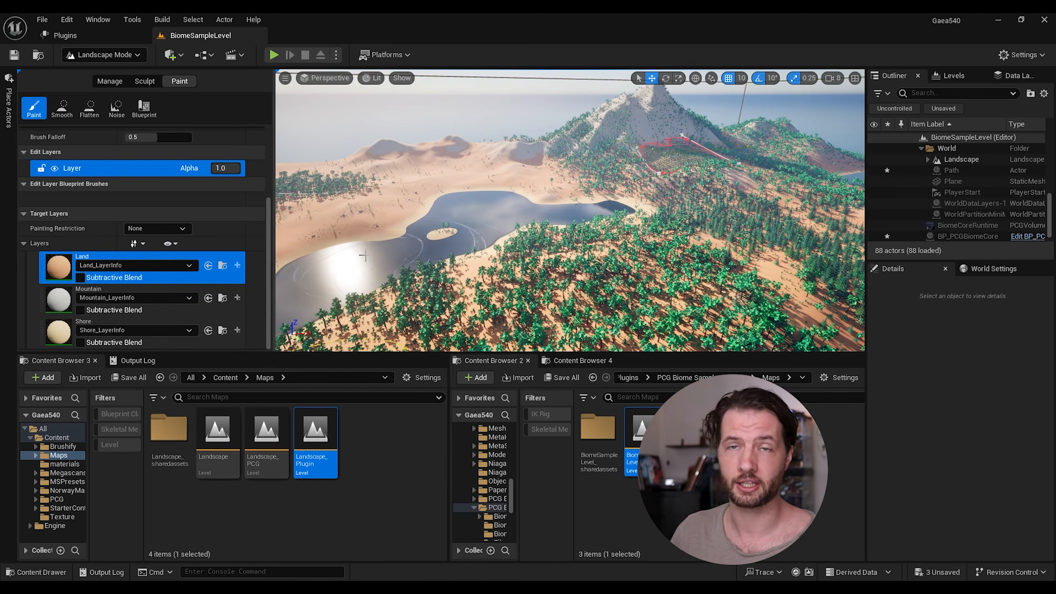
- Paint the Land layer over the desert ground beside the lake
mouse_move(364, 256)
right_mouse_down()
mouse_move(291, 255)
mouse_move(283, 266)
mouse_move(353, 268)
right_mouse_up()
key("w")
key("s")
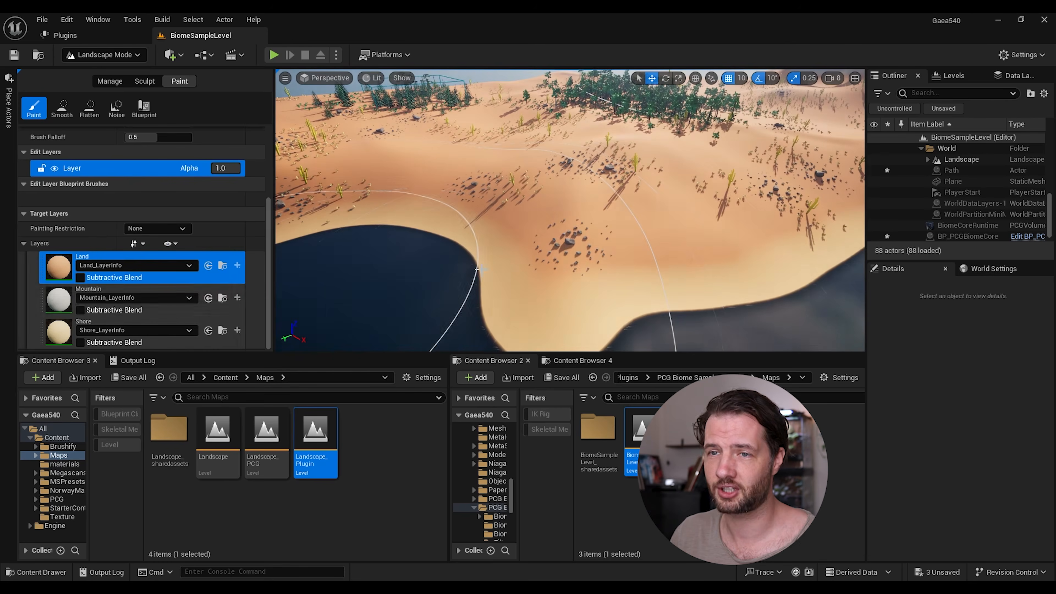
mouse_move(503, 241)
left_mouse_down()
mouse_move(528, 215)
mouse_move(599, 258)
mouse_move(622, 315)
left_mouse_up()
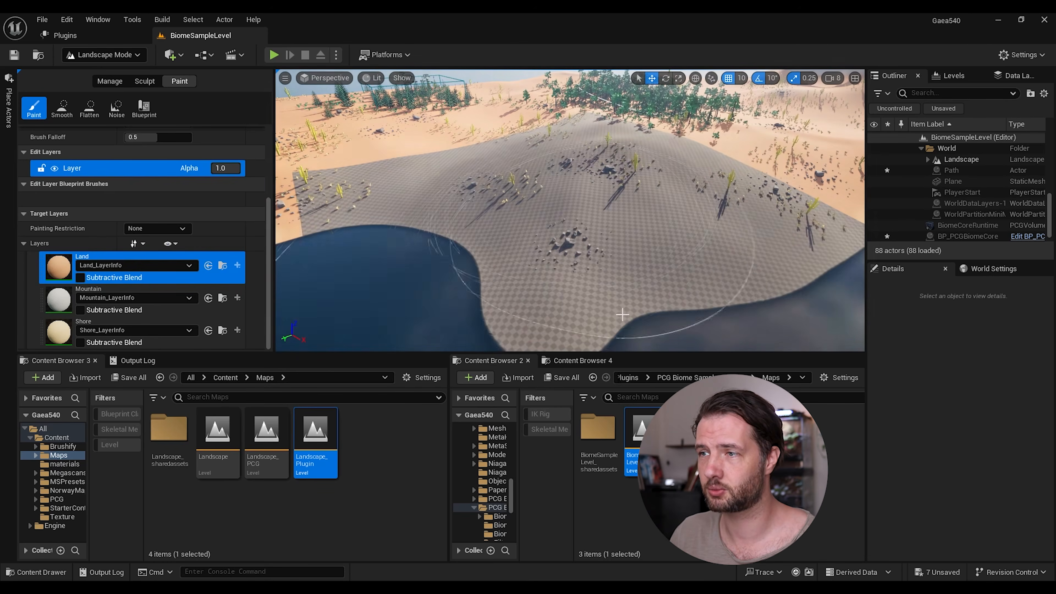
- Repaint the dunes beside the lake with the Shore and Mountain layers, finishing with Land
left_click(162, 307)
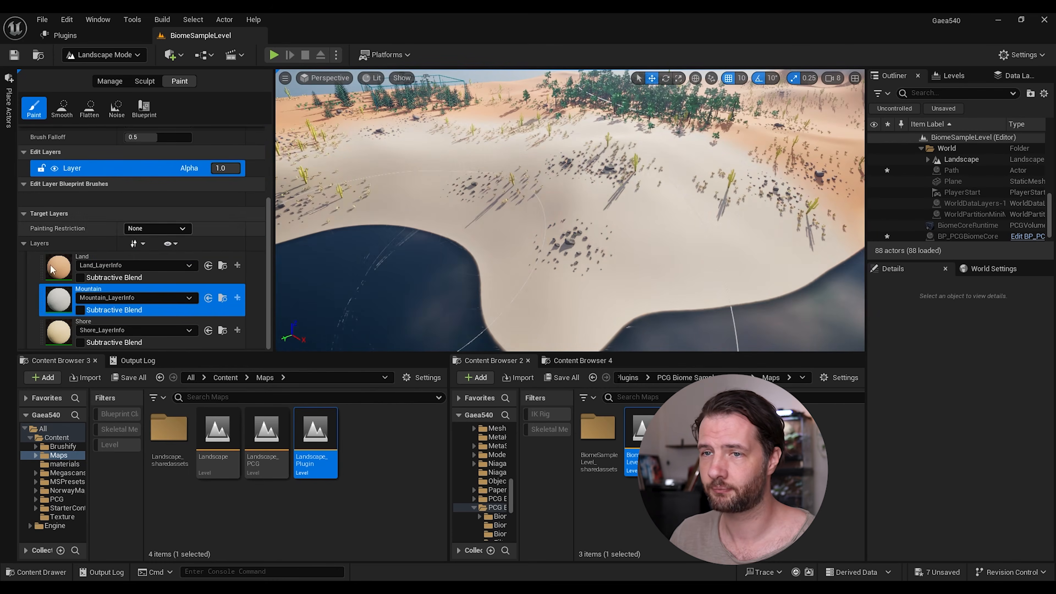
left_click(77, 334)
mouse_move(582, 179)
left_mouse_down()
mouse_move(569, 208)
mouse_move(599, 238)
left_mouse_up()
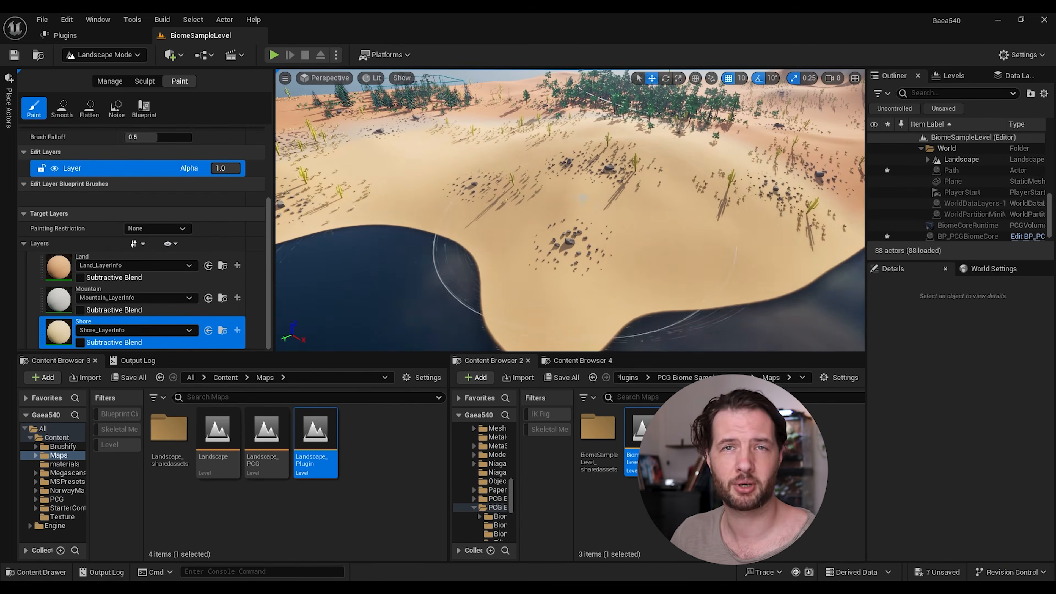
left_click(77, 302)
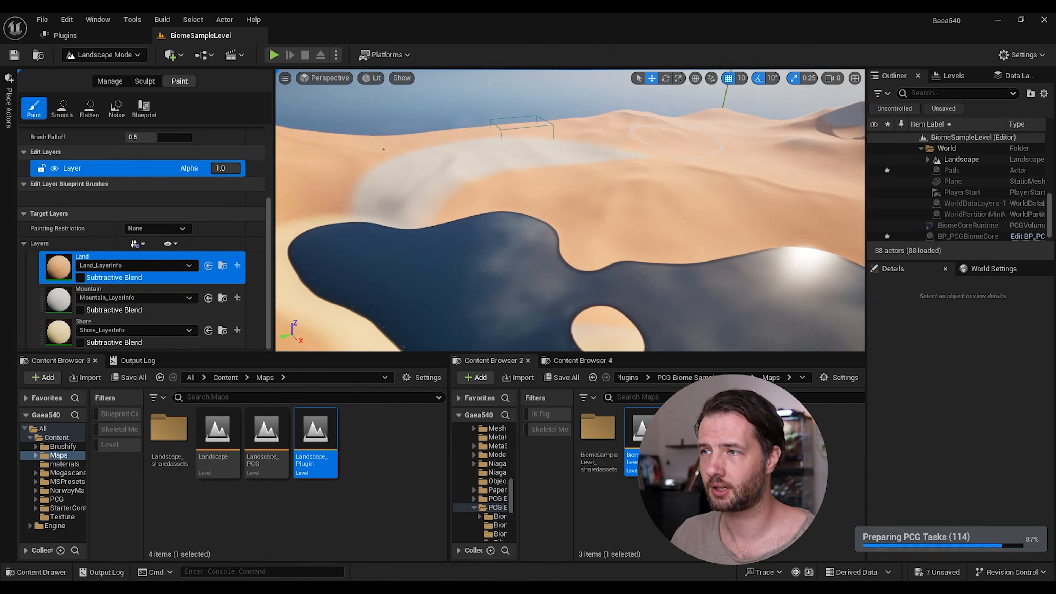
mouse_move(550, 170)
left_mouse_down()
mouse_move(364, 187)
mouse_move(617, 189)
left_mouse_up()
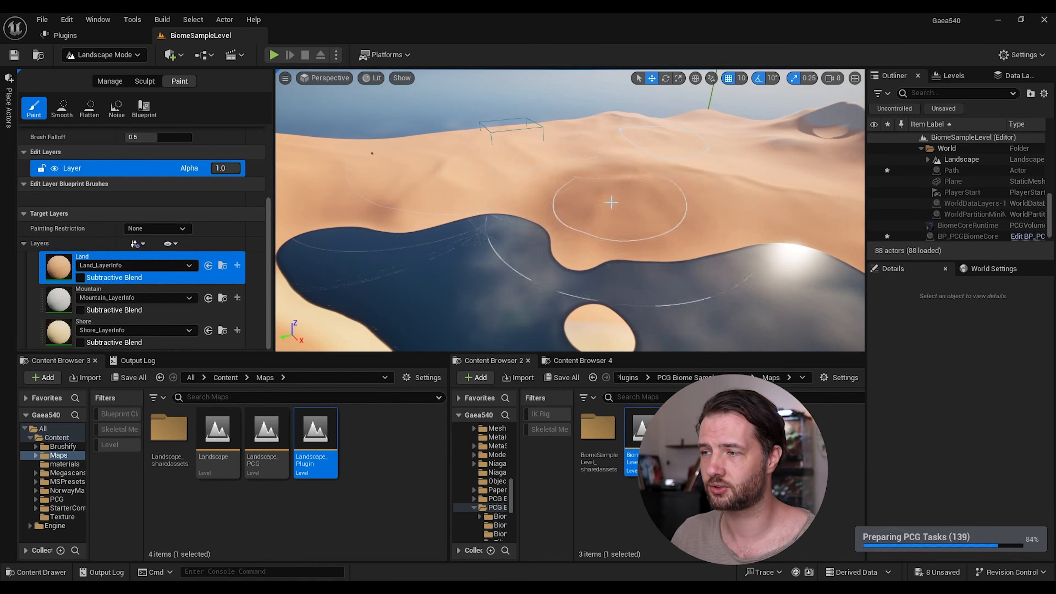
- Reload BiomeSampleLevel from its map asset without keeping the landscape paint changes
mouse_move(624, 250)
right_mouse_down()
mouse_move(661, 221)
mouse_move(636, 210)
mouse_move(634, 235)
mouse_move(634, 225)
right_mouse_up()
key("w")
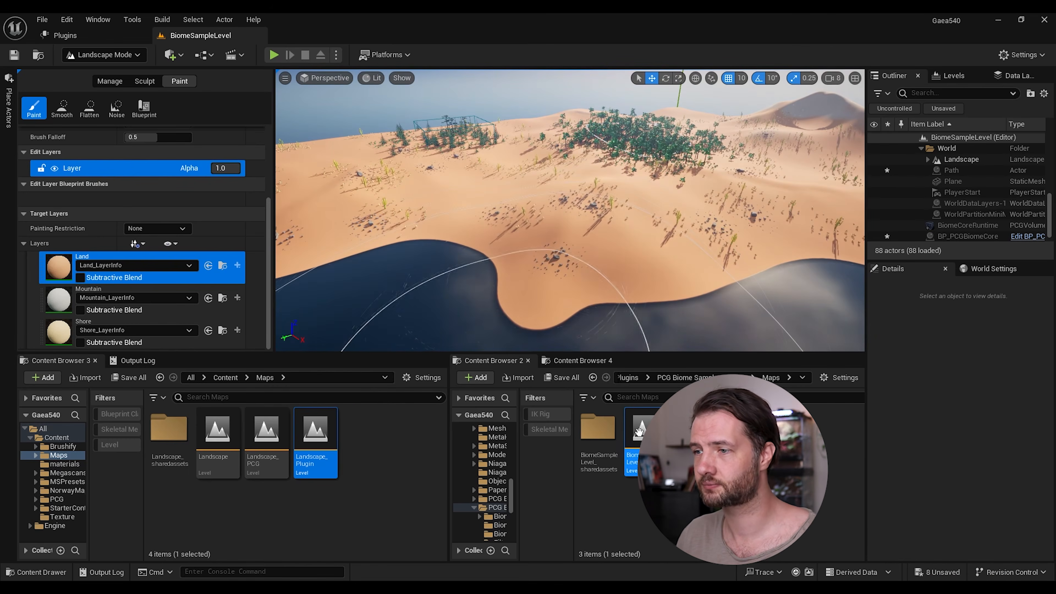
double_click(632, 440)
left_click(618, 427)
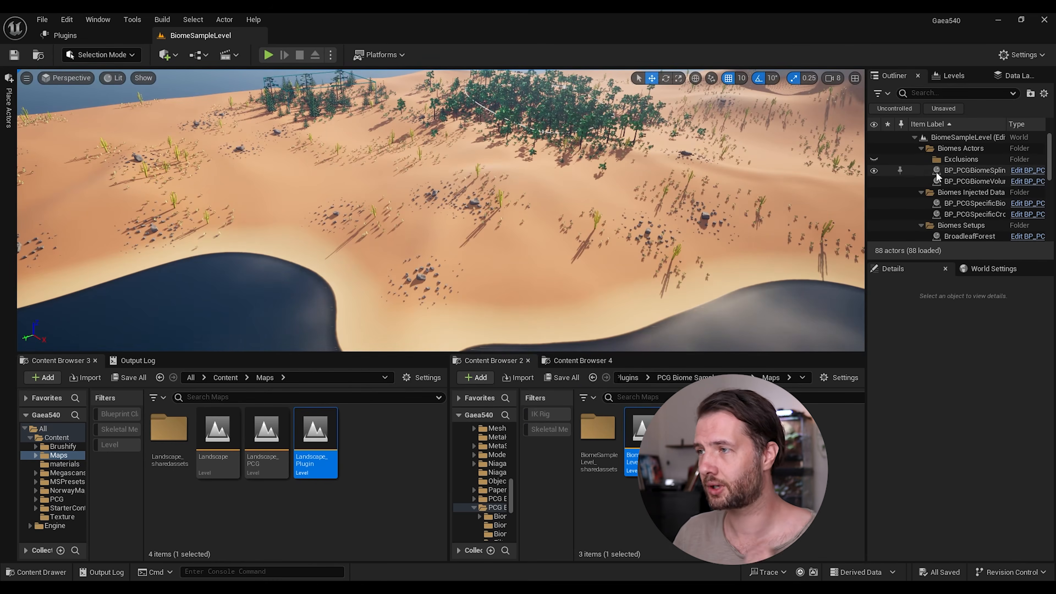
- Select BiomeCoreRuntime and then BP_PCGBiomeCore among the level's actors, and widen the space for their details
scroll(939, 187, "down", 10)
left_click(962, 215)
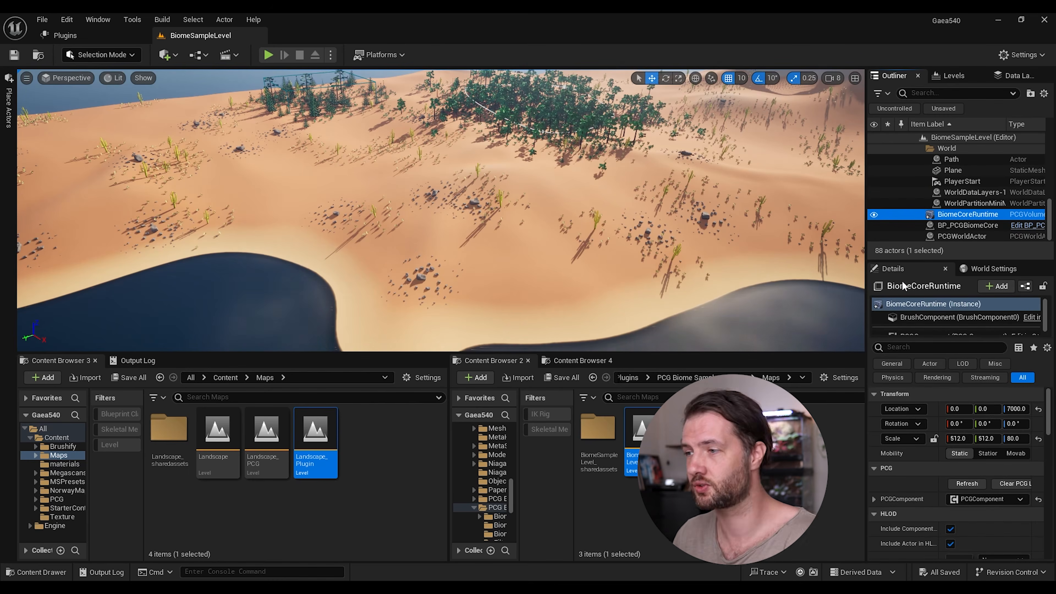
left_click(968, 225)
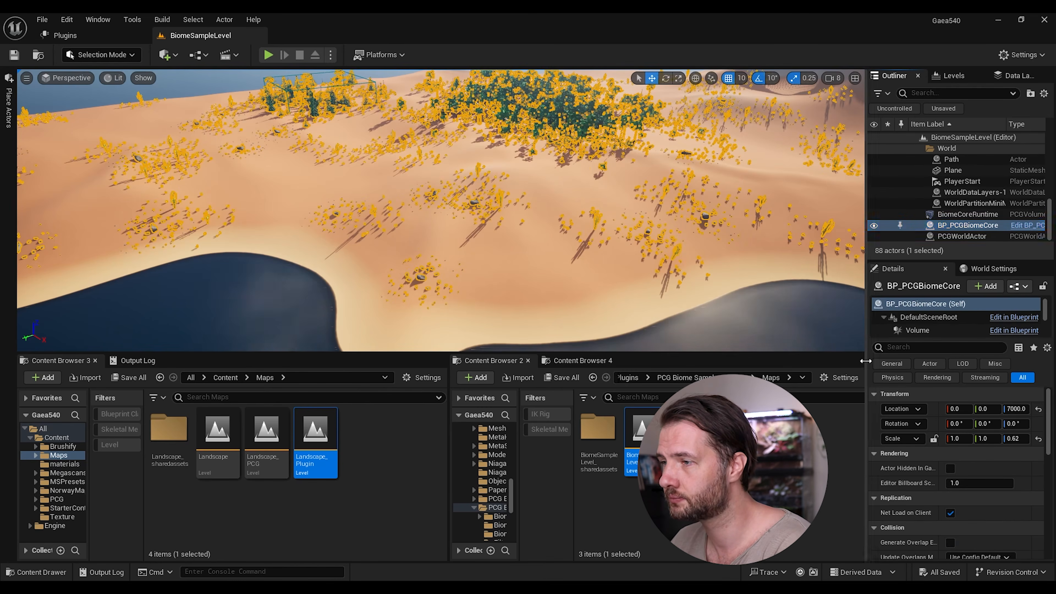
left_click_drag(867, 363, 770, 363)
- Select the BiomeCore component of BP_PCGBiomeCore and expand its advanced settings and its graph parameter overrides
scroll(865, 315, "down", 3)
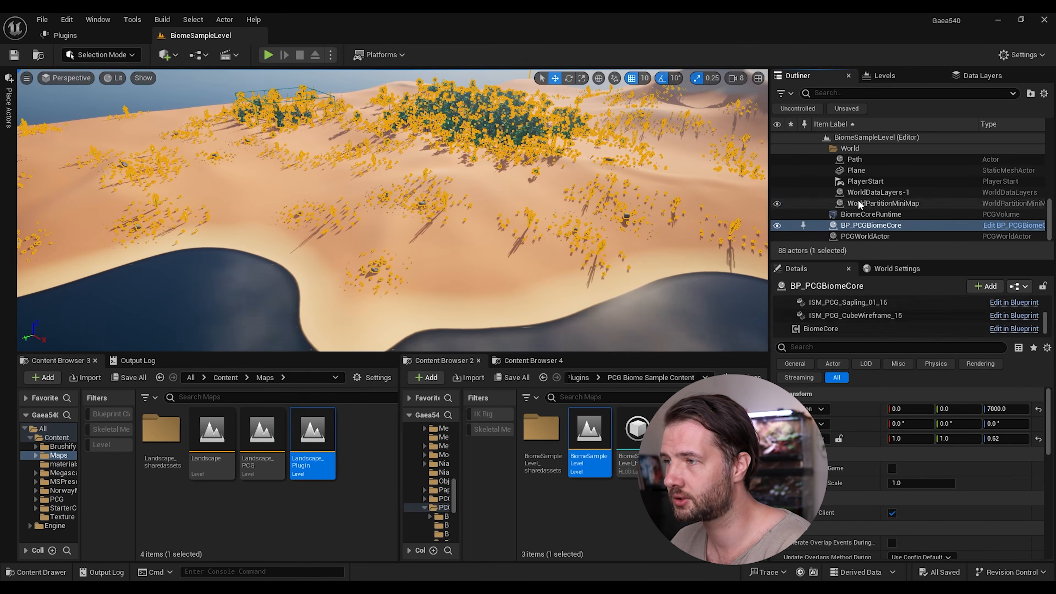
left_click(815, 329)
scroll(857, 396, "down", 4)
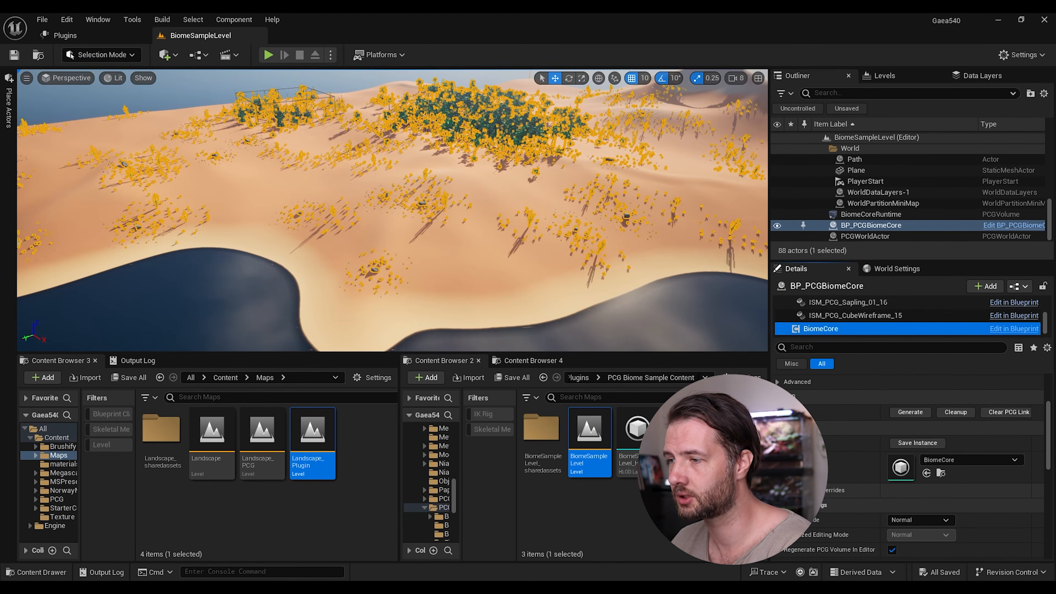
scroll(828, 470, "up", 4)
left_click(828, 469)
scroll(831, 466, "down", 4)
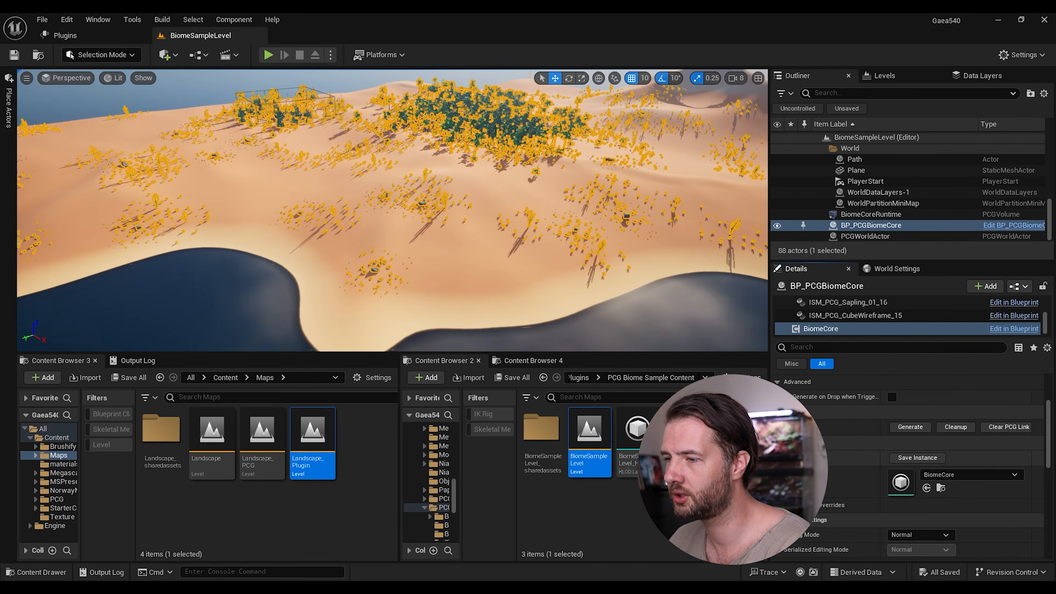
left_click(828, 505)
scroll(836, 469, "down", 2)
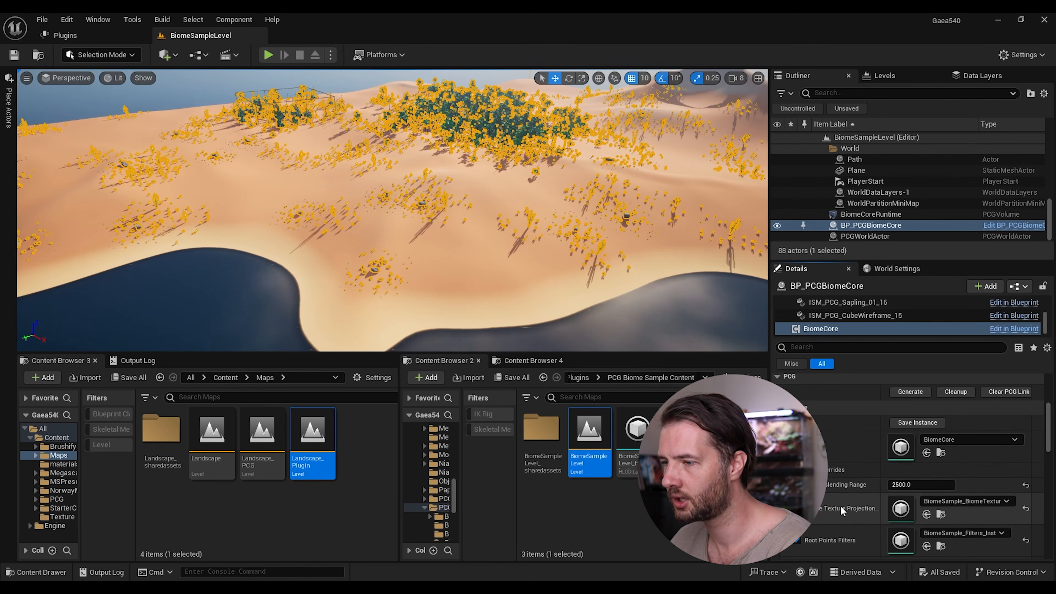
scroll(915, 483, "down", 2)
- Open the graph instance used for biome texture projection, expand its parameter overrides and open the BiomesMap texture
double_click(900, 481)
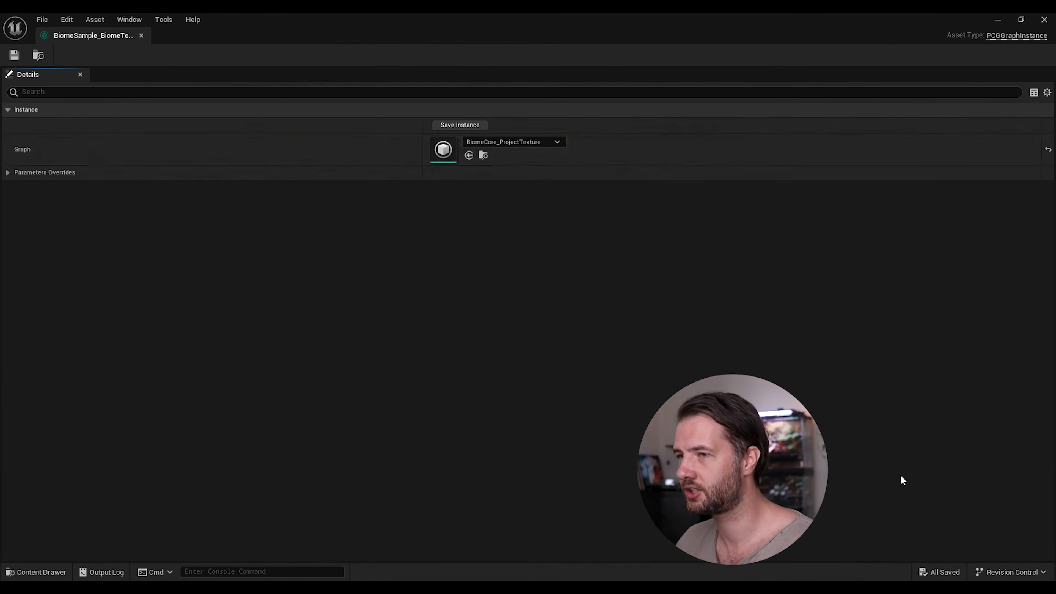
left_click(8, 172)
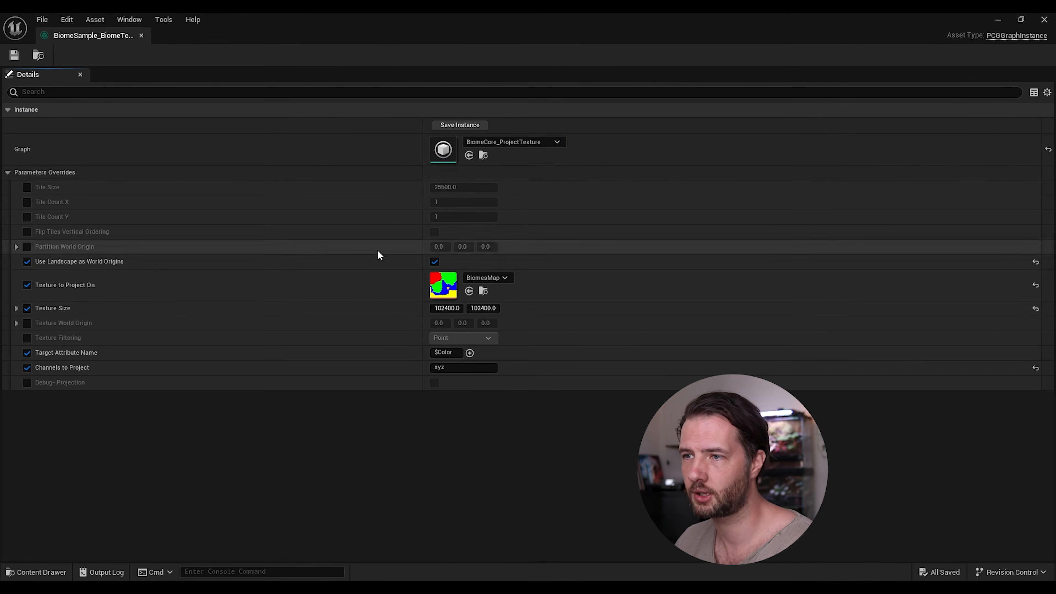
double_click(446, 283)
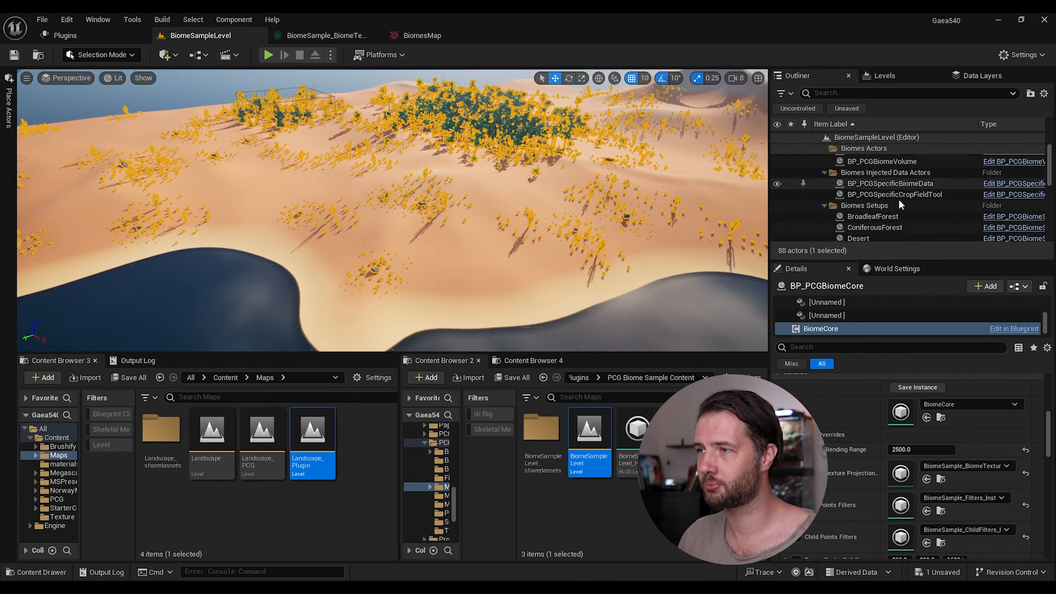
- Look through the actors in the level's Biomes Setups folder and select Desert
scroll(898, 199, "down", 3)
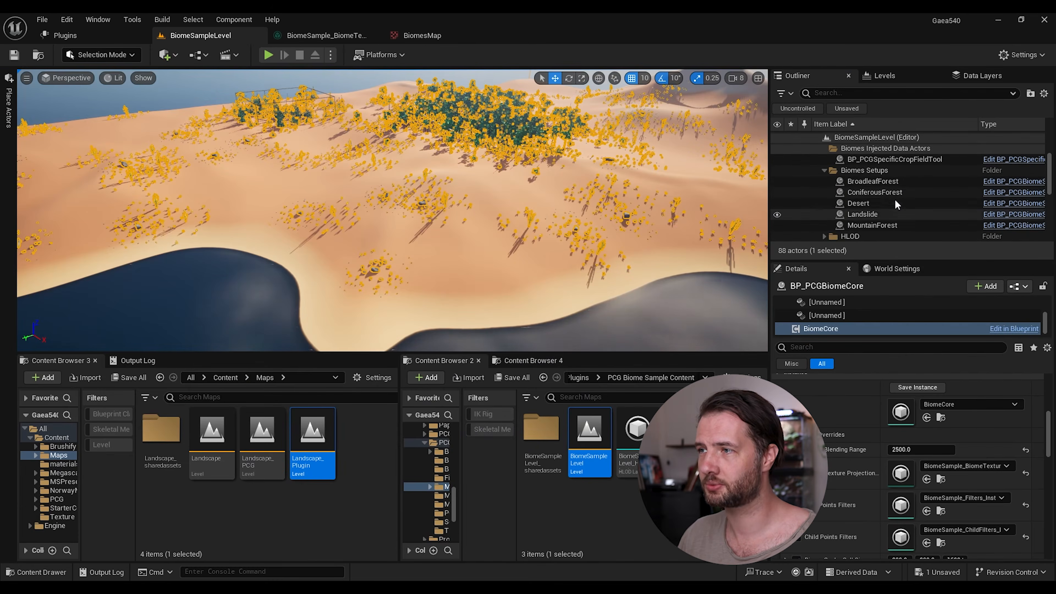
left_click(869, 192)
key("Up")
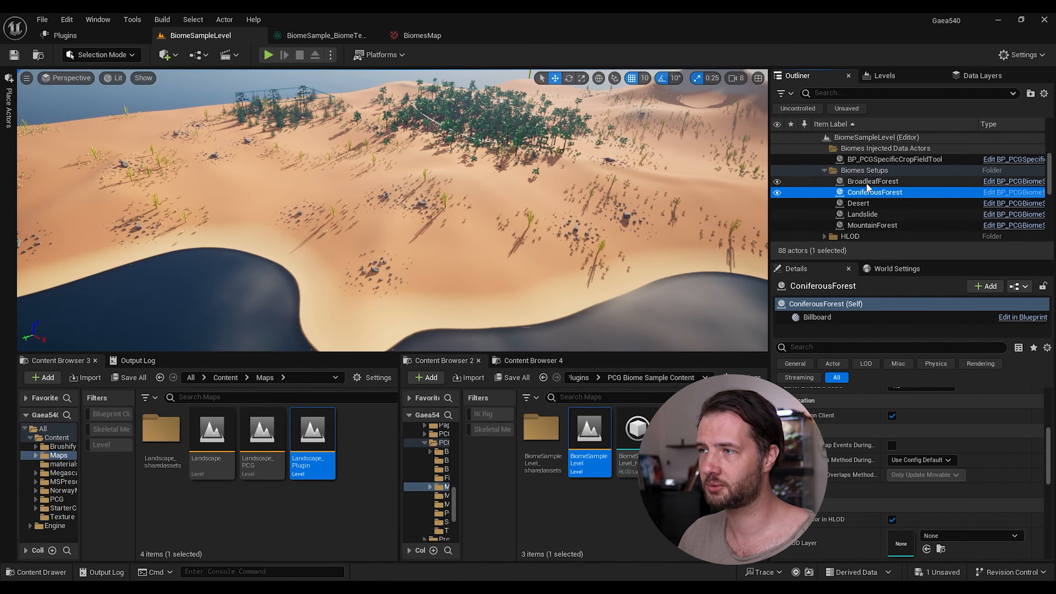
key("Down")
left_click(862, 205)
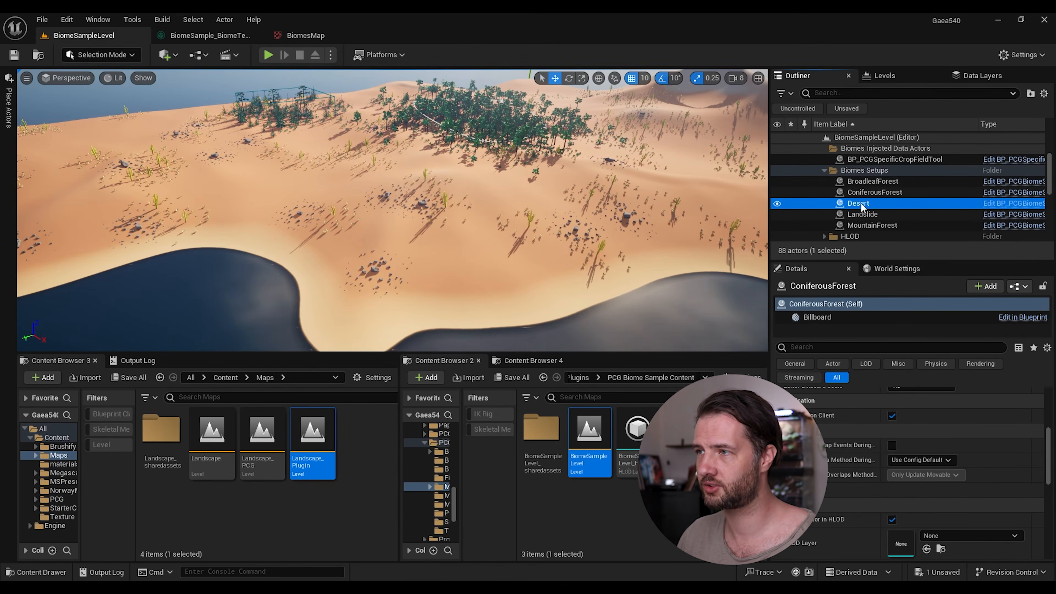
- Open the Desert definition asset assigned to the Desert setup and expand its Biome Definition
scroll(853, 458, "down", 1)
scroll(857, 458, "up", 3)
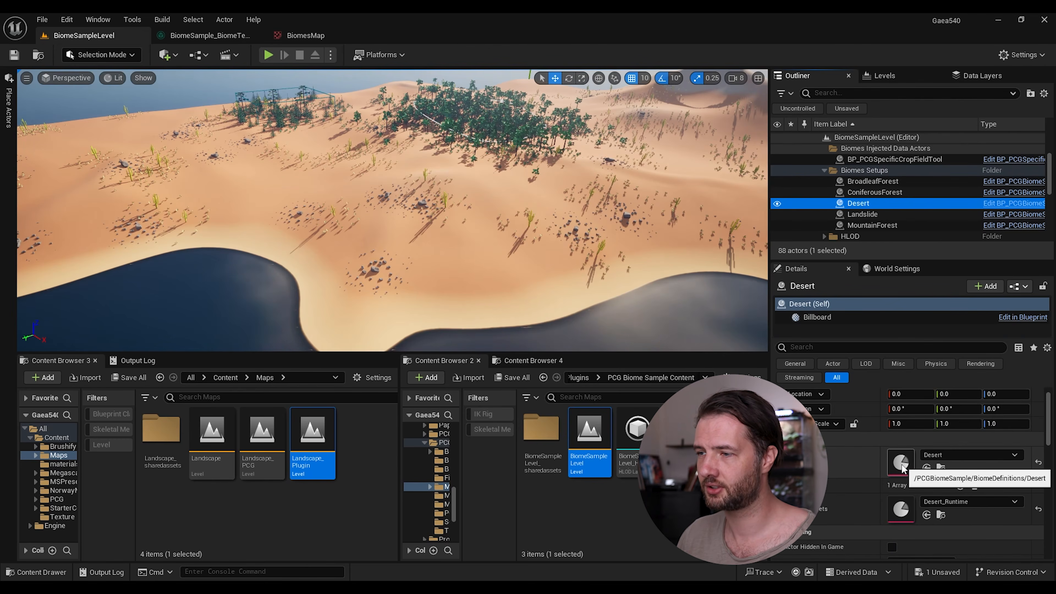
double_click(902, 462)
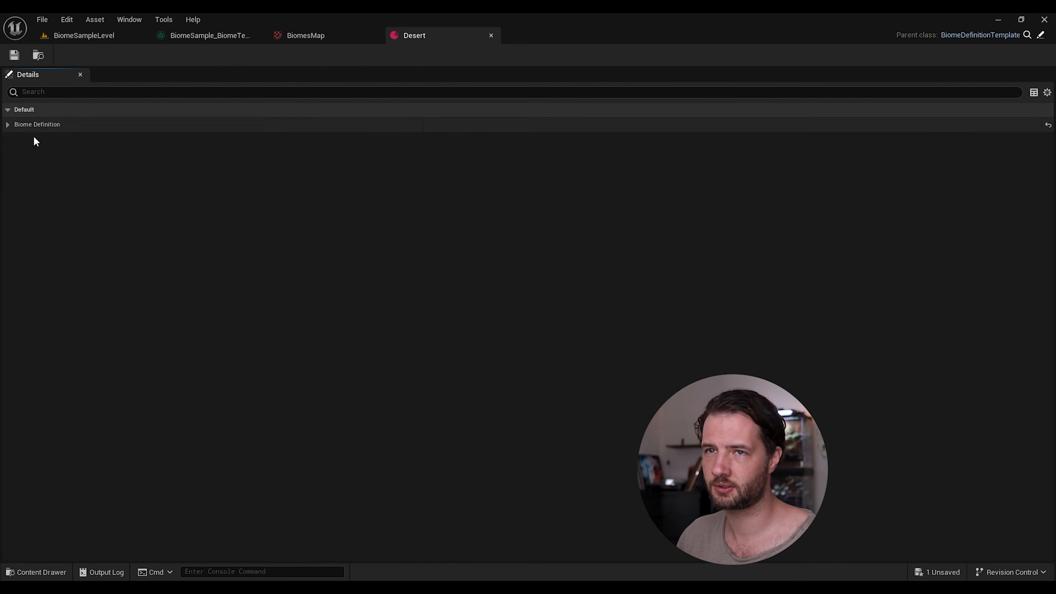
left_click(8, 124)
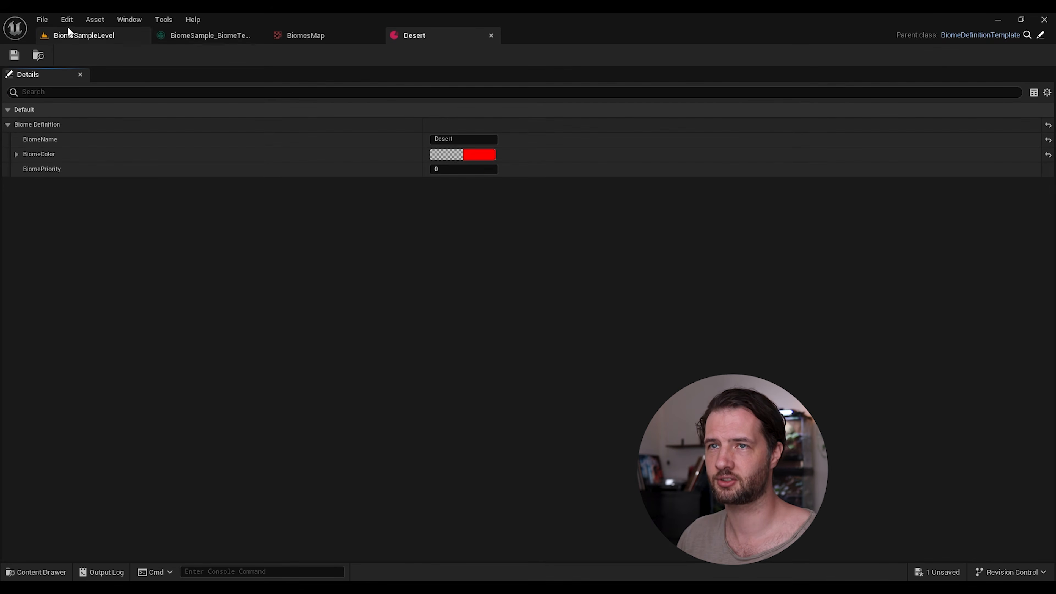
- Float the BiomesMap texture beside the level and compare its color regions with the whole landscape seen from above
left_click(72, 35)
key("s")
scroll(392, 211, "up", 2)
mouse_move(392, 211)
right_mouse_down()
mouse_move(392, 175)
mouse_move(392, 202)
right_mouse_up()
left_click(302, 37)
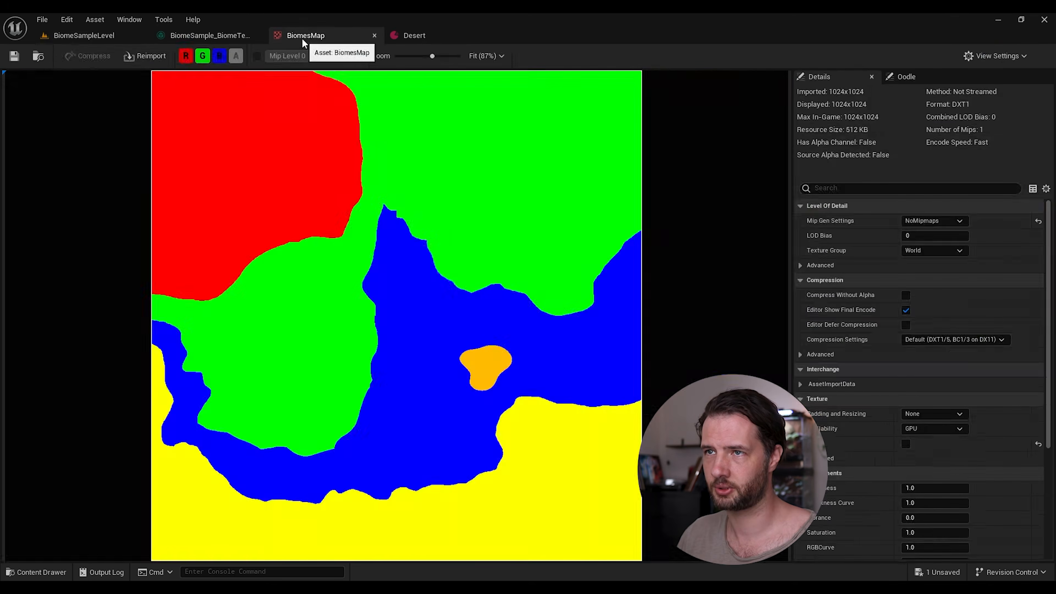
left_click_drag(302, 38, 632, 205)
left_click(92, 40)
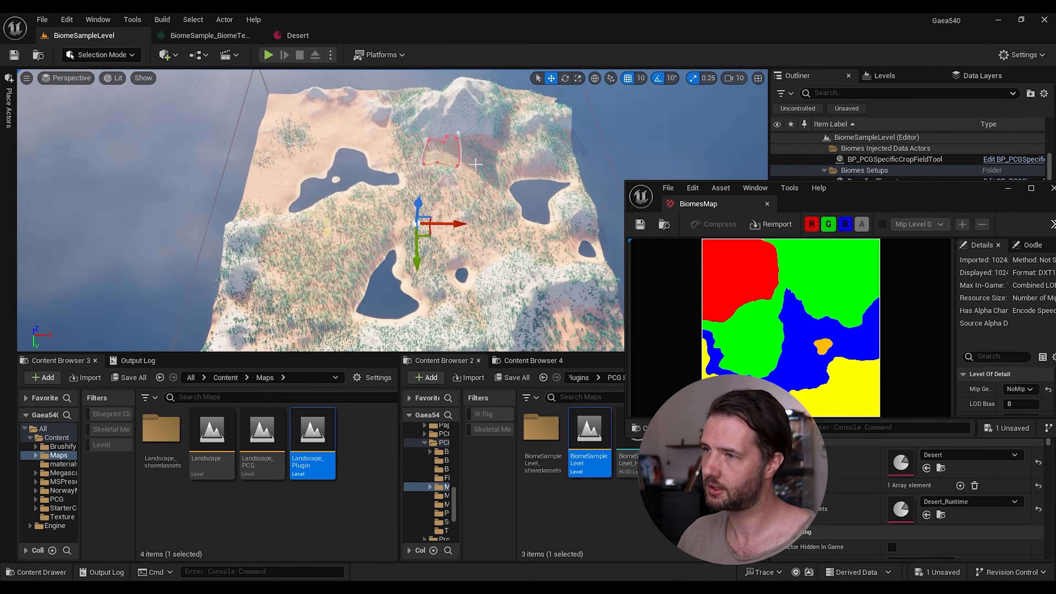
right_click_drag(475, 164, 734, 260)
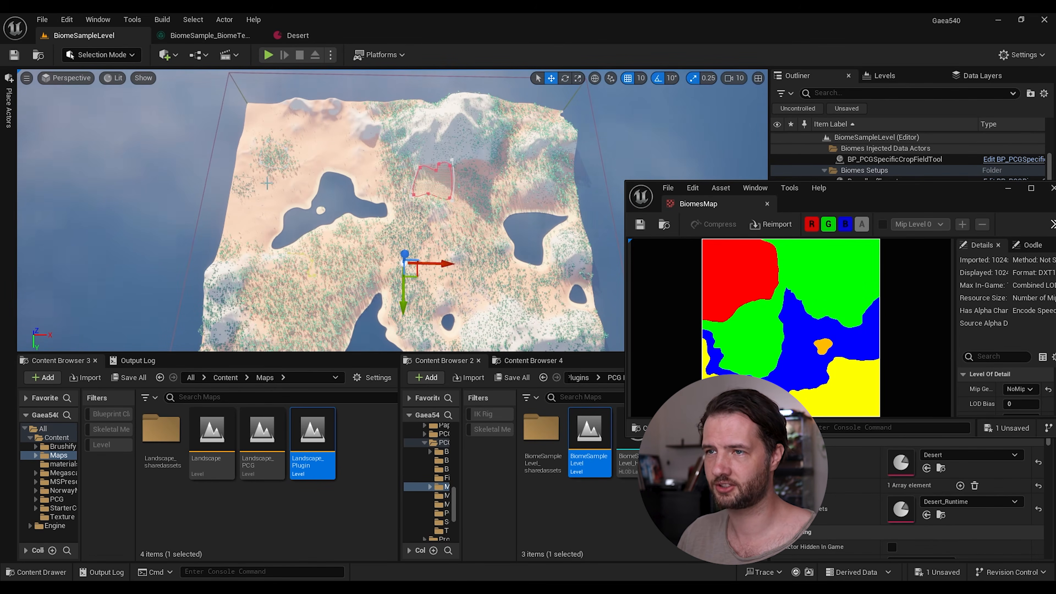
scroll(591, 235, "up", 5)
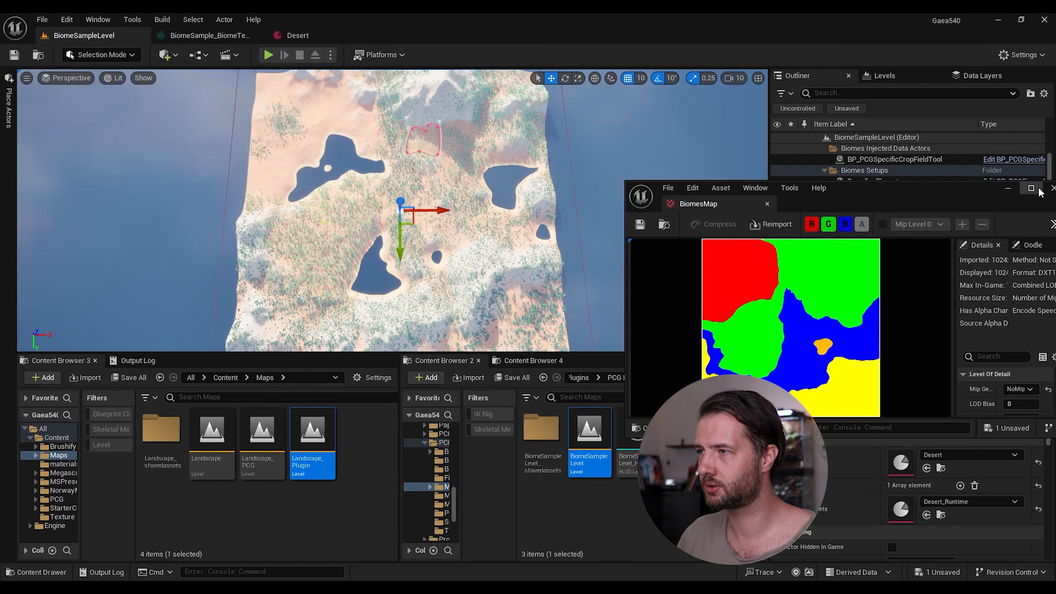
- Dock BiomesMap back among the open editors, return to BiomeSampleLevel and select the MountainForest biome setup
left_click_drag(725, 203, 467, 34)
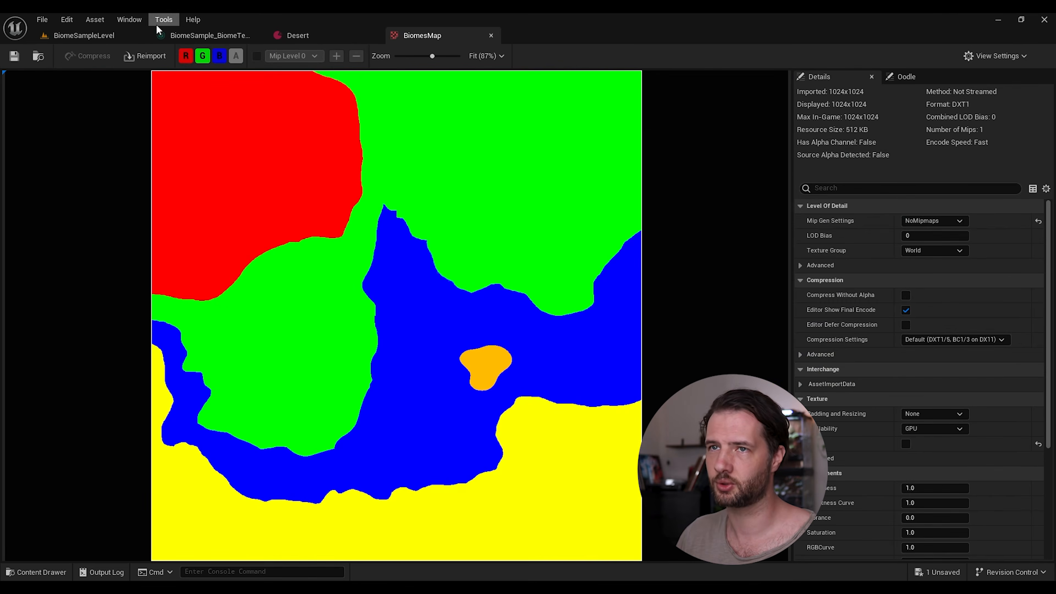
left_click(117, 35)
left_click(856, 226)
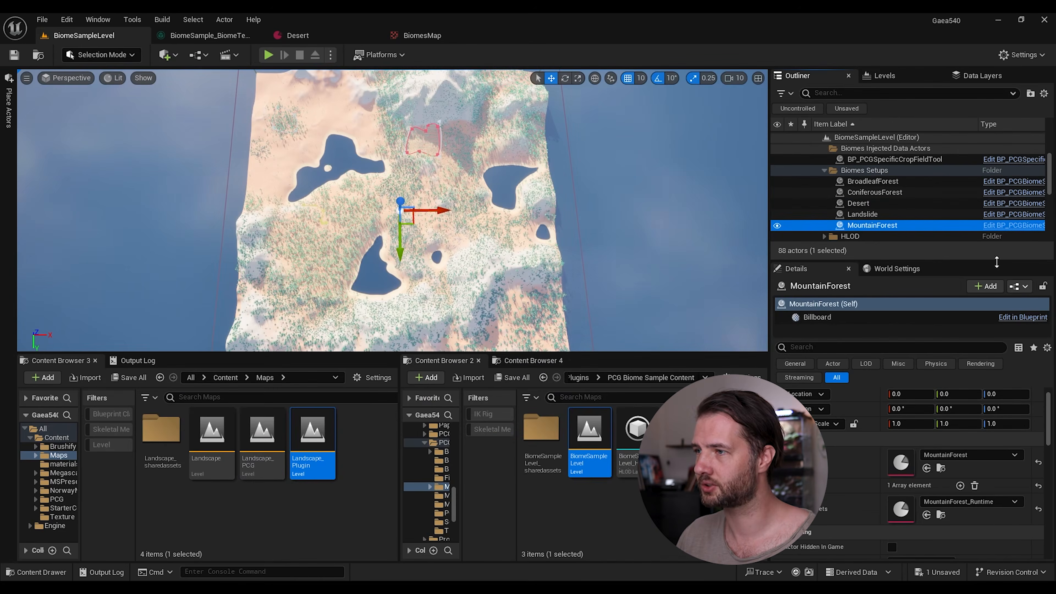
- Open the MountainForest definition asset, expand its Biome Definition to check the biome color, and close the asset
double_click(901, 462)
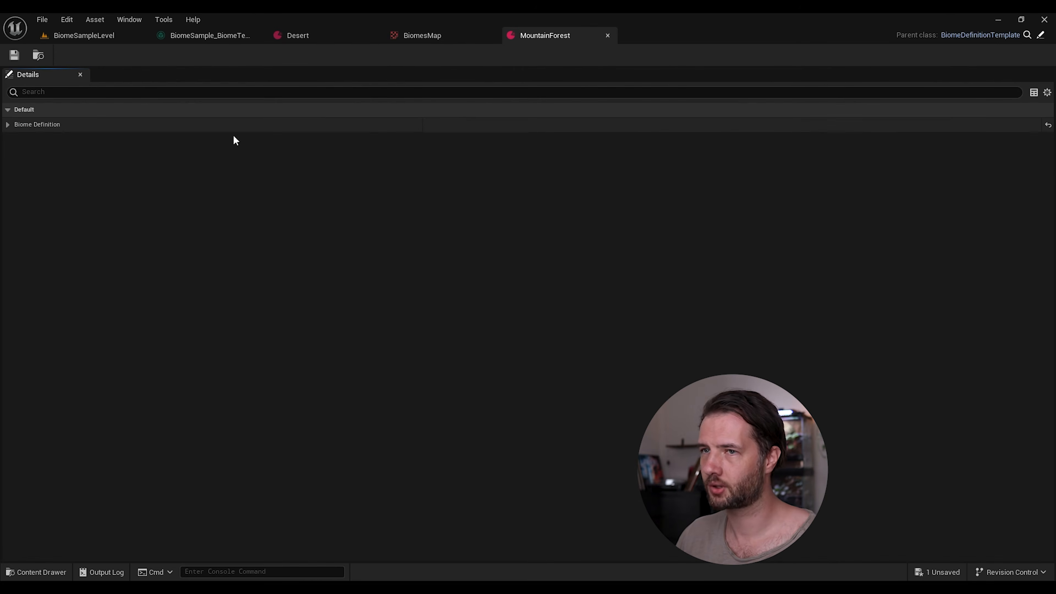
left_click(16, 125)
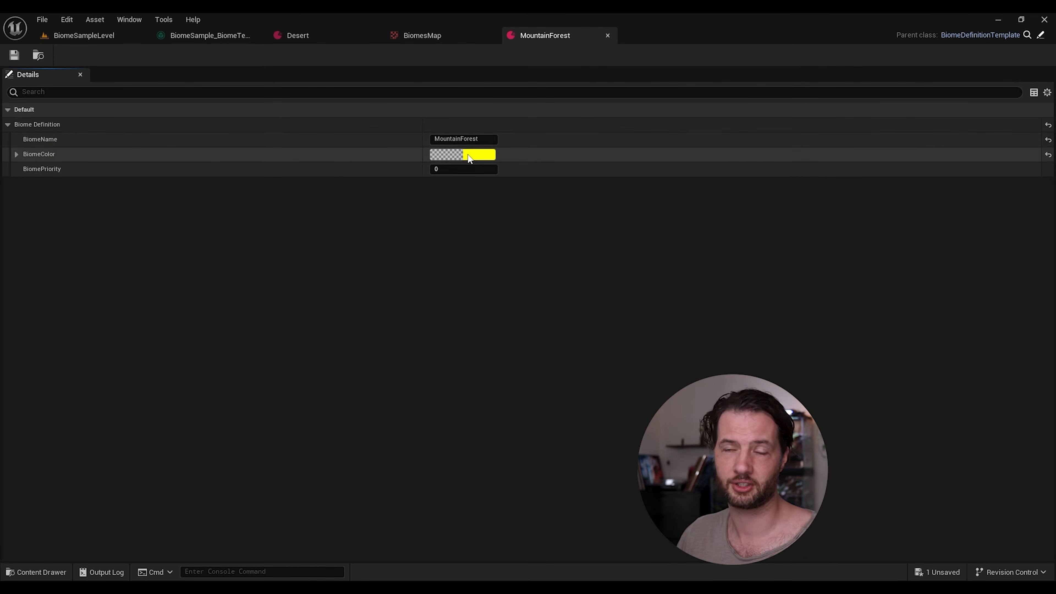
left_click(608, 35)
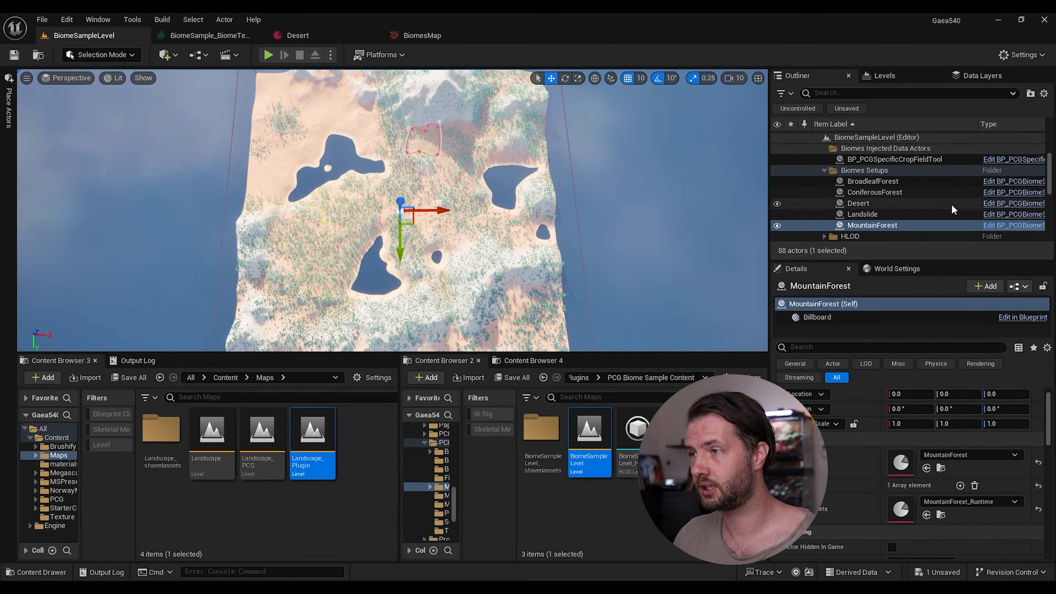
- Enable the biome cache display on the BiomeCore component of BP_PCGBiomeCore and frame the landscape
scroll(882, 207, "down", 5)
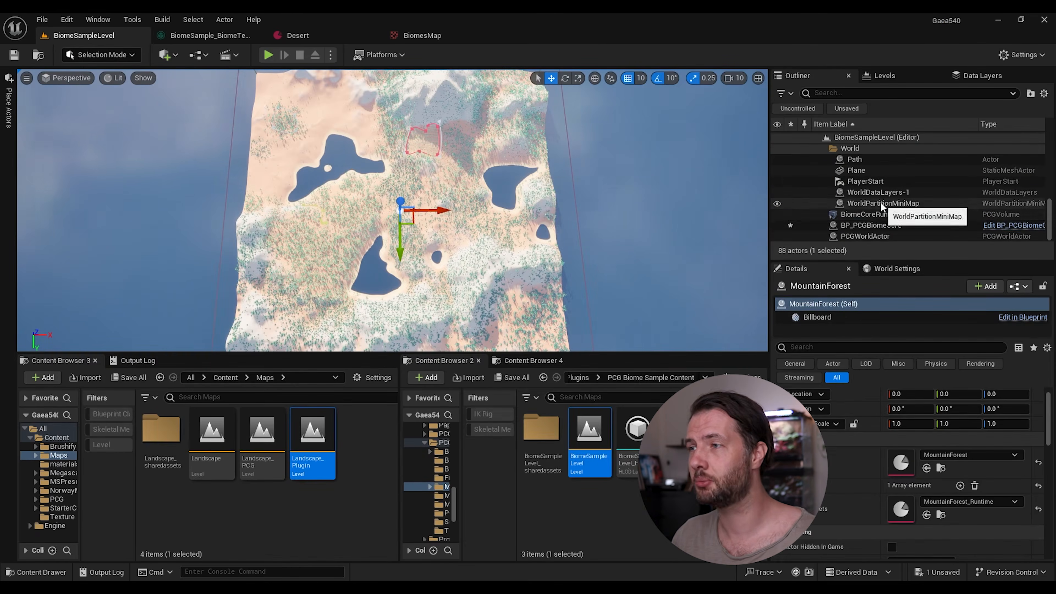
scroll(882, 206, "down", 2)
left_click(879, 225)
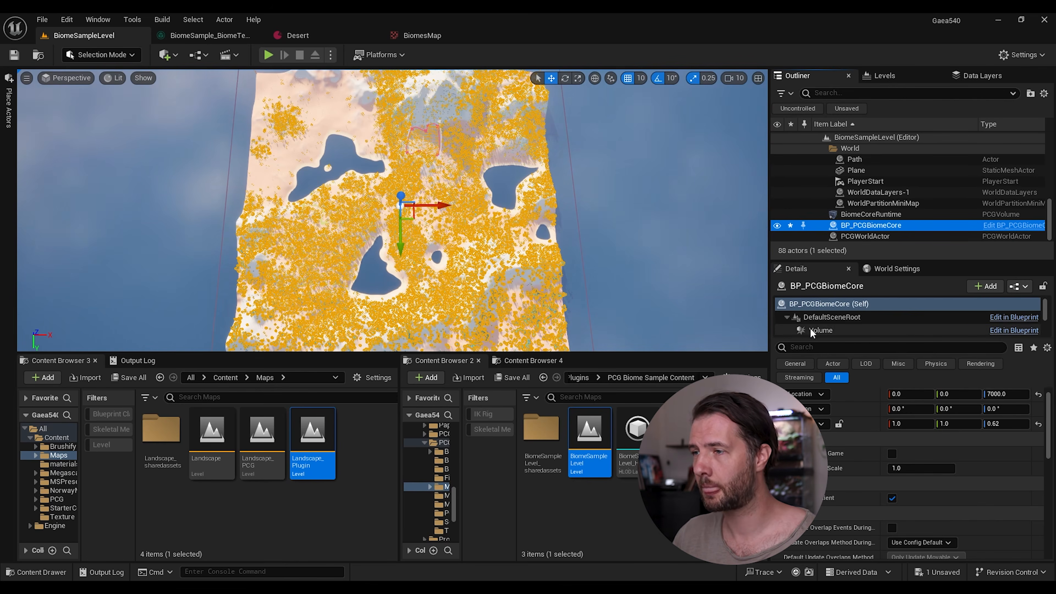
scroll(803, 328, "down", 3)
left_click(857, 330)
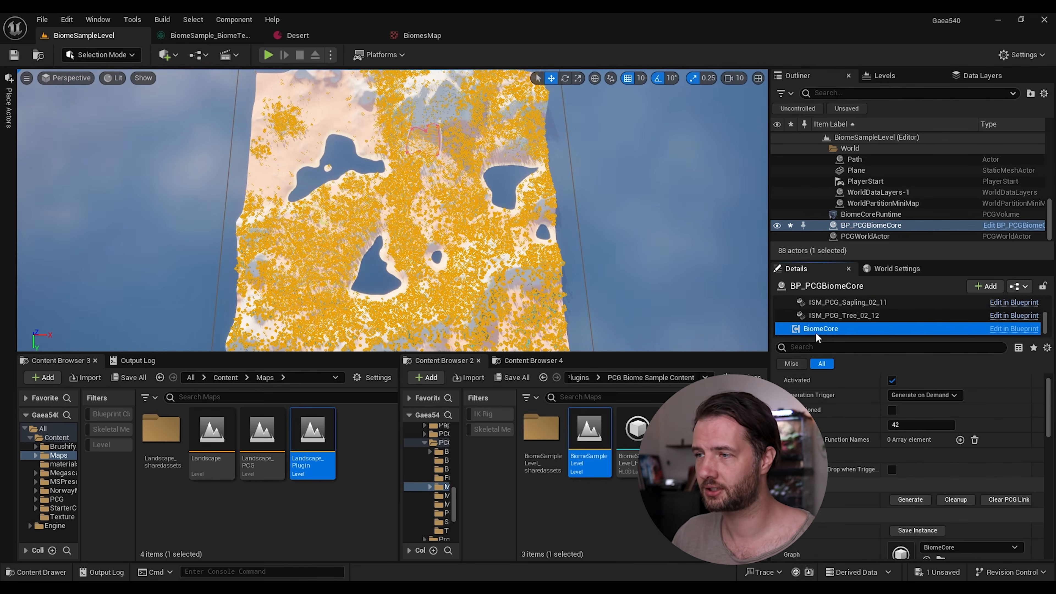
scroll(879, 514, "down", 10)
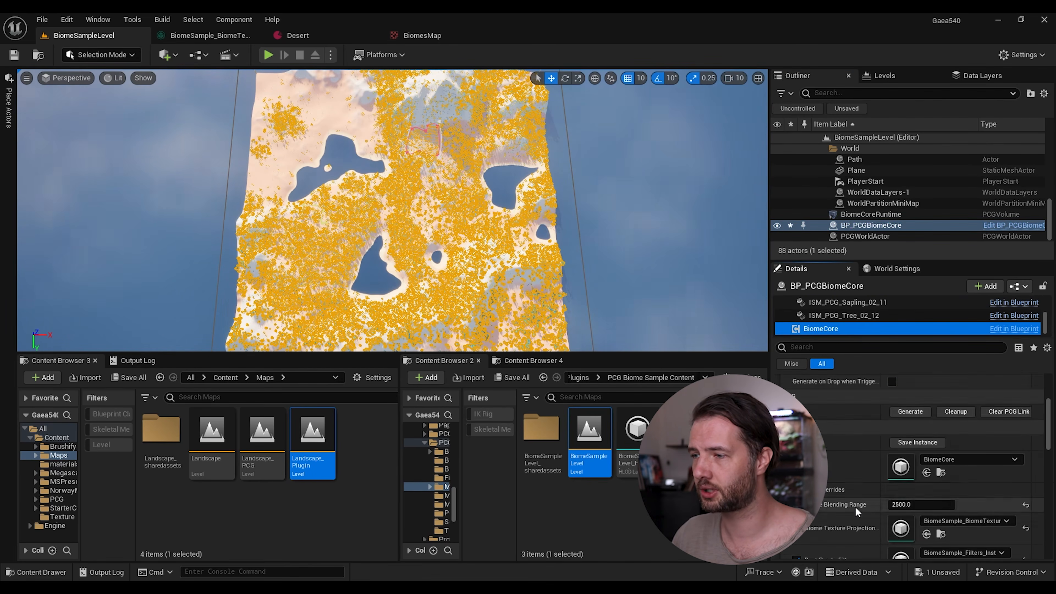
left_click(892, 453)
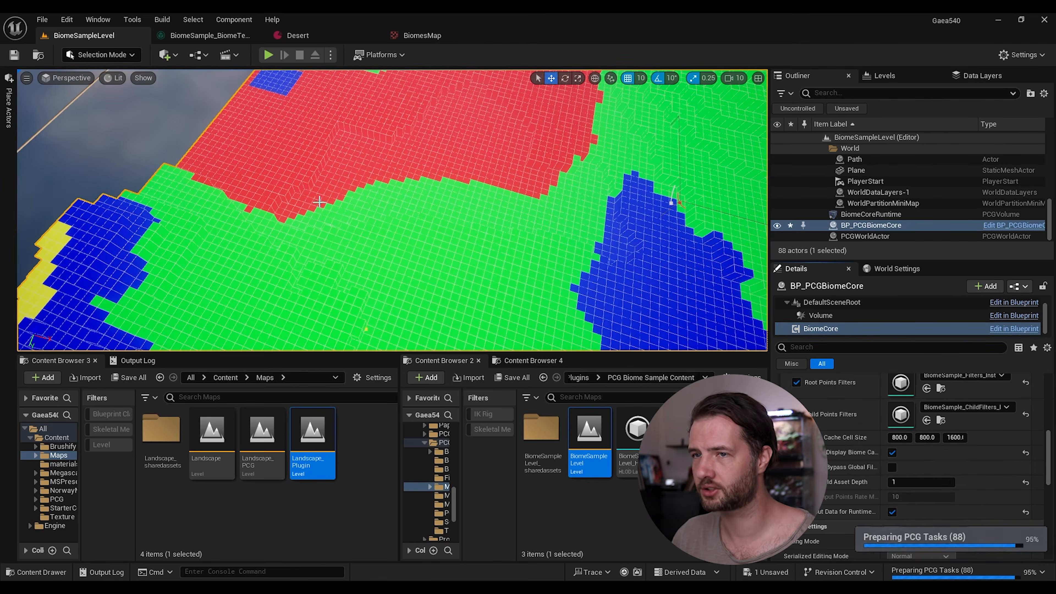
key("f")
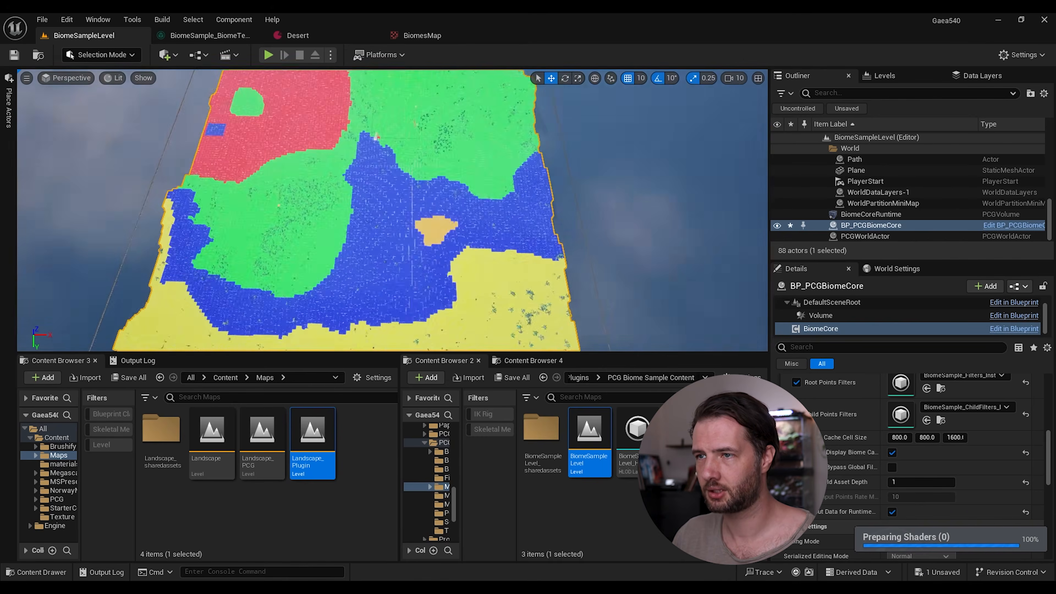
- Compare the BiomesMap texture used by the projection instance with the biome cache colors on the landscape, including the small patches in the red area
left_click(204, 35)
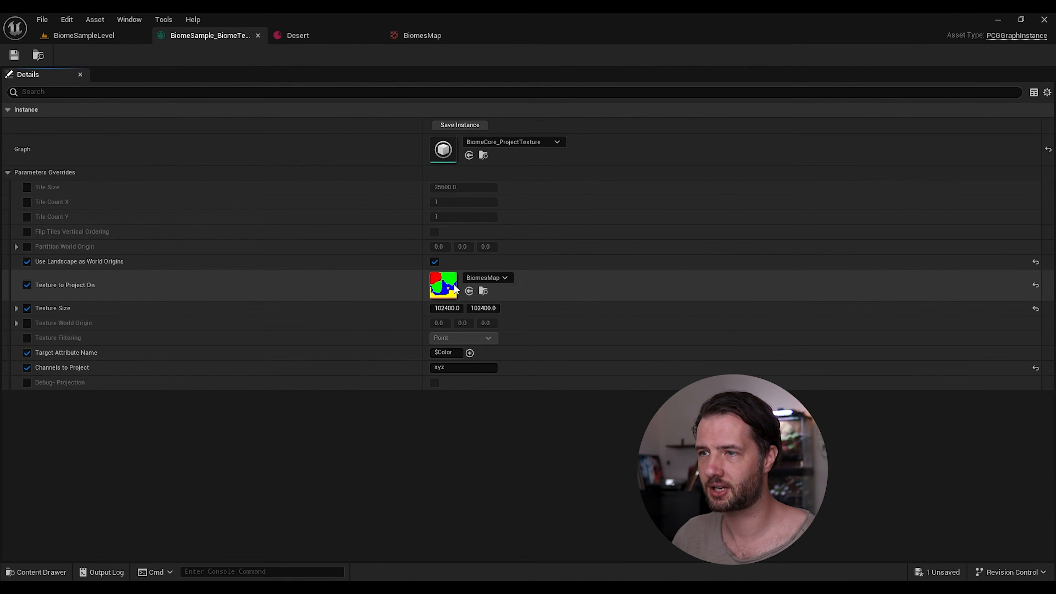
double_click(442, 285)
left_click(85, 37)
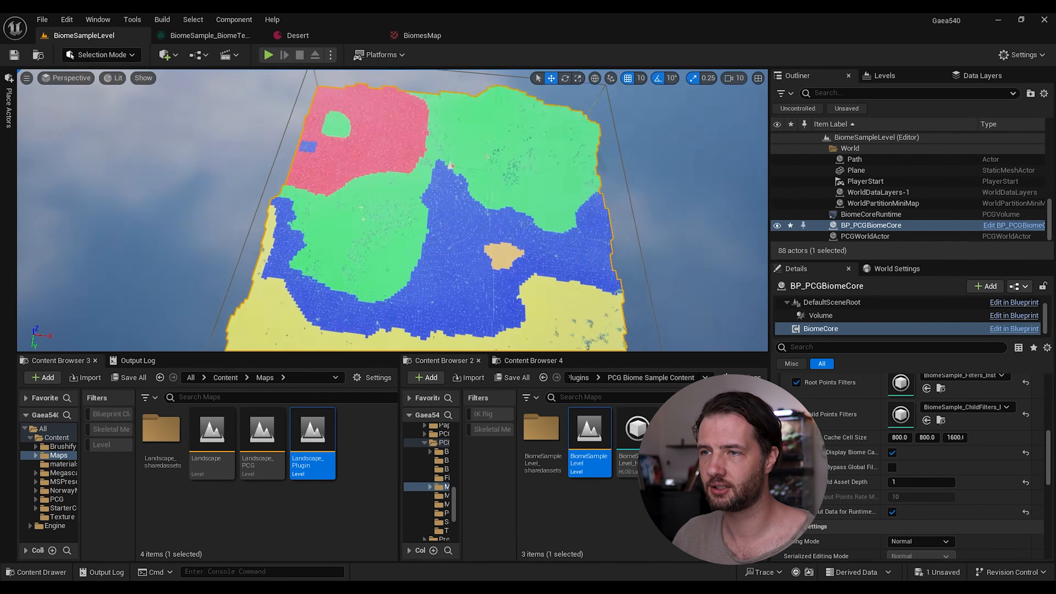
right_click_drag(382, 233, 330, 228)
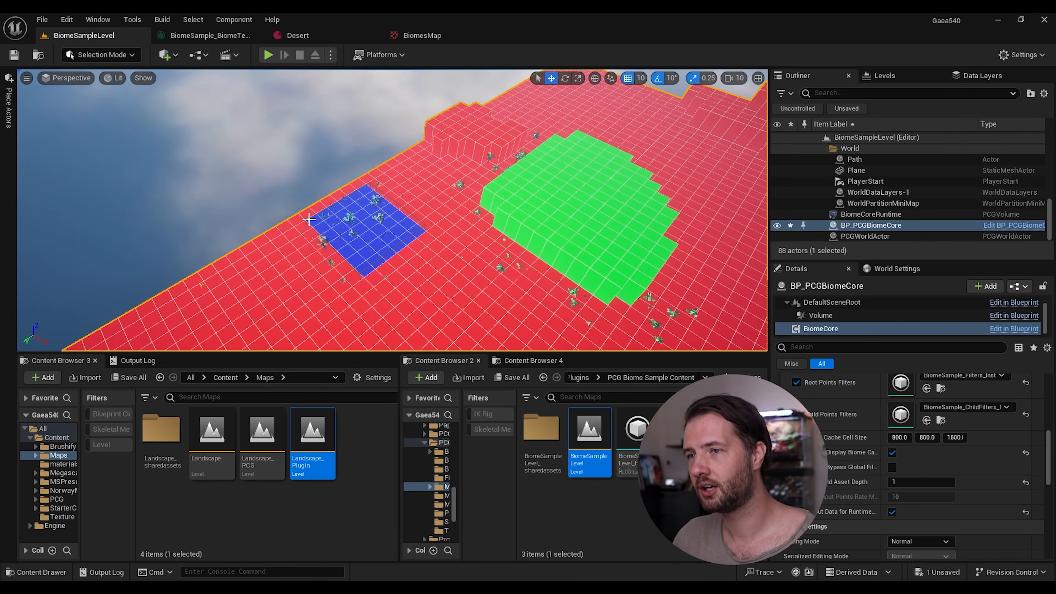
right_click_drag(310, 220, 291, 220)
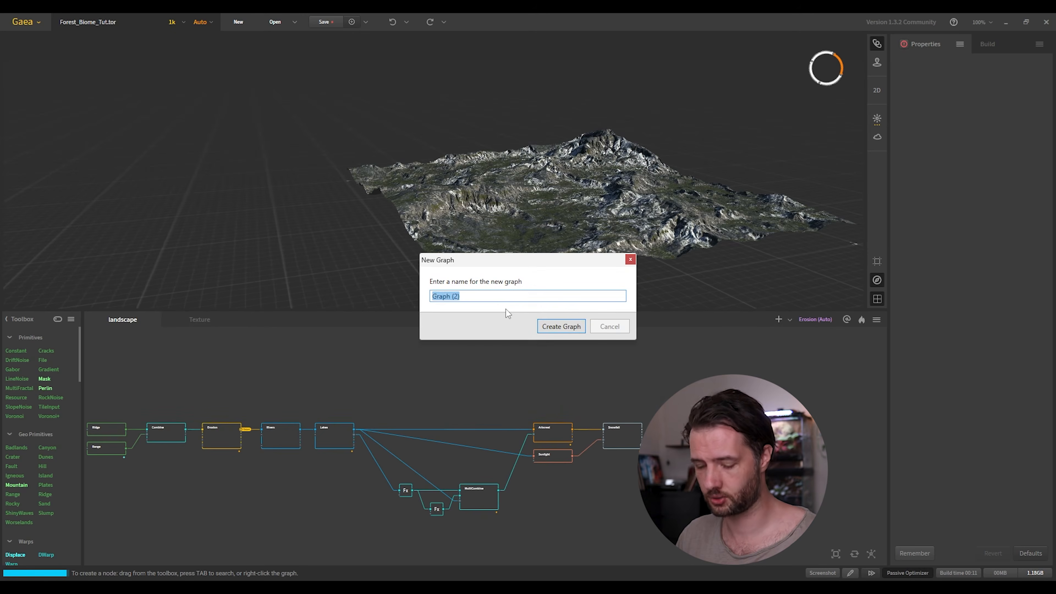
- Switch to Gaea, create a new graph named Mask and add a QuickColor node to it
type("Mask")
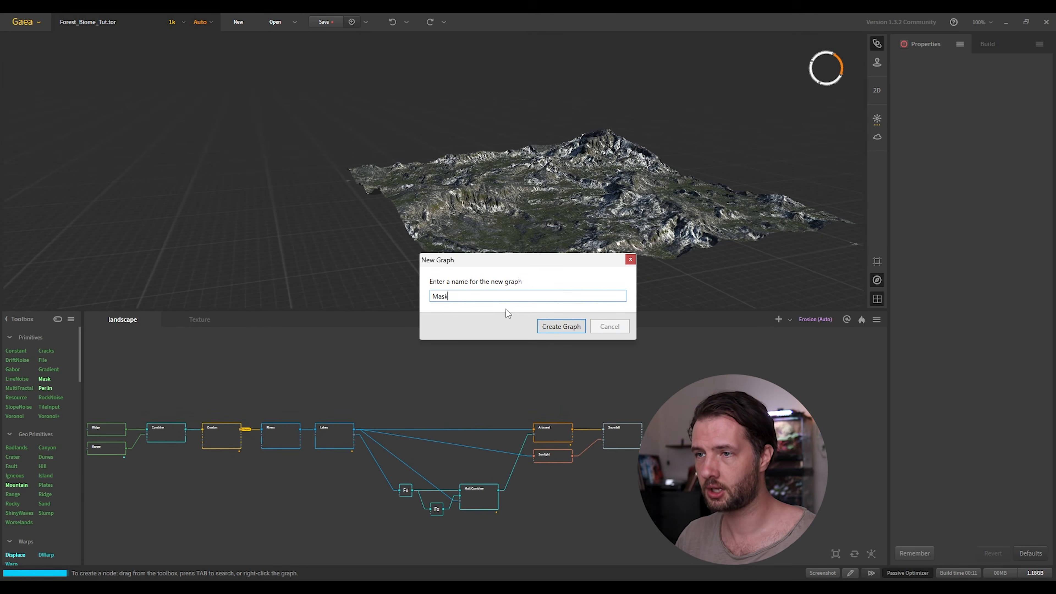
left_click(556, 326)
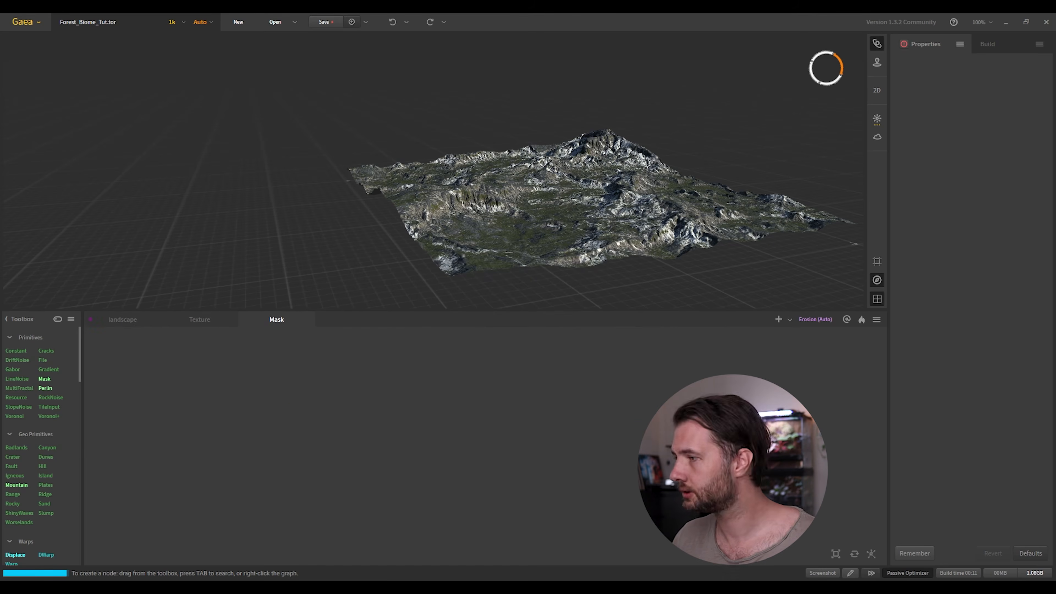
right_click(288, 417)
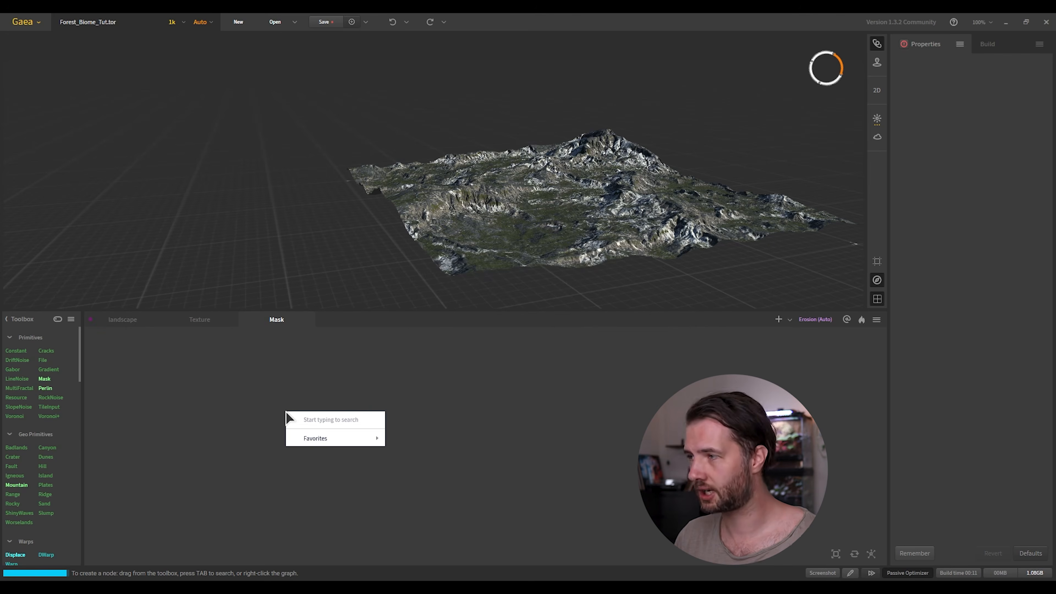
type("quick")
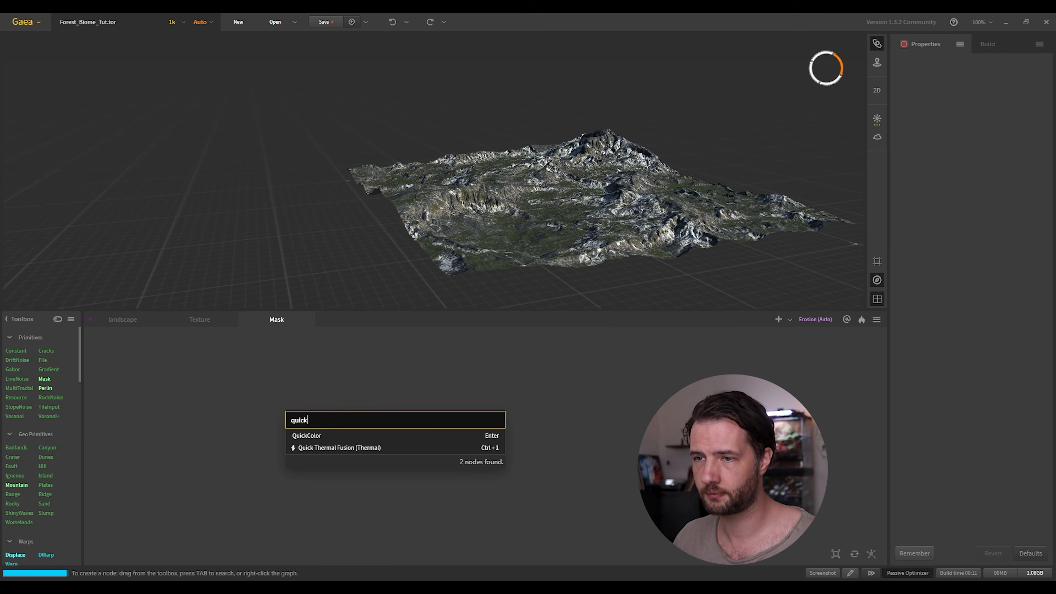
left_click(324, 435)
left_click_drag(333, 432, 335, 393)
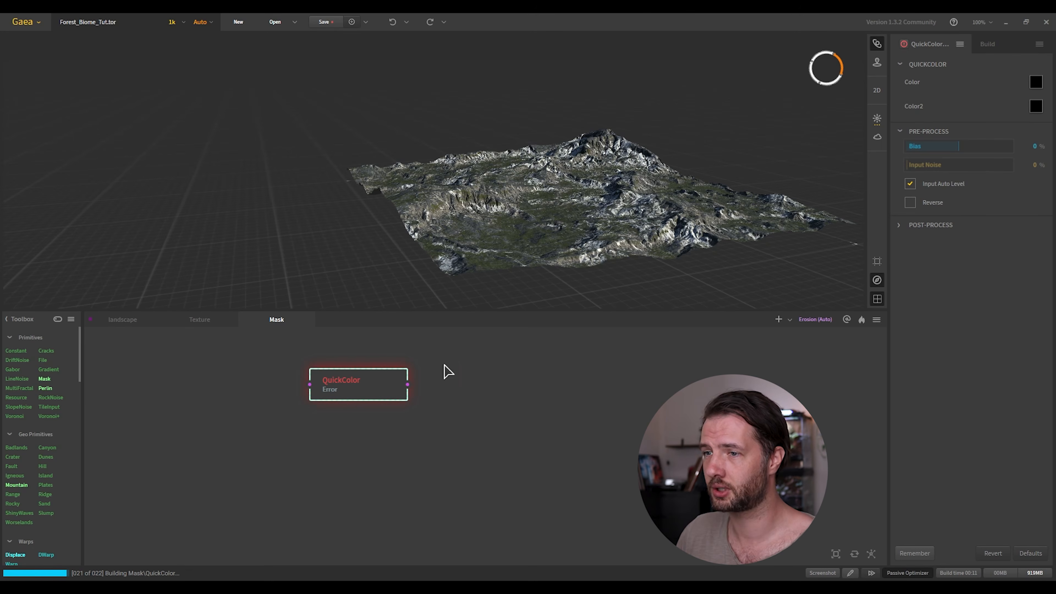
left_click_drag(381, 387, 413, 385)
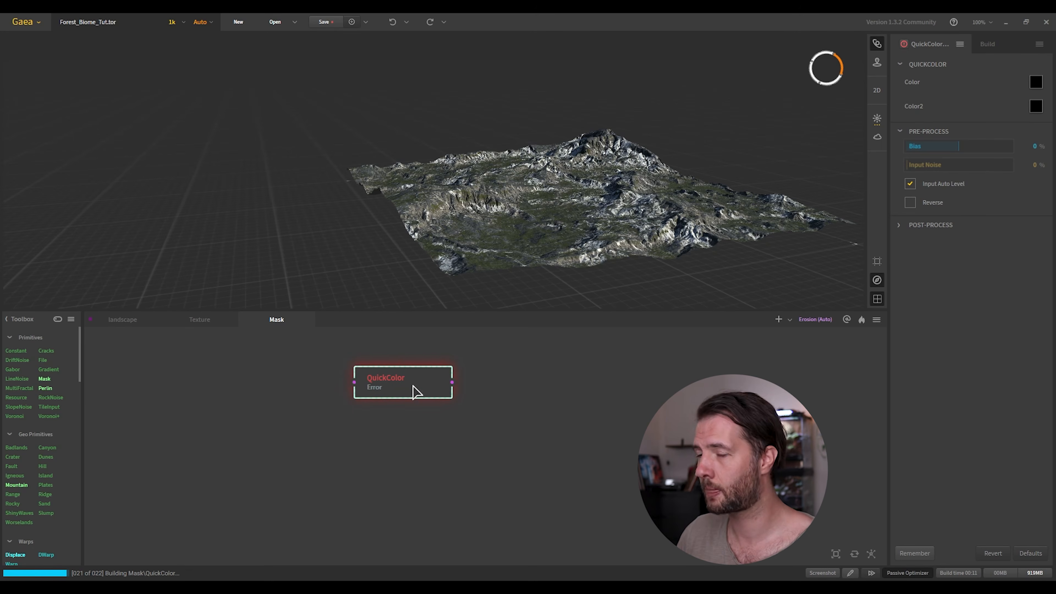
- Feed the landscape graph's Erosion portal into the QuickColor node's input
right_click(298, 396)
mouse_move(337, 439)
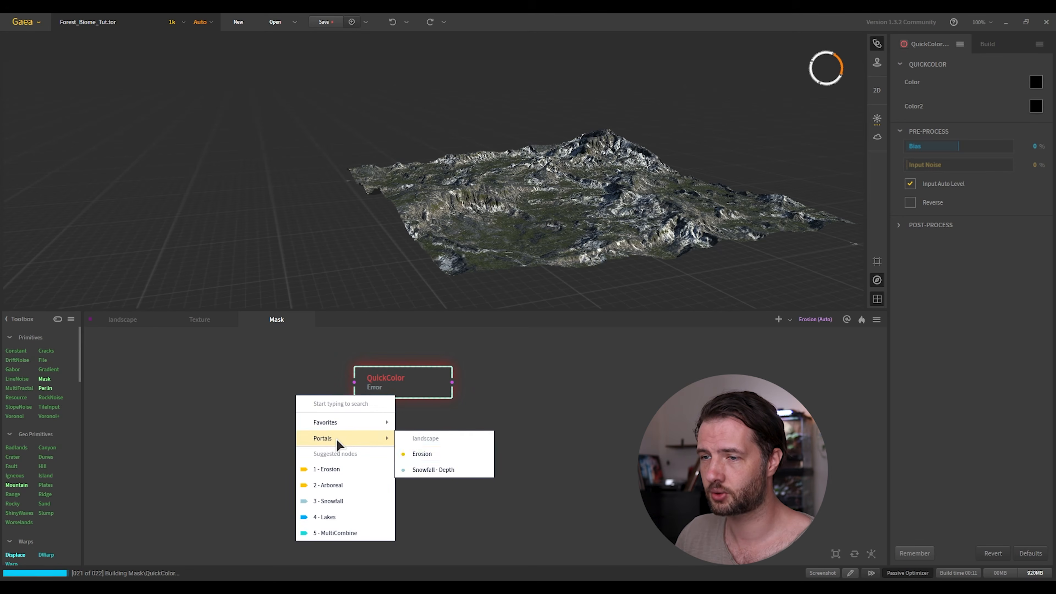
left_click(423, 453)
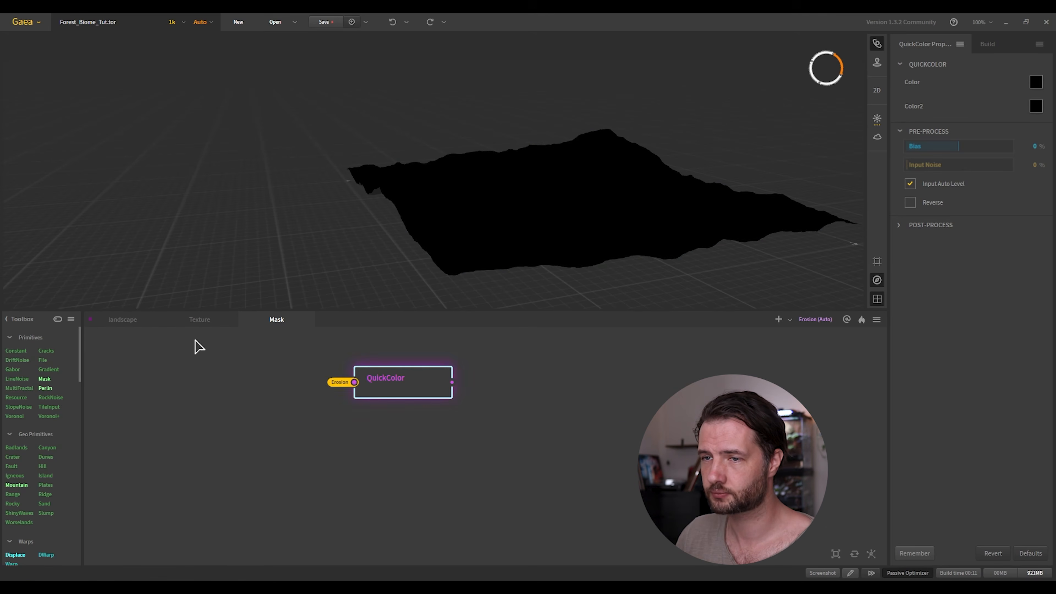
- Examine the portal on the Erosion node's output in the landscape graph and return to the QuickColor node in Mask
left_click(144, 320)
scroll(252, 372, "up", 5)
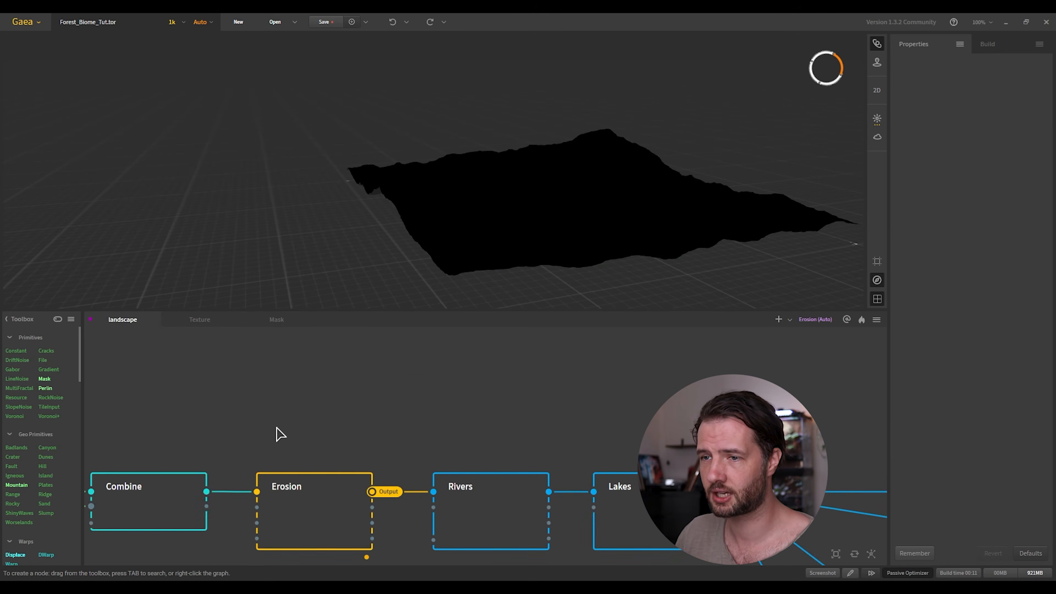
left_click_drag(291, 450, 352, 371)
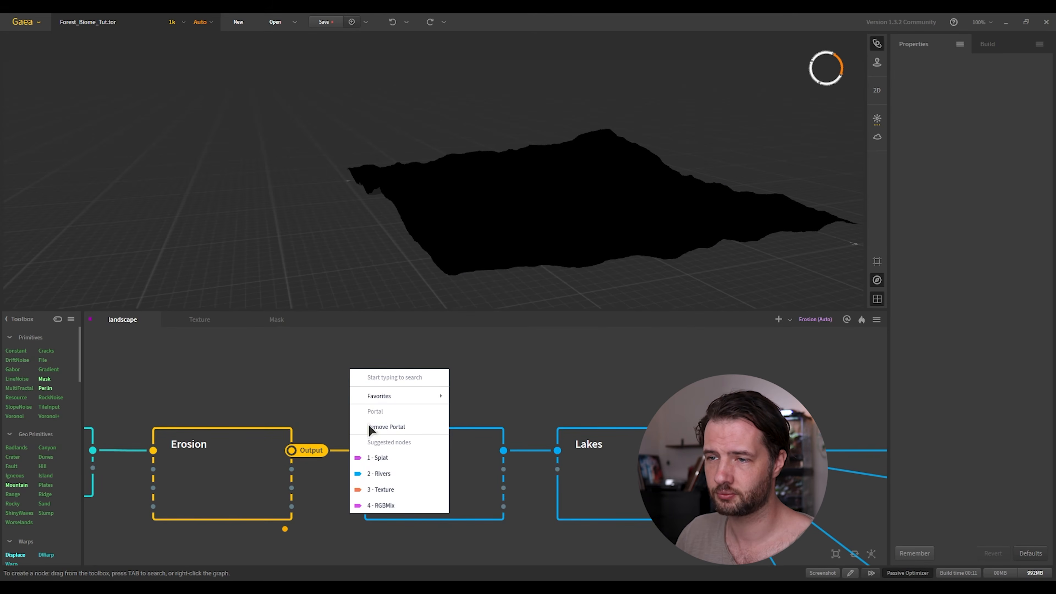
left_click(256, 368)
left_click(276, 320)
left_click(411, 391)
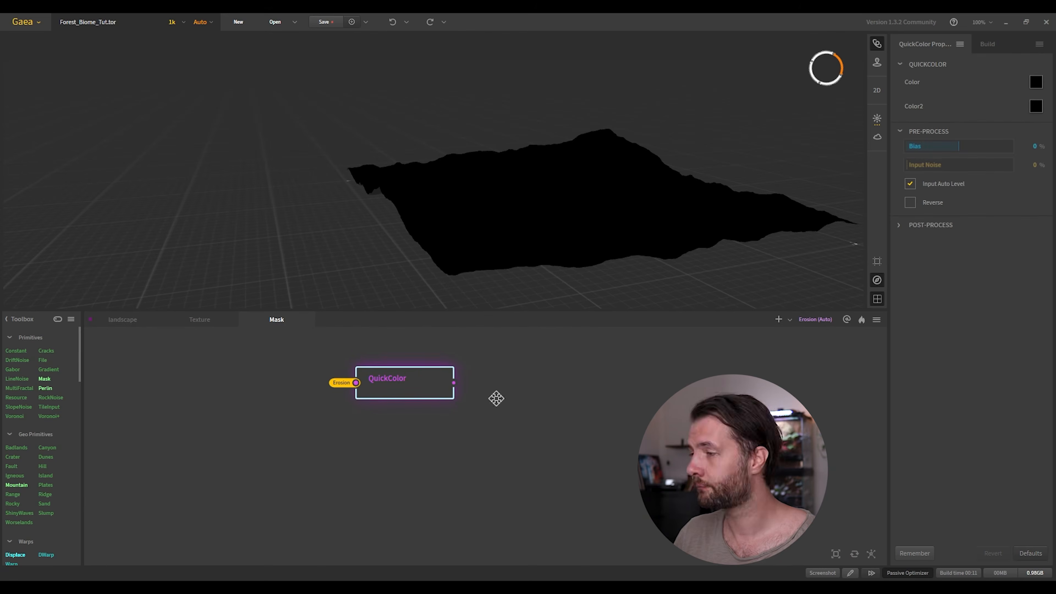
- Add a second QuickColor node and align it directly below the first one in the Mask graph
right_click(370, 440)
type("quick")
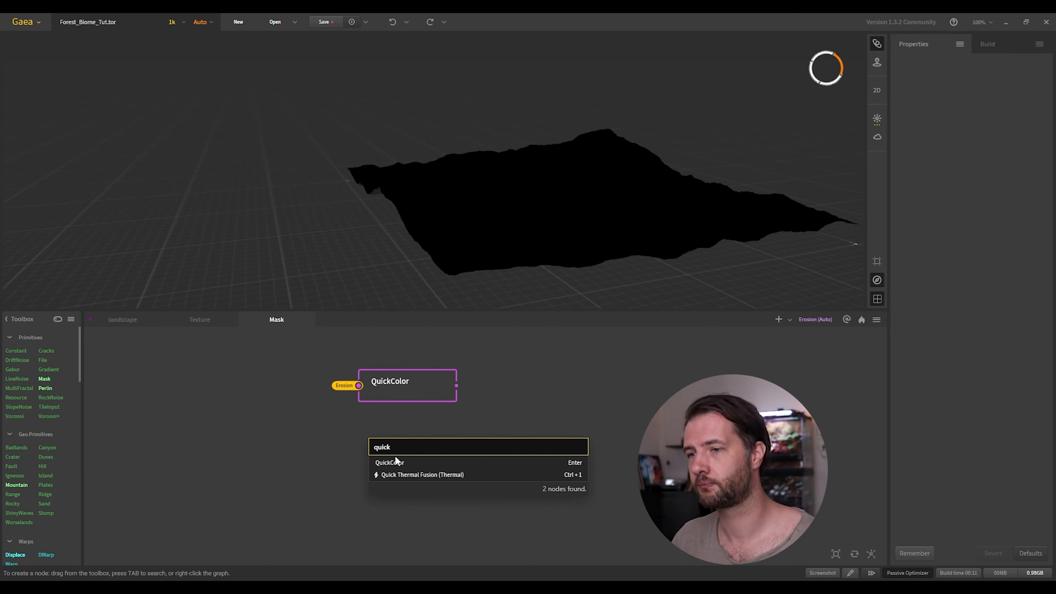
left_click(390, 463)
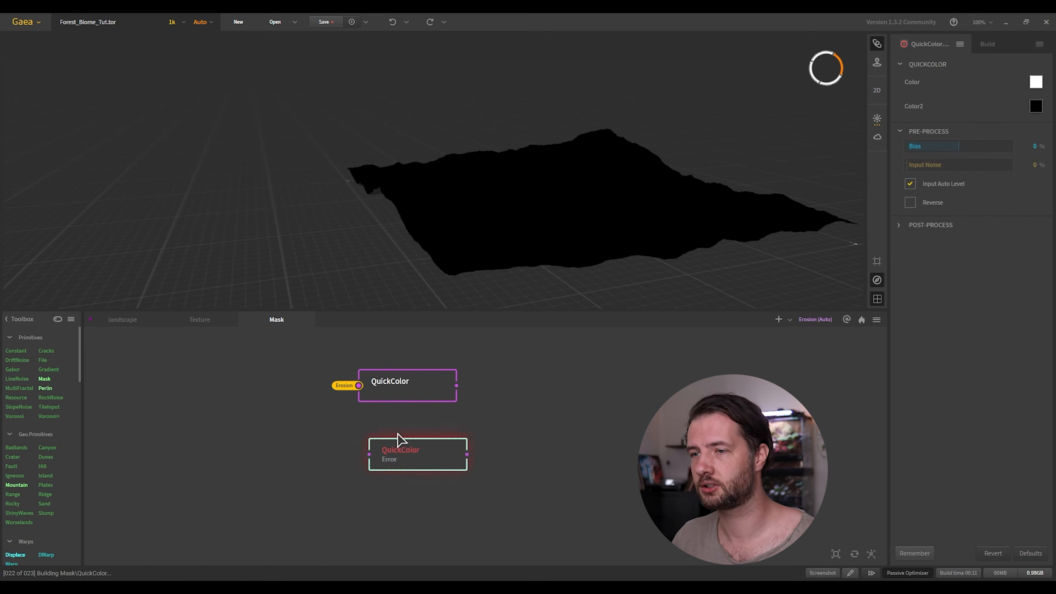
left_click_drag(400, 438, 397, 424)
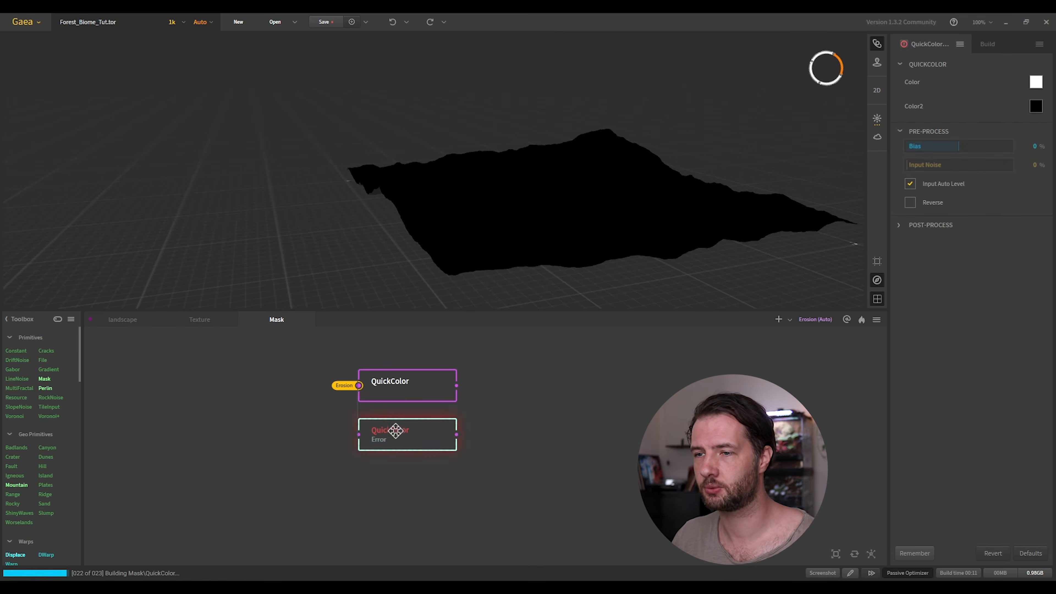
- Set the second QuickColor node's Color to pure green, RGB 0, 255, 0, and copy that color to Color2
left_click(1036, 82)
left_click(1038, 154)
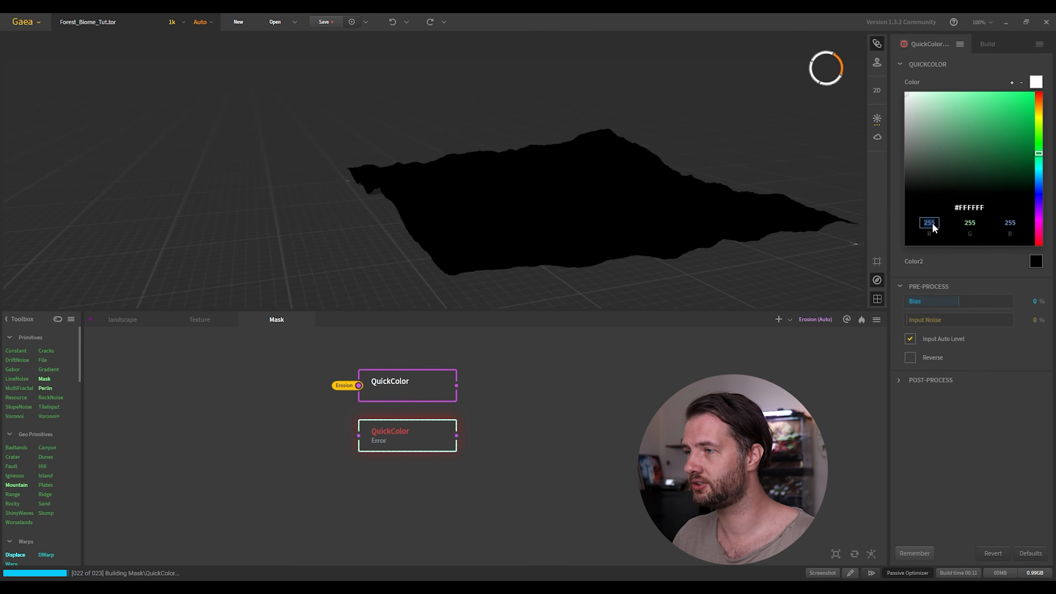
type("0")
double_click(1012, 225)
type("0")
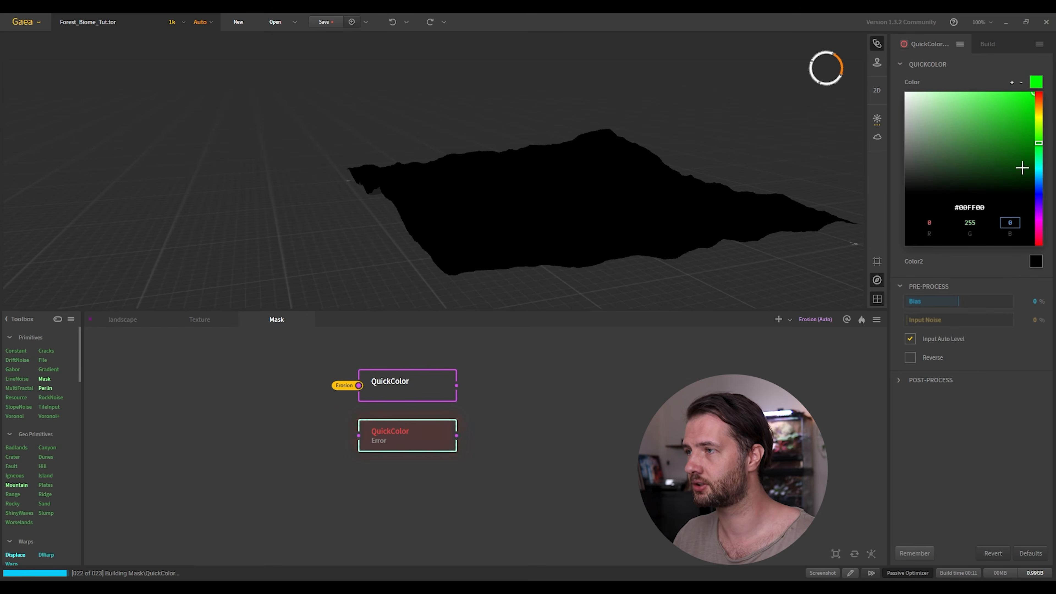
right_click(1035, 82)
left_click(997, 96)
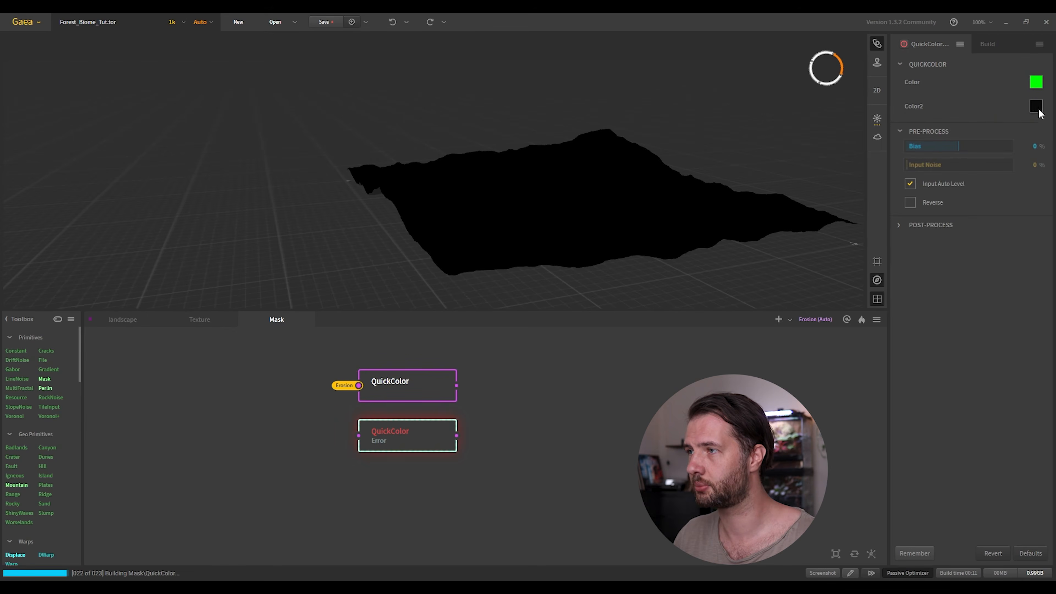
right_click(1035, 107)
left_click(1015, 131)
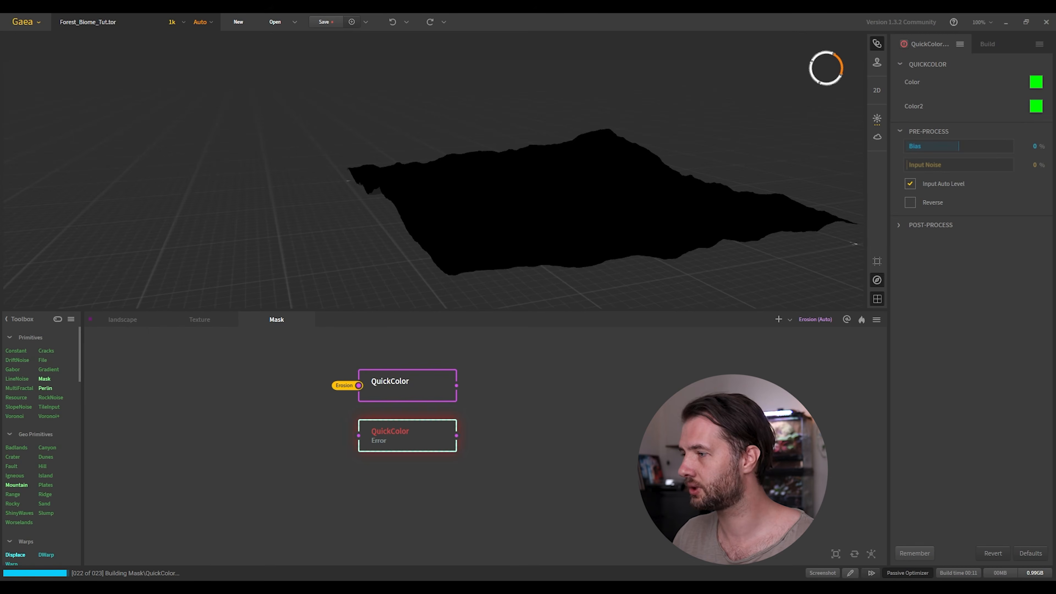
- Create a portal on the Arboreal node's main output in the landscape graph
left_click(187, 320)
left_click(133, 320)
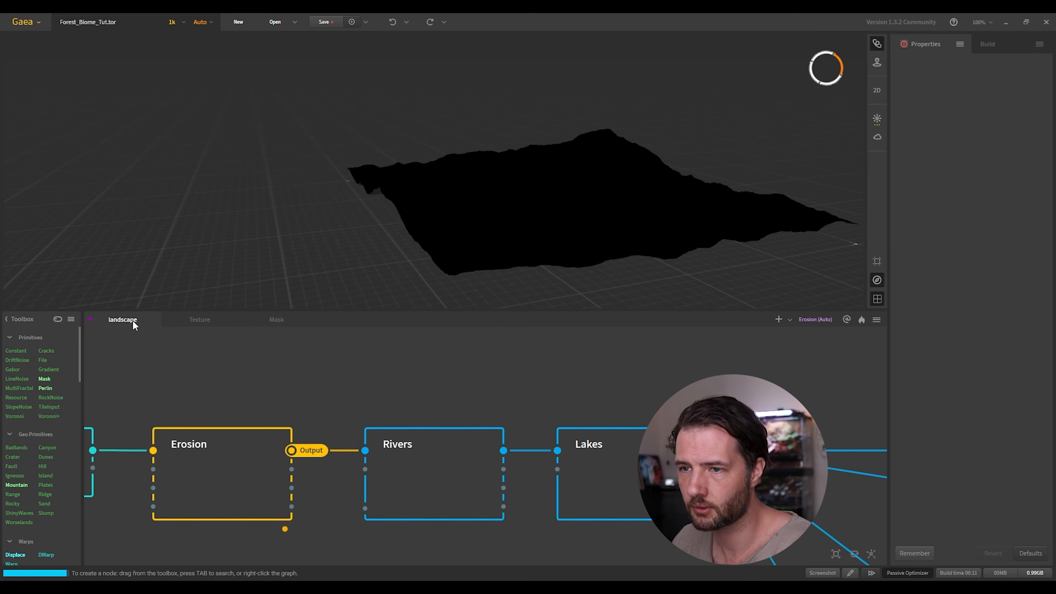
middle_click_drag(651, 377, 333, 347)
scroll(333, 347, "down", 3)
middle_click_drag(570, 363, 313, 366)
middle_click_drag(530, 376, 384, 397)
scroll(399, 368, "up", 3)
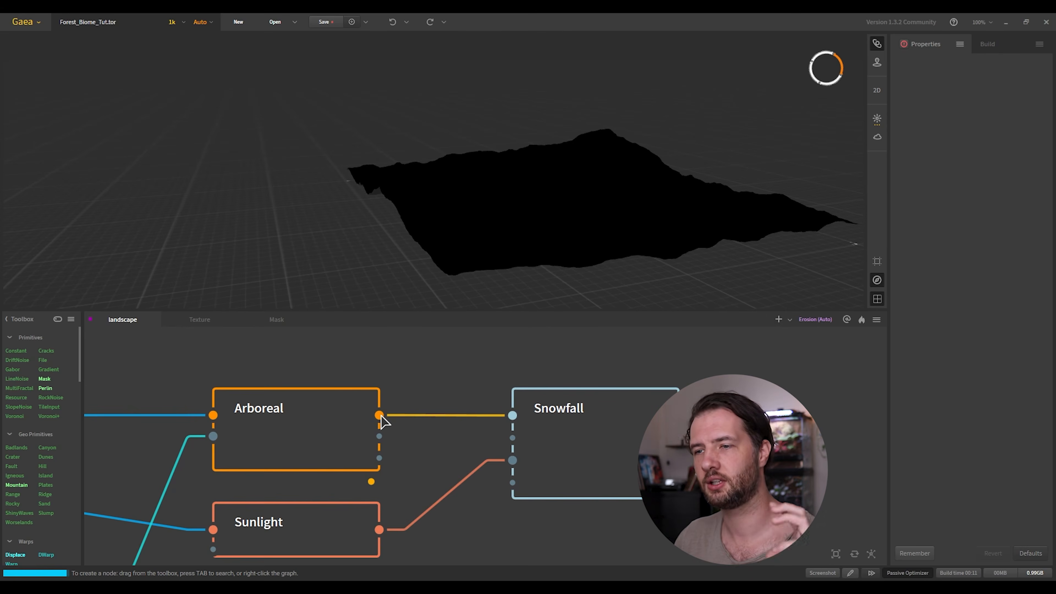
mouse_move(379, 416)
left_mouse_down()
mouse_move(426, 391)
mouse_move(393, 405)
left_mouse_up()
left_click(403, 384)
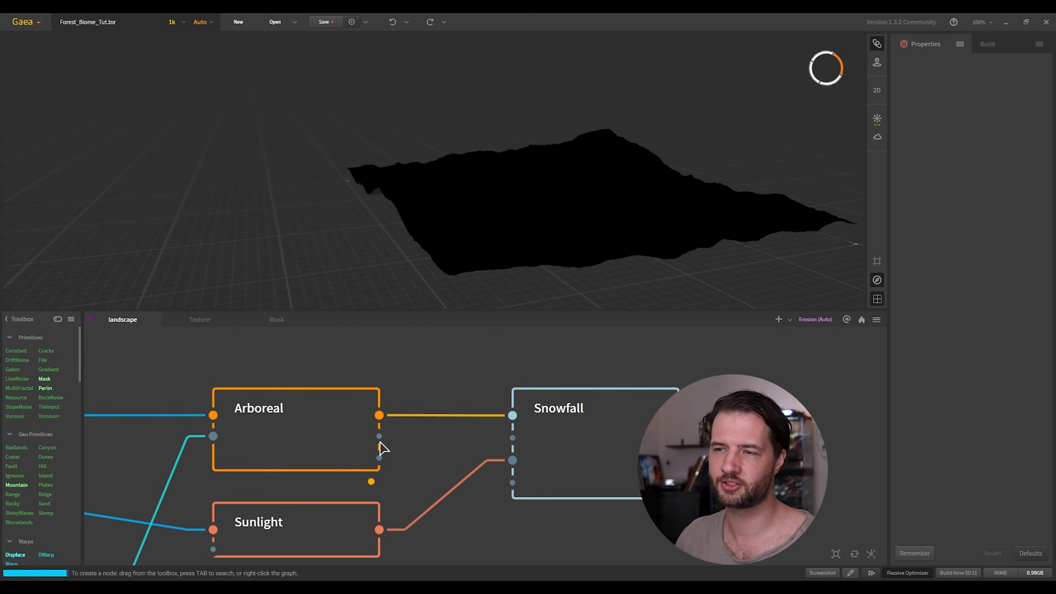
left_click_drag(380, 416, 433, 371)
key("Escape")
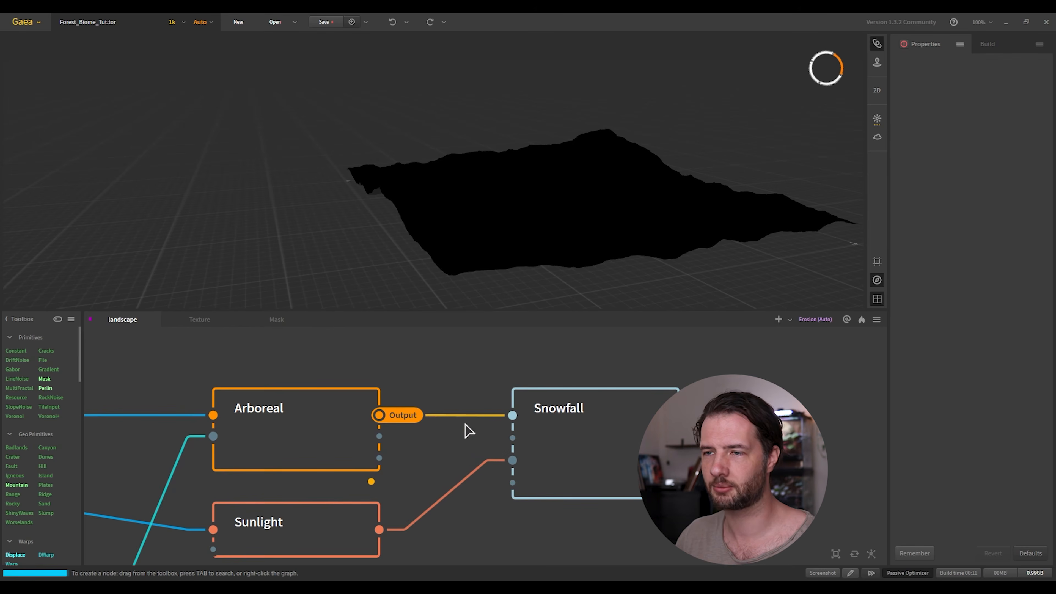
- Return to the Mask graph with the two QuickColor nodes
left_click(200, 319)
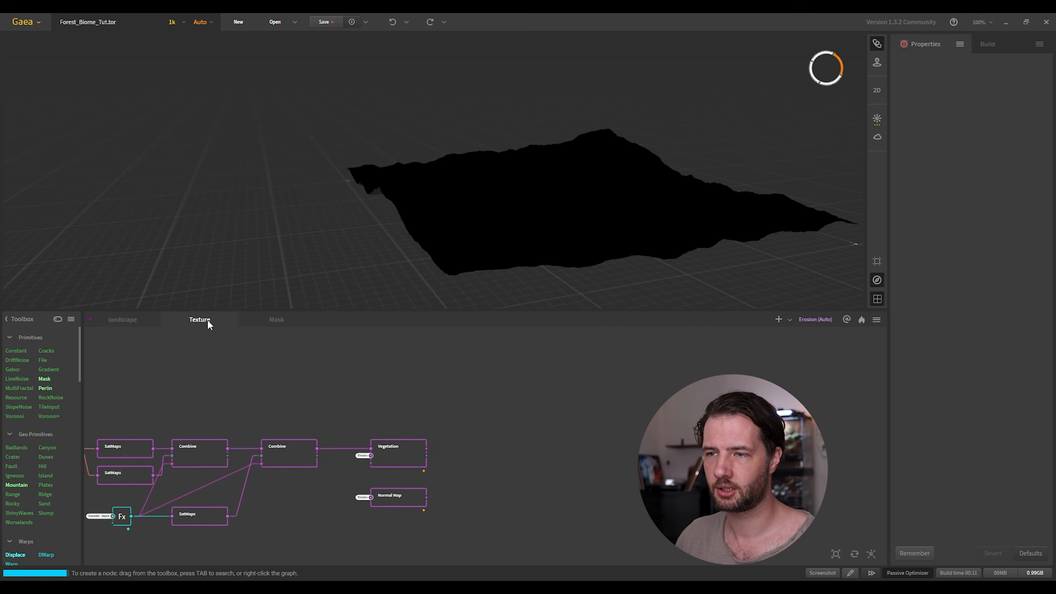
left_click(278, 321)
scroll(483, 401, "up", 3)
left_click_drag(316, 466, 268, 469)
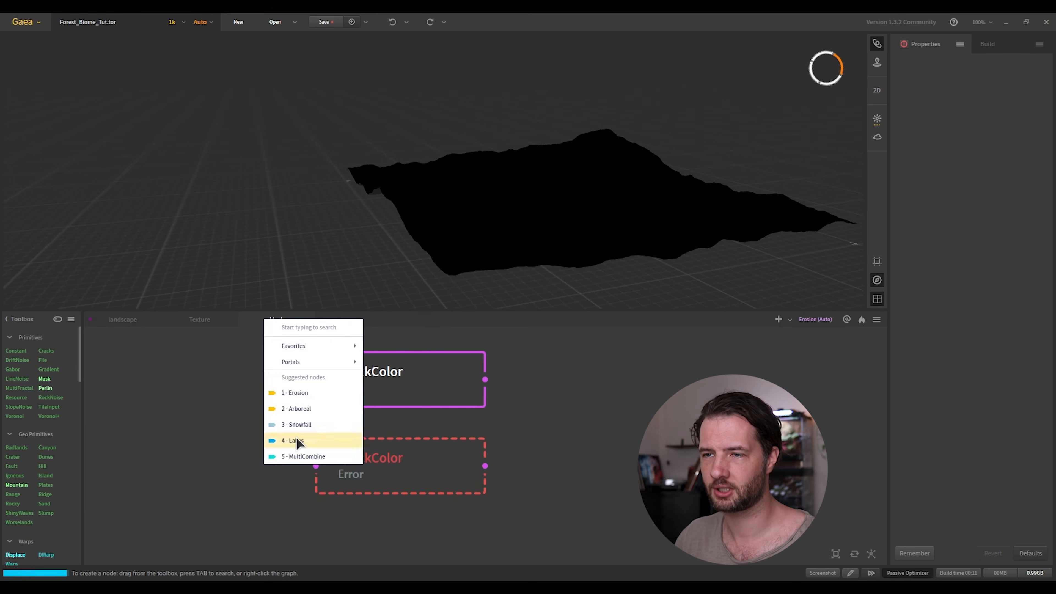
left_click(300, 410)
key("Delete")
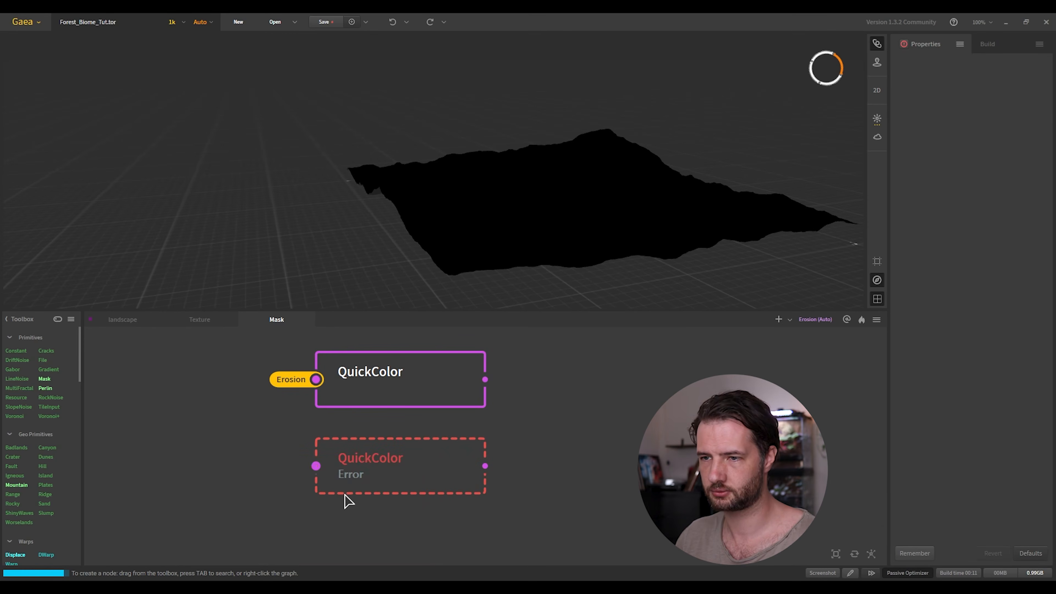
- Connect the landscape's Arboreal portal to the input of the second QuickColor node
left_click_drag(316, 466, 259, 479)
mouse_move(290, 358)
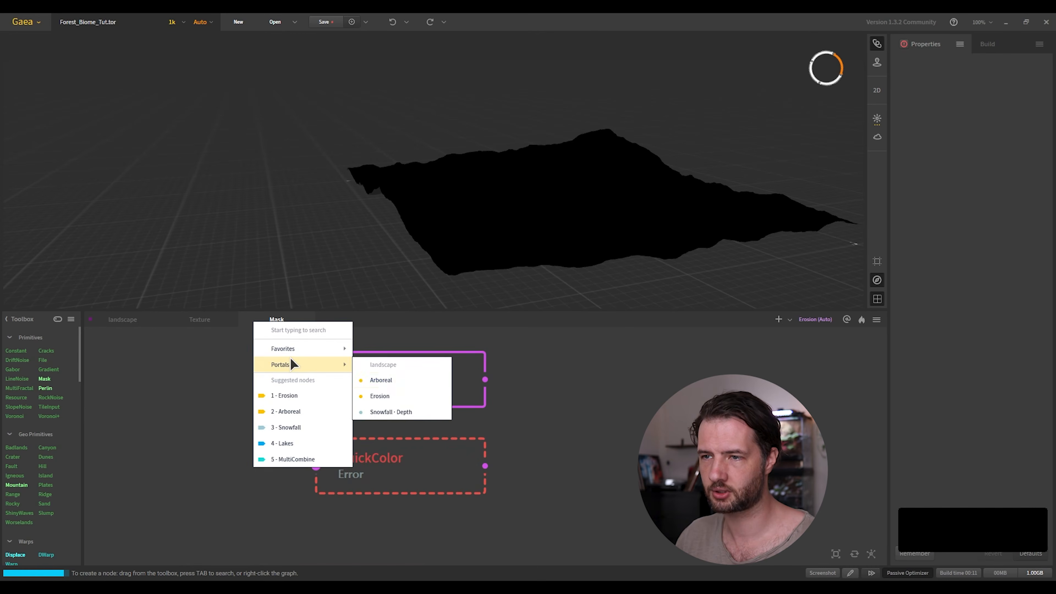
left_click(383, 379)
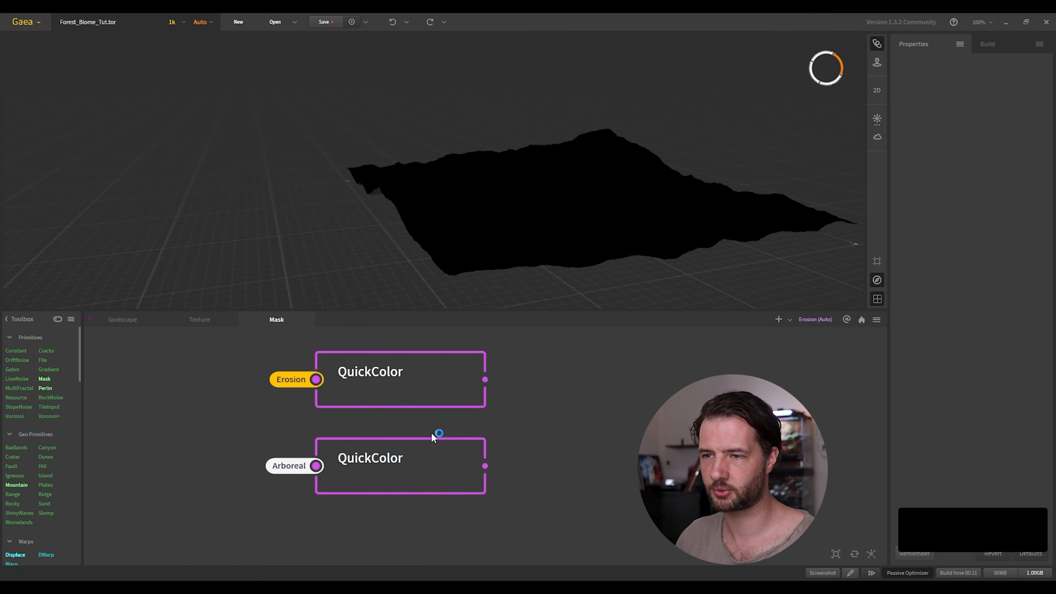
- Compare the terrain previews of the Erosion and Arboreal QuickColor nodes
middle_click_drag(566, 440, 506, 446)
left_click(368, 404)
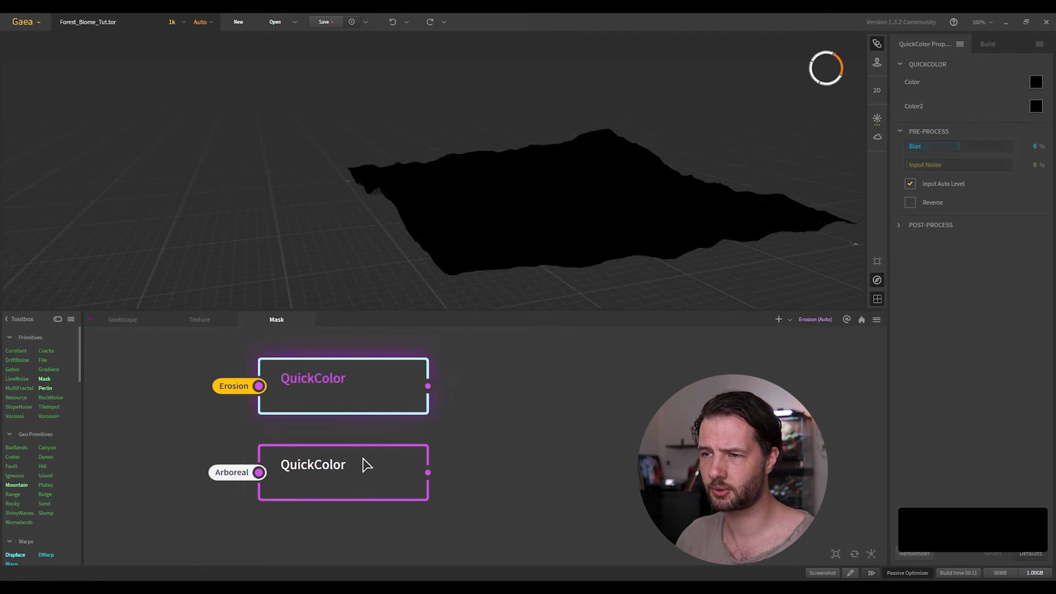
left_click(366, 465)
left_click(377, 377)
left_click(370, 465)
left_click(377, 403)
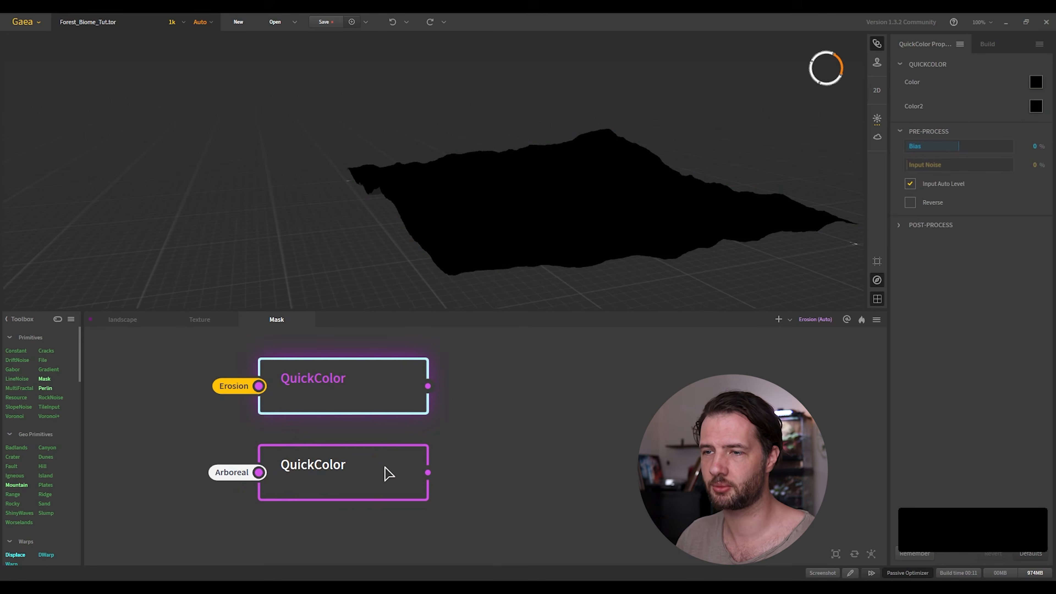
left_click(386, 476)
- Merge the Erosion and Arboreal QuickColor outputs in a new Combine node and set its Ratio to 100%
middle_click_drag(509, 425, 447, 425)
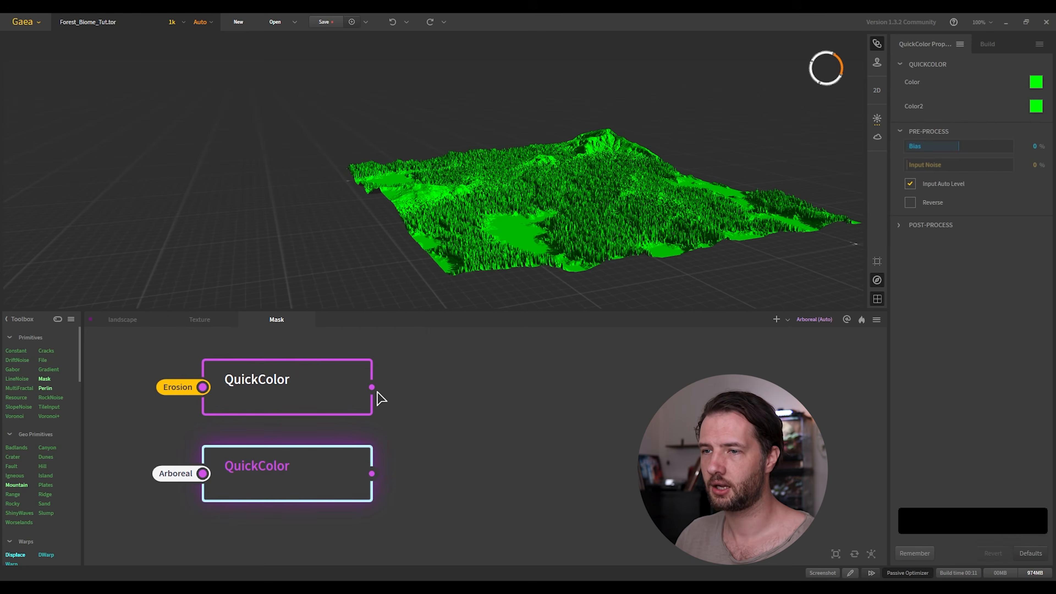
right_click(427, 398)
type("com")
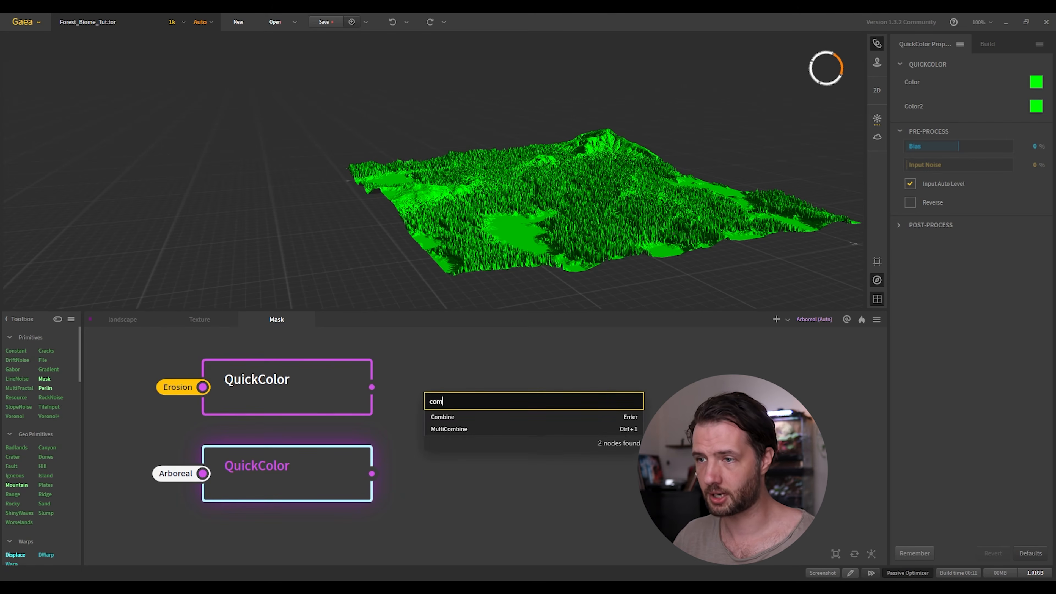
left_click(468, 416)
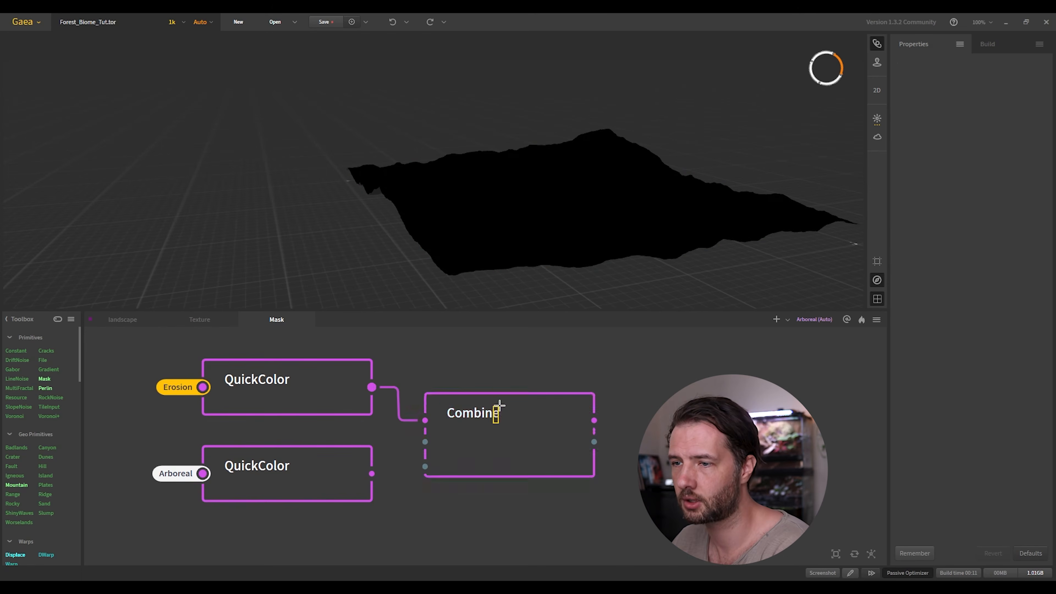
left_click_drag(505, 441, 512, 406)
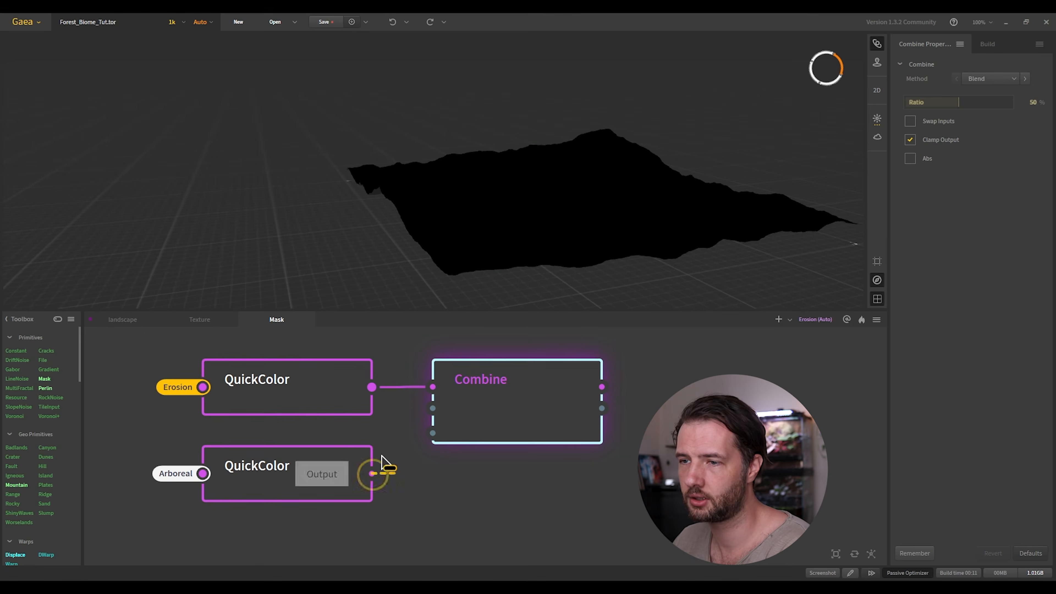
left_click_drag(372, 474, 432, 408)
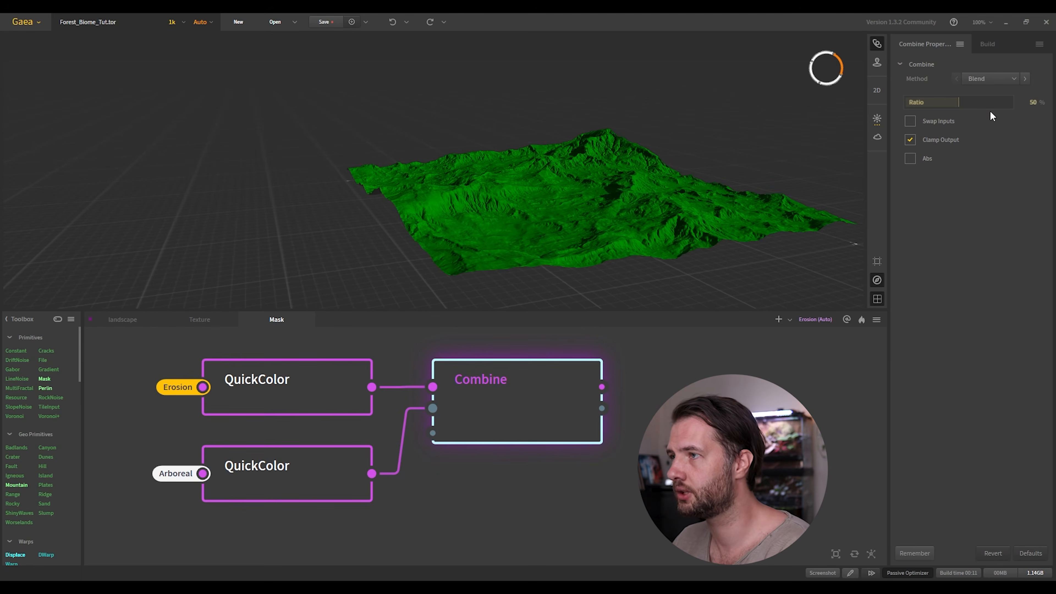
left_click_drag(958, 103, 1011, 102)
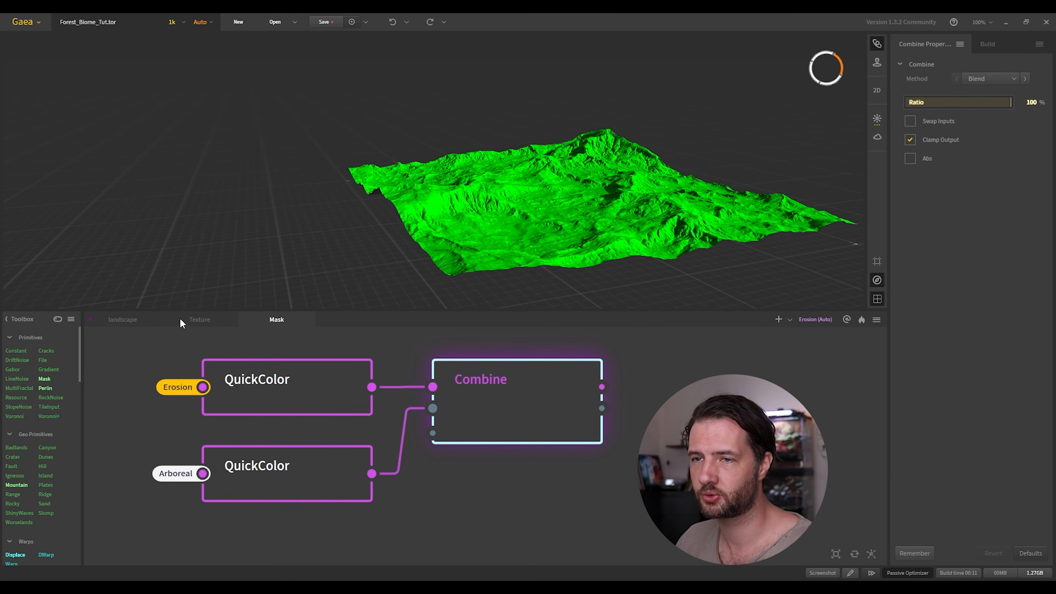
- Check the Combine node's optional mask input and compare its preview with the Arboreal QuickColor node's
key("ctrl+Tab")
left_click(276, 319)
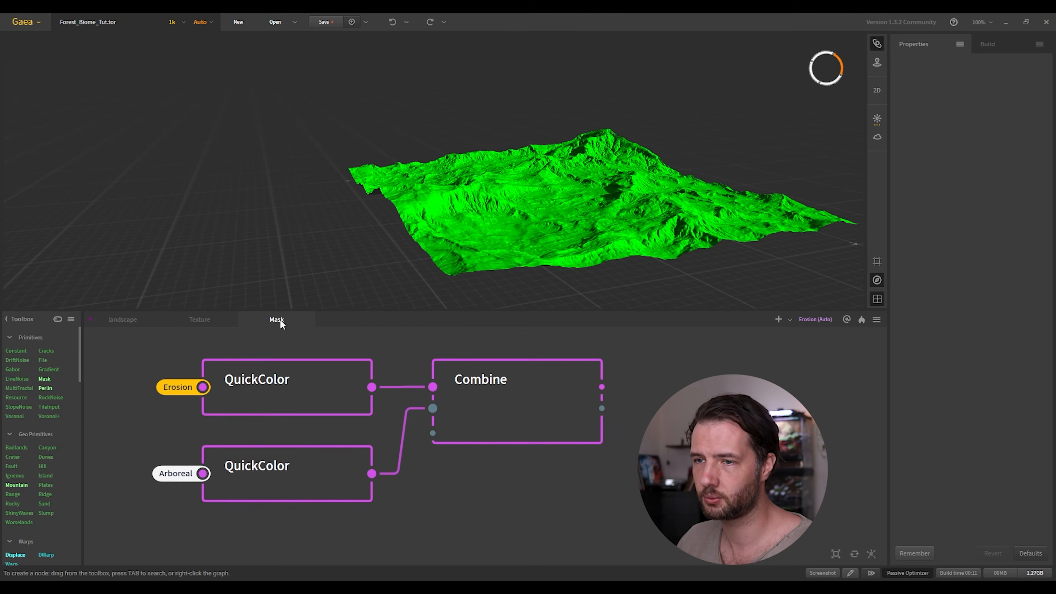
right_click(433, 434)
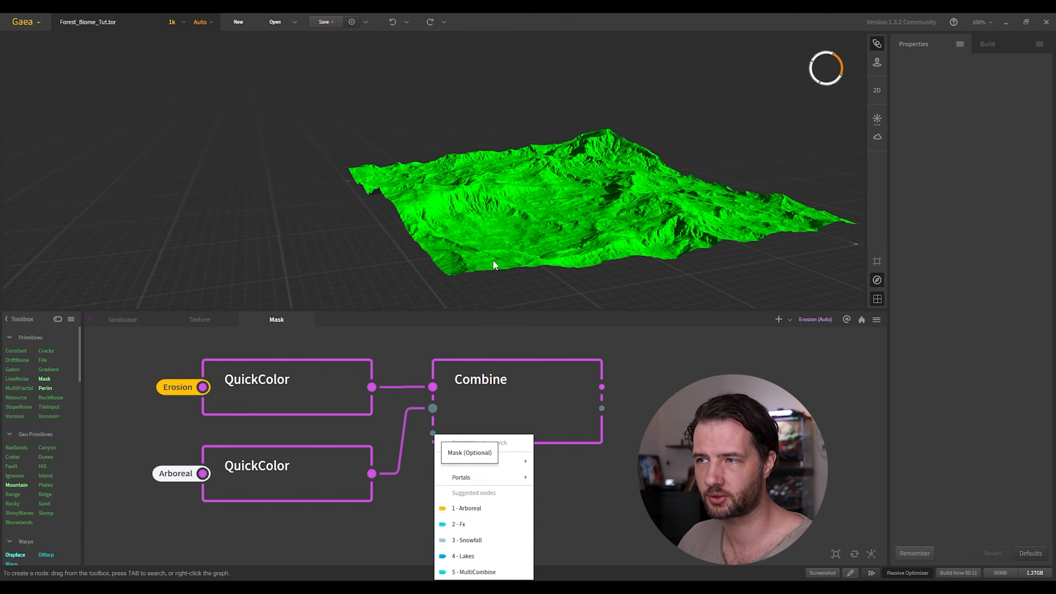
left_click(427, 368)
left_click(488, 390)
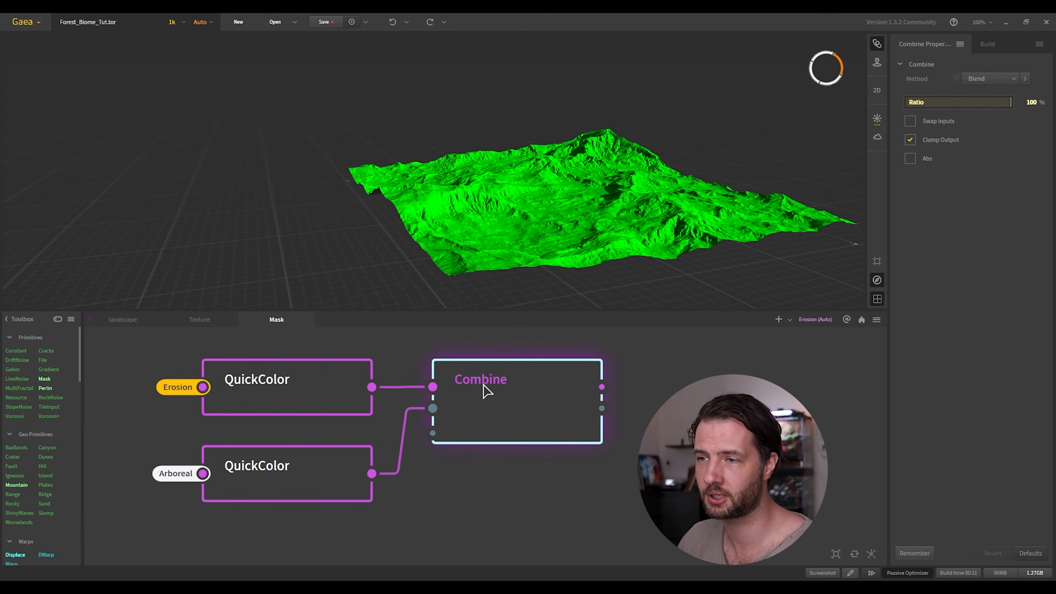
left_click(268, 466)
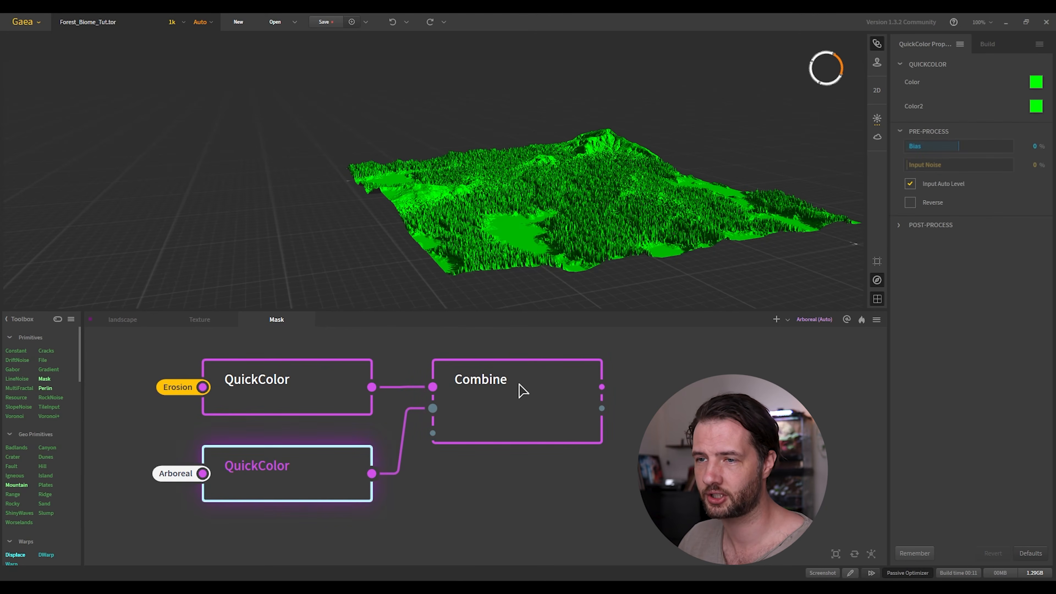
left_click(523, 391)
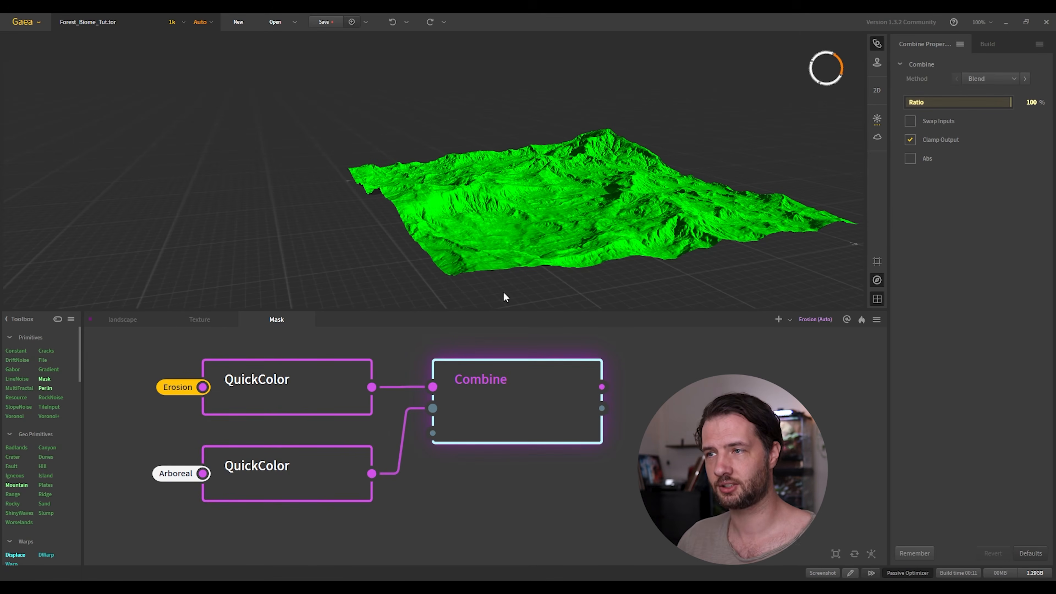
- Create a portal on the Arboreal node's Trees output in the landscape graph
left_click(134, 319)
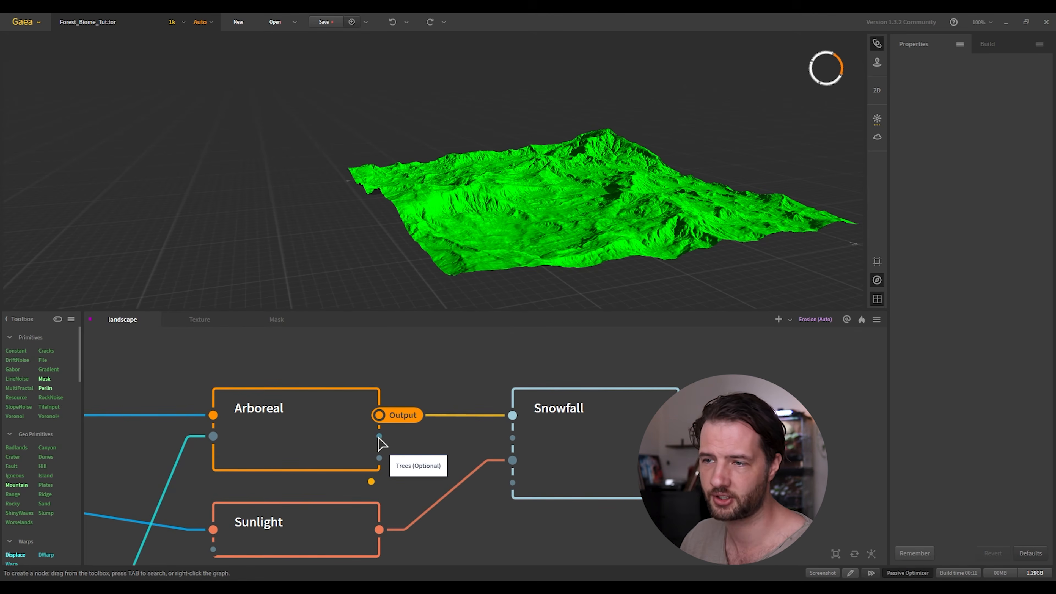
left_click_drag(379, 437, 439, 448)
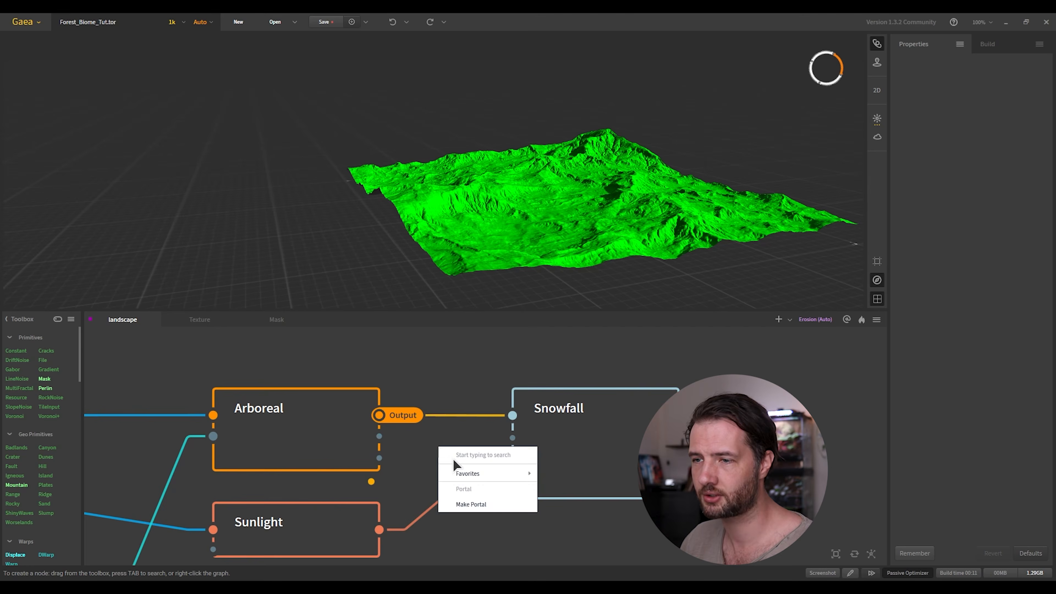
left_click(470, 502)
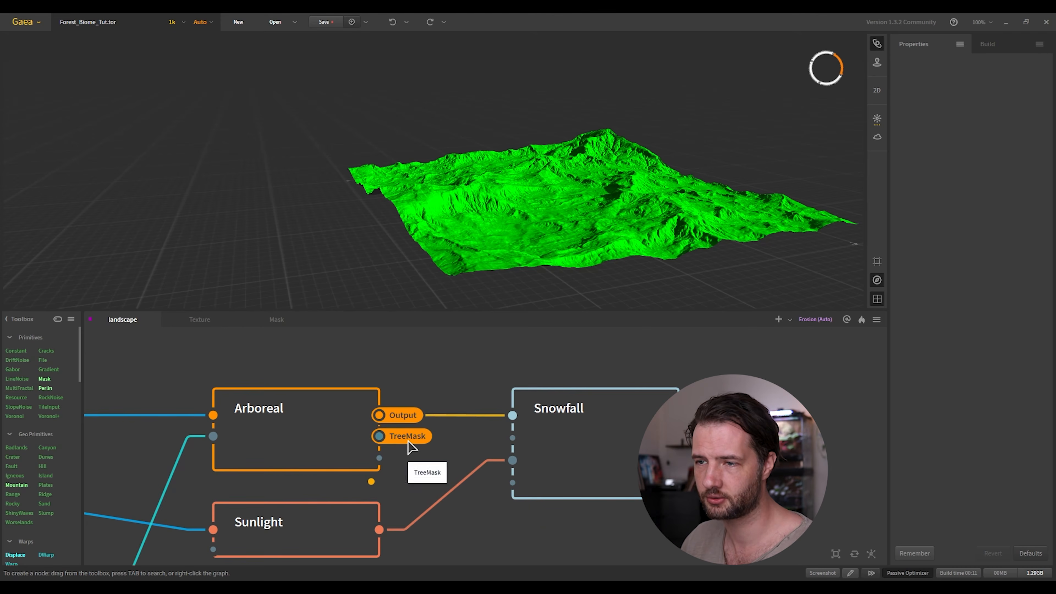
- Connect the Arboreal - TreeMask portal to the Combine node's mask input and inspect the tree coverage on the terrain
left_click(275, 320)
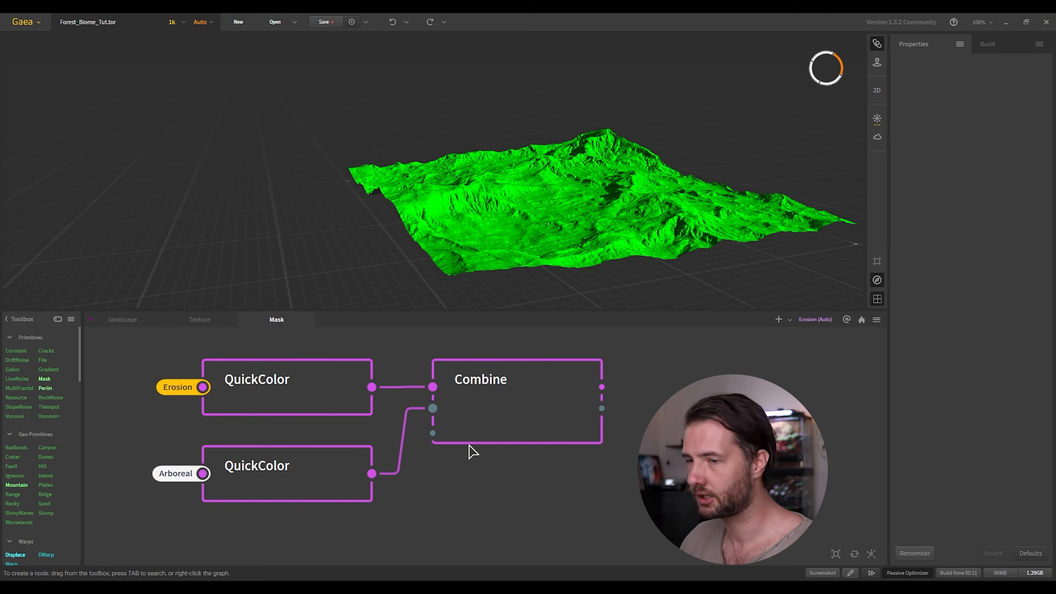
left_click_drag(433, 433, 414, 517)
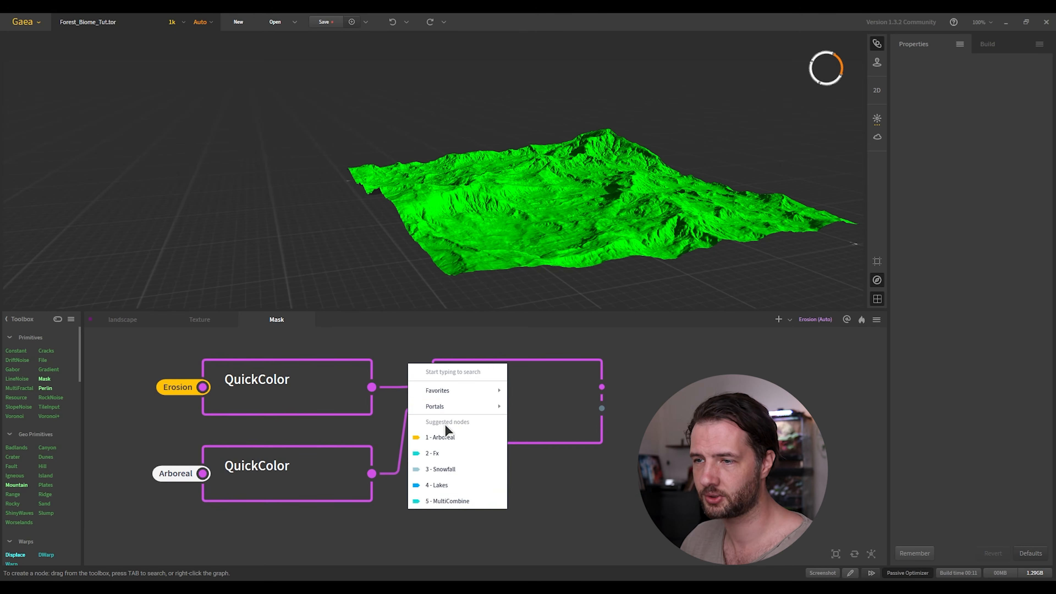
mouse_move(449, 406)
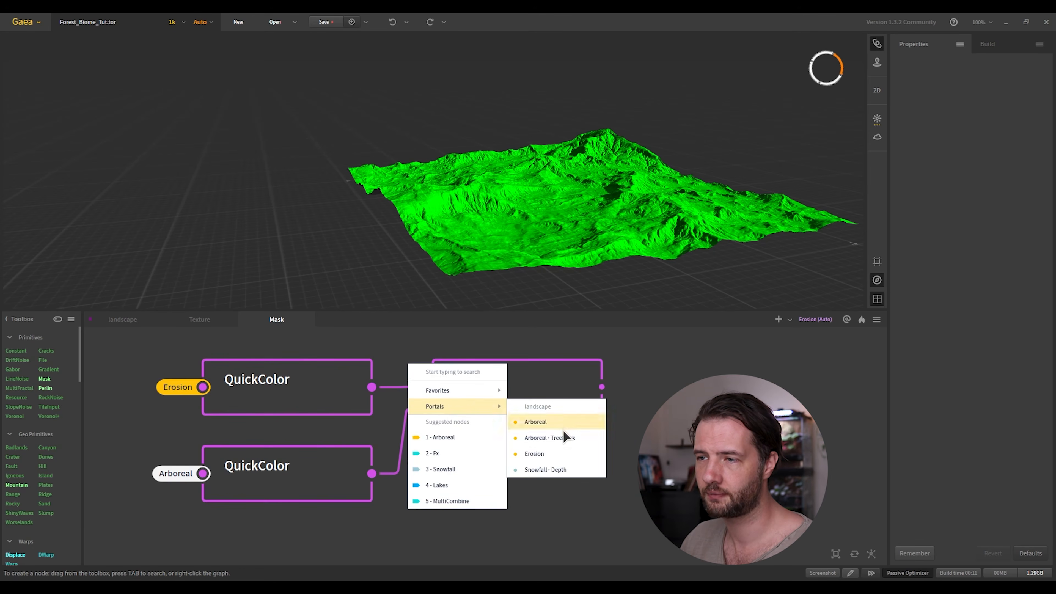
left_click(557, 437)
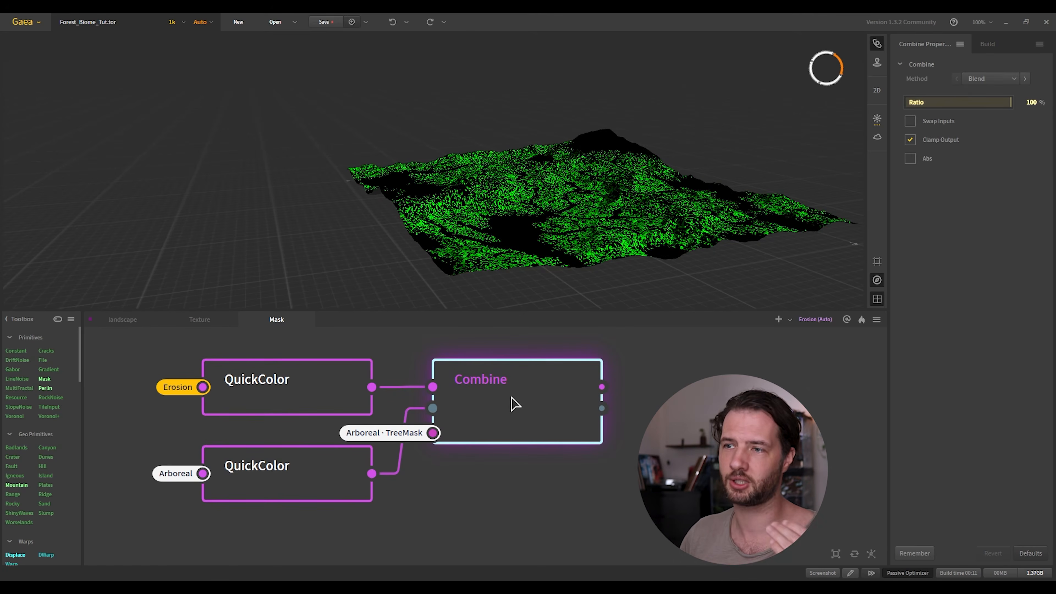
middle_click_drag(688, 401, 654, 406)
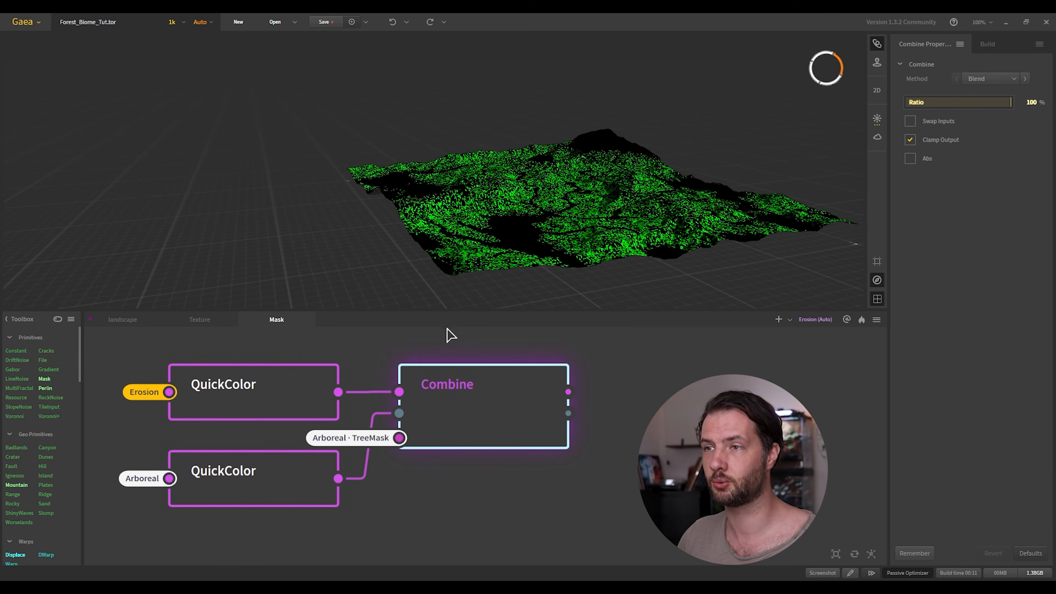
scroll(542, 200, "up", 4)
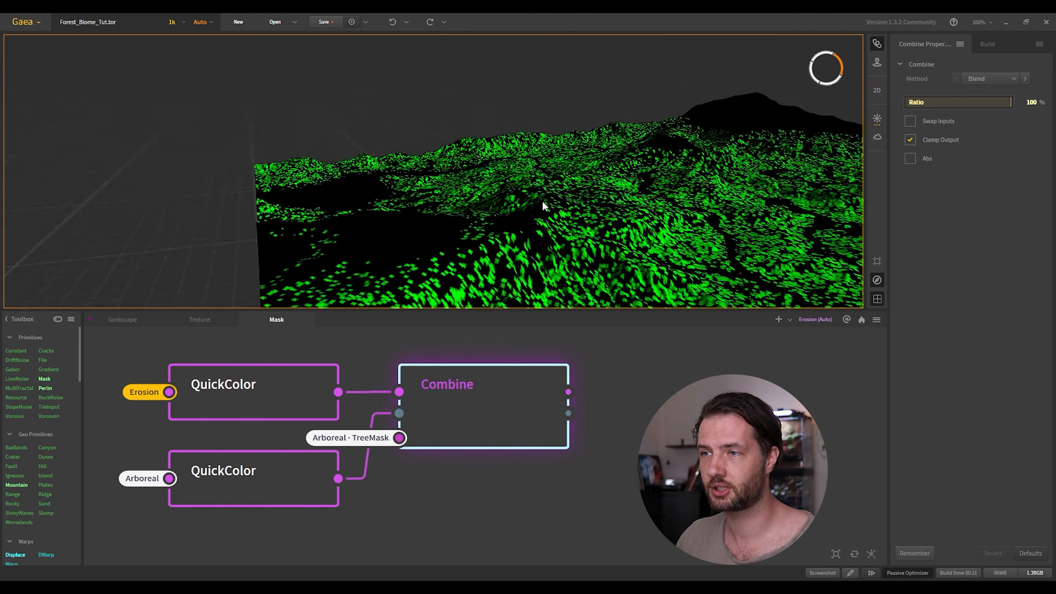
scroll(530, 201, "down", 3)
mouse_move(594, 251)
left_mouse_down()
mouse_move(577, 253)
mouse_move(587, 254)
left_mouse_up()
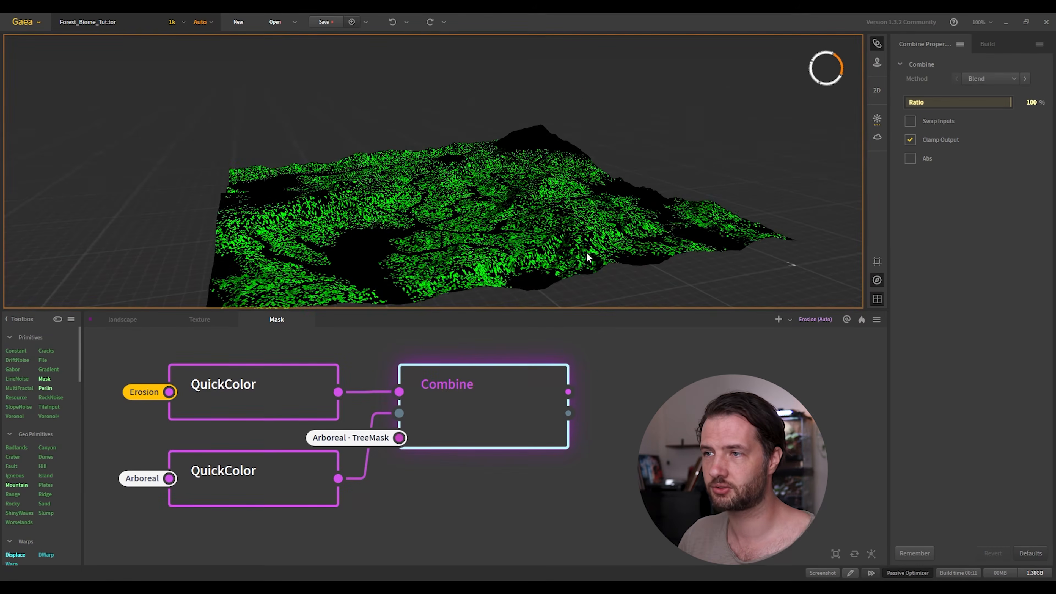
scroll(424, 226, "down", 2)
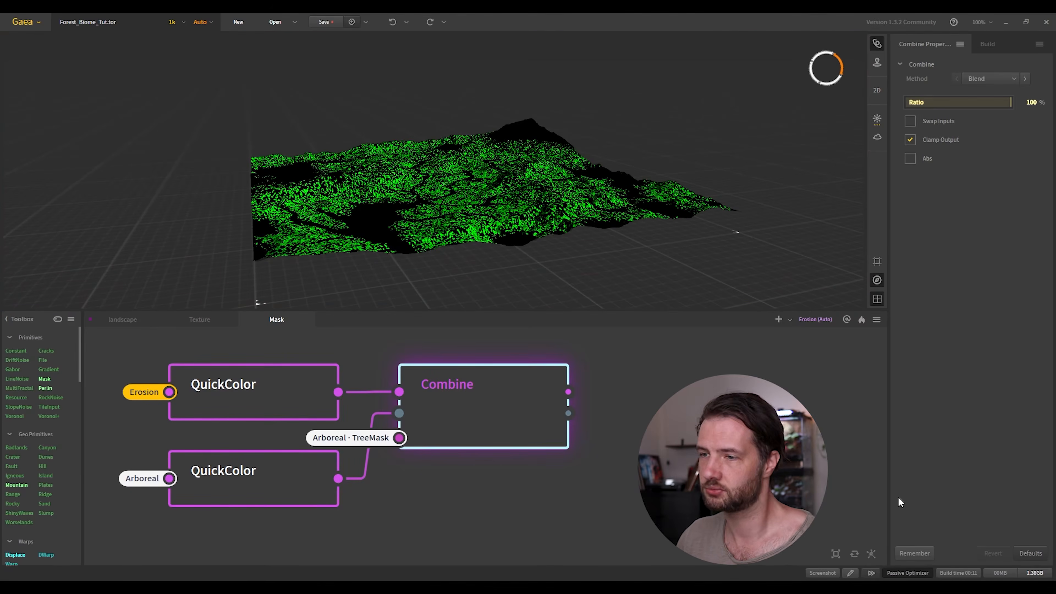
- Add a third QuickColor node below the Combine node in the Mask graph and copy its white Color to Color2
middle_click_drag(691, 424, 587, 391)
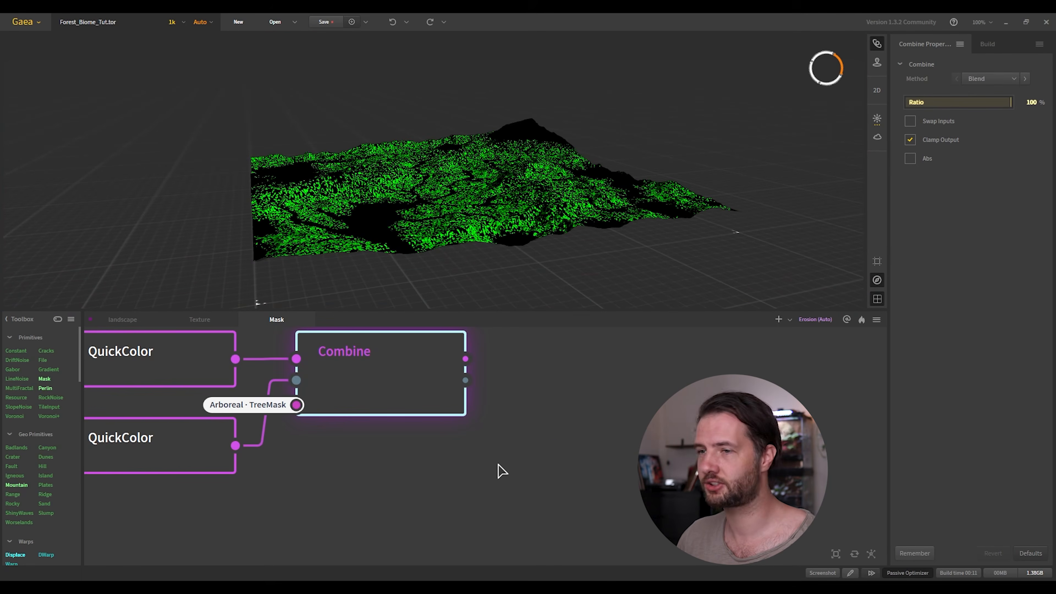
right_click(431, 478)
type("quick")
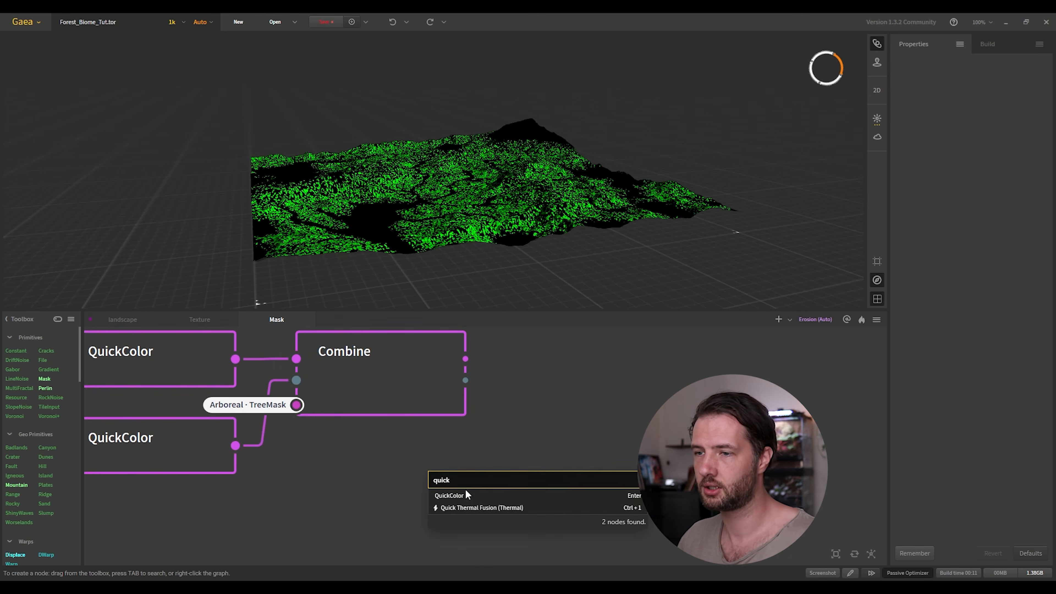
left_click(466, 492)
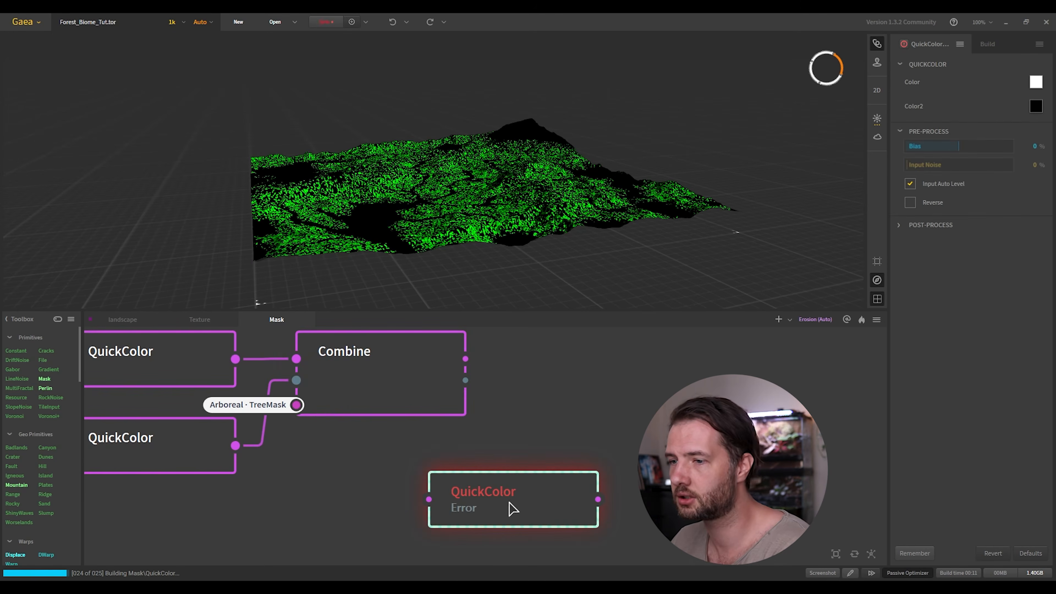
right_click(1035, 81)
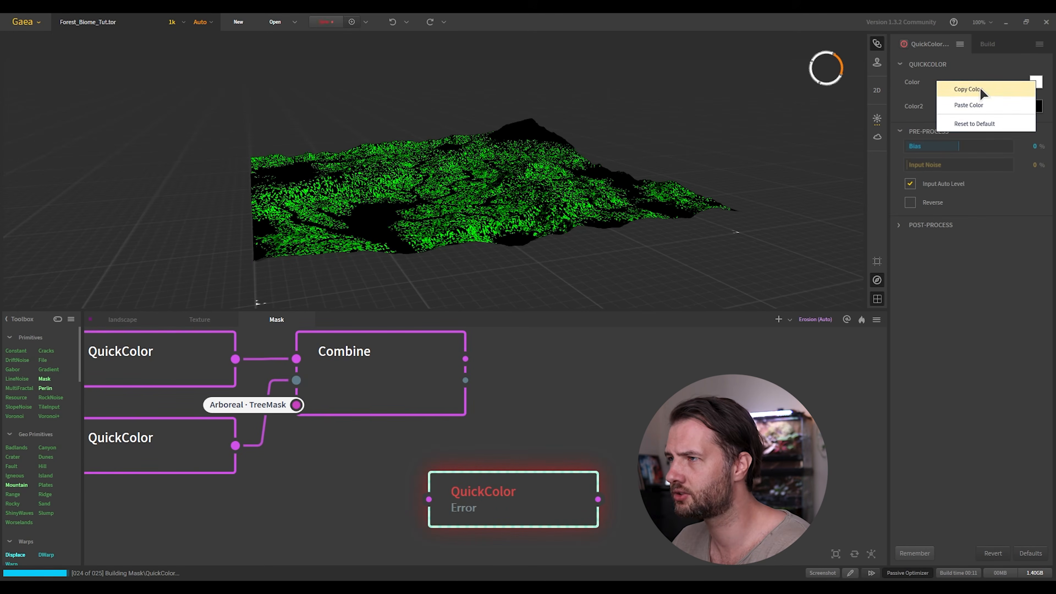
left_click(966, 89)
right_click(1036, 105)
left_click(1002, 127)
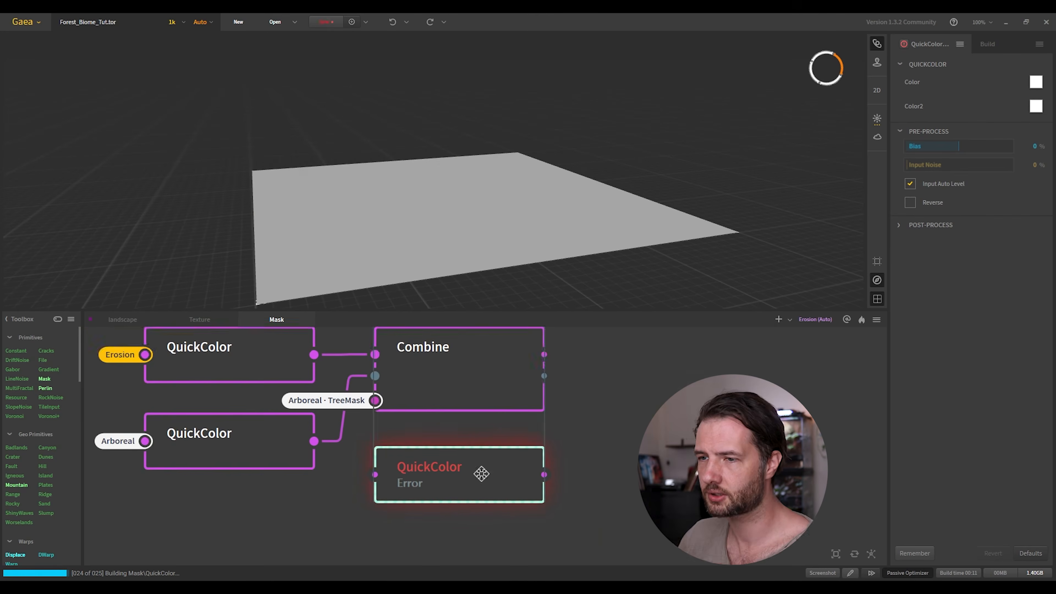
- Create a portal on the Snowfall node's main output in the landscape graph
left_click(129, 320)
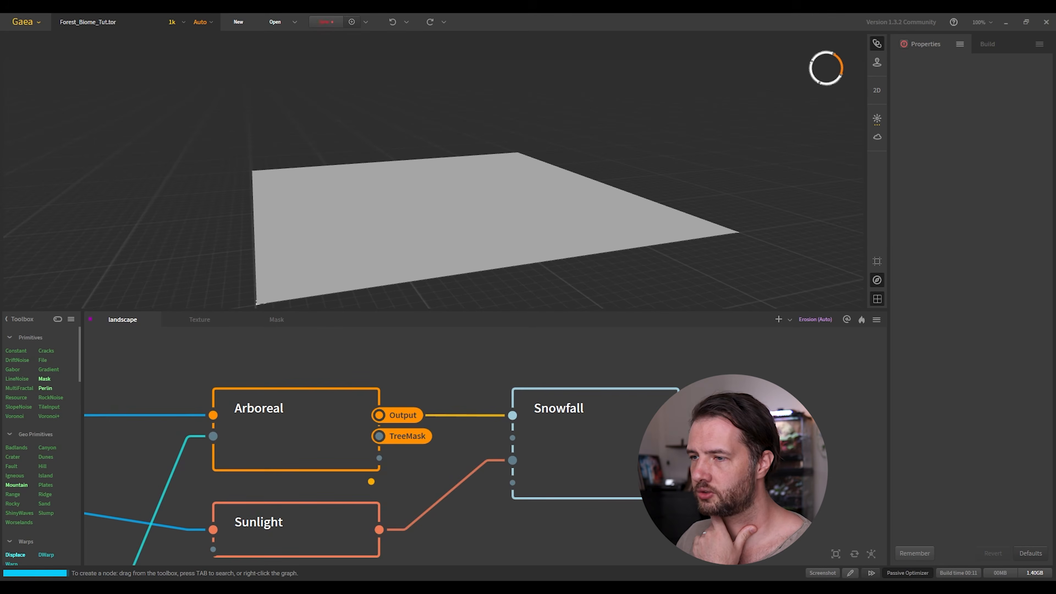
right_click(698, 408)
left_click(693, 410)
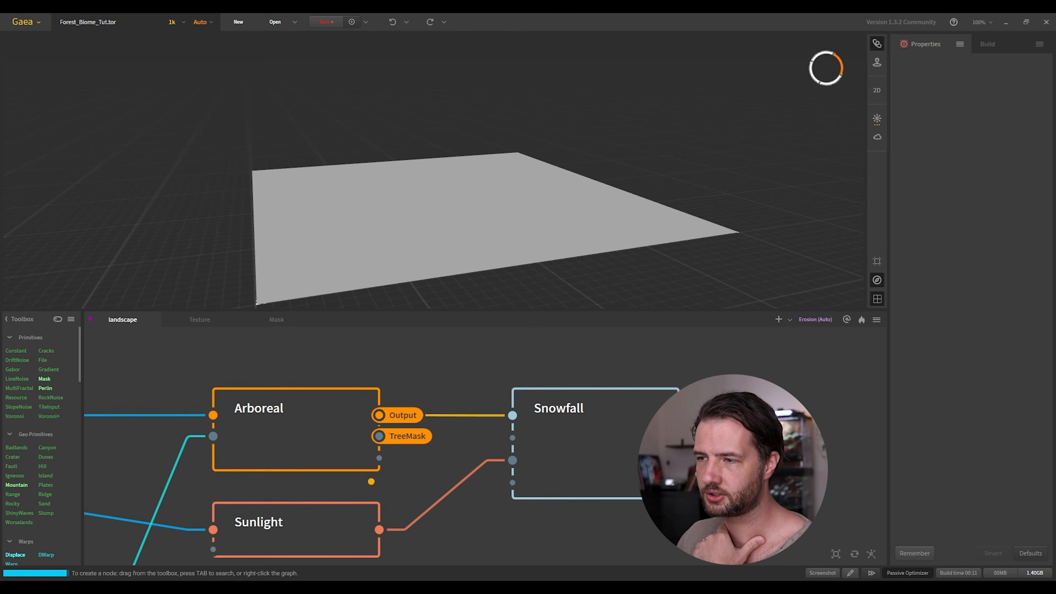
right_click(698, 409)
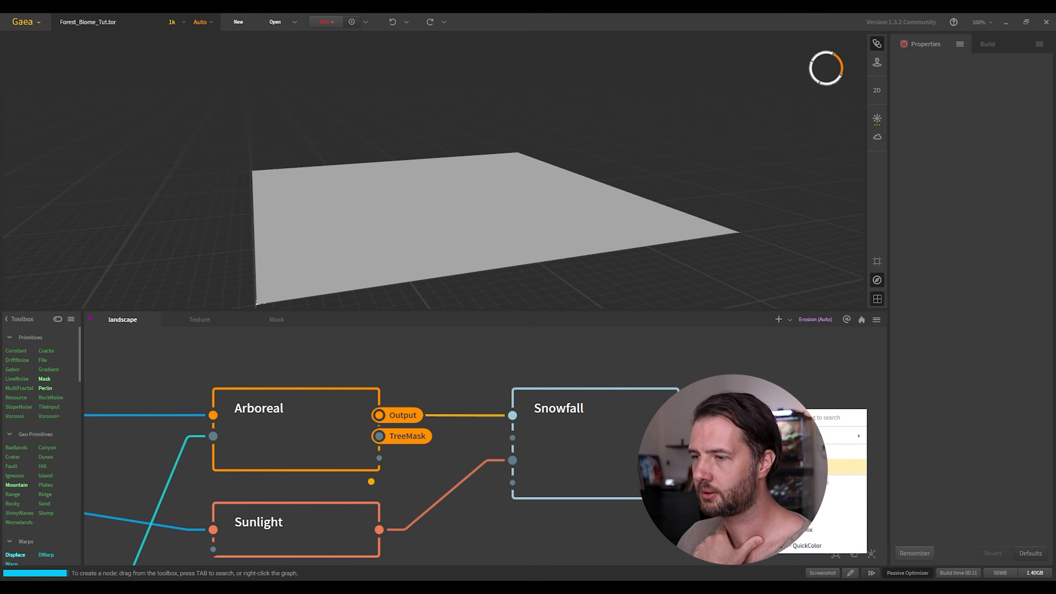
left_click(690, 417)
- Connect the Snowfall portal to the input of the white QuickColor node in the Mask graph
left_click(277, 319)
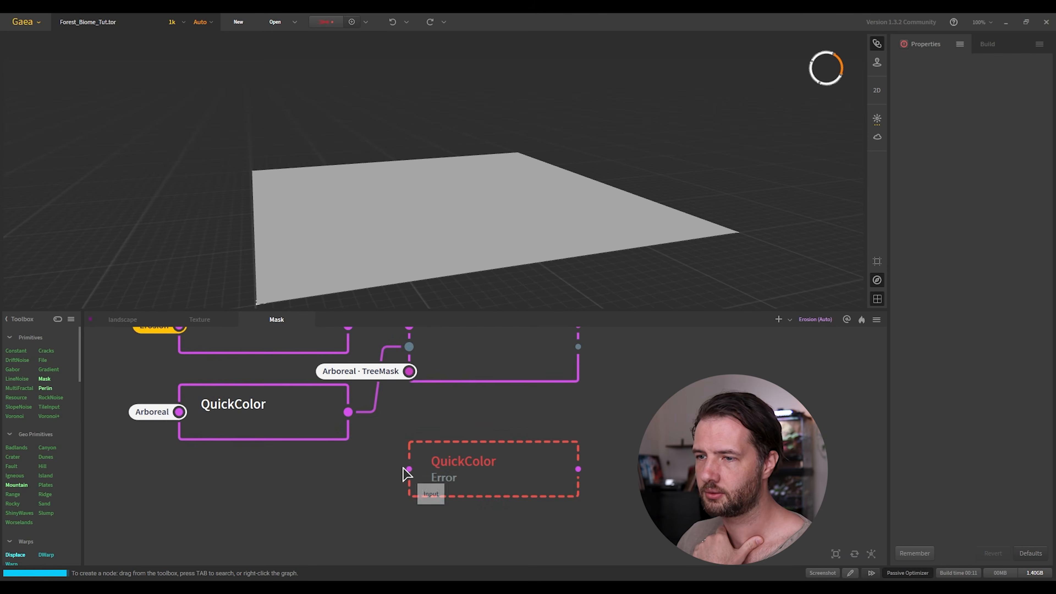
left_click_drag(409, 469, 337, 496)
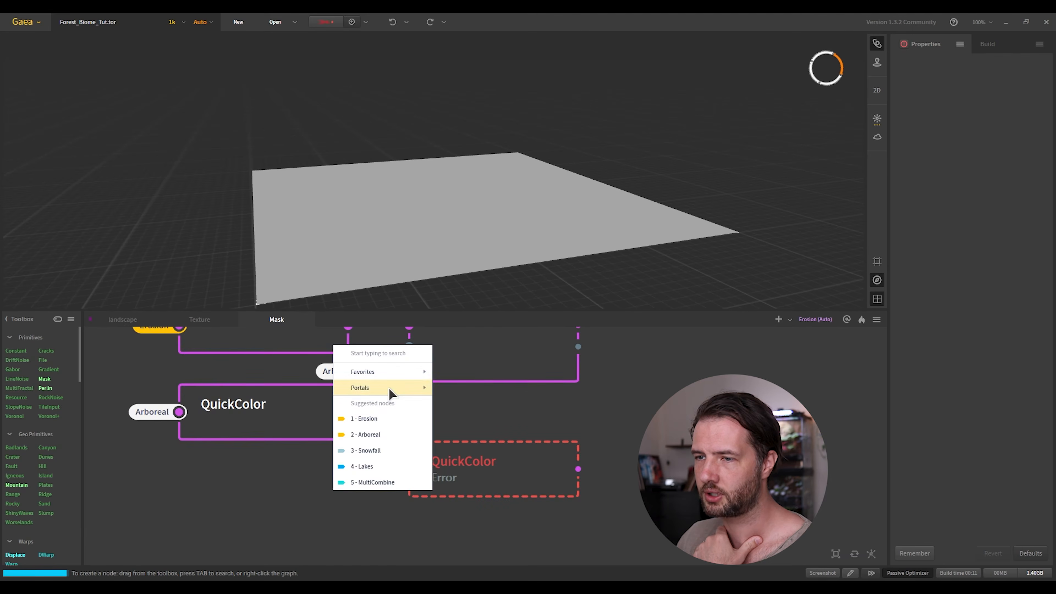
mouse_move(388, 388)
left_click(474, 453)
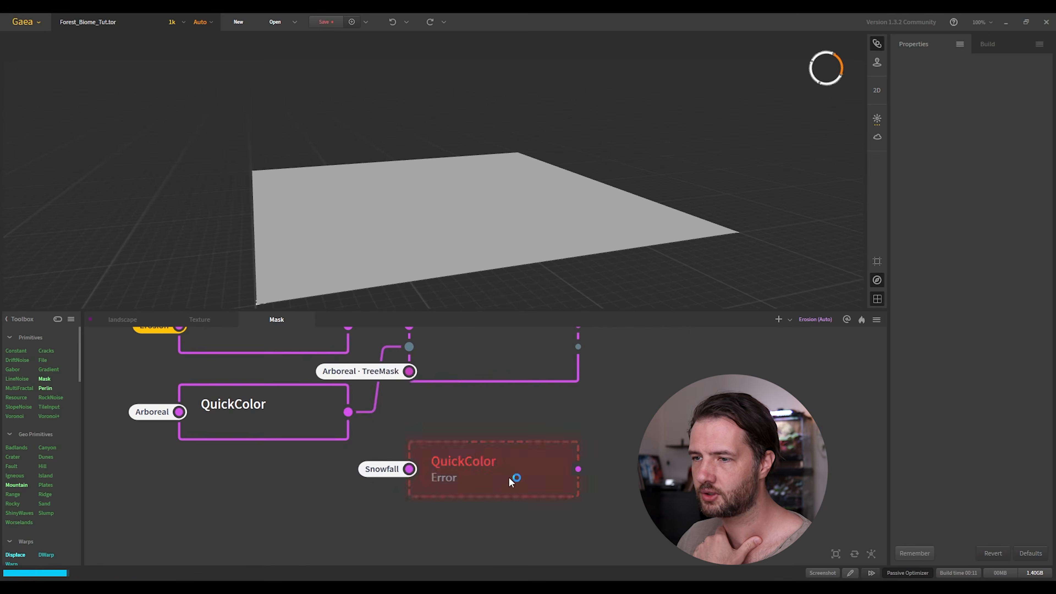
- Duplicate the Combine node beside the original and feed it the first Combine's output and the Snowfall QuickColor's output as its second input
middle_click_drag(583, 438, 434, 467)
scroll(452, 476, "down", 1)
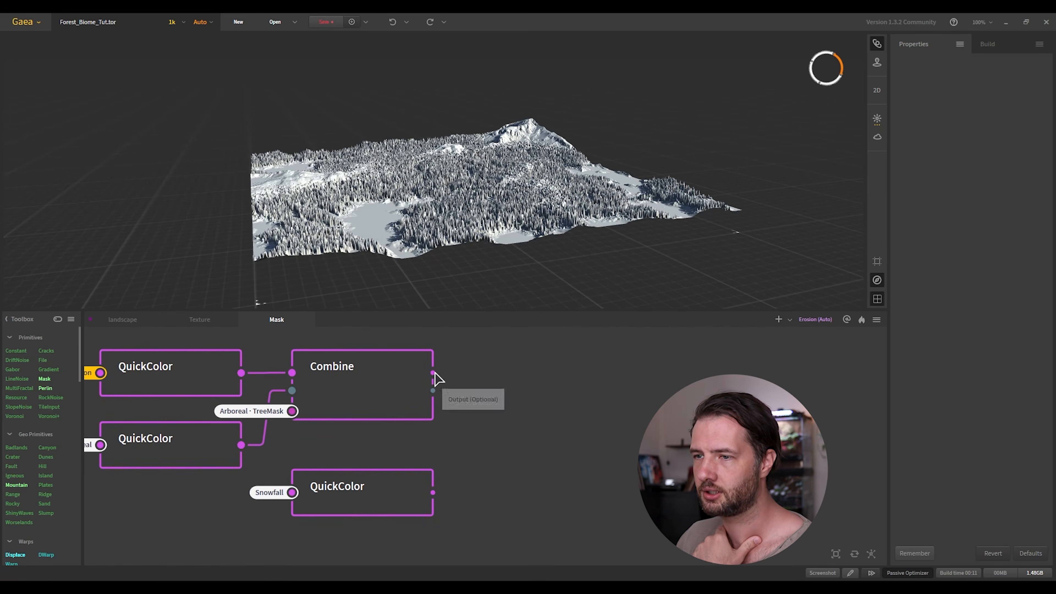
left_click(339, 381)
key("ctrl+d")
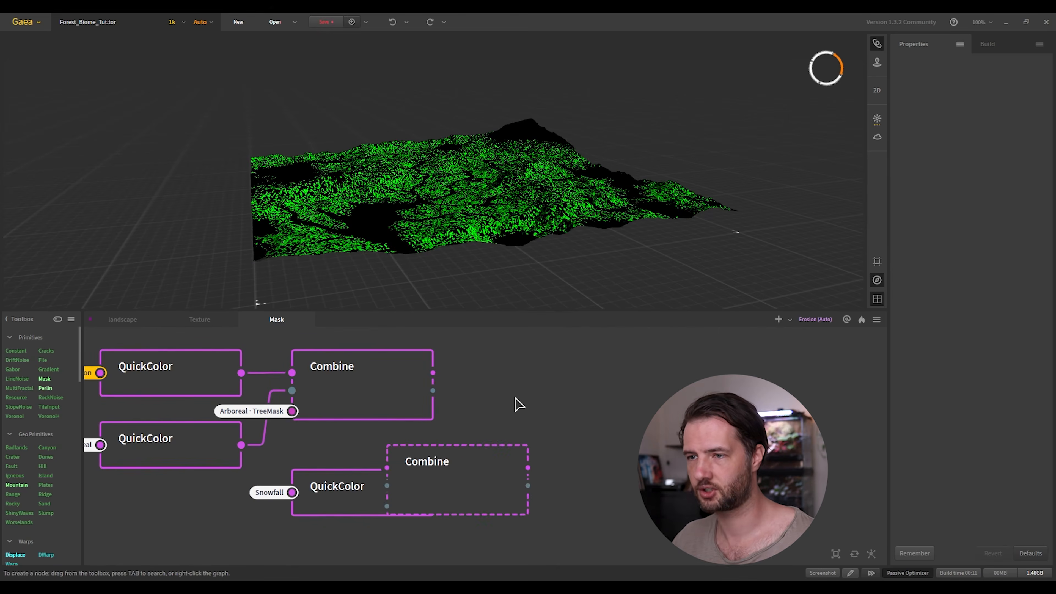
left_click_drag(468, 477, 557, 400)
left_click_drag(433, 373, 480, 373)
left_click_drag(542, 384, 561, 372)
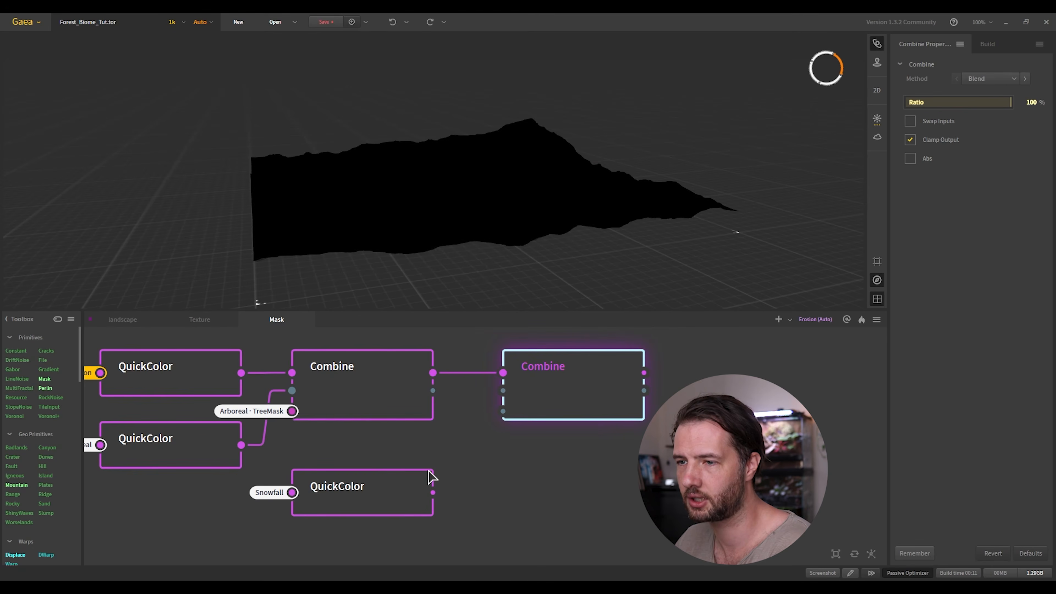
left_click_drag(433, 492, 503, 390)
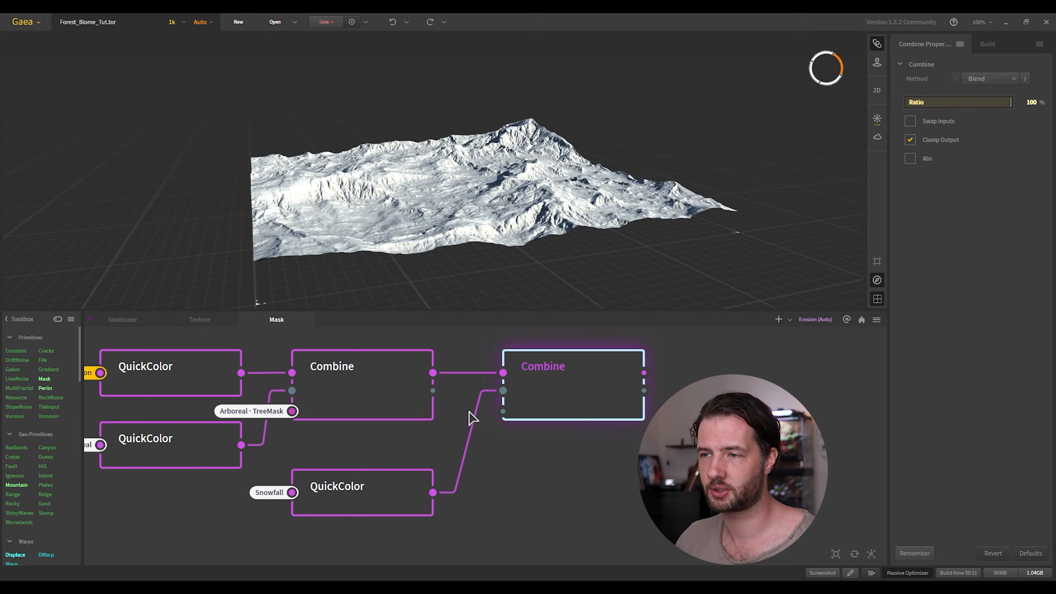
- Create a portal on the Snowfall node's Snow output in the landscape graph
left_click(109, 320)
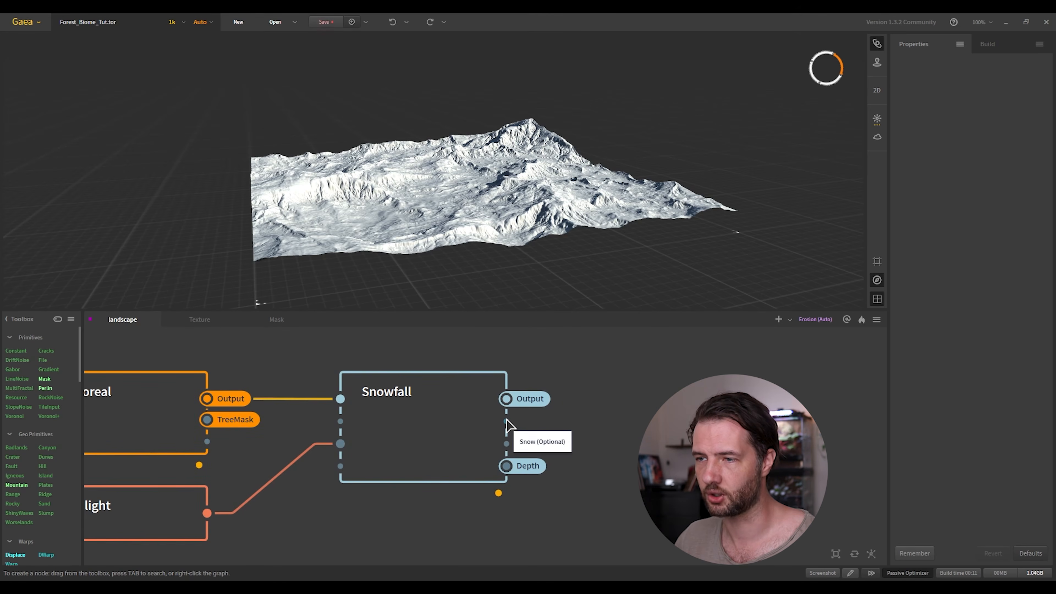
left_click_drag(506, 421, 603, 428)
left_click(639, 492)
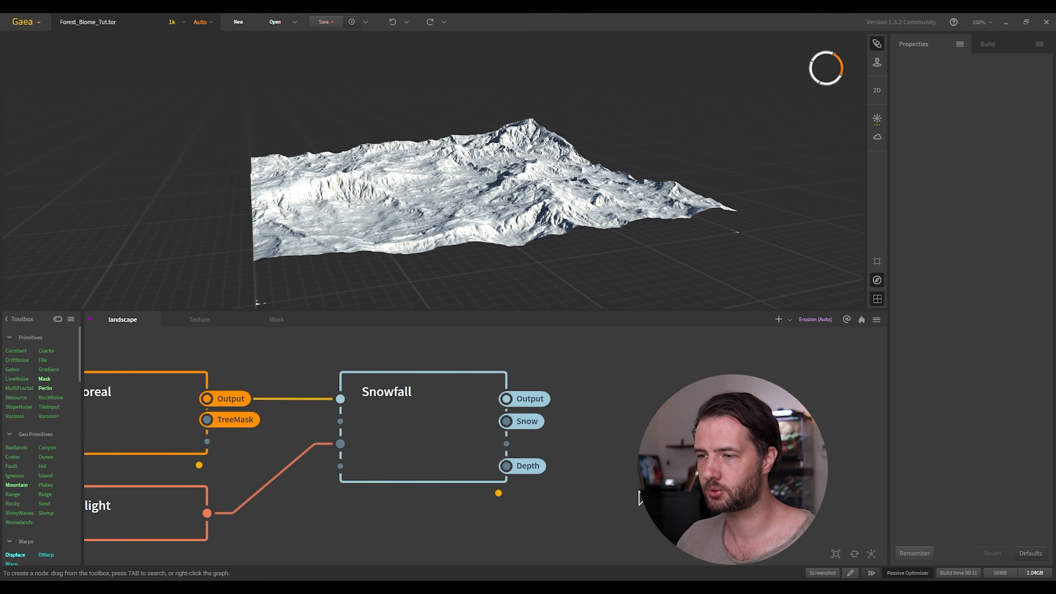
- Connect the Snowfall - Snow portal to the second Combine node's mask input in the Mask graph
left_click(276, 319)
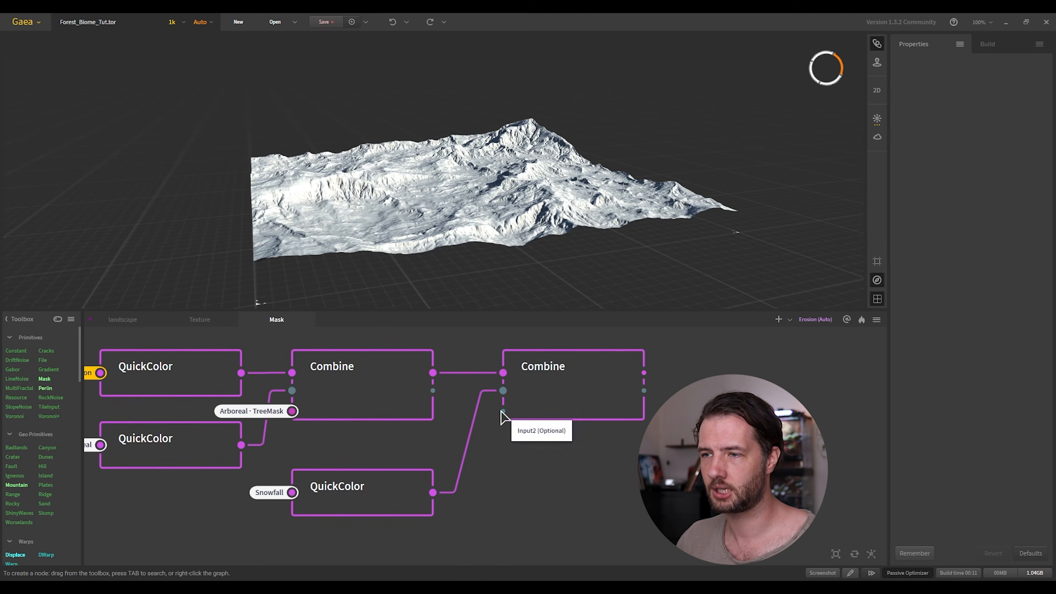
left_click_drag(503, 410, 478, 502)
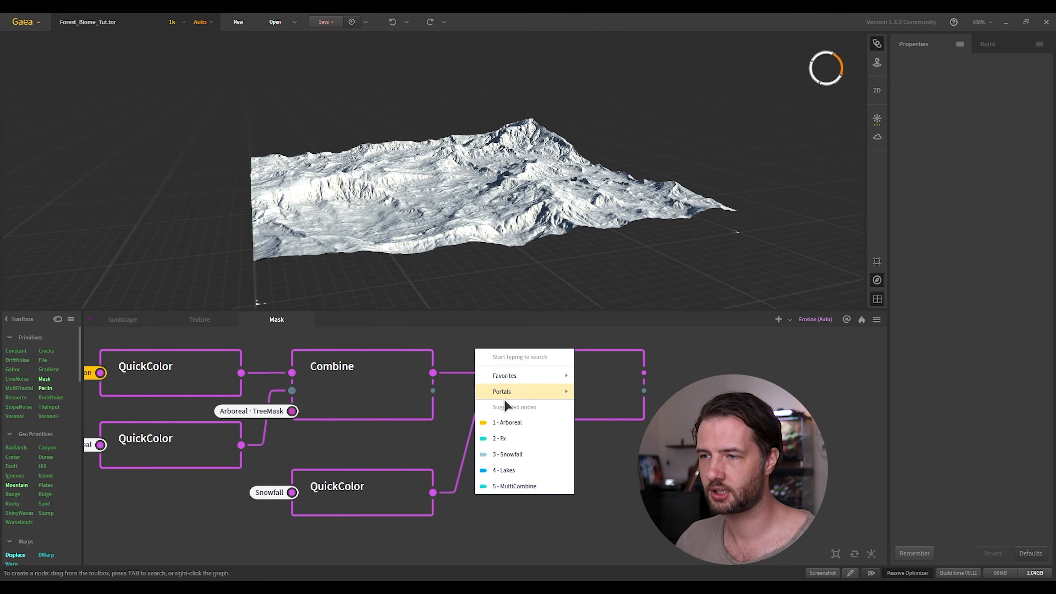
mouse_move(503, 399)
left_click(611, 471)
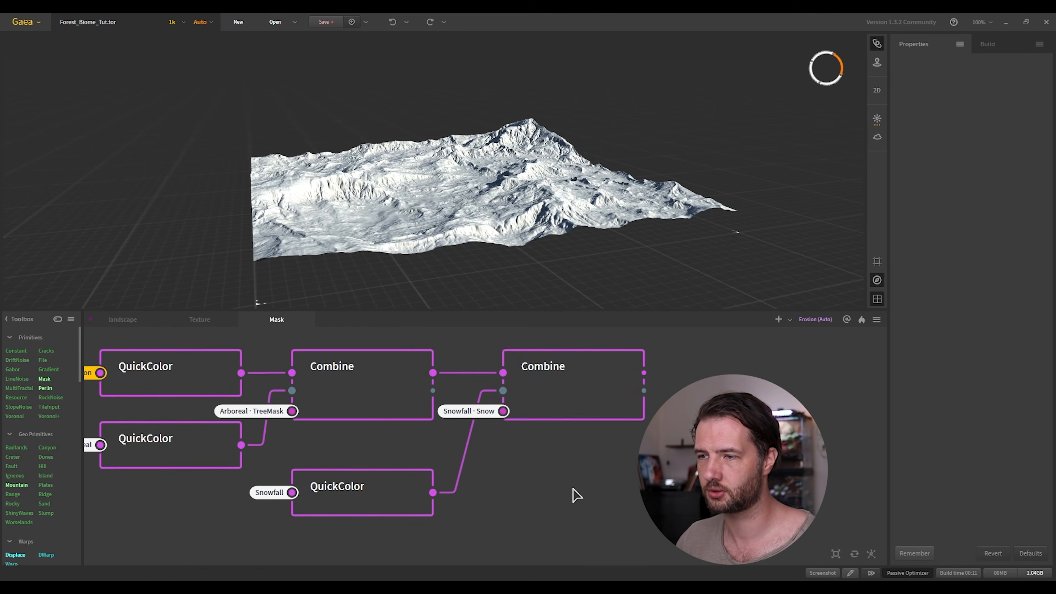
- Examine how the snow and tree colors overlap on the terrain and review the order of the Mask graph's nodes
scroll(550, 140, "up", 5)
scroll(550, 140, "up", 3)
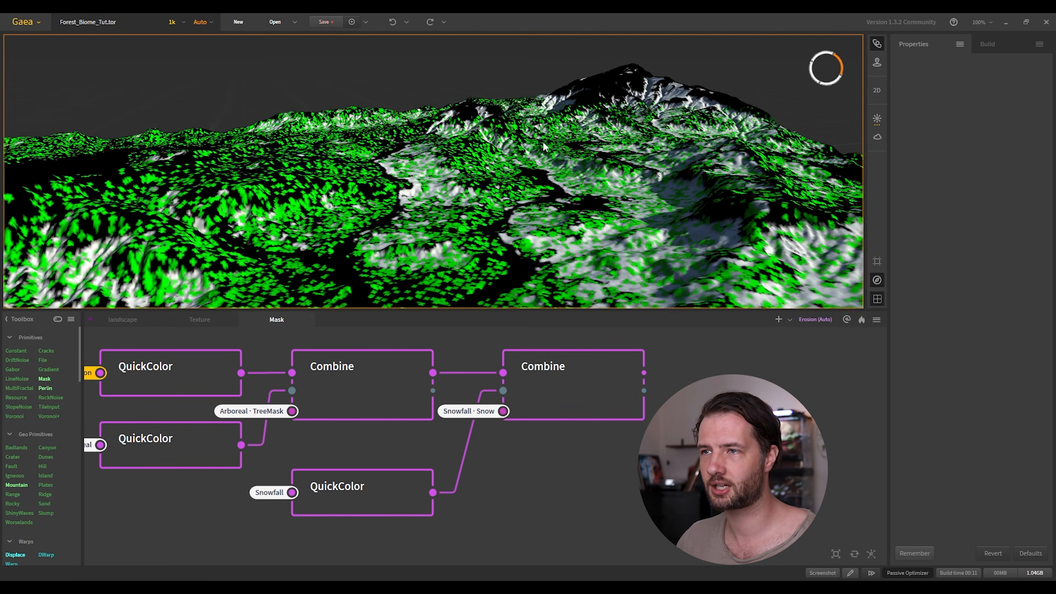
scroll(523, 194, "down", 3)
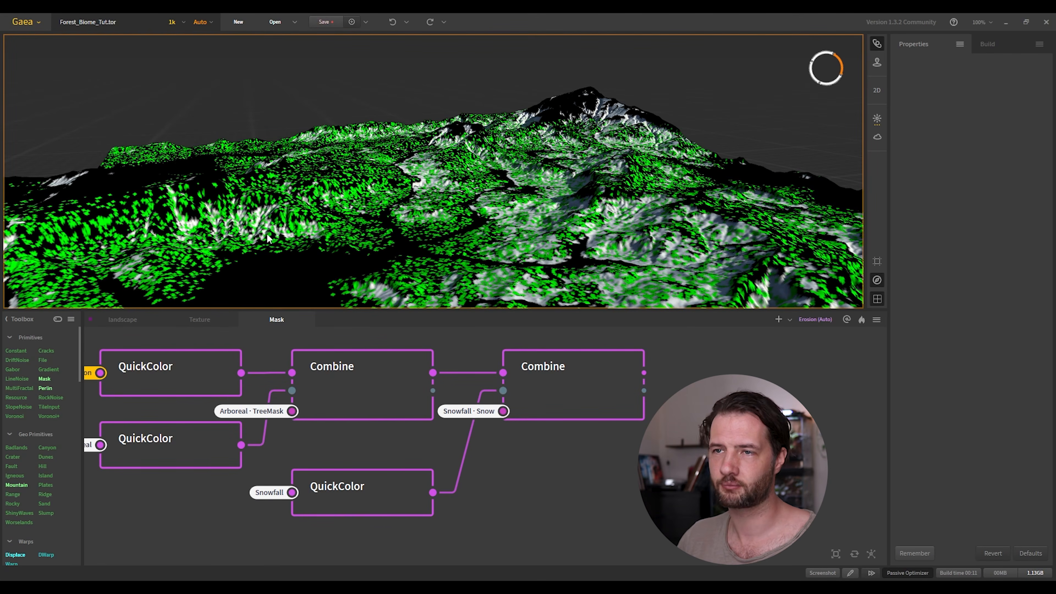
scroll(420, 211, "down", 3)
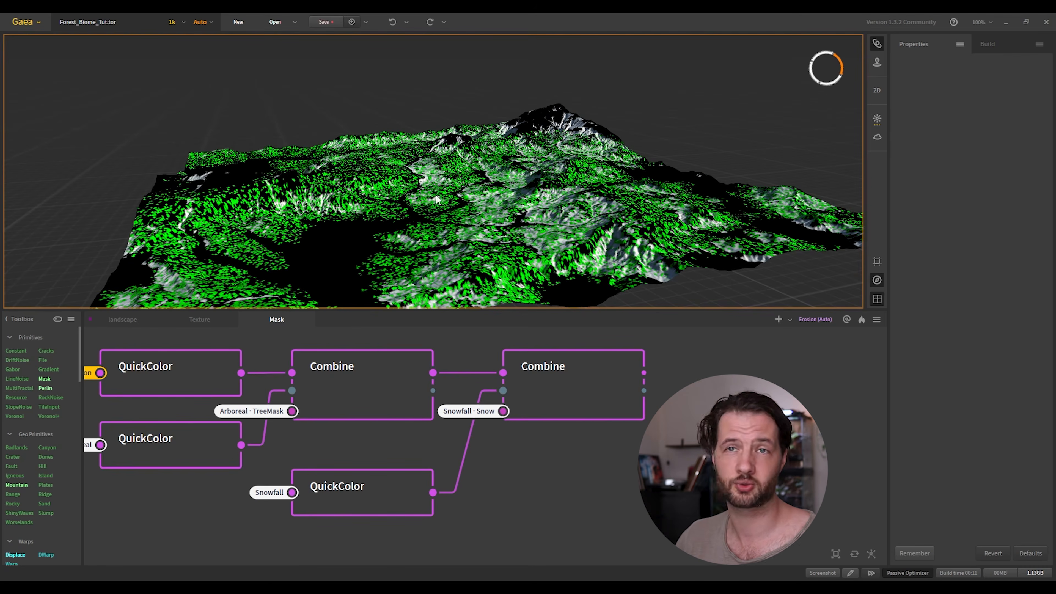
left_click_drag(698, 400, 586, 417)
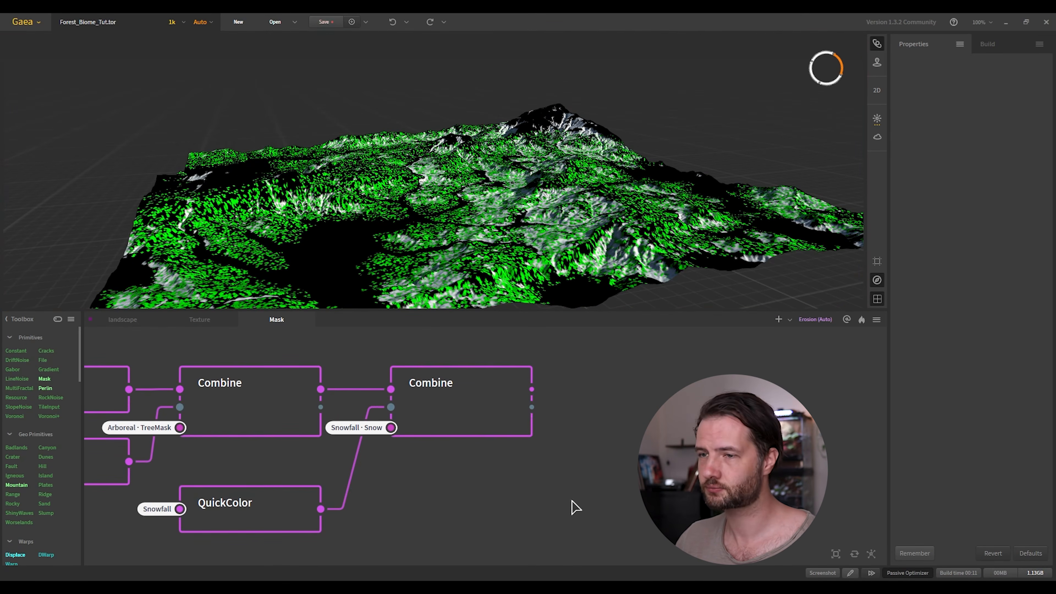
left_click_drag(572, 501, 563, 499)
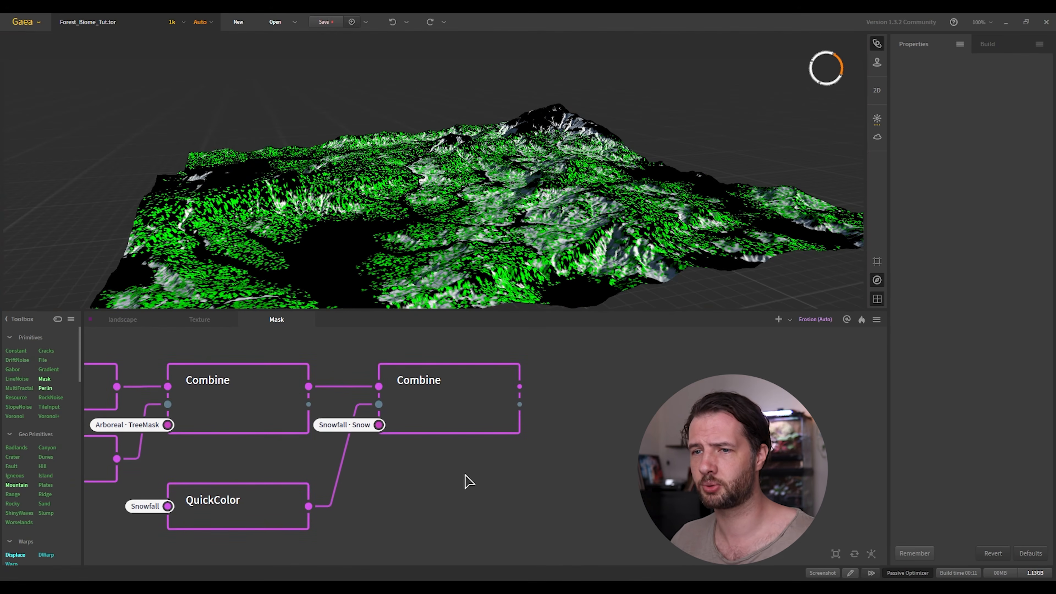
left_click_drag(467, 448, 559, 458)
scroll(277, 428, "down", 2)
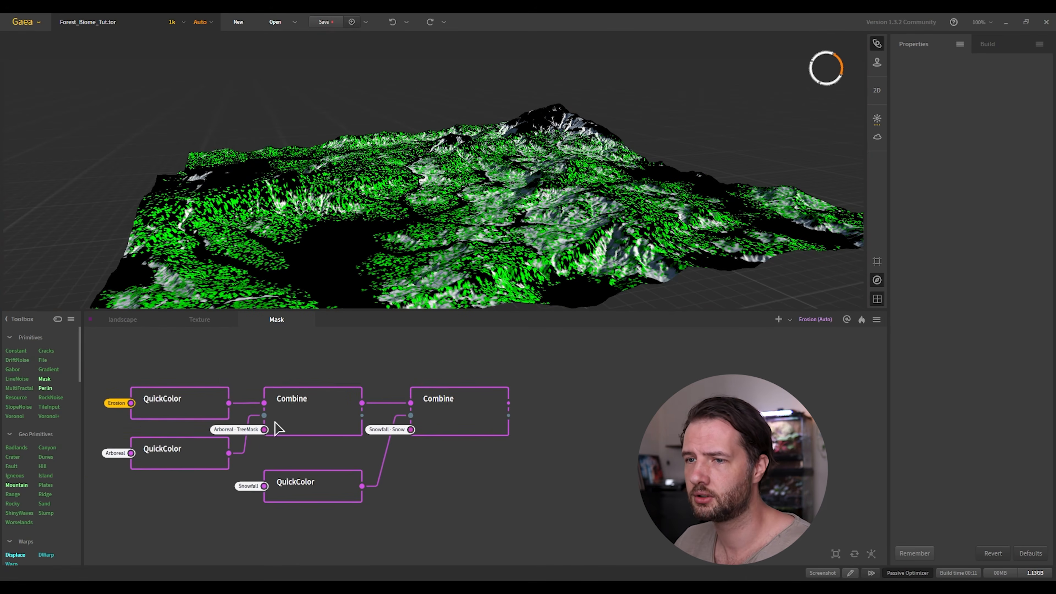
left_click_drag(290, 405, 320, 398)
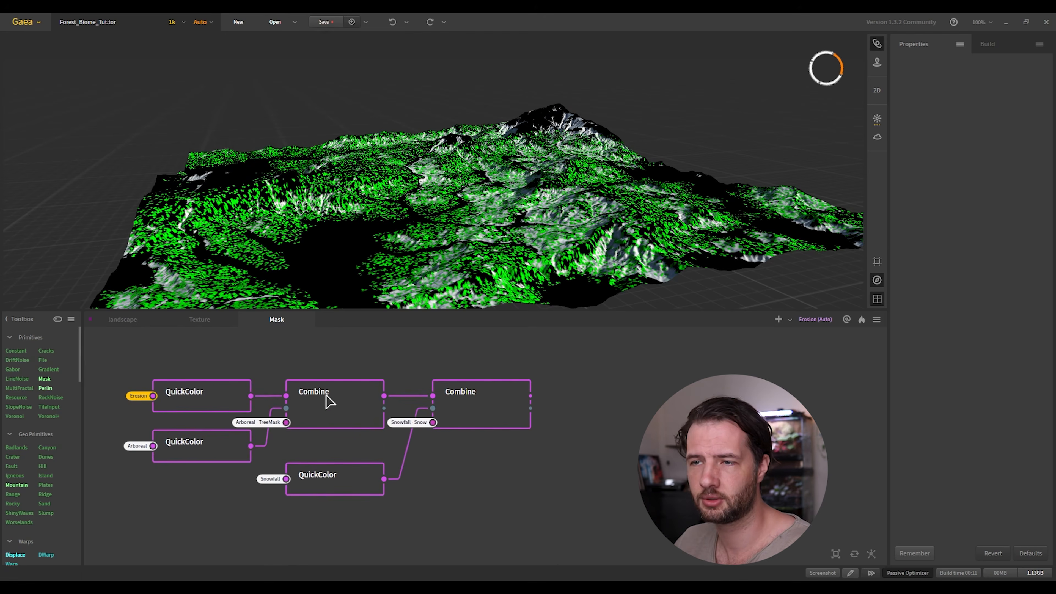
- Detach the TreeMask Combine from the Erosion QuickColor and the snow Combine, and move it with the Arboreal QuickColor below the chain
left_click(265, 396)
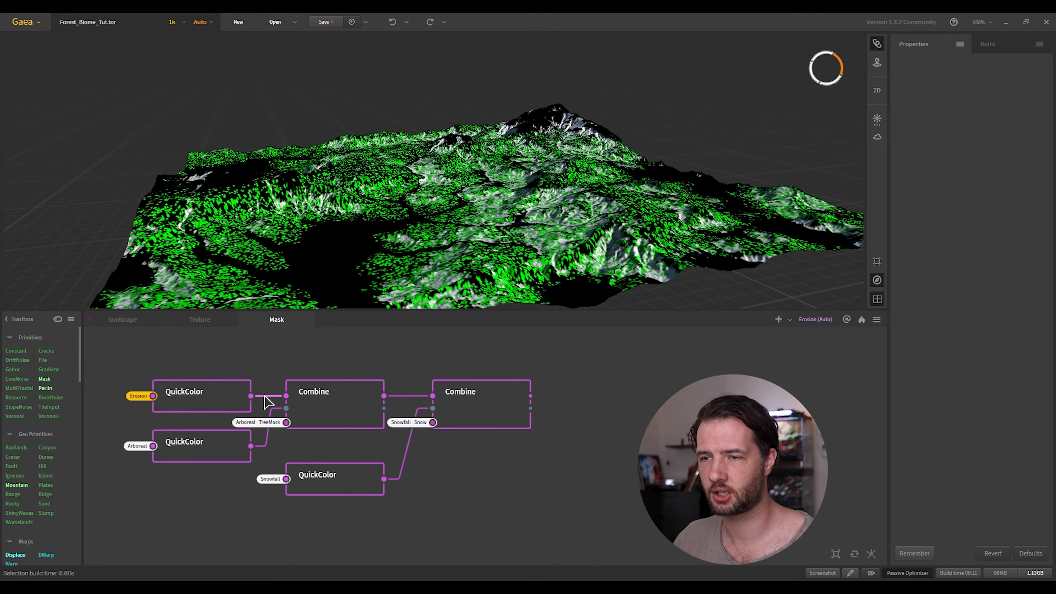
key("Delete")
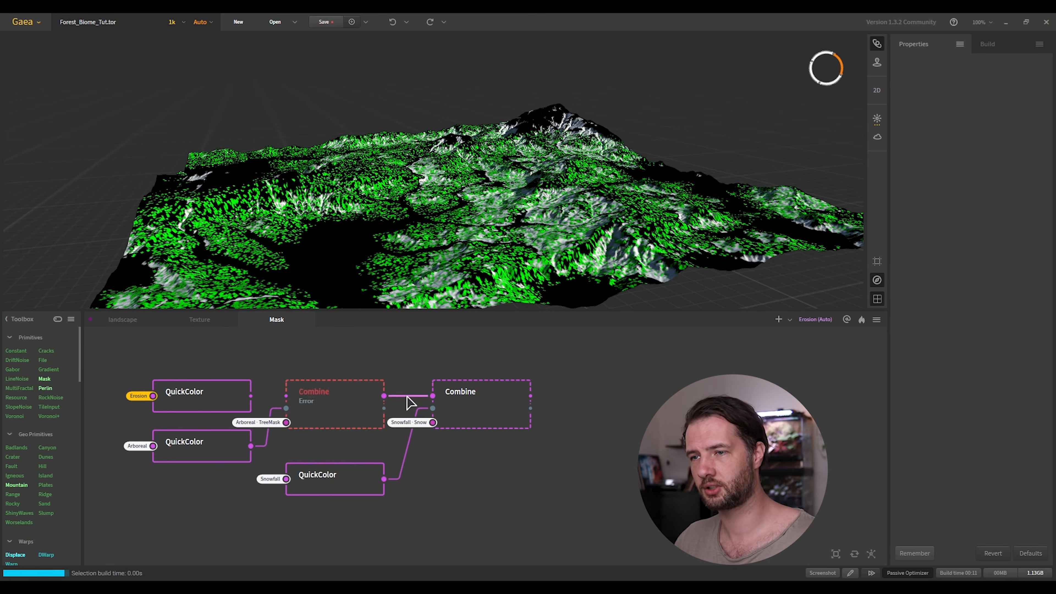
left_click_drag(347, 410, 430, 464)
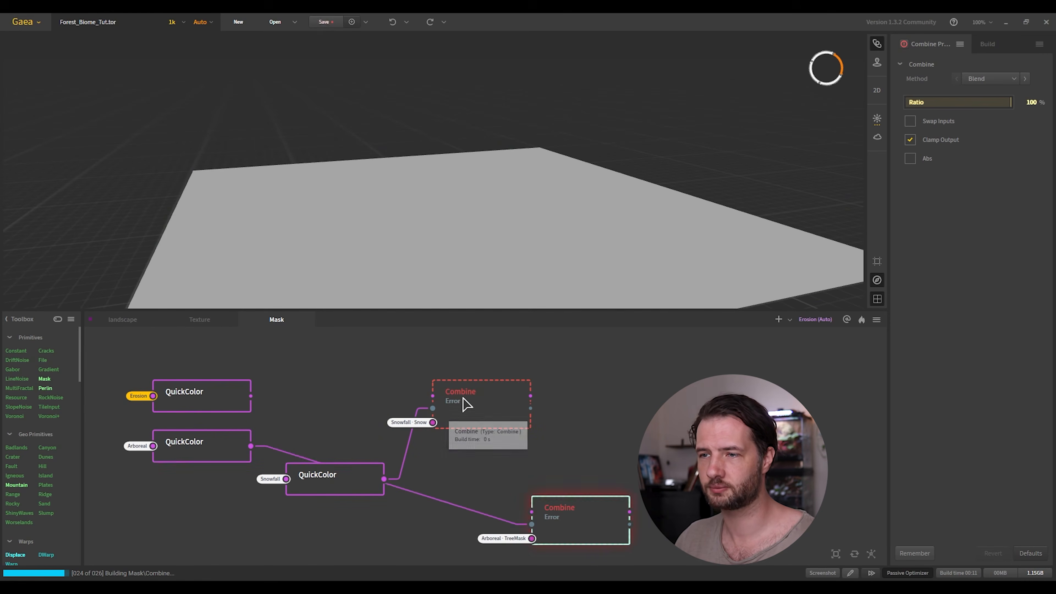
left_click(223, 441)
left_click_drag(223, 441, 416, 574)
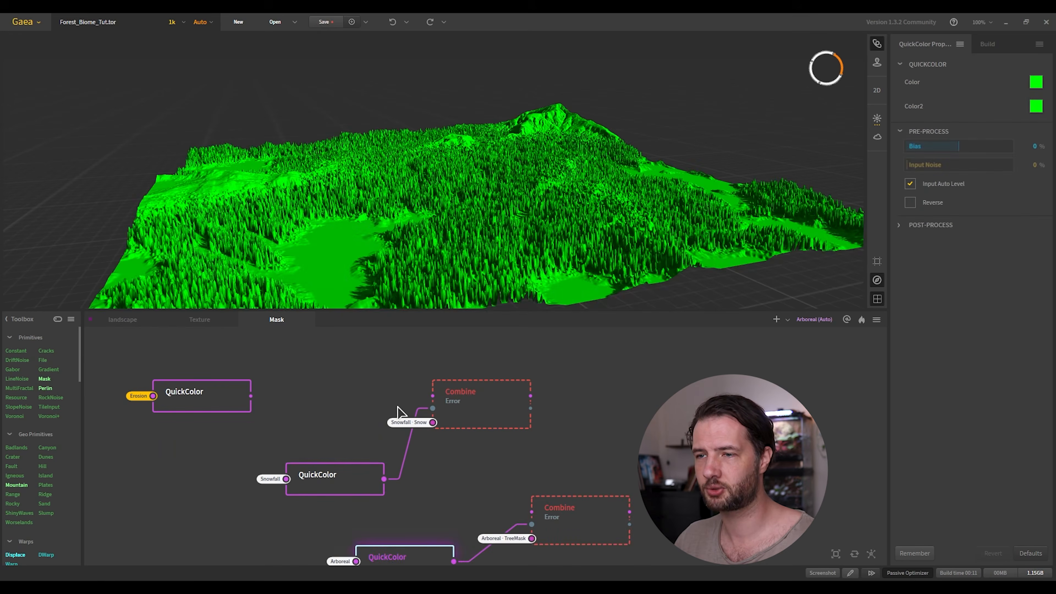
- Place the Snowfall QuickColor and snow Combine beside the Erosion QuickColor, and connect the Erosion QuickColor to the Combine's first input
left_click_drag(332, 483, 202, 449)
left_click_drag(473, 403, 351, 402)
left_click_drag(251, 395, 311, 395)
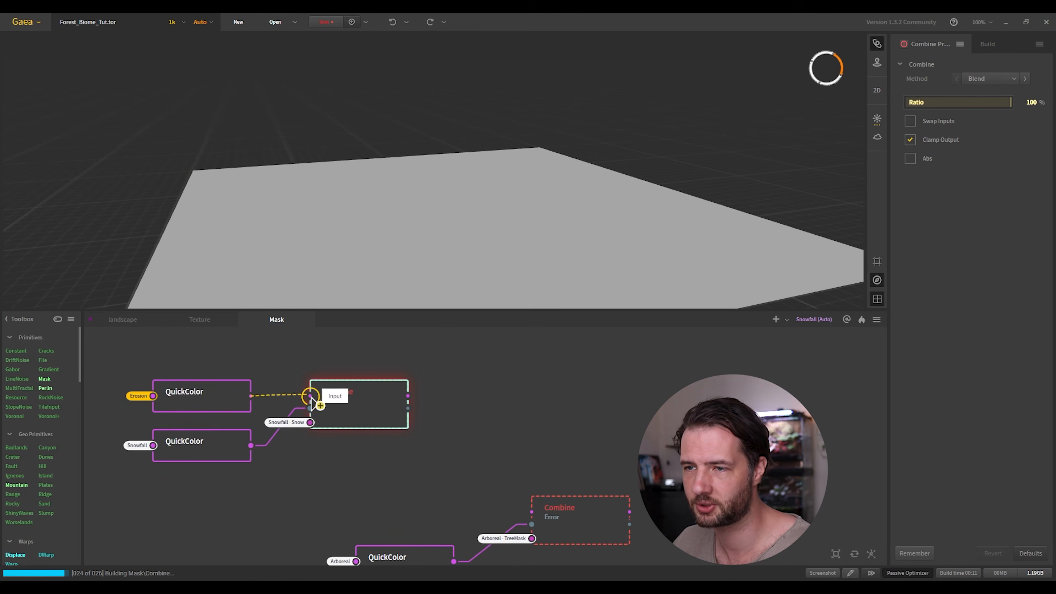
middle_click_drag(432, 445, 434, 417)
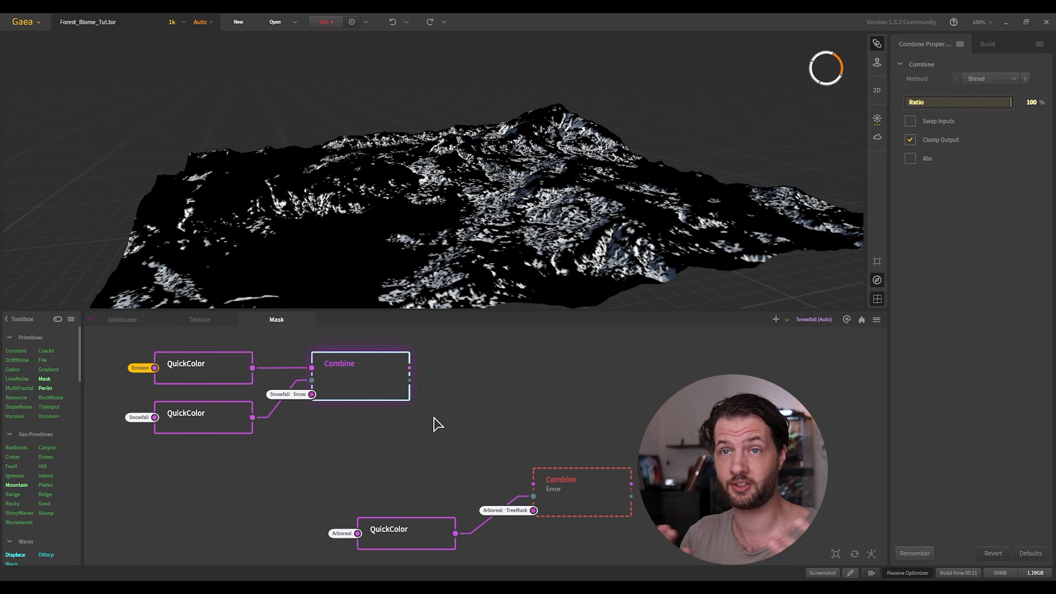
- Move the Arboreal QuickColor and TreeMask Combine together beneath the snow nodes, and review the snow Combine's preview
left_click_drag(351, 485, 594, 560)
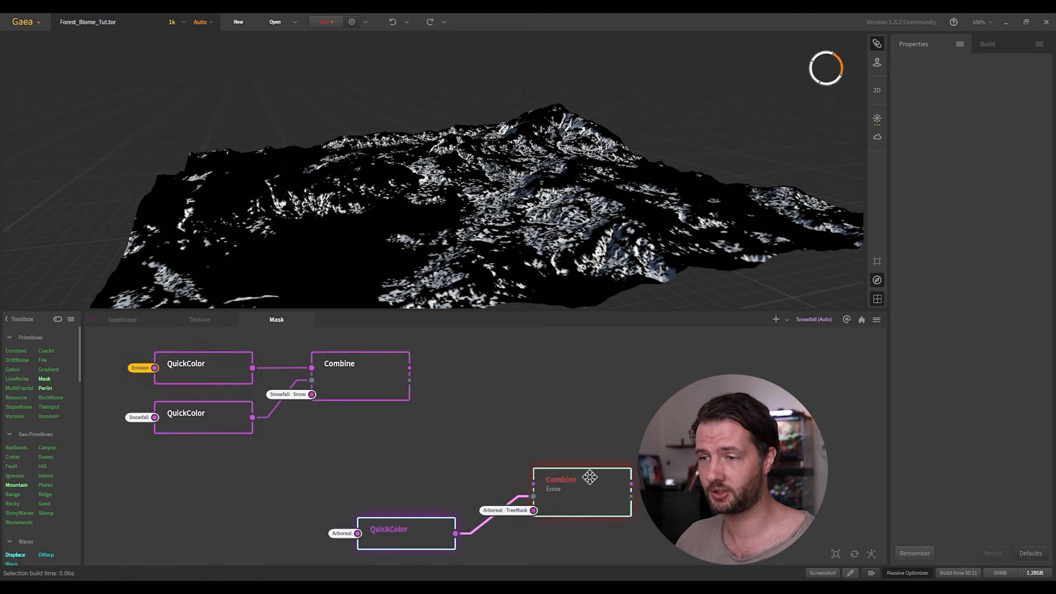
left_click_drag(589, 479, 386, 493)
left_click(503, 435)
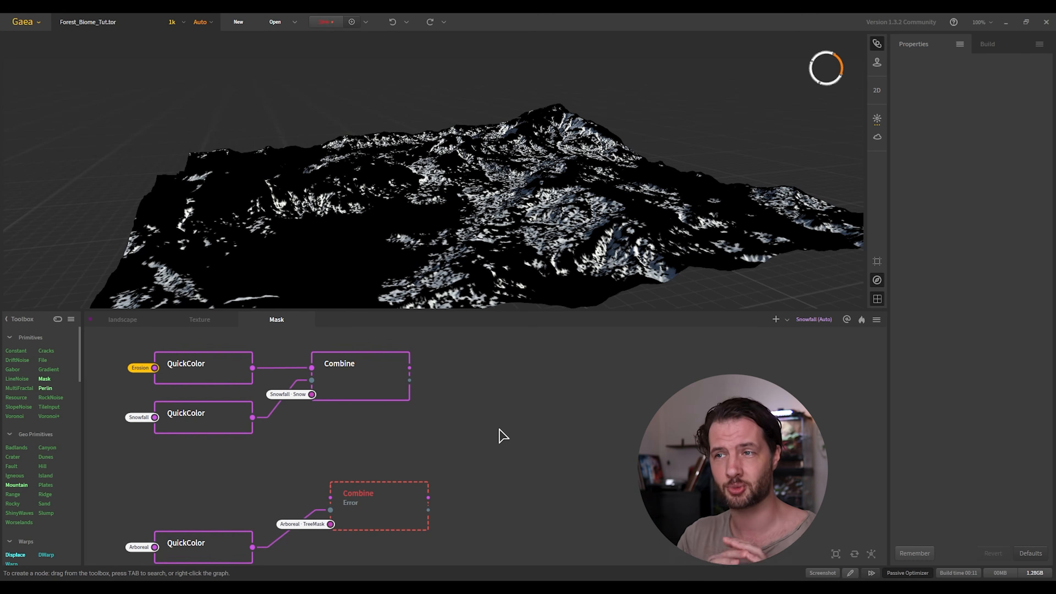
left_click(387, 397)
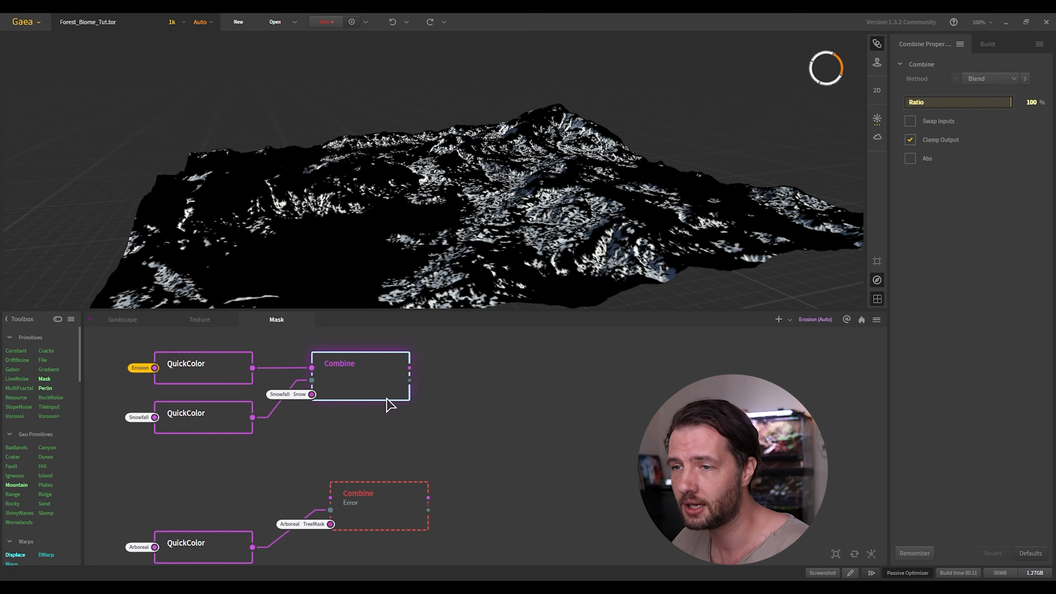
left_click(461, 430)
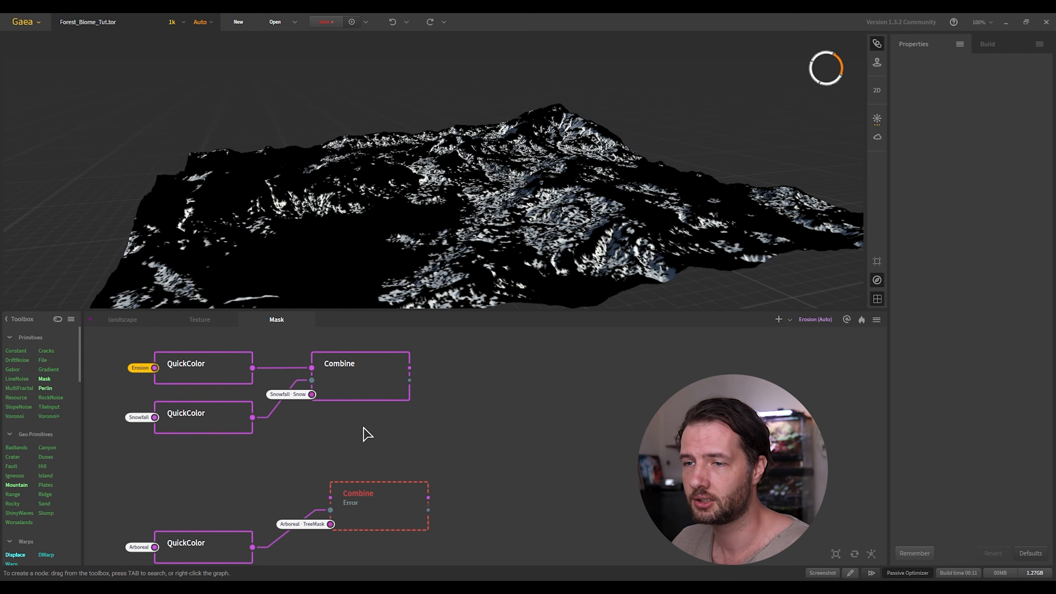
- Duplicate the Snowfall QuickColor node and place the copy directly below the snow Combine
left_click(192, 415)
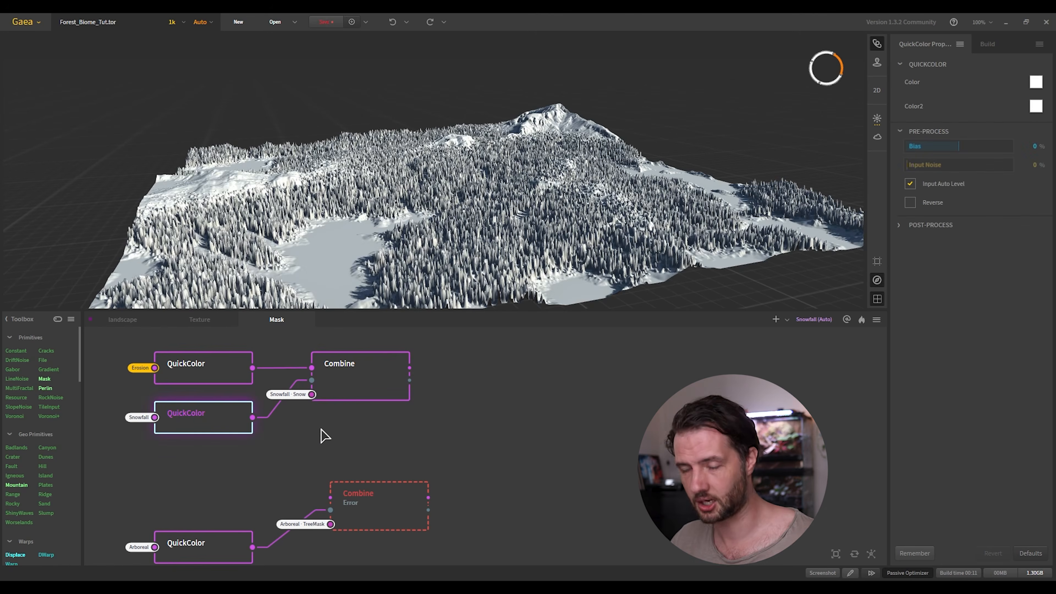
key("ctrl+v")
left_click_drag(261, 488, 359, 439)
- Set the new QuickColor node's Color to red with RGB 255, 0, 0
left_click(1035, 82)
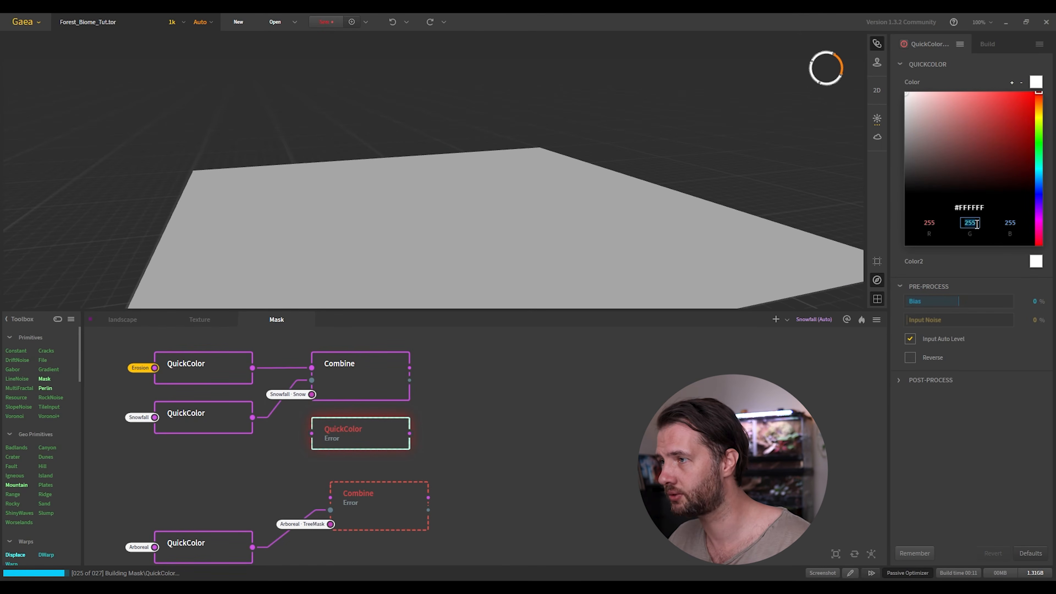
type("0")
left_click(1011, 223)
type("0")
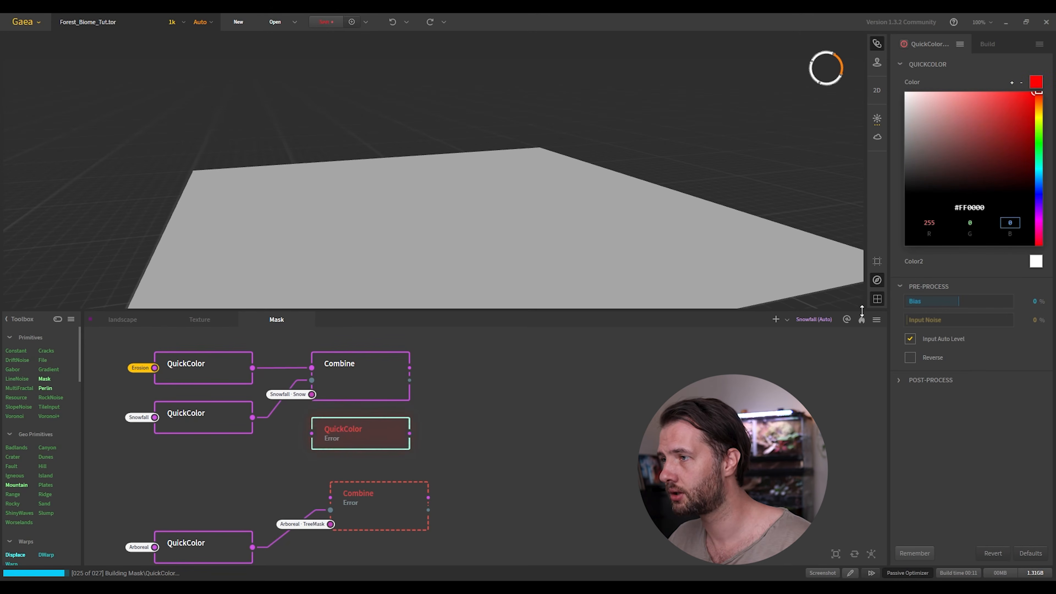
- Copy the red Color of the new QuickColor node into its Color2 so both colors match
left_click(715, 428)
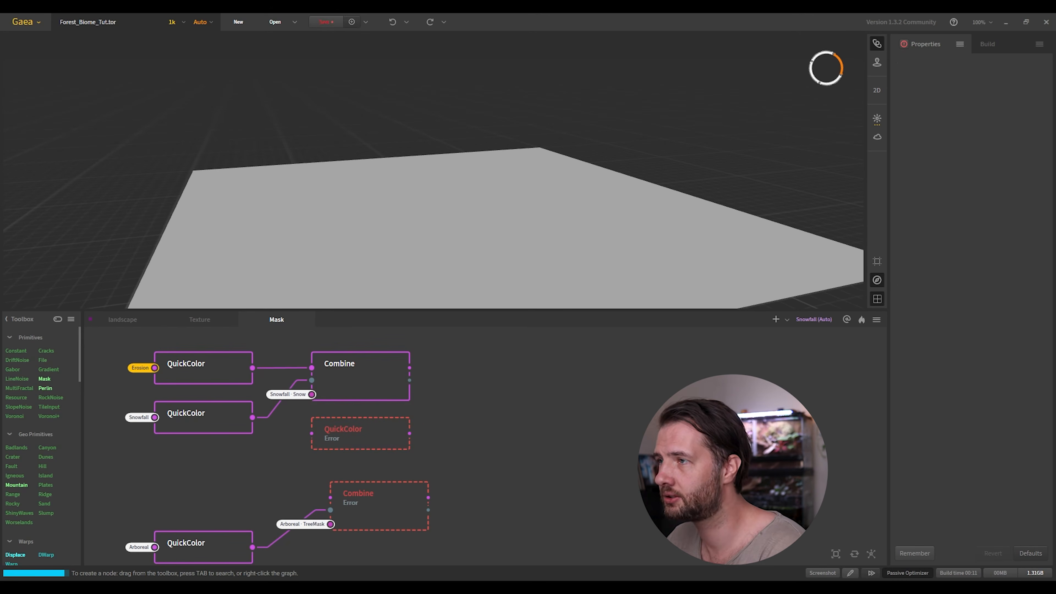
left_click(384, 433)
right_click(1042, 88)
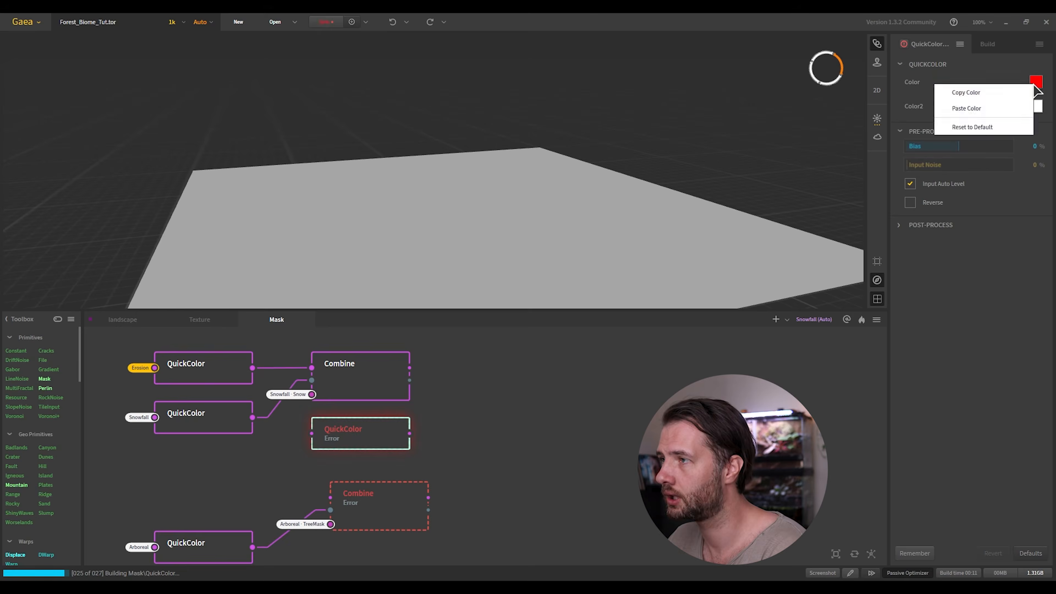
left_click(1002, 95)
right_click(1039, 108)
left_click(1003, 129)
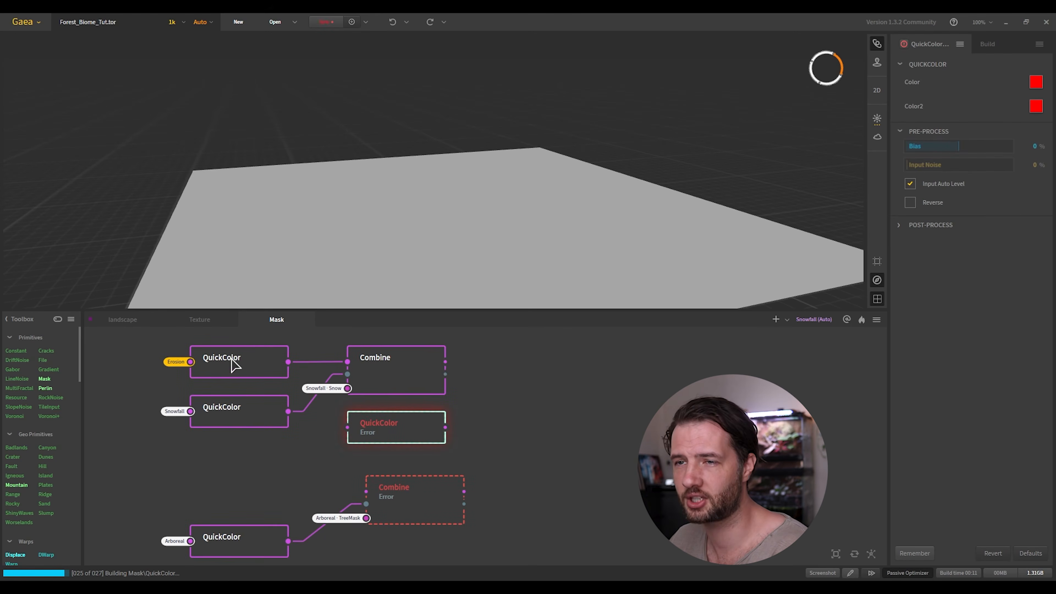
- Make a portal from the MultiCombine node's output in the landscape graph
left_click(209, 325)
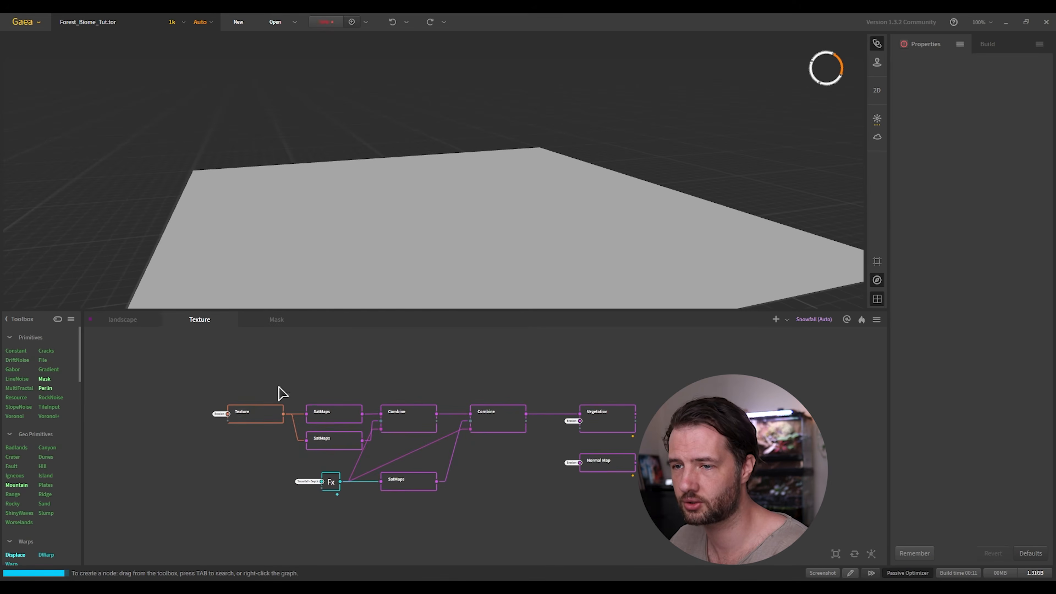
left_click(120, 321)
middle_click_drag(318, 491, 514, 448)
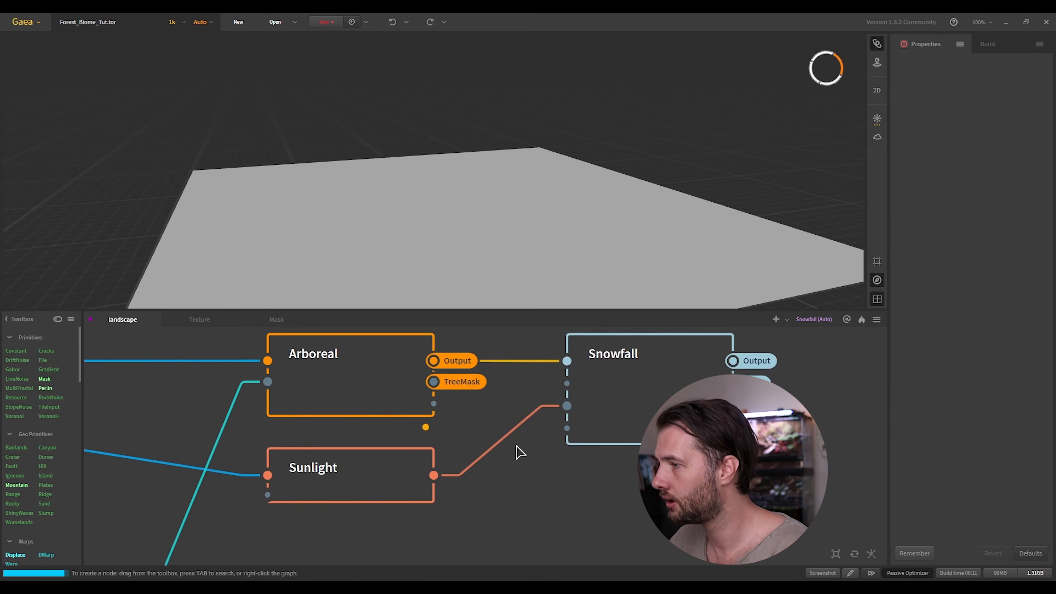
middle_click_drag(442, 489, 583, 459)
scroll(582, 459, "down", 5)
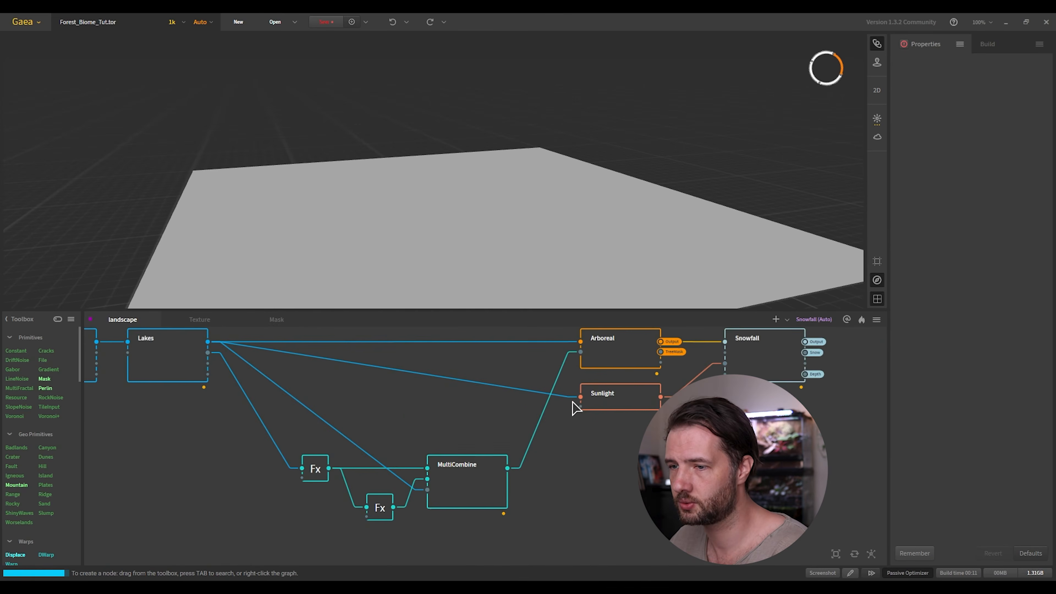
left_click(467, 480)
left_click_drag(508, 469, 559, 487)
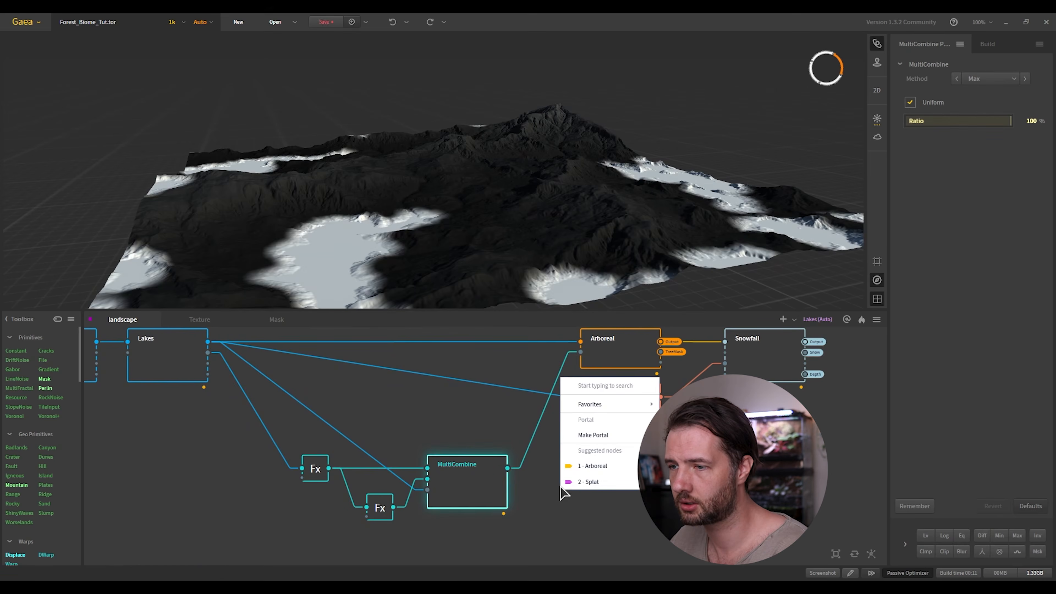
left_click(592, 434)
- In the Mask graph, feed the red QuickColor node's input from the MultiCombine portal
left_click(263, 319)
middle_click_drag(391, 448, 436, 420)
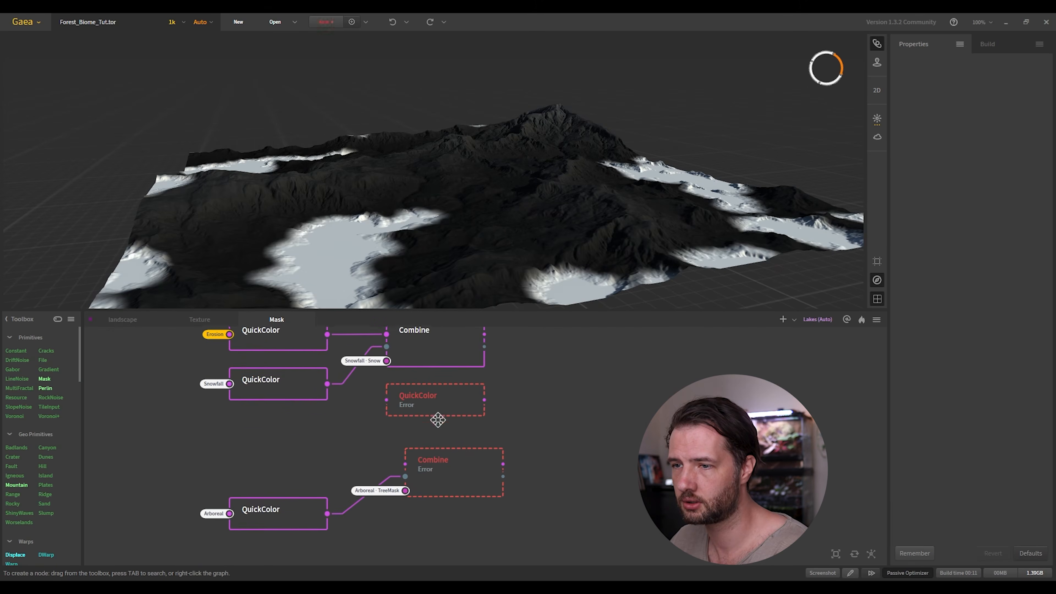
right_click(339, 431)
mouse_move(395, 473)
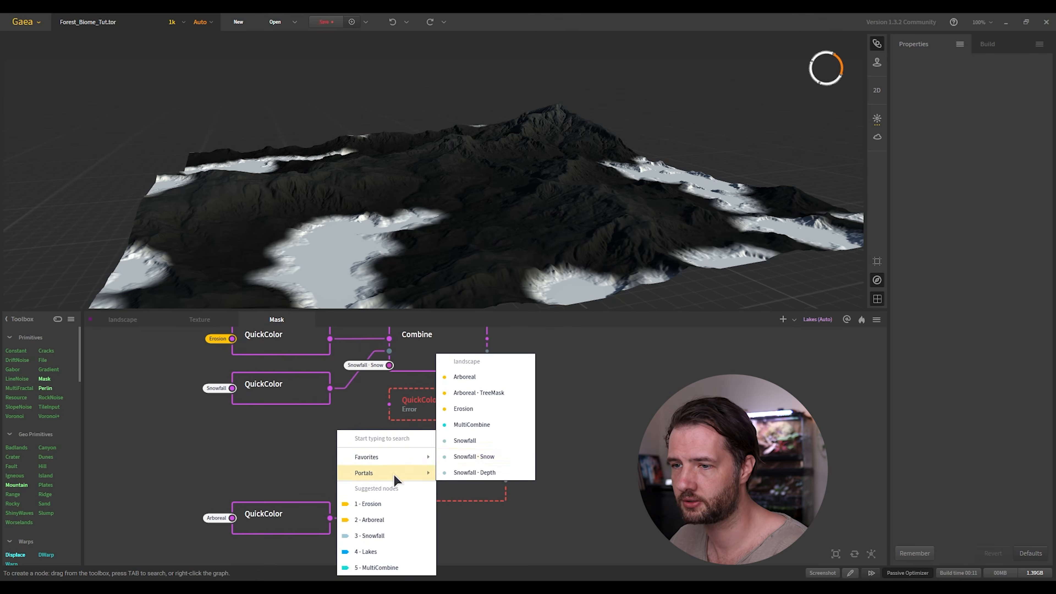
left_click(477, 427)
middle_click_drag(490, 426, 432, 455)
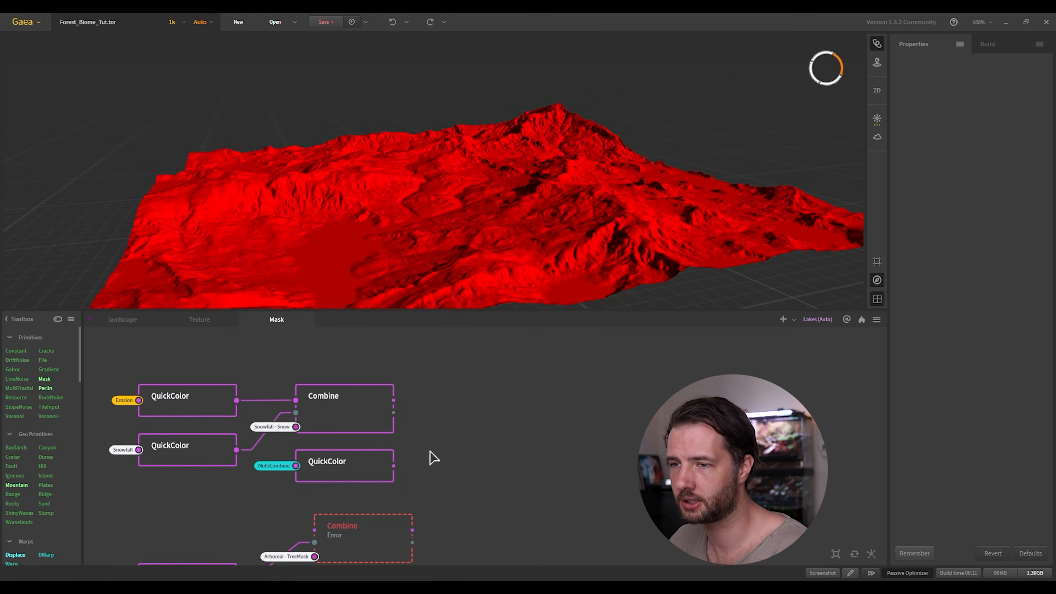
- Duplicate the snow Combine, place the copy beside it, and connect the snow Combine and the red QuickColor as its two inputs
left_click(348, 396)
key("ctrl+v")
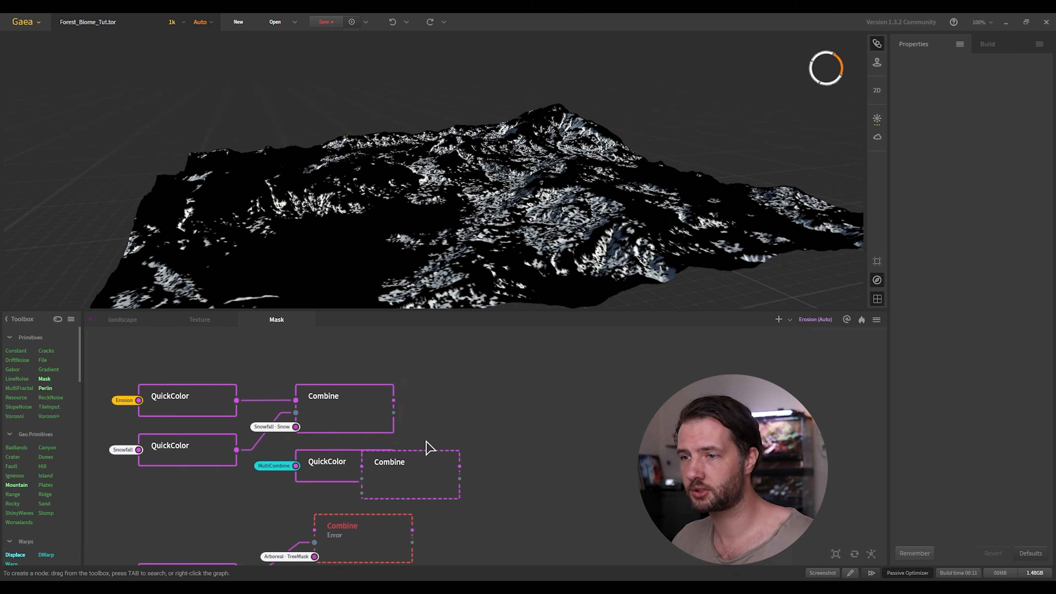
left_click_drag(418, 463, 469, 400)
left_click_drag(394, 400, 413, 400)
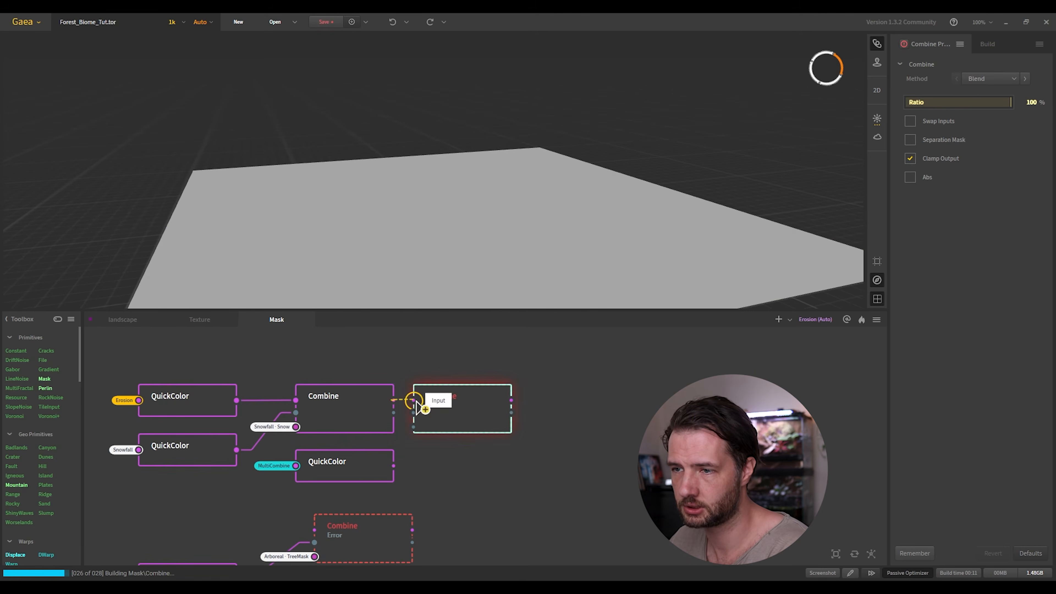
left_click_drag(394, 465, 528, 415)
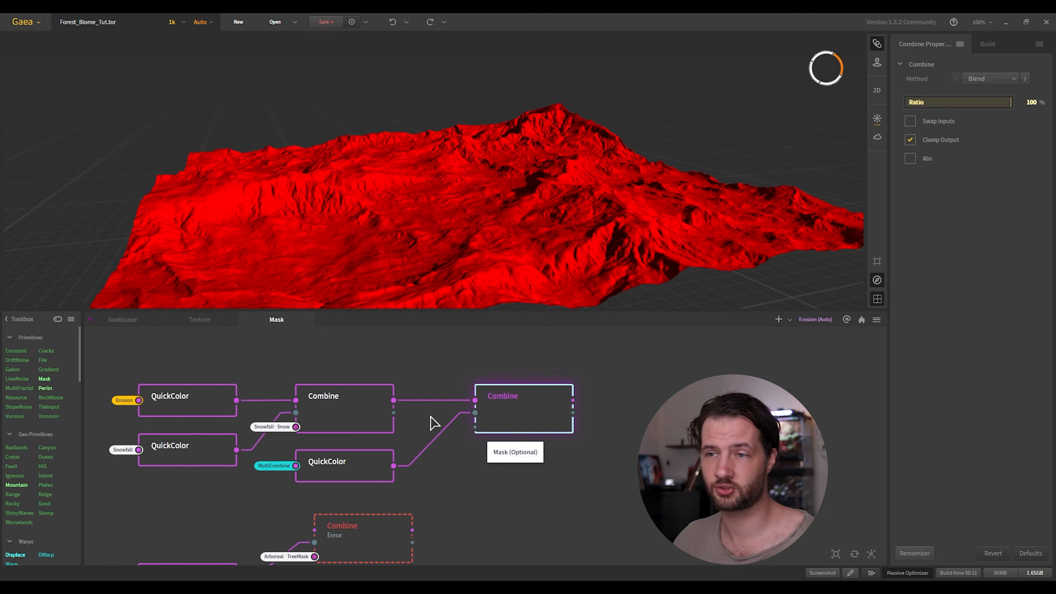
- Compare the MultiCombine and Fx previews in the landscape graph, and make a portal from the second Fx node's output
left_click(119, 321)
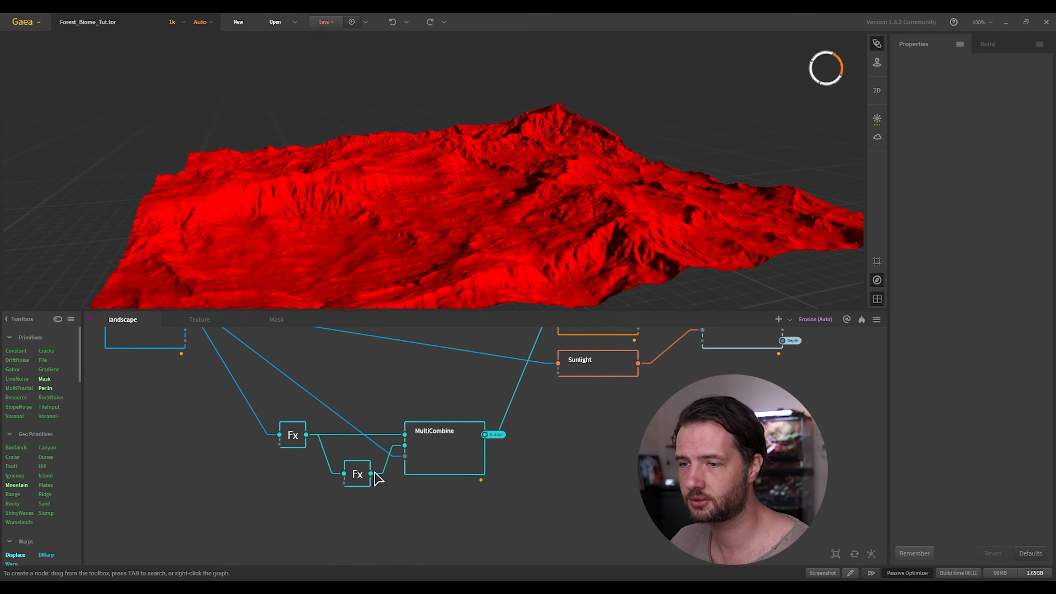
left_click(438, 443)
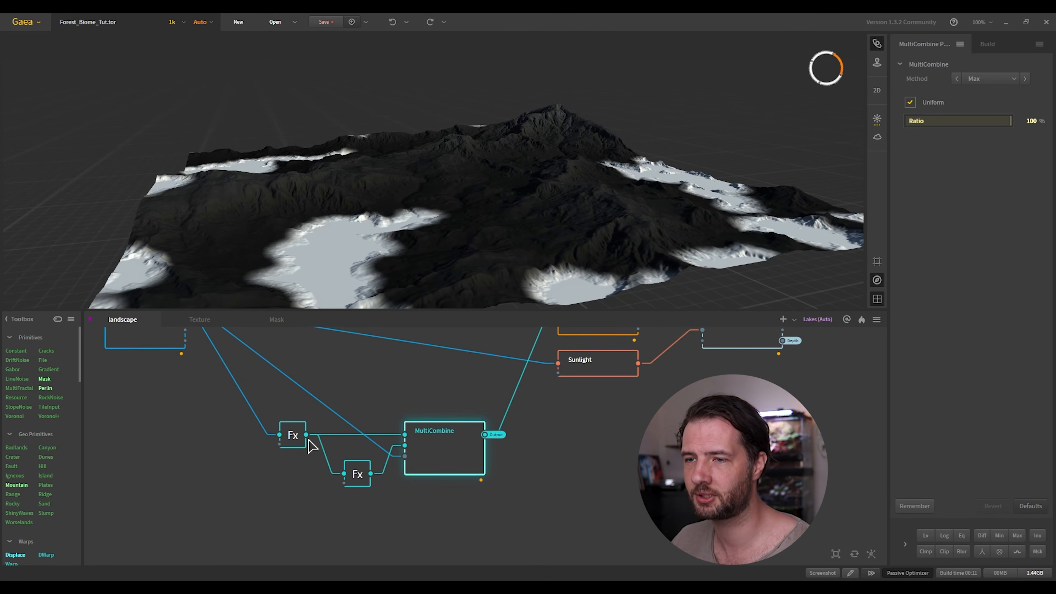
left_click(296, 440)
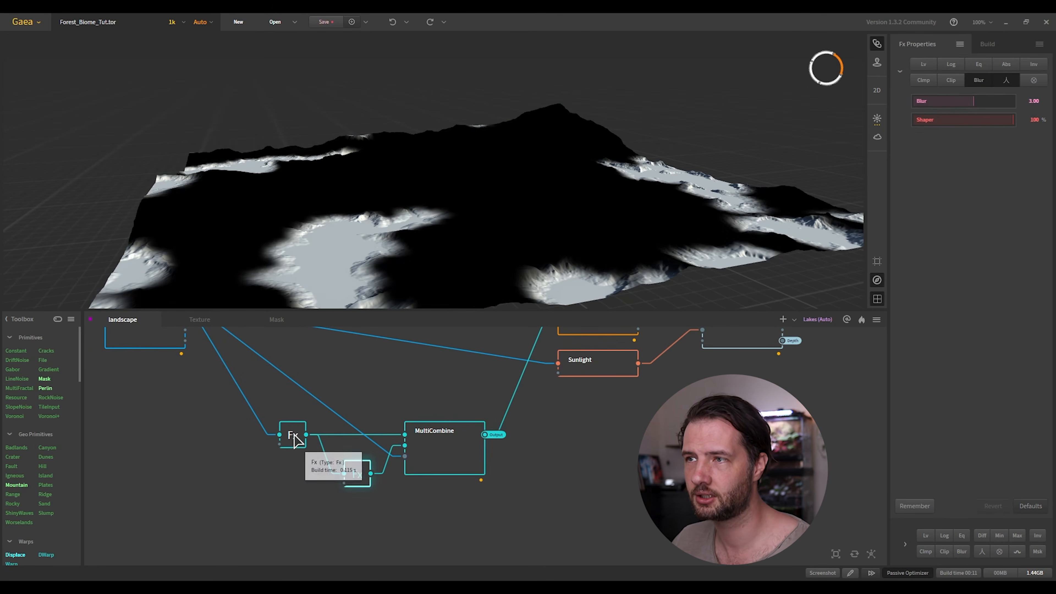
left_click(356, 474)
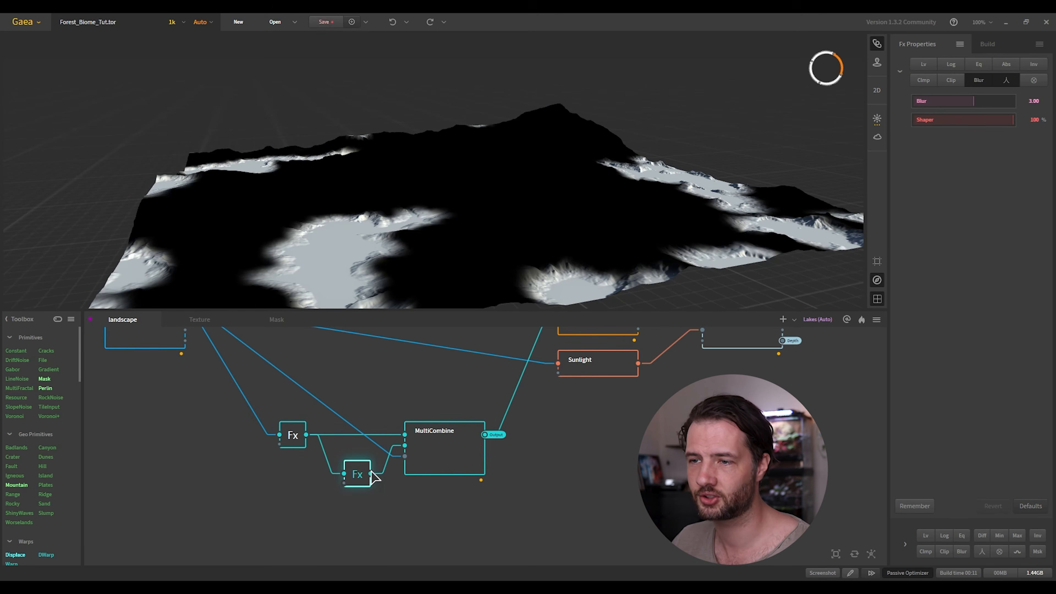
right_click(409, 507)
left_click(451, 425)
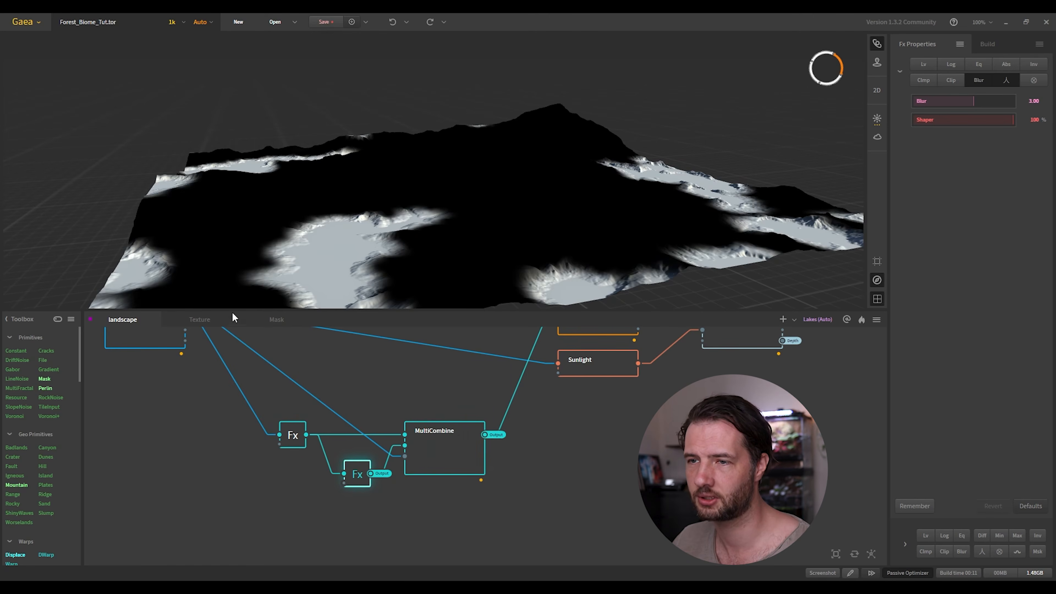
- In the Mask graph, attach the Fx portal to the second Combine's optional mask input
left_click(274, 319)
middle_click_drag(477, 432, 391, 436)
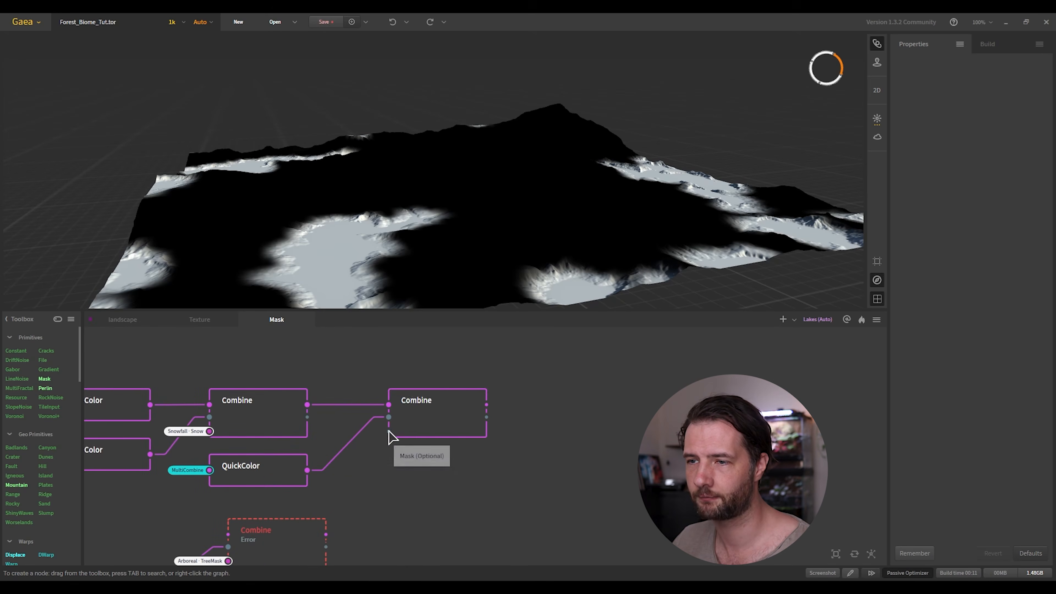
right_click(345, 473)
mouse_move(393, 370)
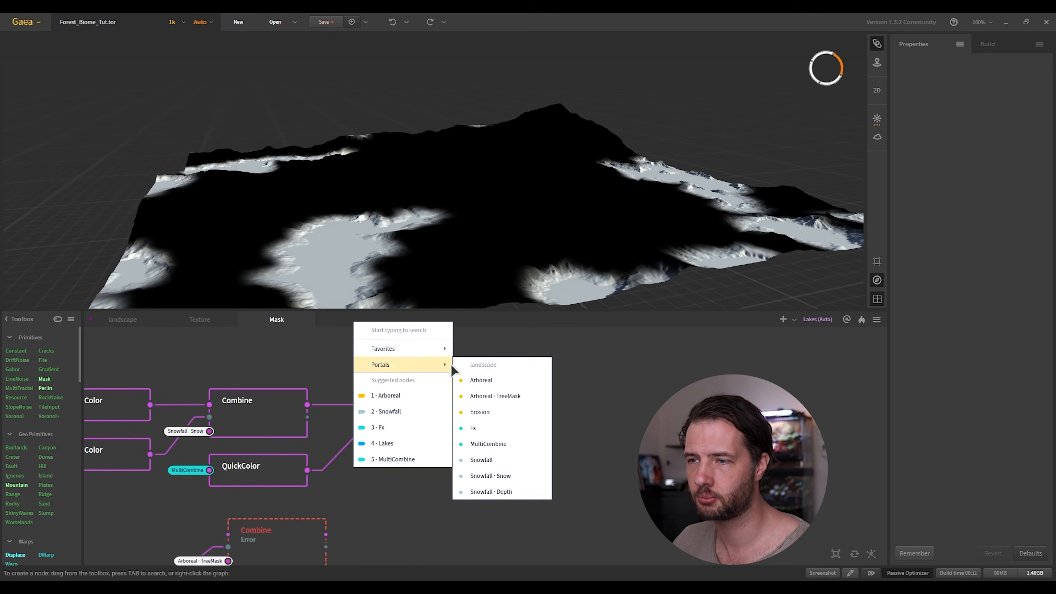
left_click(494, 423)
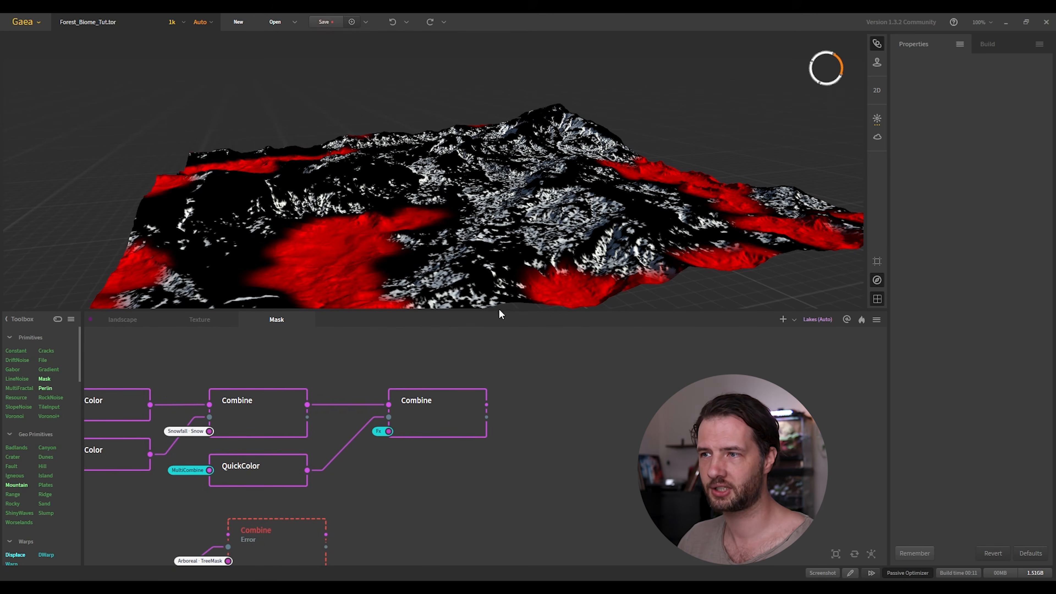
- Duplicate the red QuickColor node and place the copy directly below the second Combine
scroll(465, 379, "down", 3)
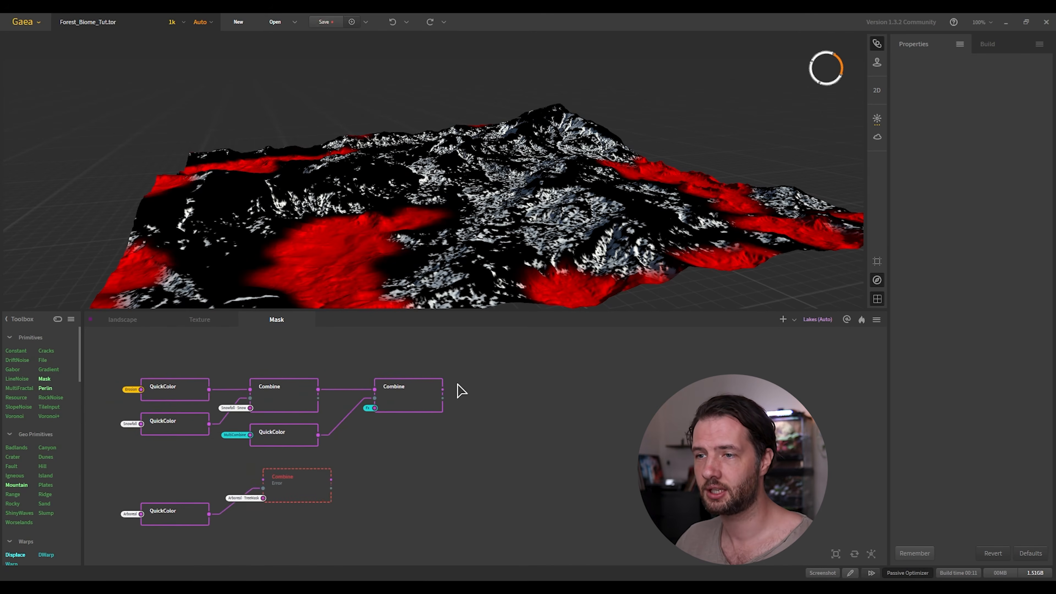
middle_click_drag(469, 384, 435, 389)
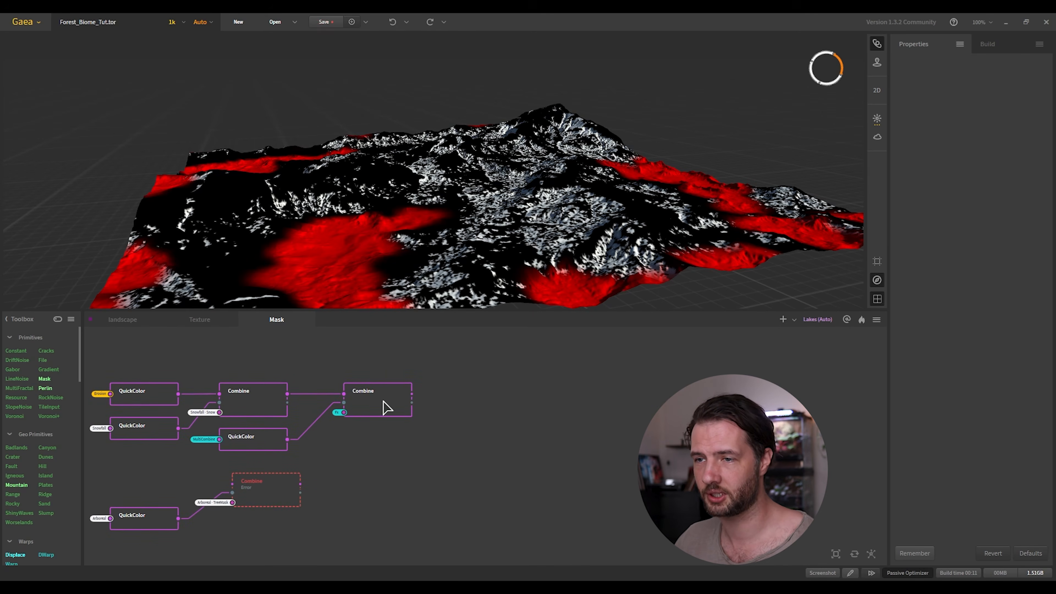
left_click(267, 436)
key("ctrl+c")
key("ctrl+v")
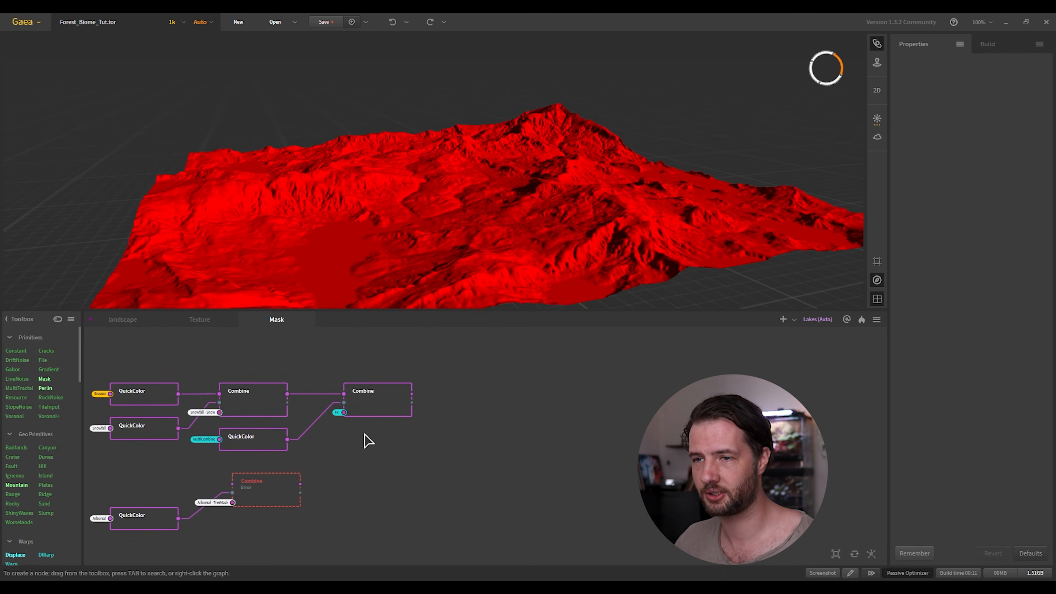
left_click_drag(318, 489, 393, 431)
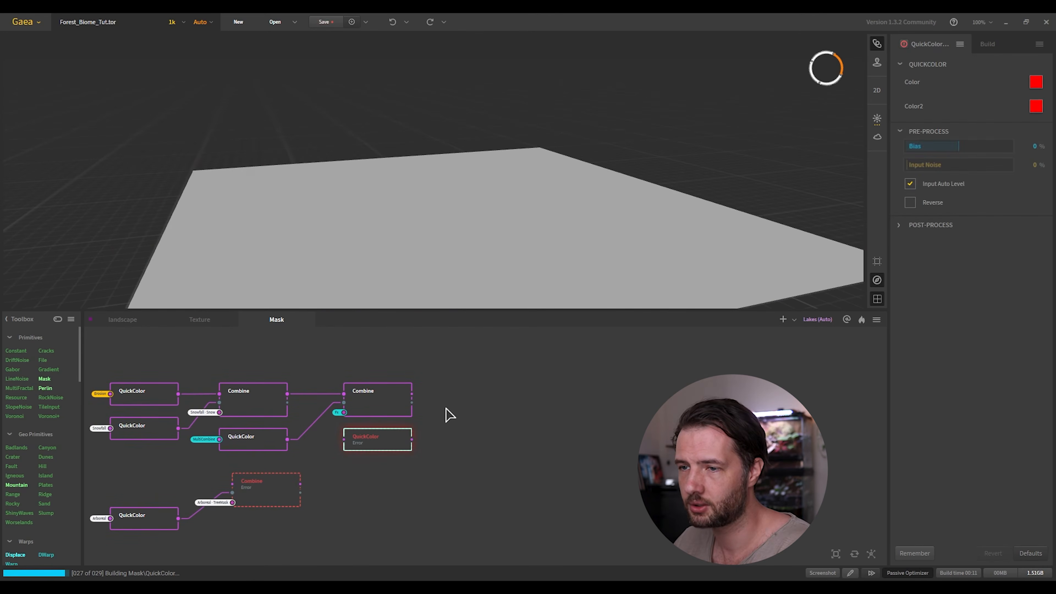
- Set the copied QuickColor node's Color to pure blue, with the red channel at 0
left_click(1036, 82)
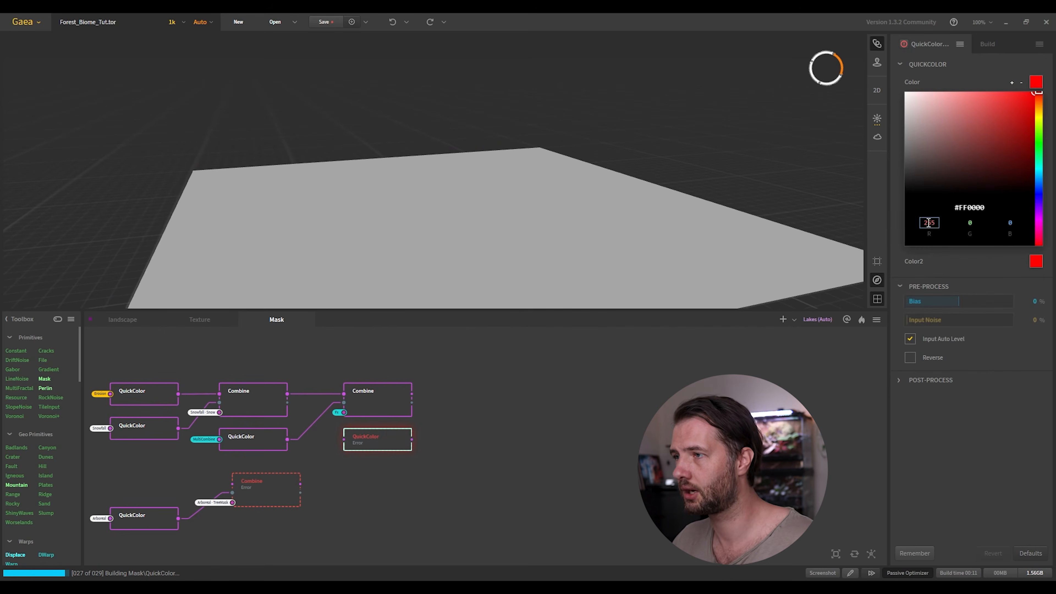
type("0")
left_click(1008, 224)
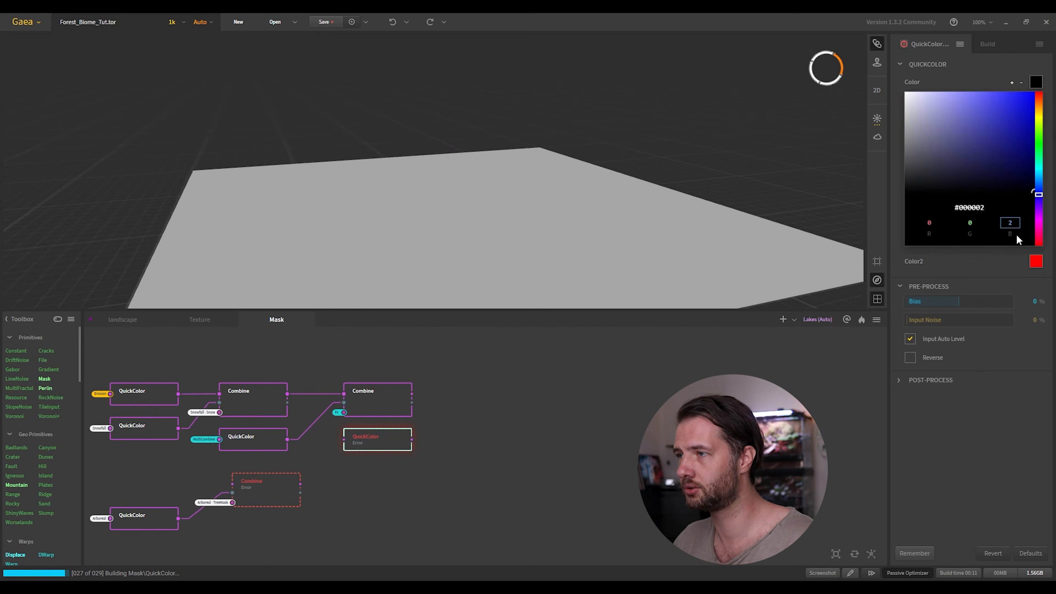
left_click(599, 405)
- Copy the blue Color of the duplicated QuickColor node into its Color2
left_click(382, 437)
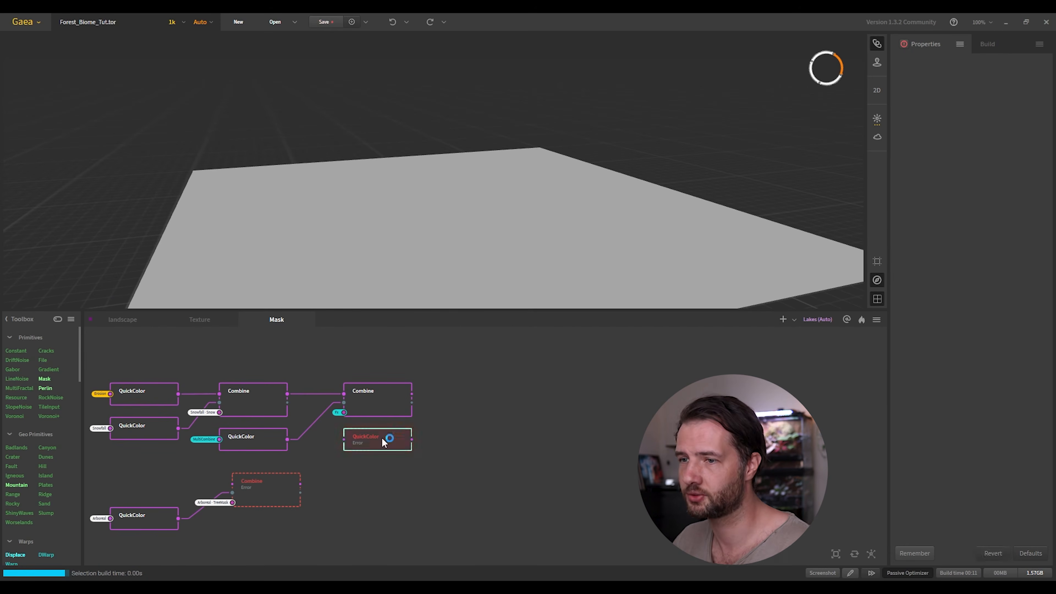
right_click(1038, 81)
left_click(1005, 90)
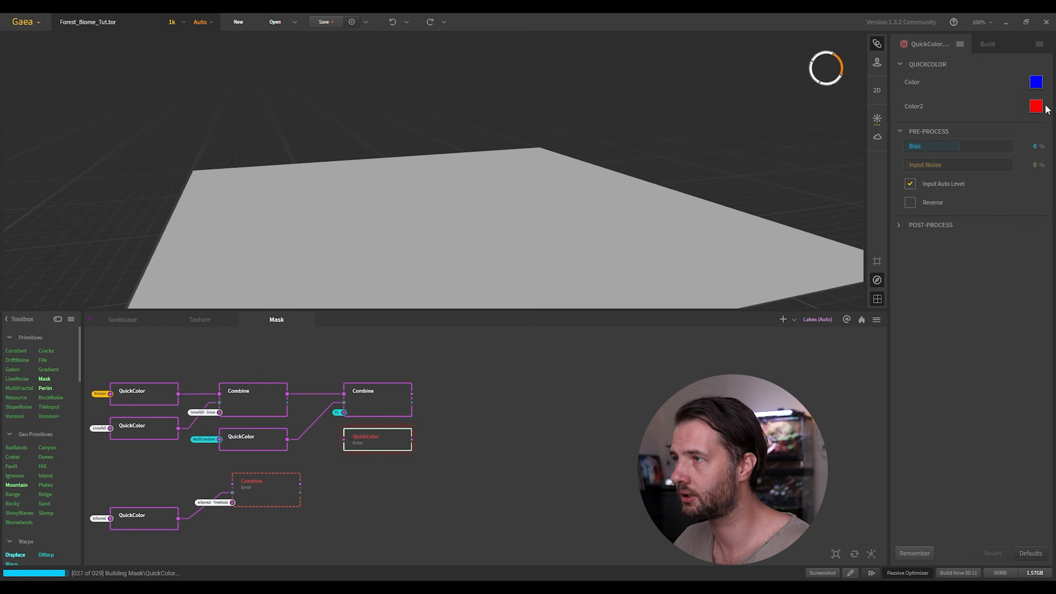
right_click(1041, 105)
left_click(999, 95)
right_click(1038, 106)
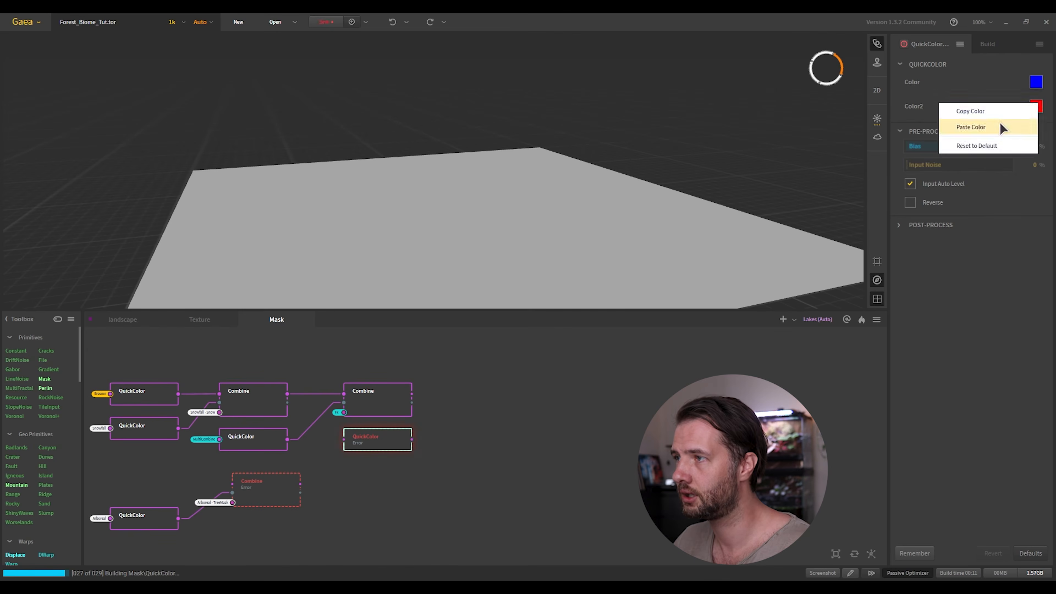
left_click(1000, 122)
- Make a portal from the Lakes node's main output in the landscape graph, and return to the Mask graph
scroll(467, 411, "up", 3)
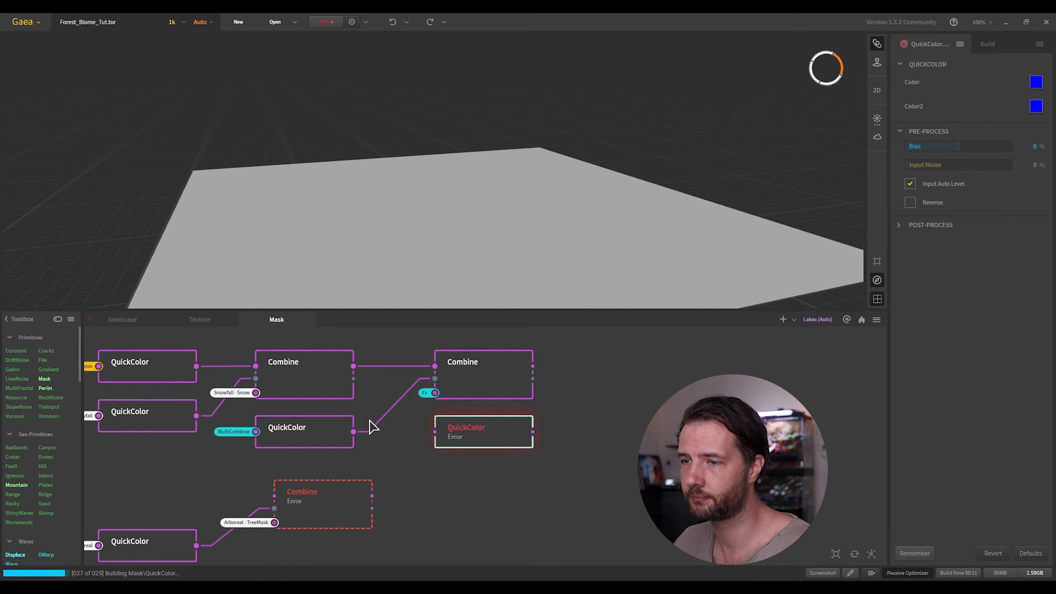
left_click(117, 322)
right_click(533, 413)
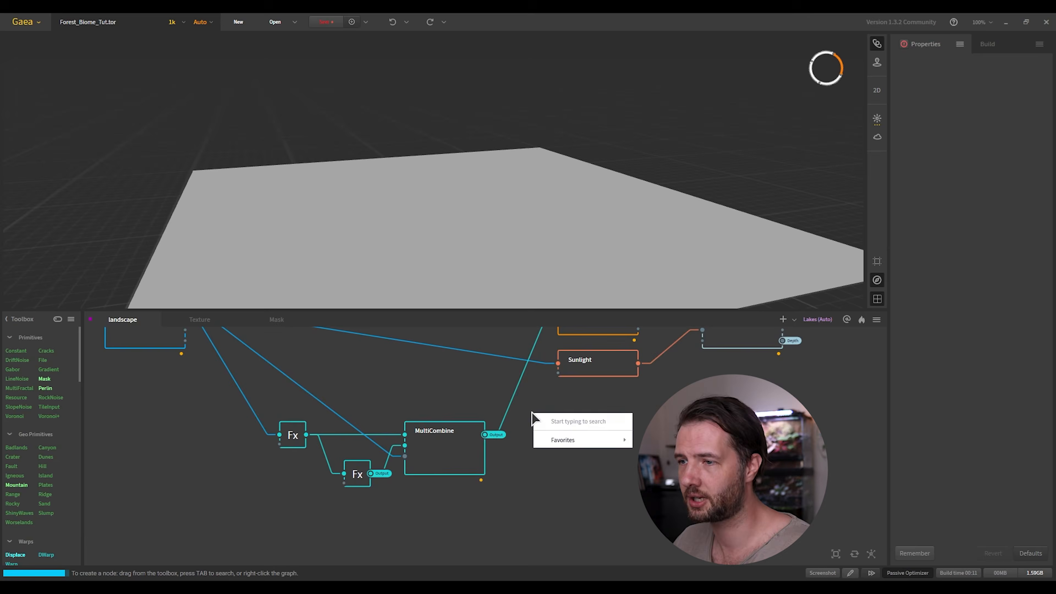
left_click(457, 363)
middle_click_drag(355, 378, 540, 460)
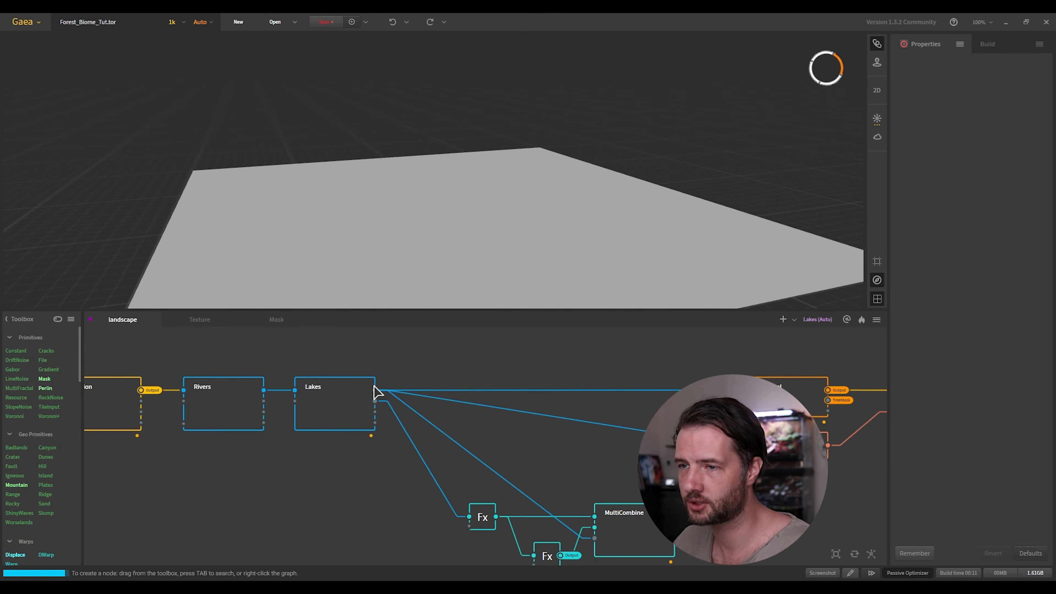
left_click_drag(375, 390, 432, 365)
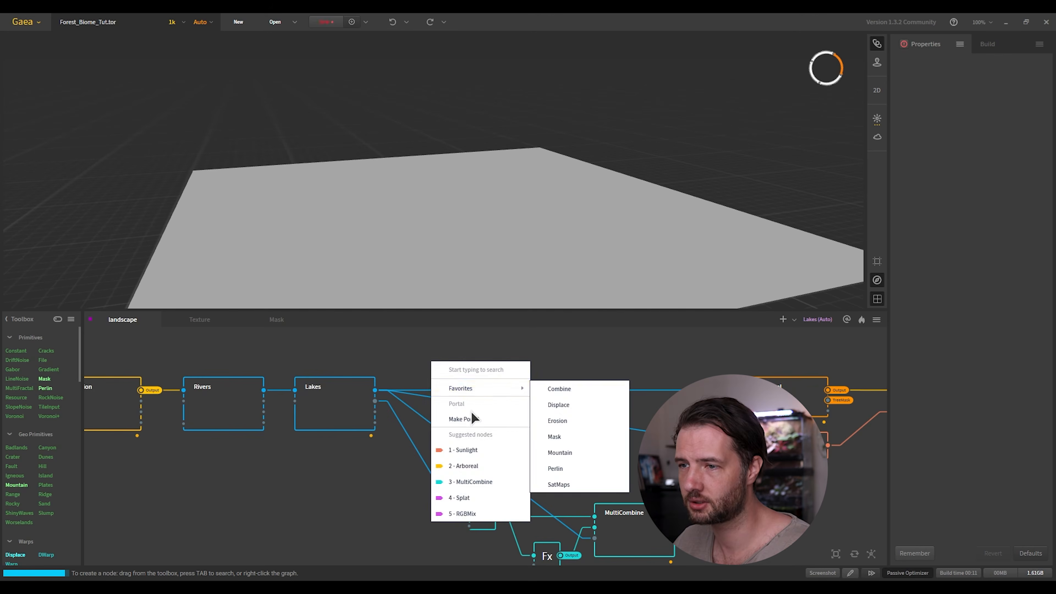
left_click(270, 323)
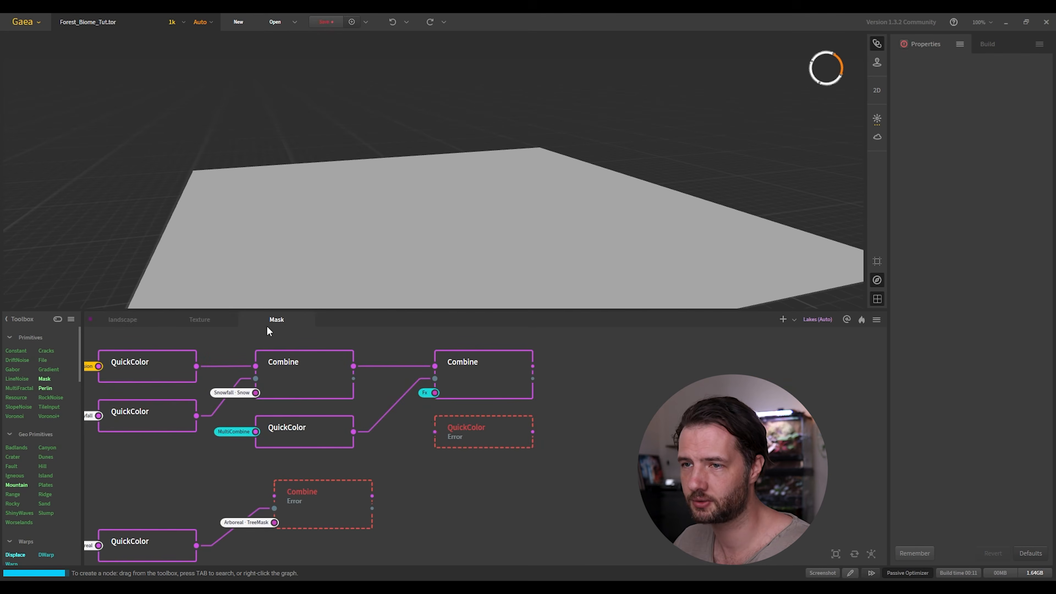
- Connect the Lakes portal to the input of the blue QuickColor node
left_click_drag(435, 432, 401, 448)
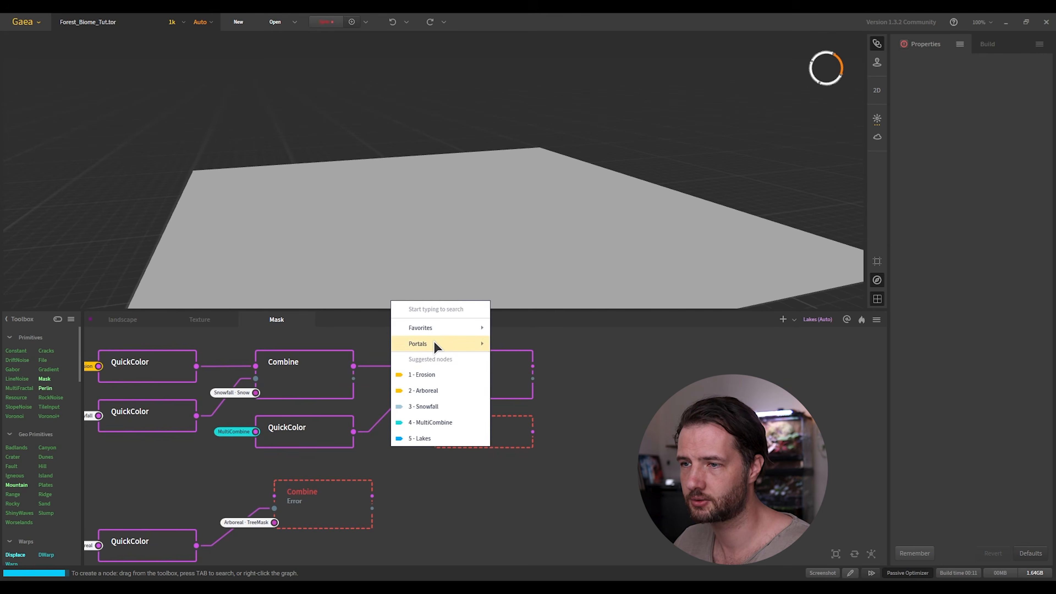
mouse_move(441, 343)
left_click(516, 423)
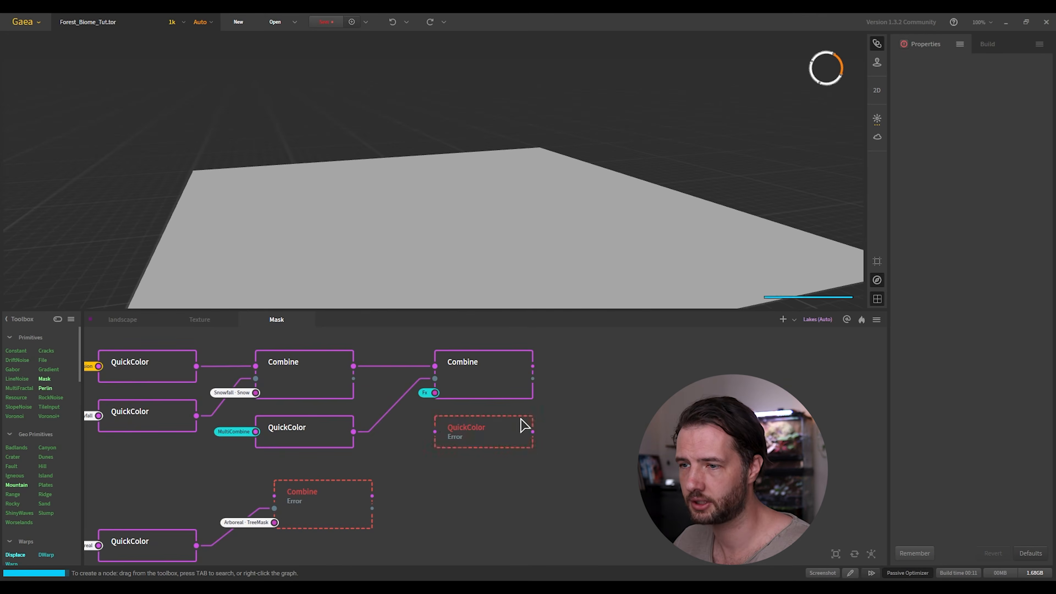
- Add a copy of the Combine node after the second Combine, with the second Combine and the blue QuickColor node as its two inputs
left_click_drag(591, 397, 508, 412)
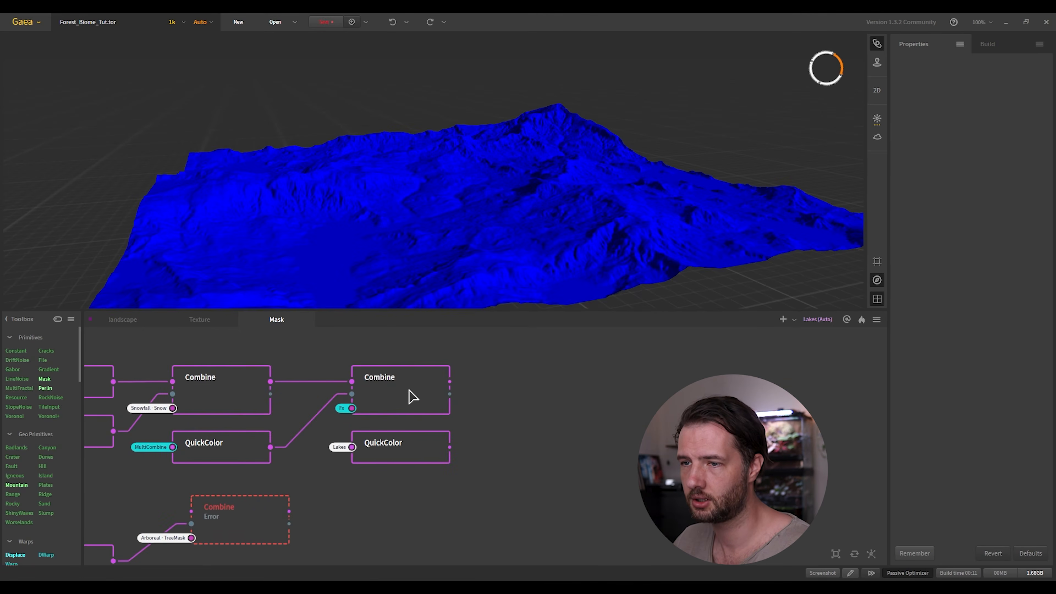
left_click(408, 390)
key("ctrl+v")
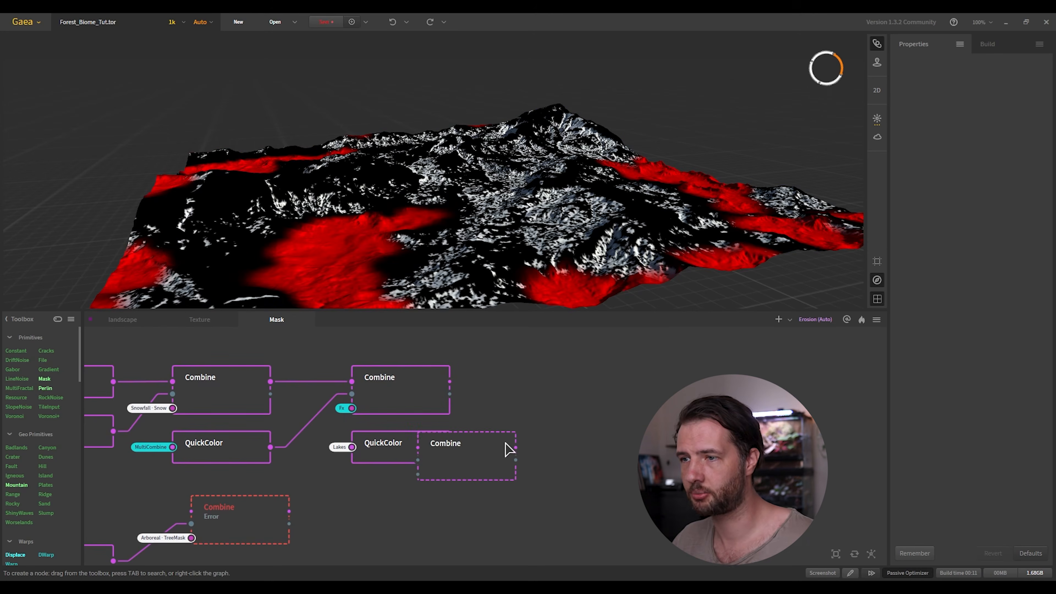
left_click(507, 444)
left_click_drag(506, 440, 553, 388)
left_click_drag(450, 381, 498, 381)
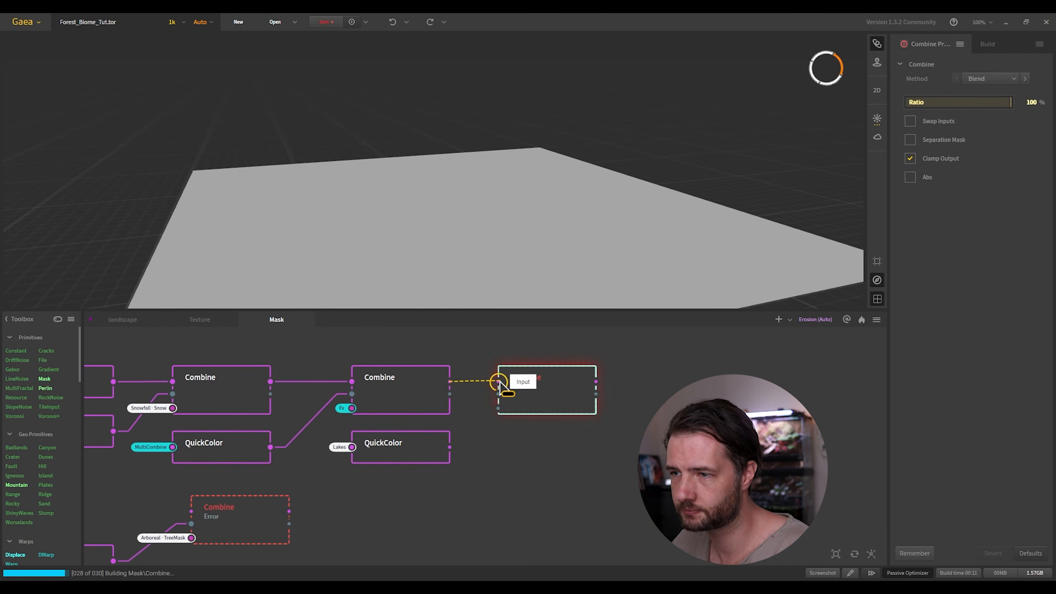
left_click_drag(450, 447, 498, 394)
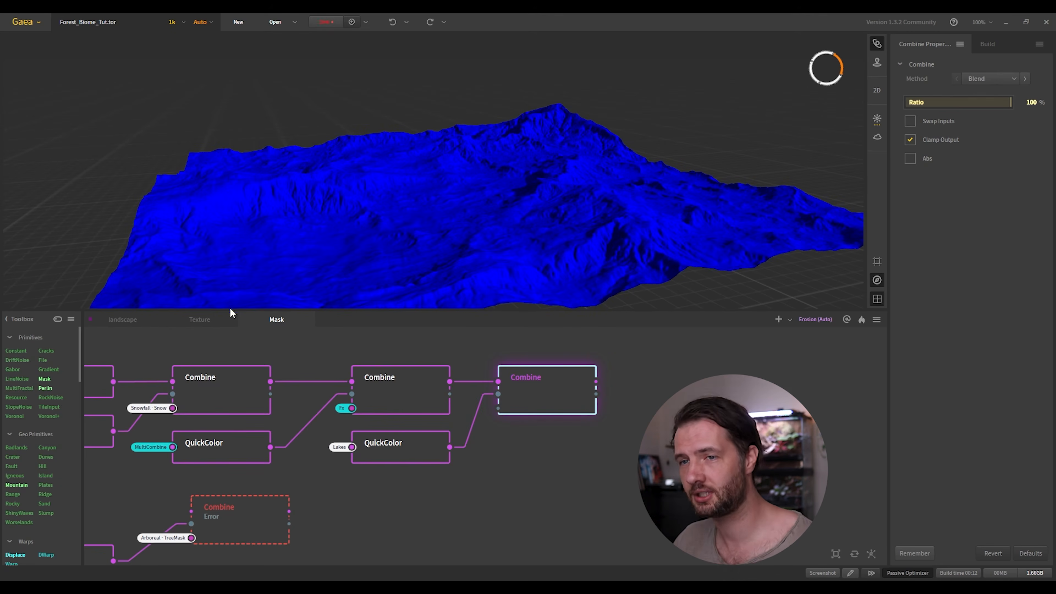
- Make a portal from the Lakes node's Lakes output in the landscape graph, and return to the Mask graph
left_click(109, 319)
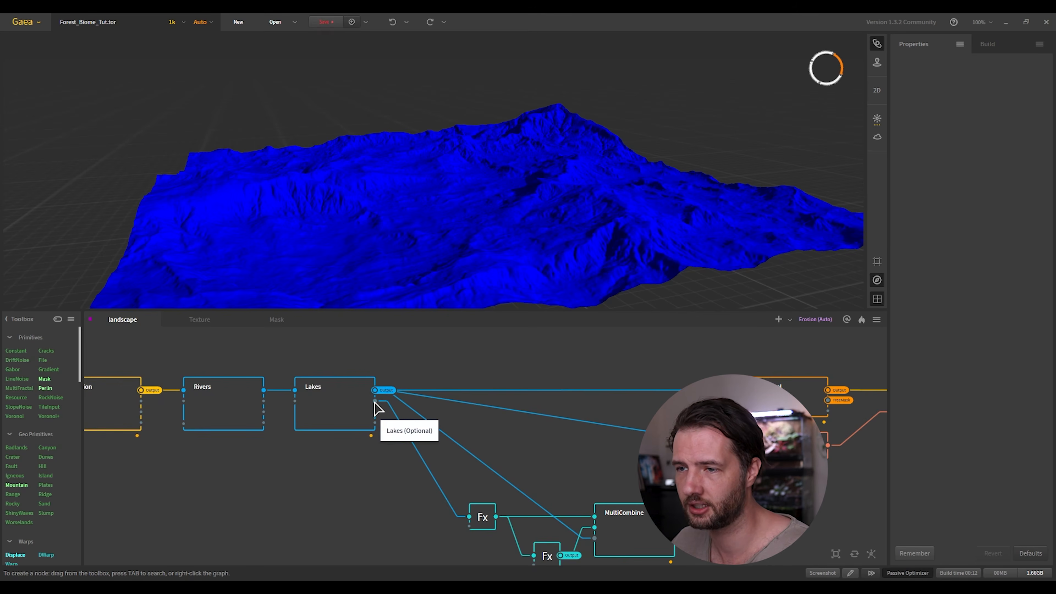
left_click_drag(379, 410, 409, 423)
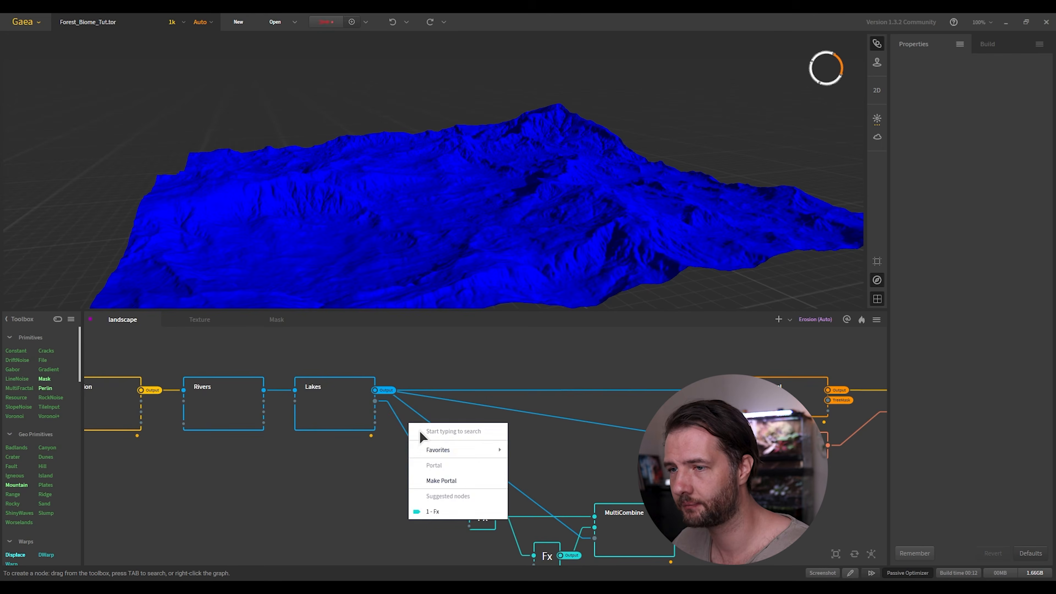
left_click(453, 480)
left_click(272, 321)
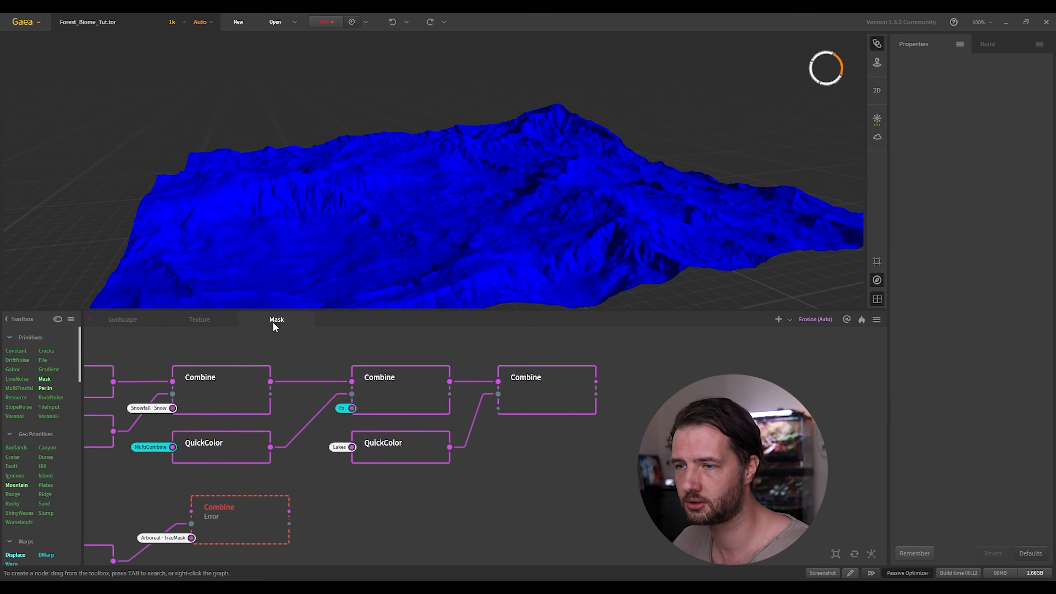
- Use the Lakes - Lakes portal as the mask input of the third Combine, and preview that node
left_click_drag(499, 408, 484, 442)
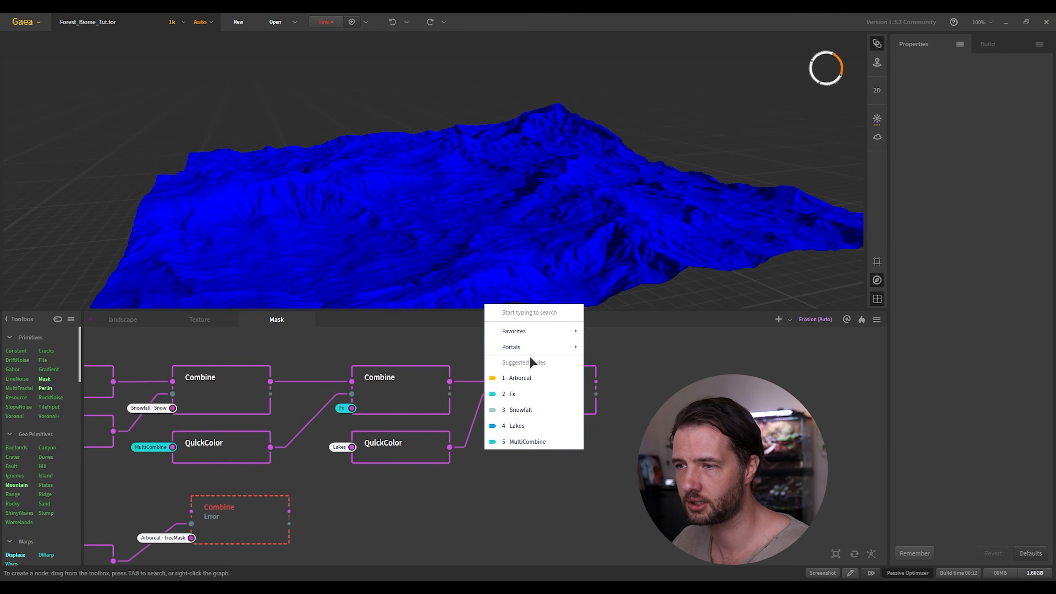
mouse_move(528, 351)
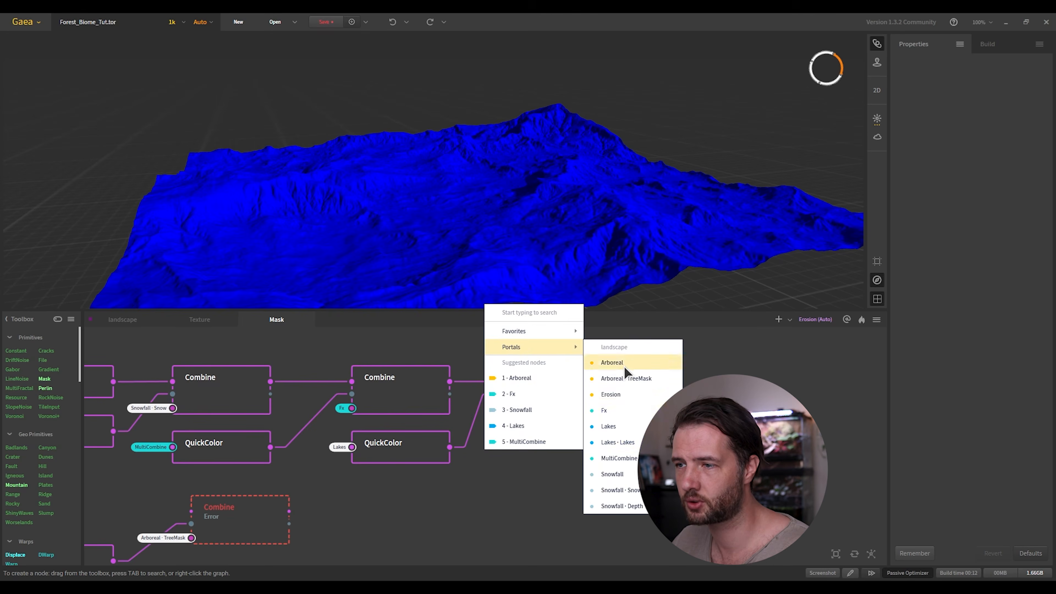
left_click(623, 443)
left_click(549, 396)
- Move the tree Combine and its green QuickColor to the end of the chain, and connect the third Combine's output to the tree Combine's input
scroll(495, 479, "down", 2)
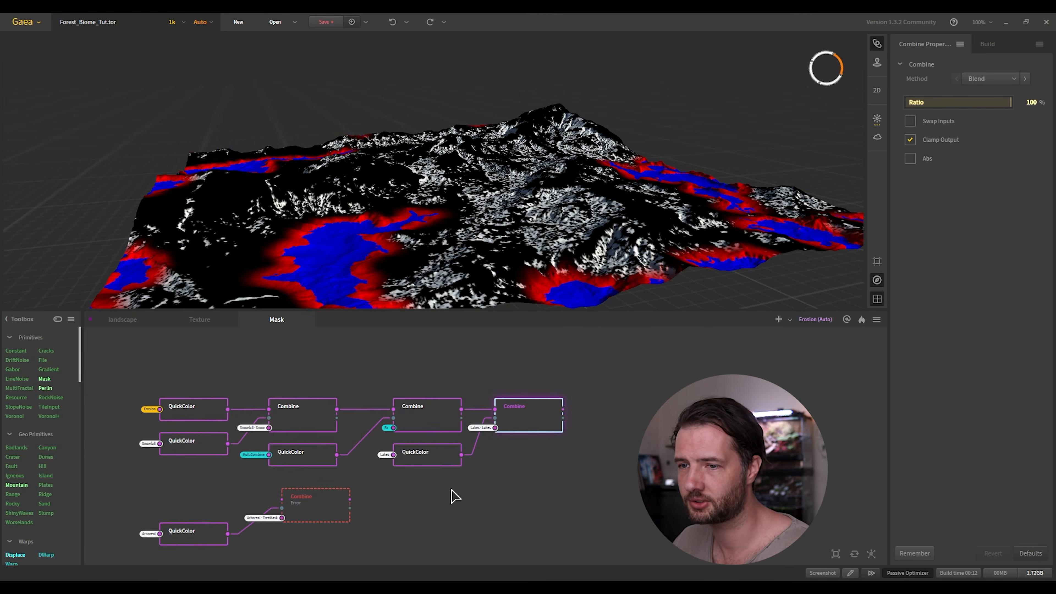
left_click_drag(310, 500, 655, 398)
left_click_drag(200, 536, 542, 463)
left_click(633, 437)
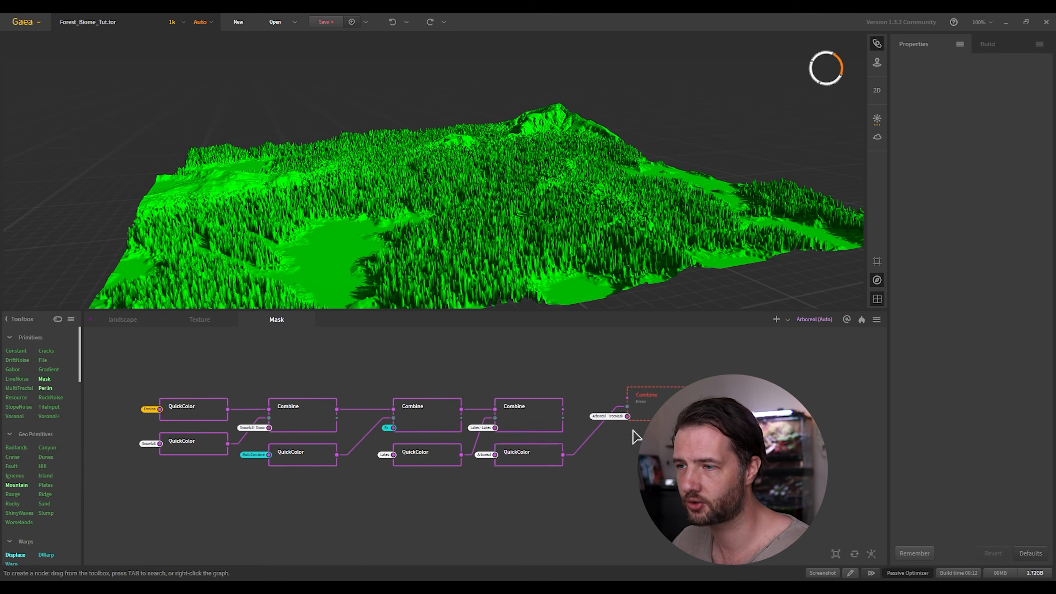
scroll(635, 435, "up", 3)
left_click_drag(665, 374, 637, 394)
left_click_drag(512, 394, 594, 395)
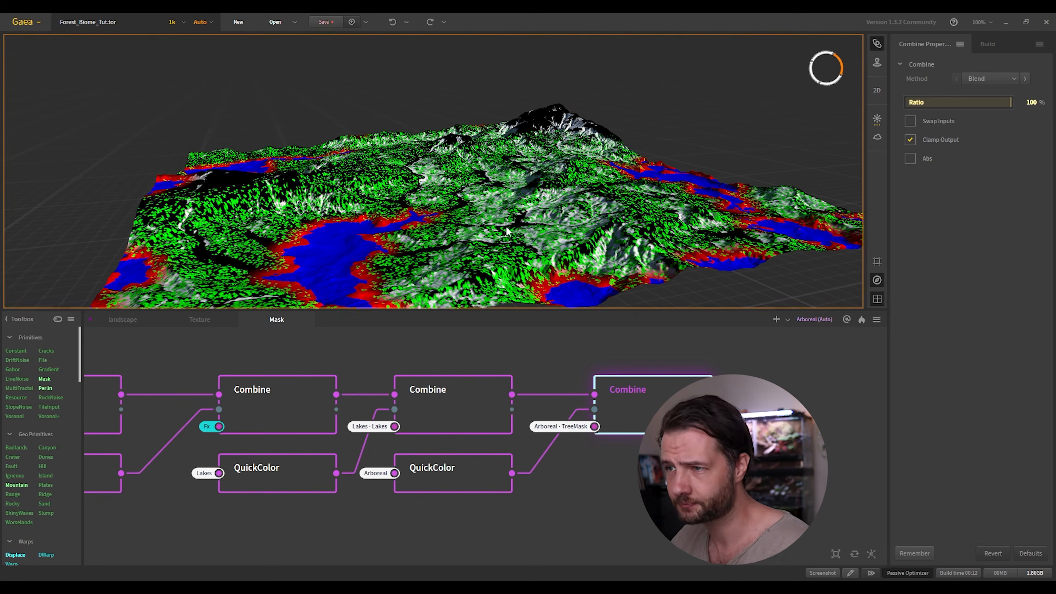
- Mark the last Combine node in the Mask graph for export, and set its file format to .png
scroll(506, 229, "up", 2)
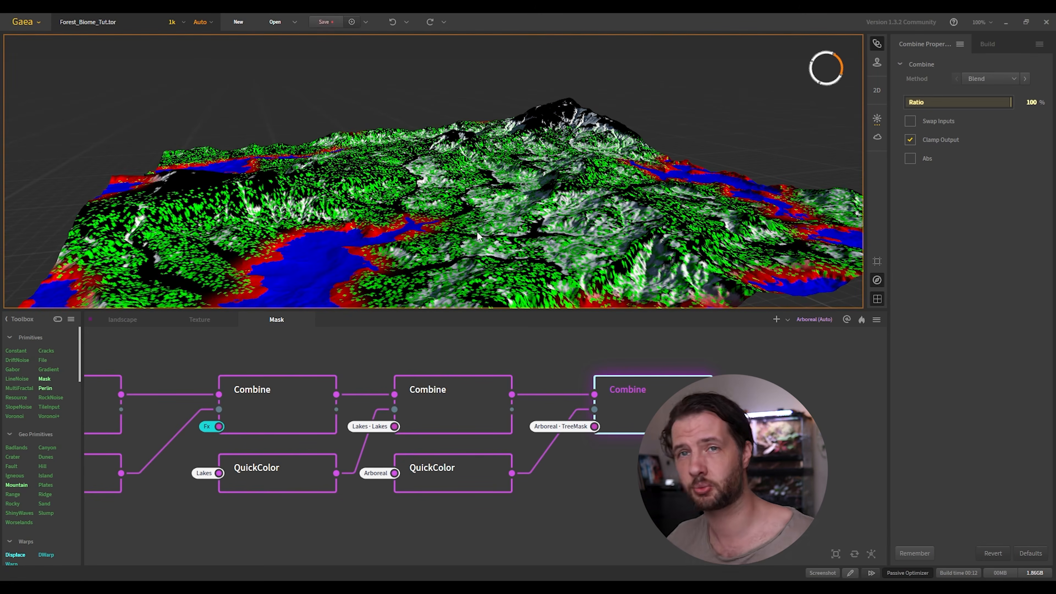
left_click_drag(405, 222, 411, 179)
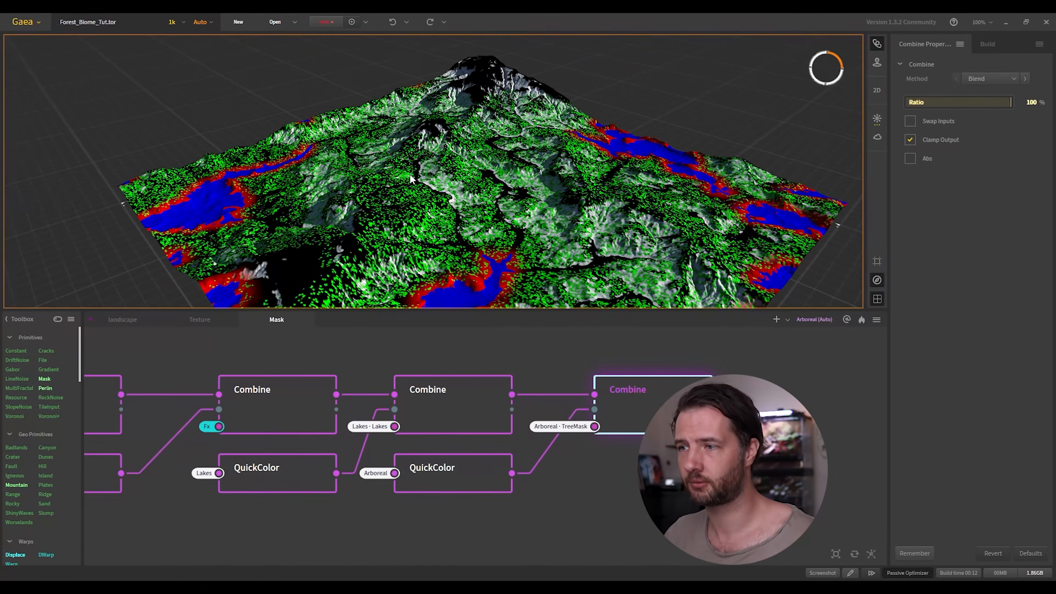
right_click(631, 396)
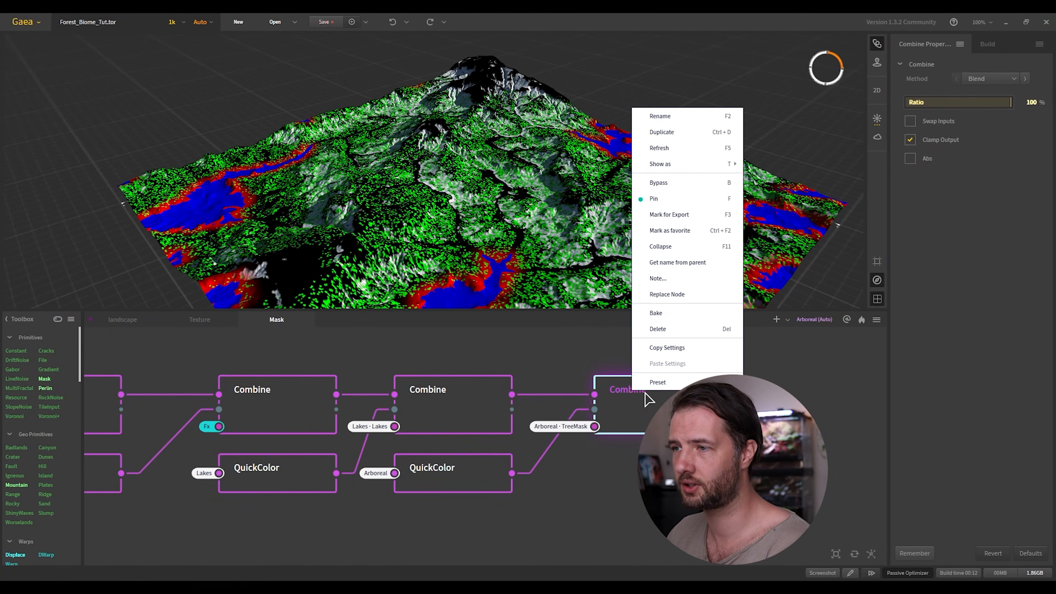
left_click(674, 213)
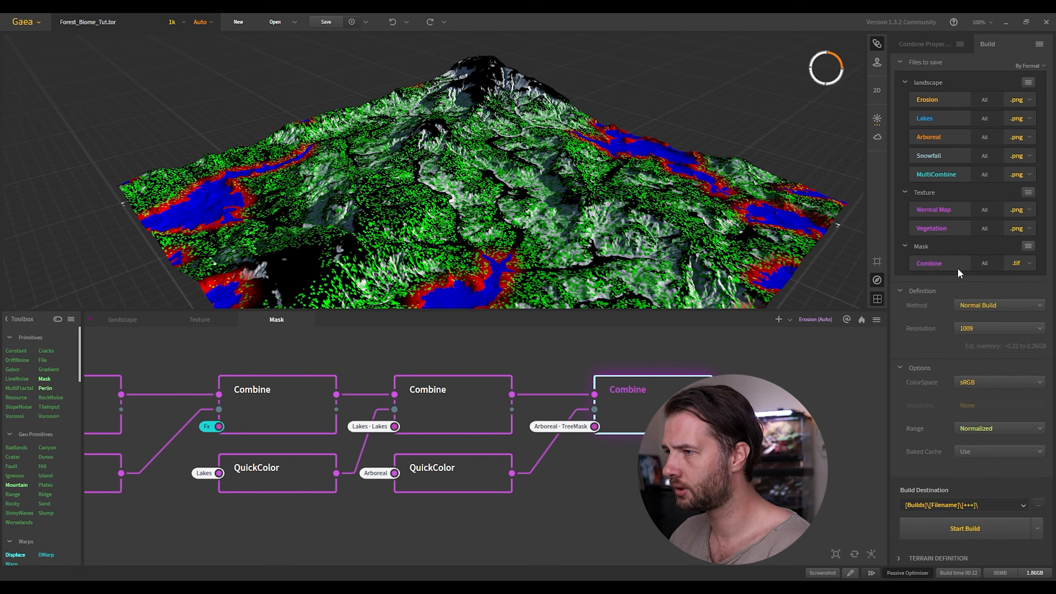
left_click(1019, 263)
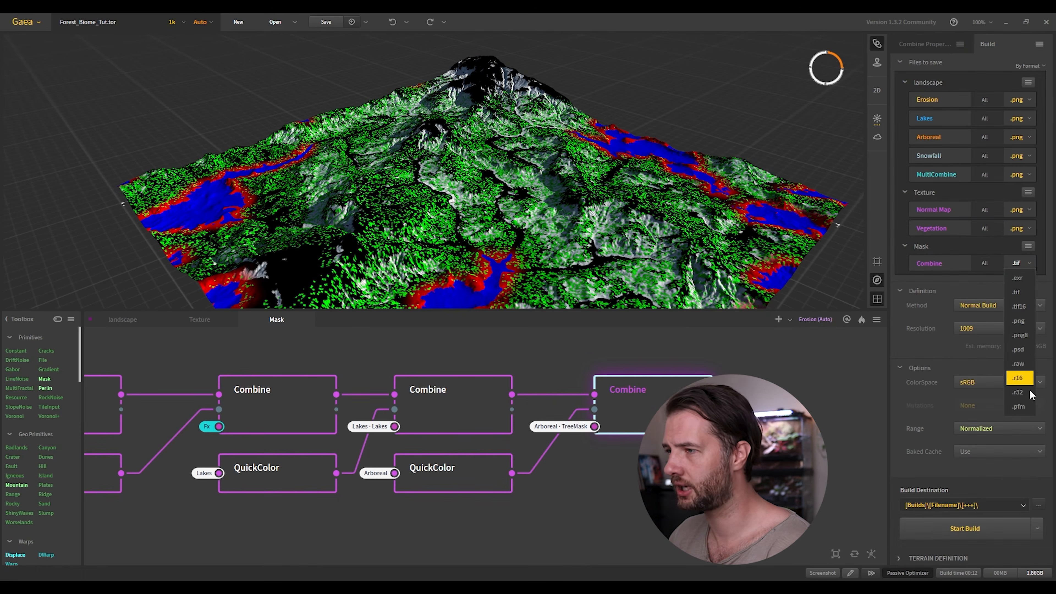
left_click(1019, 321)
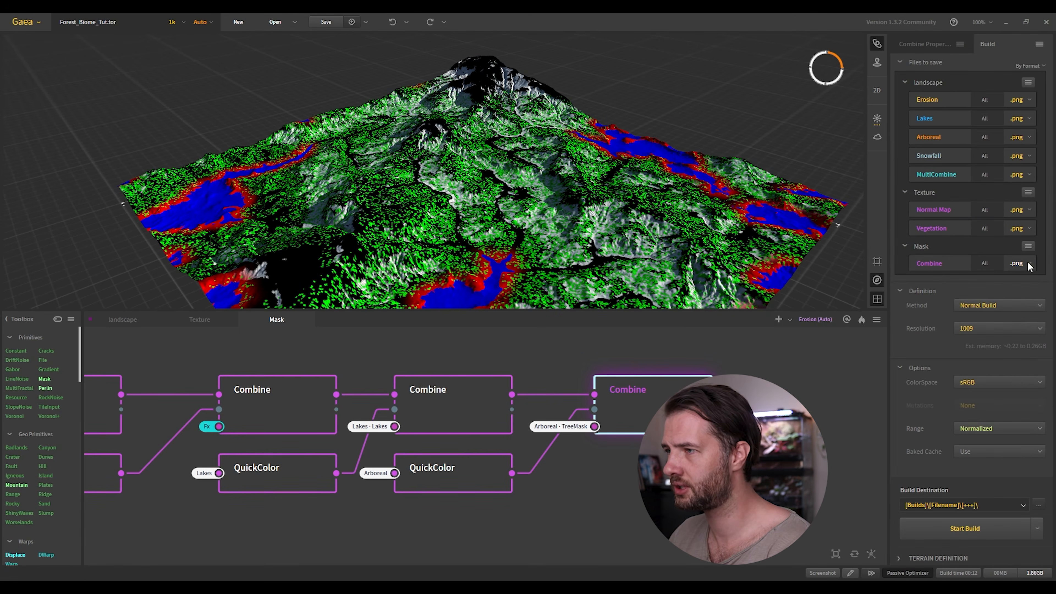
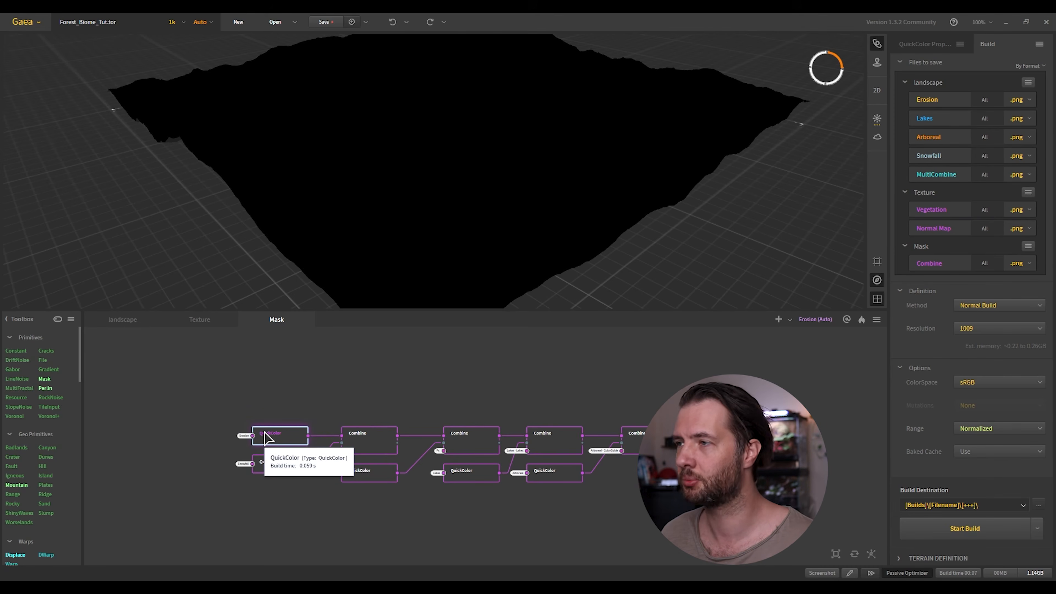
- Set the first QuickColor node's Color to cyan, #00FFFF, with green and blue at 255
left_click(920, 41)
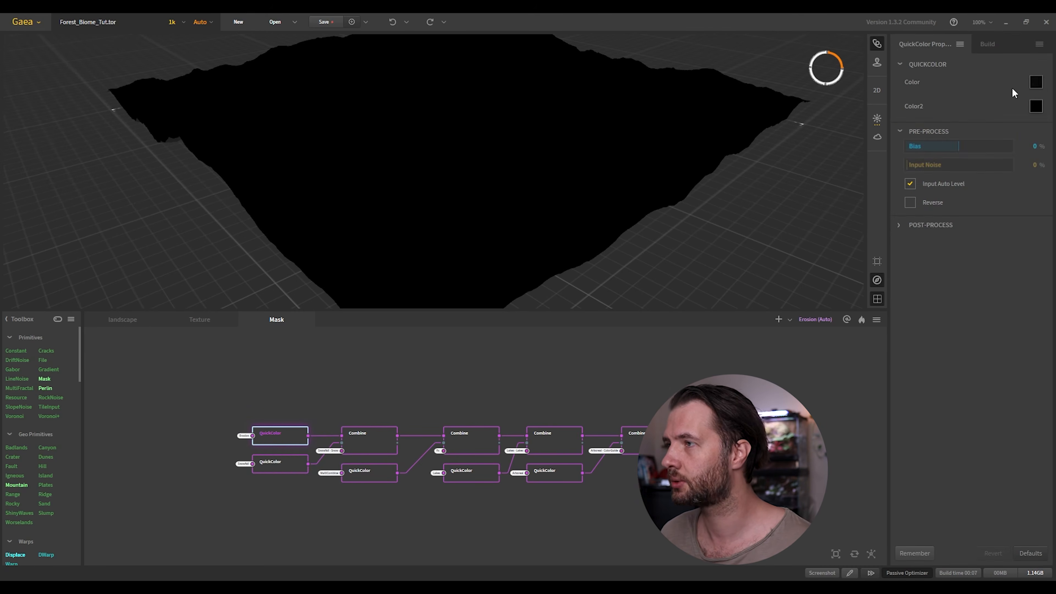
left_click(1035, 82)
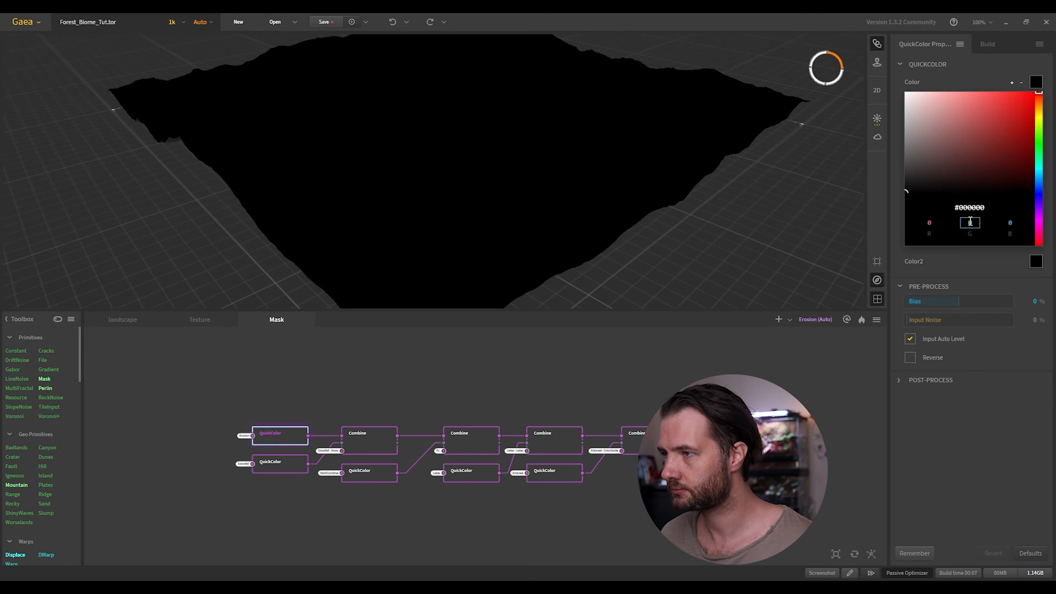
type("255")
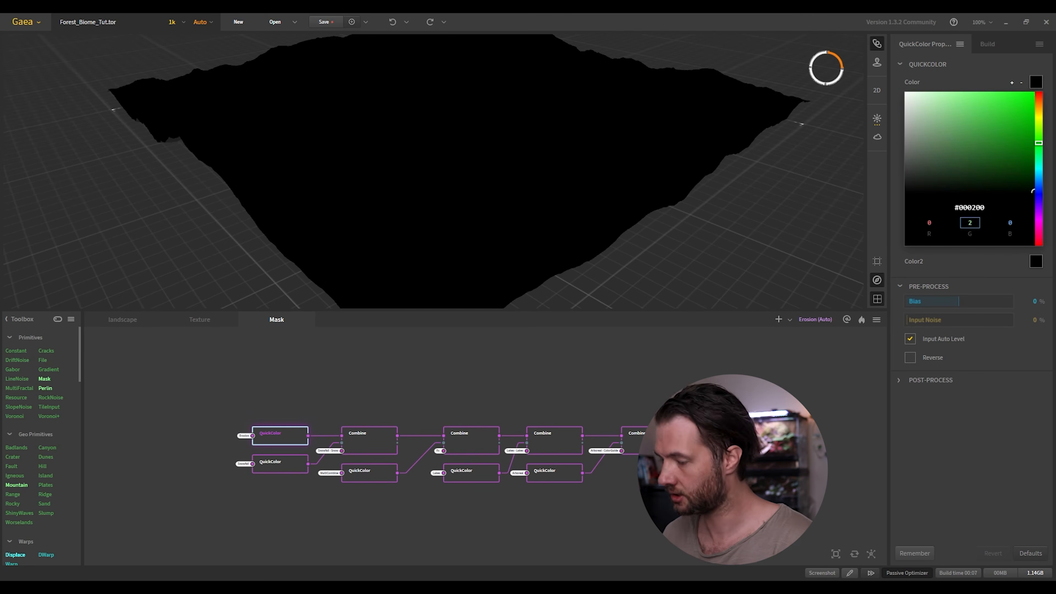
left_click(1011, 223)
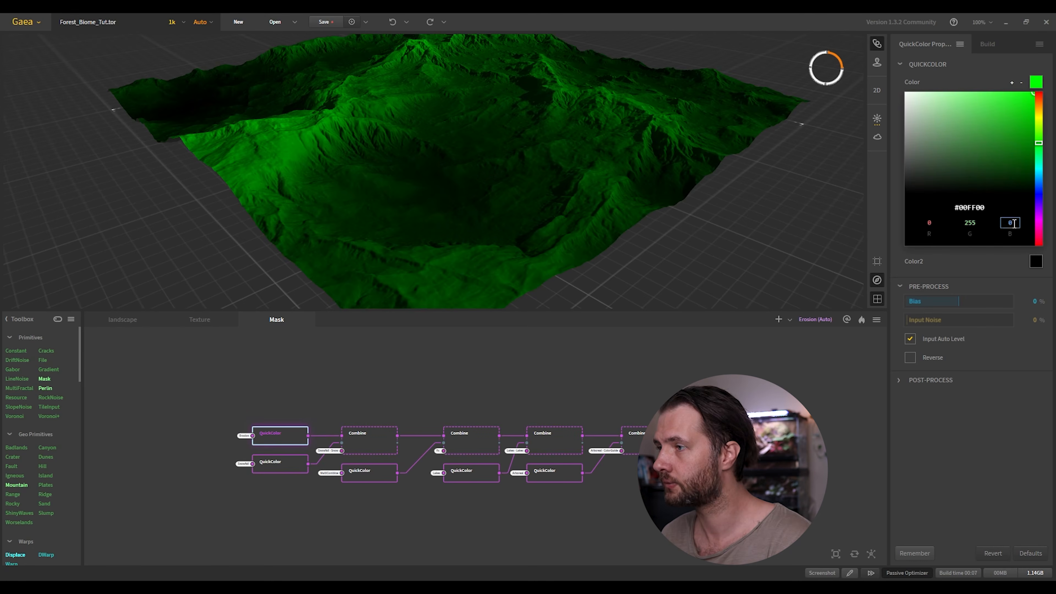
type("255")
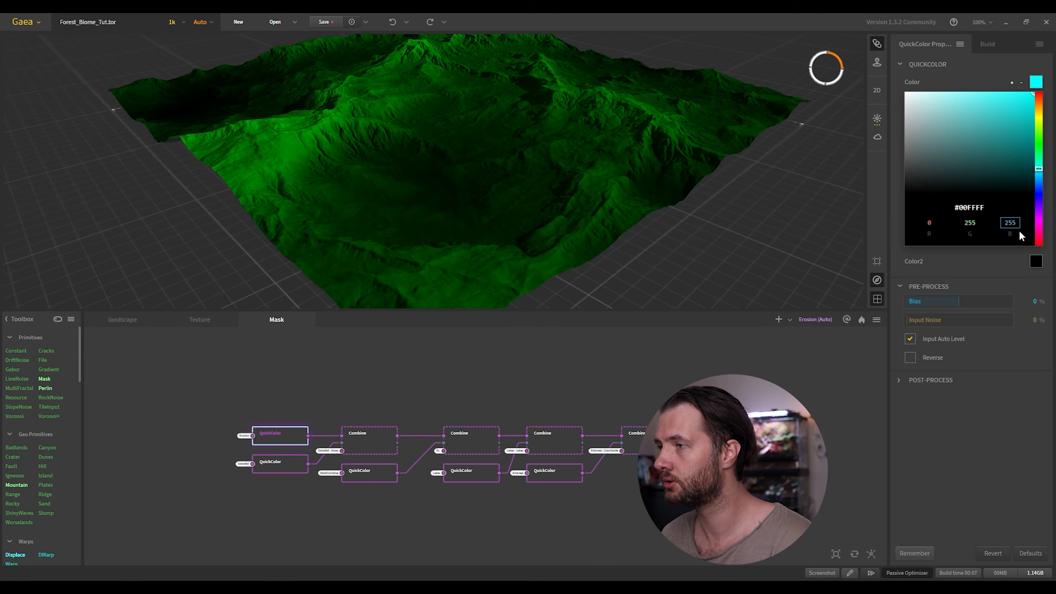
left_click(1036, 82)
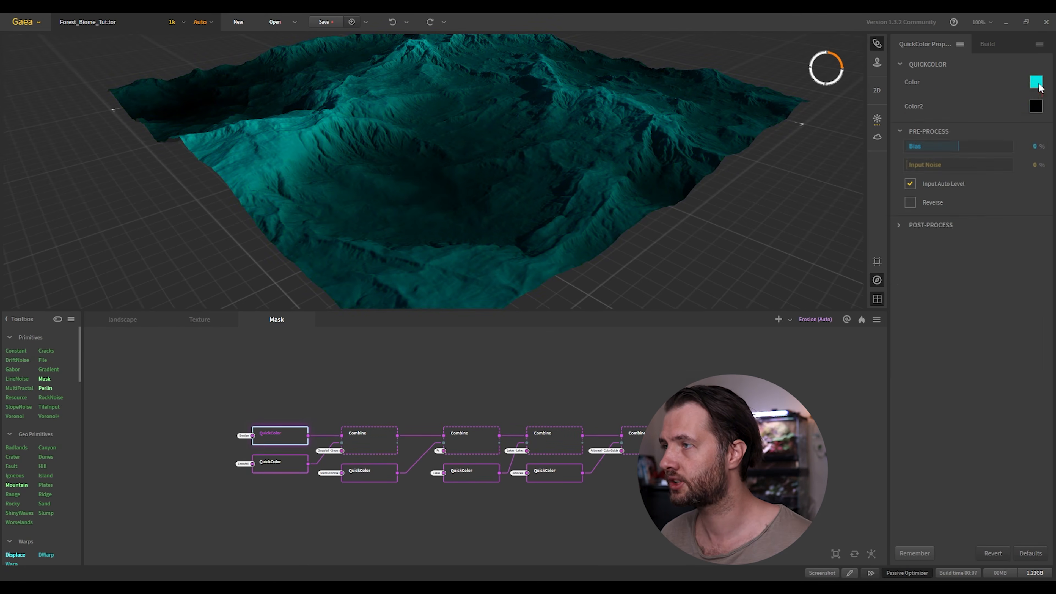
- Copy the cyan Color of the first QuickColor node into its Color2
right_click(1036, 82)
left_click(997, 91)
right_click(1035, 106)
left_click(1013, 137)
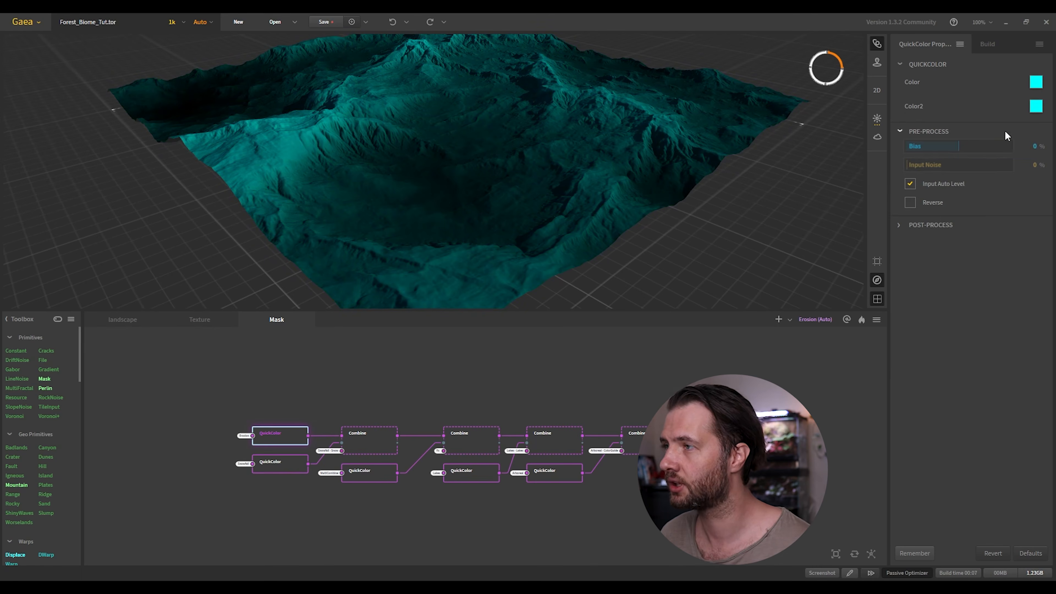
- Set the Color of the QuickColor node fed by MultiCombine to yellow, #FFFF00, with the blue channel at 0
left_click(360, 469)
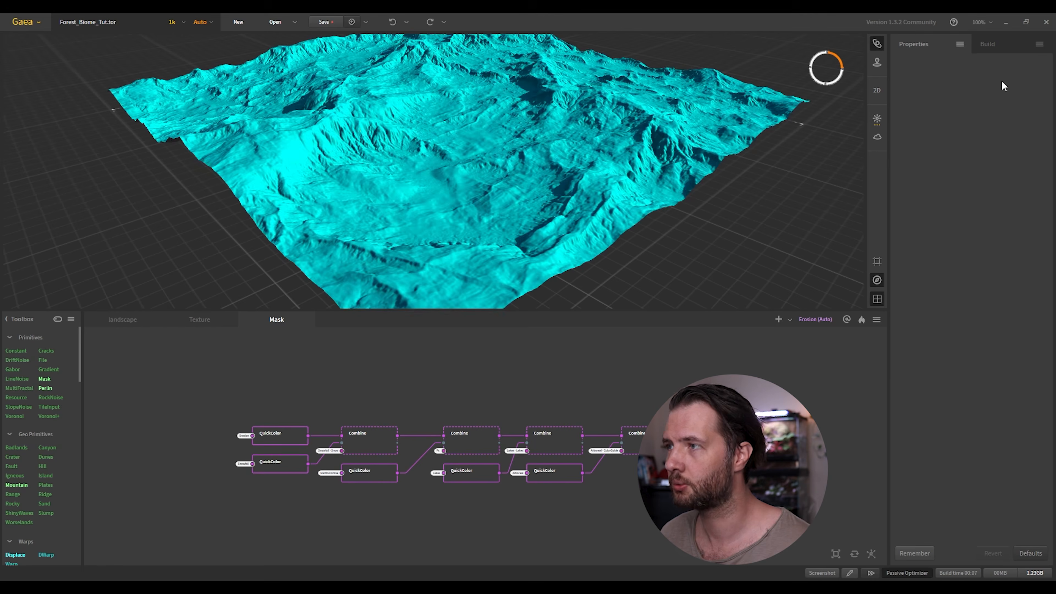
left_click(364, 474)
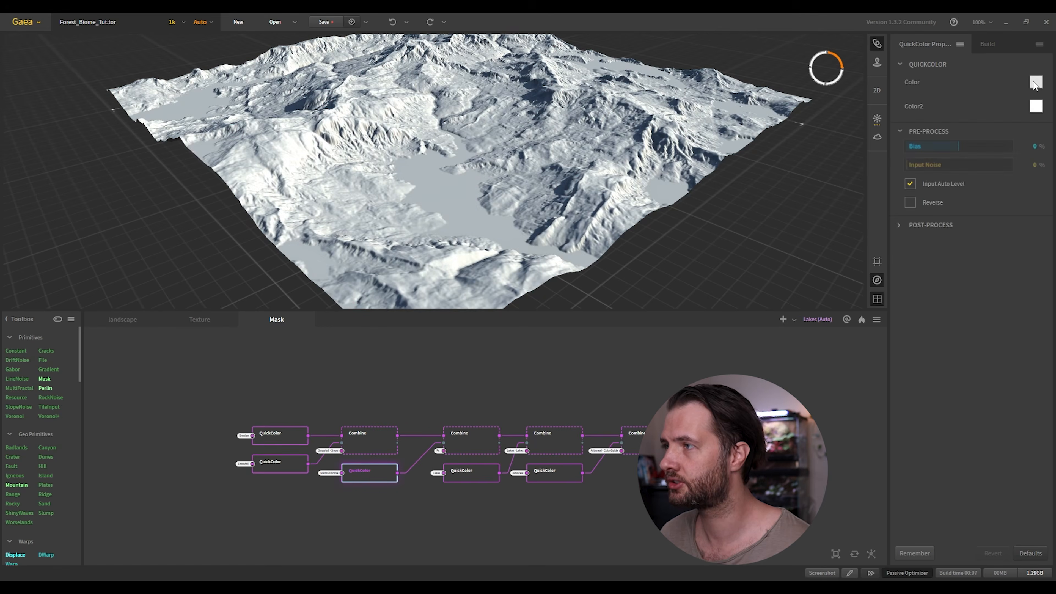
left_click(1035, 83)
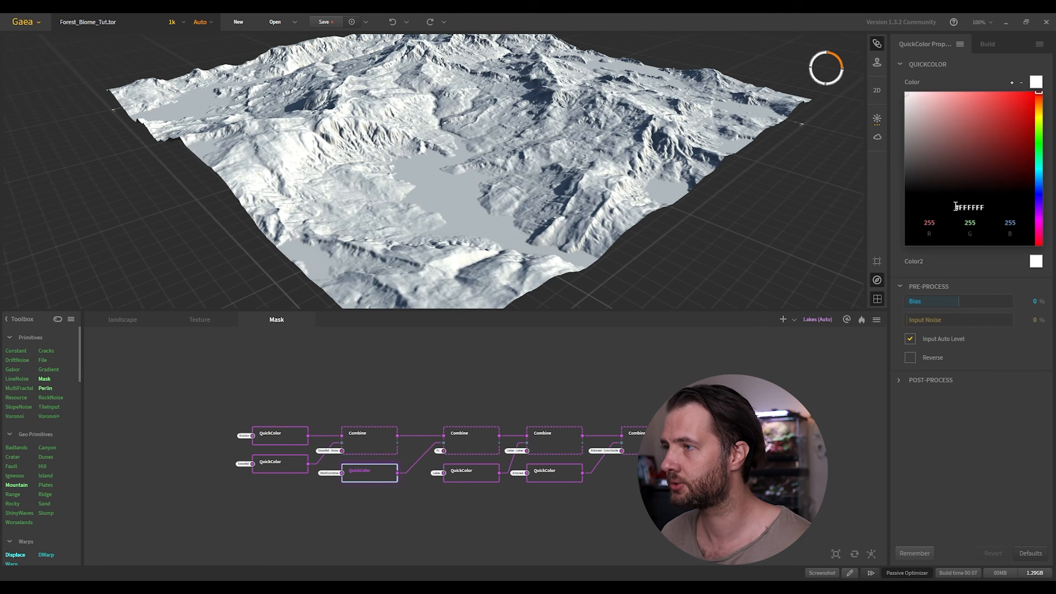
left_click(1010, 223)
type("0")
key("Return")
- Copy the yellow Color into the same QuickColor node's Color2, and preview the last Combine node
right_click(1037, 81)
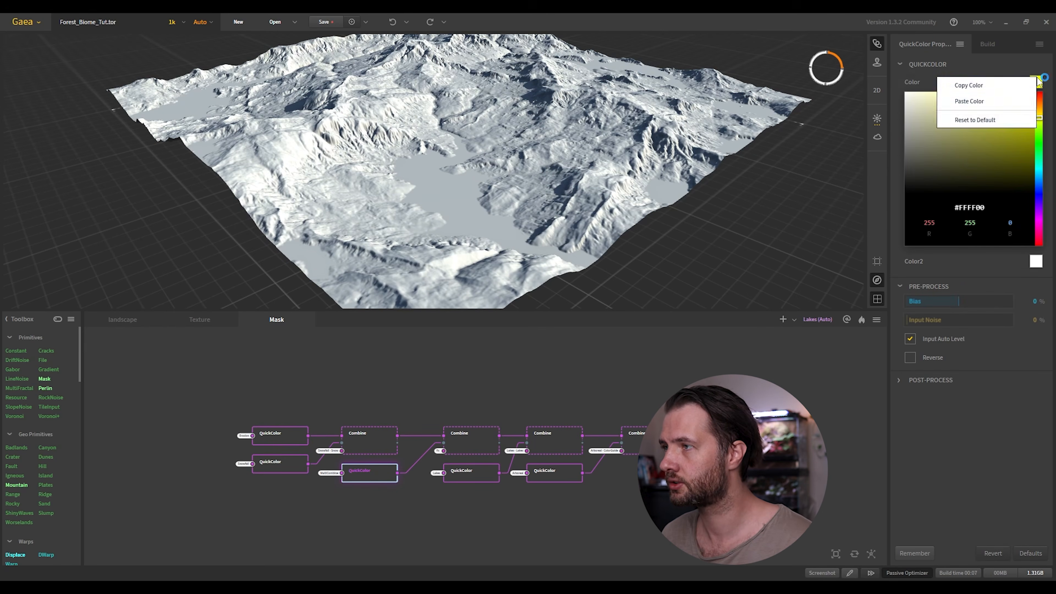
left_click(964, 93)
left_click(1036, 81)
right_click(1036, 106)
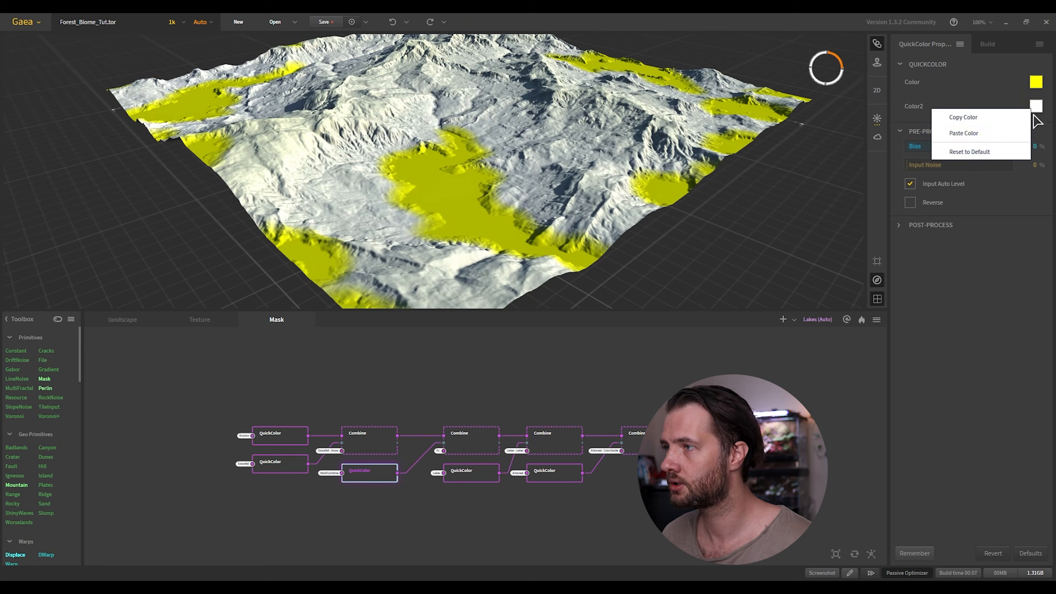
left_click(1010, 134)
left_click(707, 491)
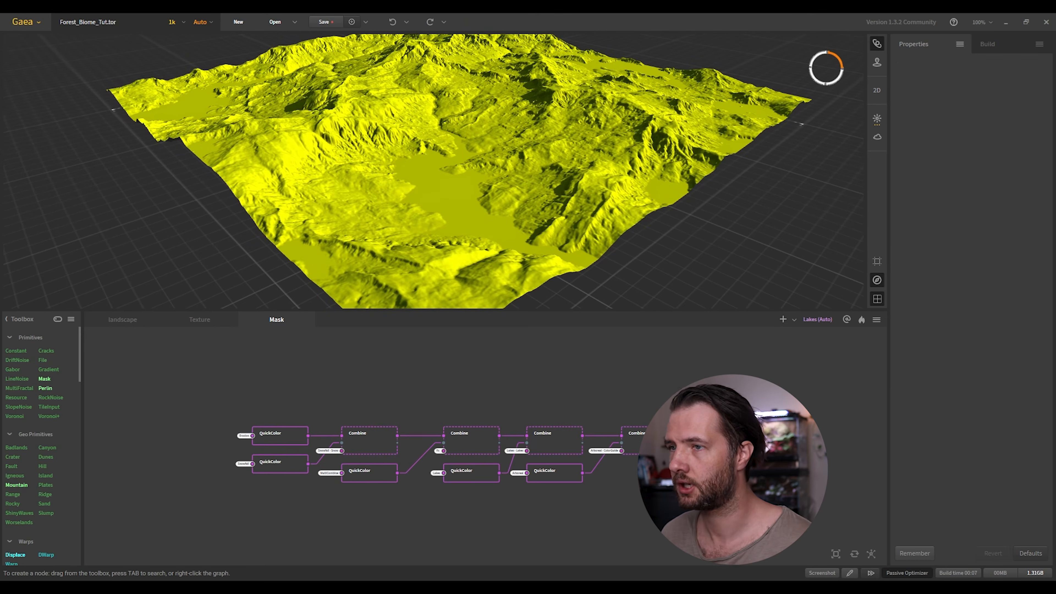
left_click(634, 434)
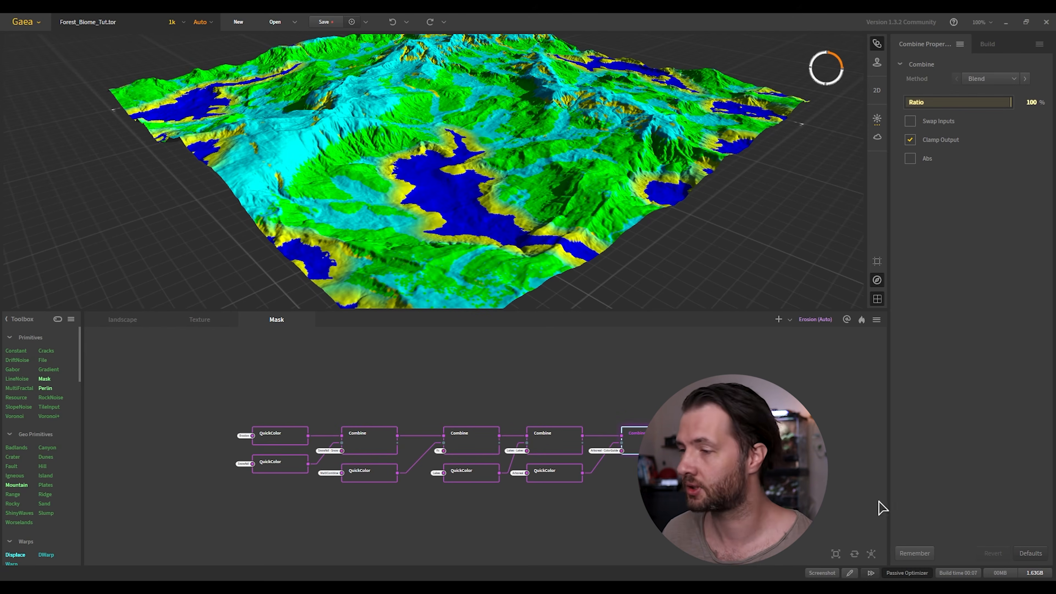
- Start the build of all marked landscape, texture and mask outputs as PNG files
left_click(988, 44)
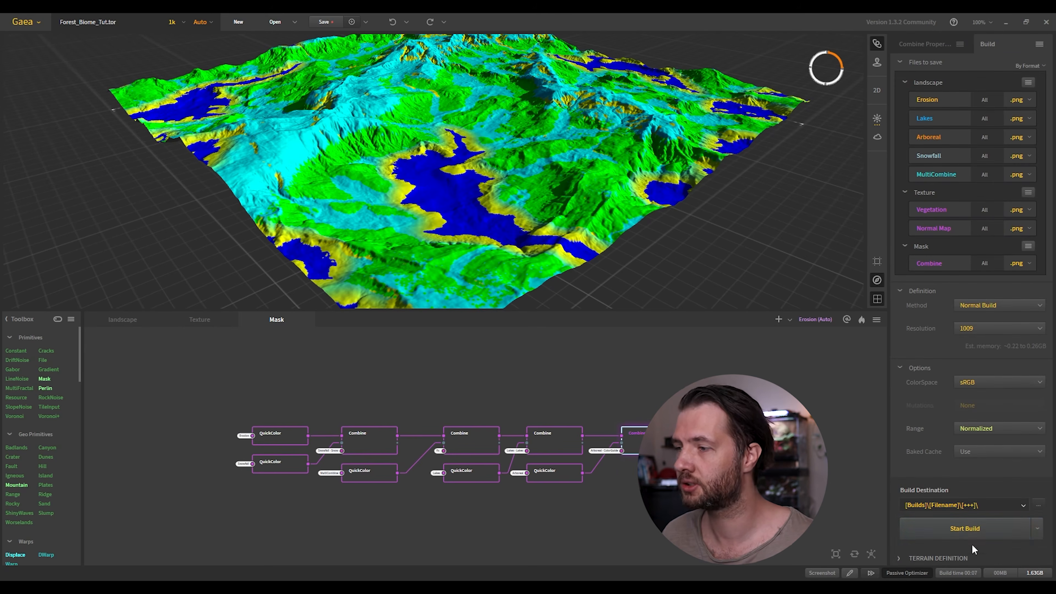
left_click(964, 535)
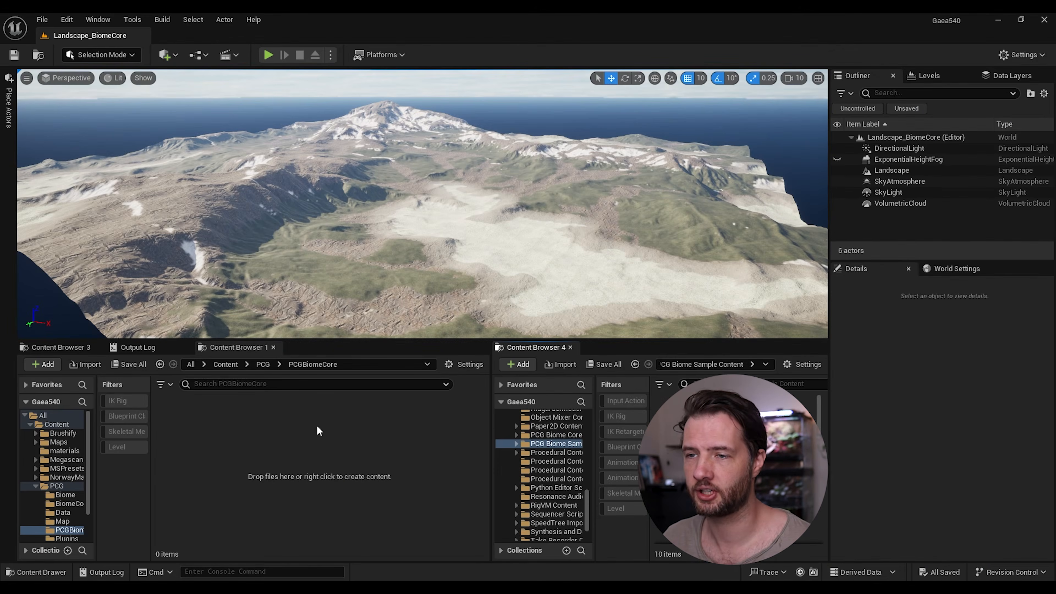
- In Unreal Editor, create a data asset of class BiomeDefinitionTemplate in the PCGBiomeCore folder and name it BD_Forest
right_click(239, 436)
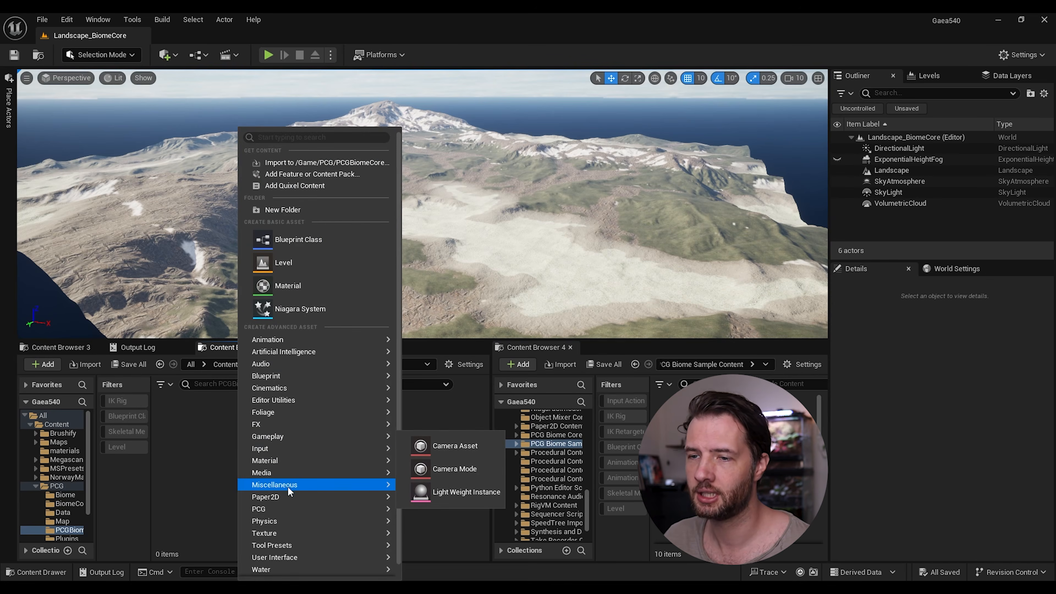
mouse_move(260, 487)
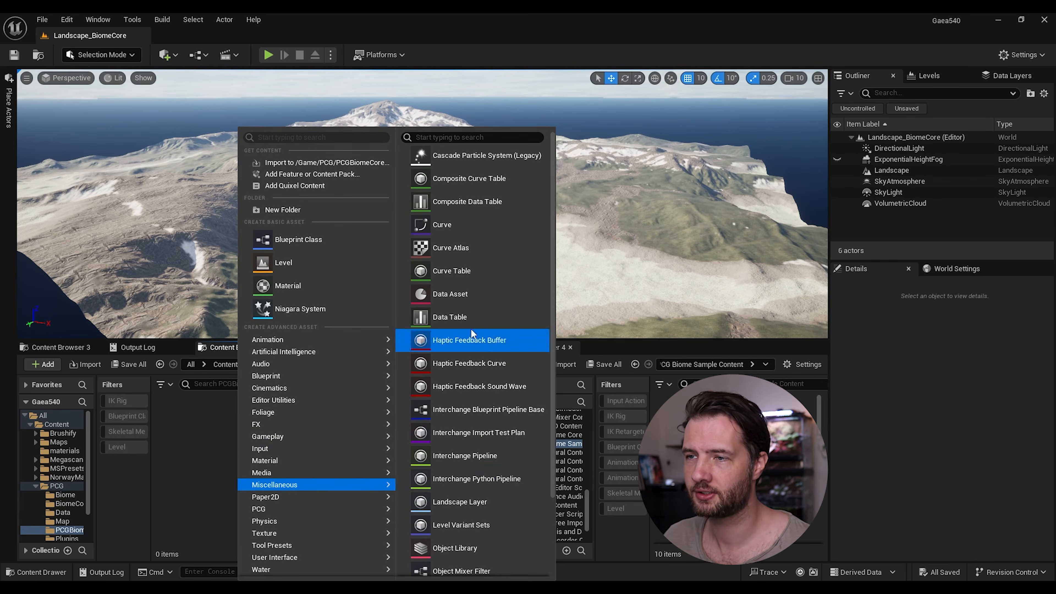
left_click(453, 294)
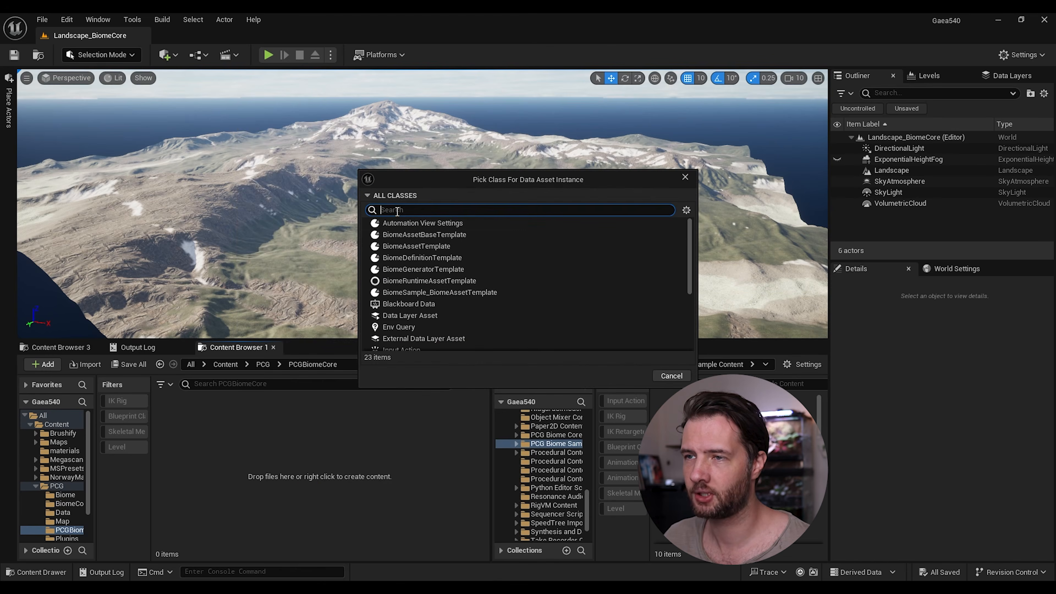
type("biome")
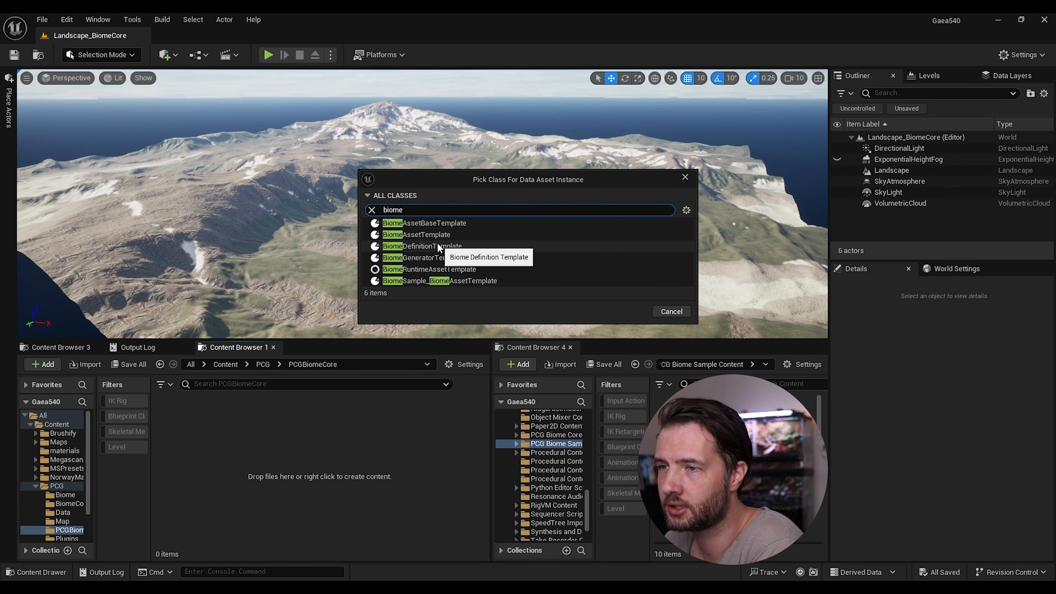
left_click(407, 246)
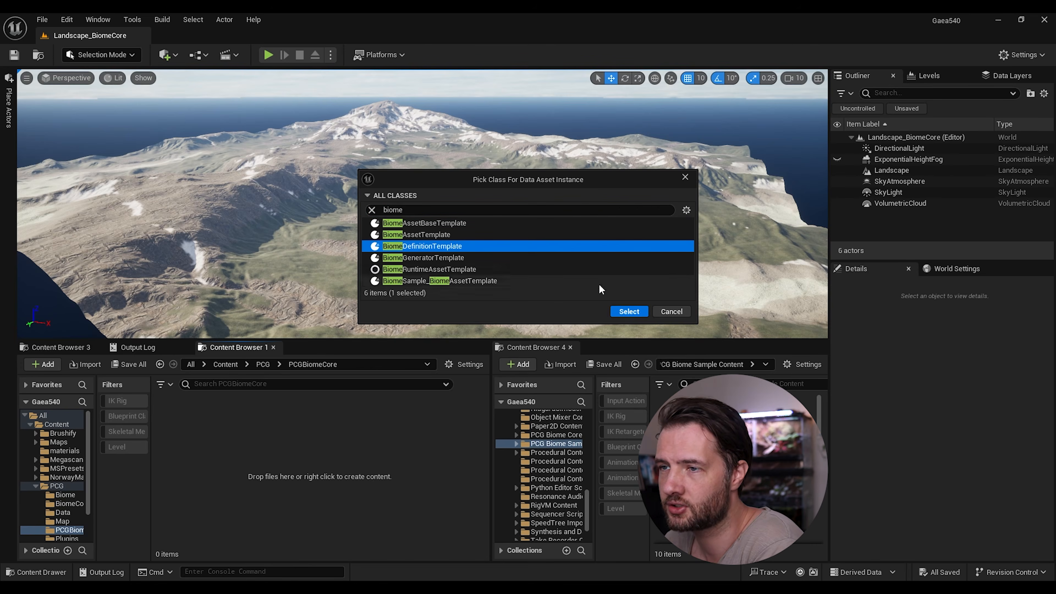
left_click(627, 313)
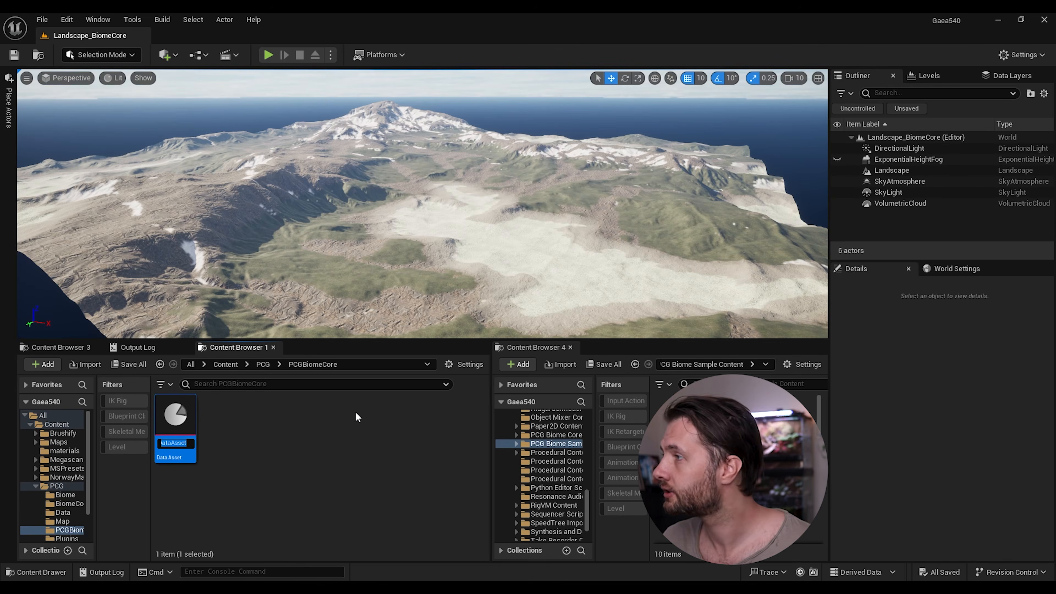
type("BD_")
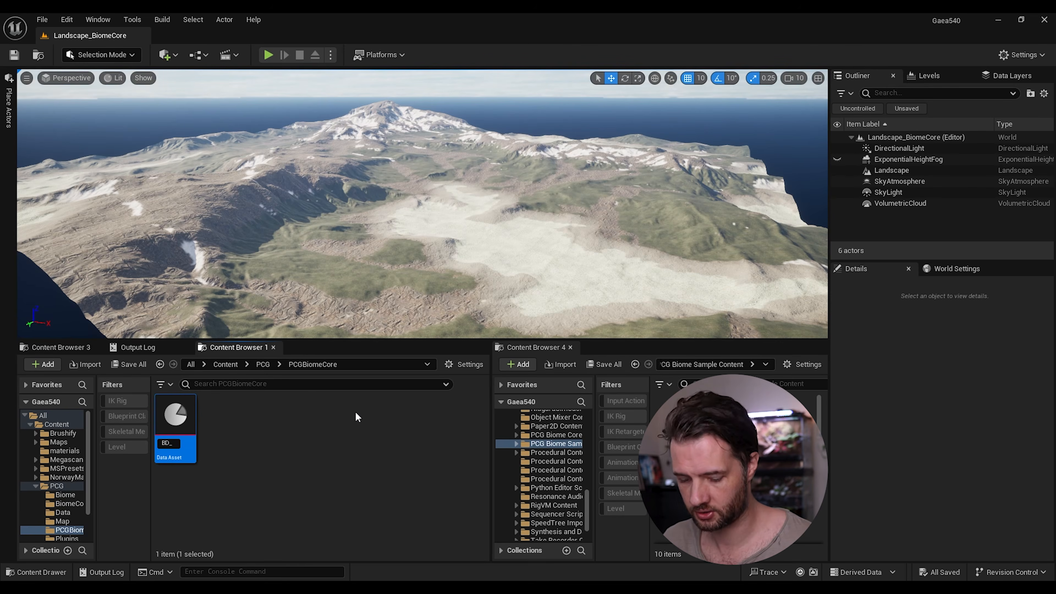
type("Forest")
key("Return")
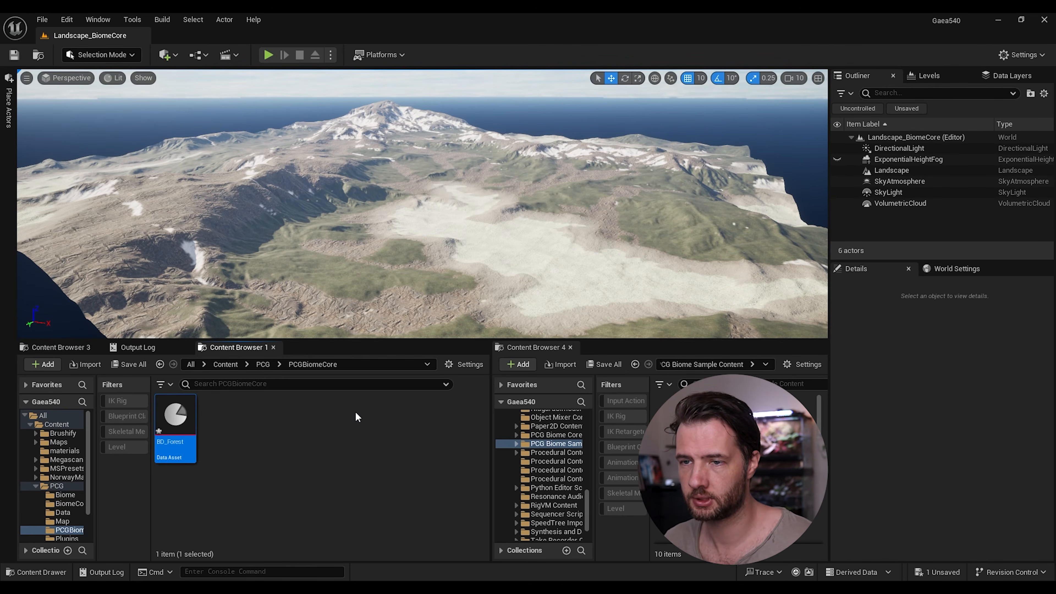
- Open the BD_Forest data asset and set its BiomeName to Forest
double_click(175, 416)
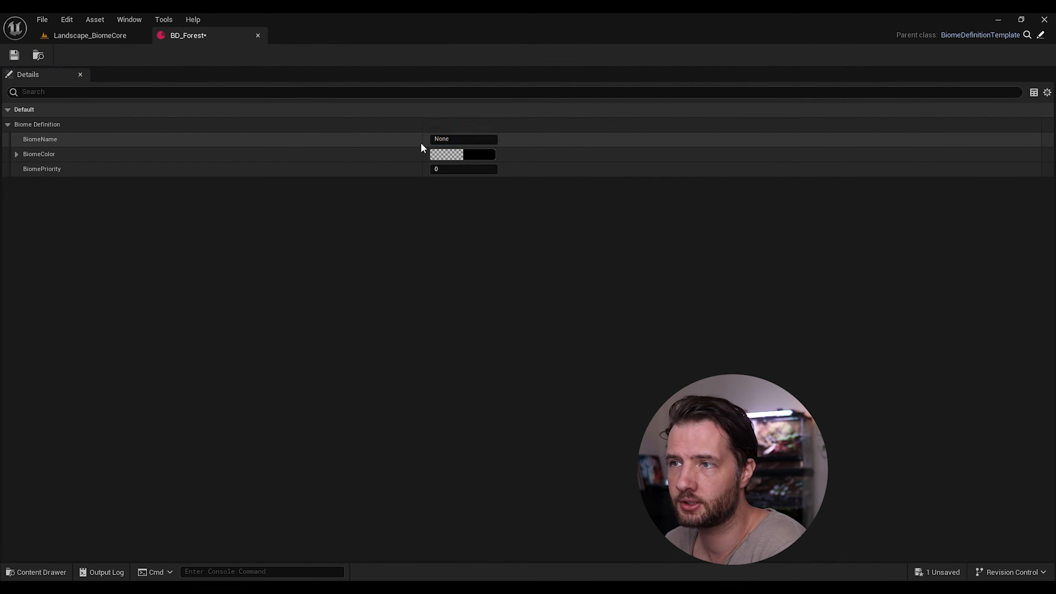
type("Fore")
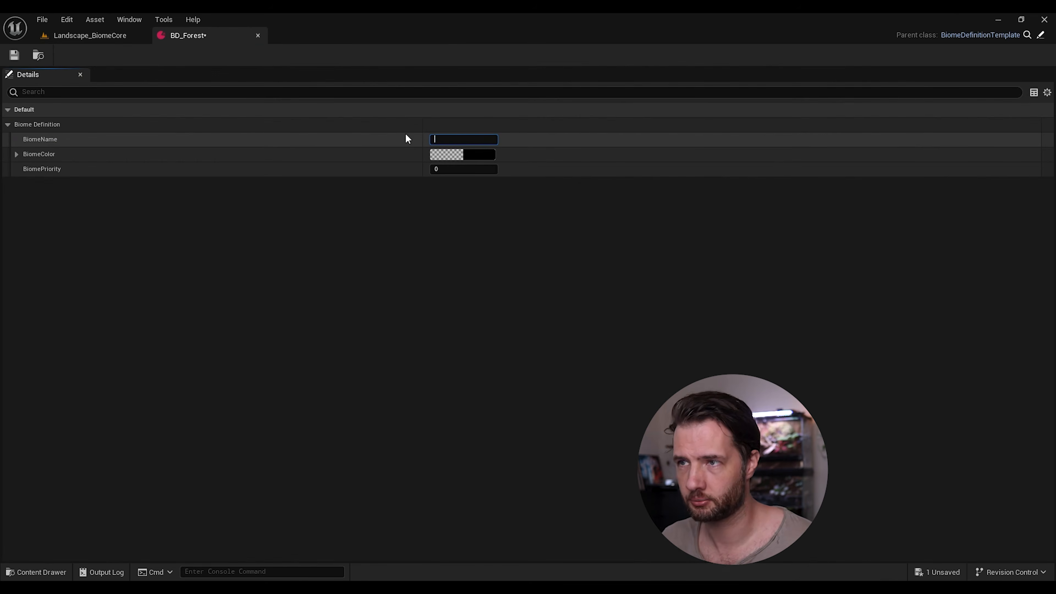
type("st")
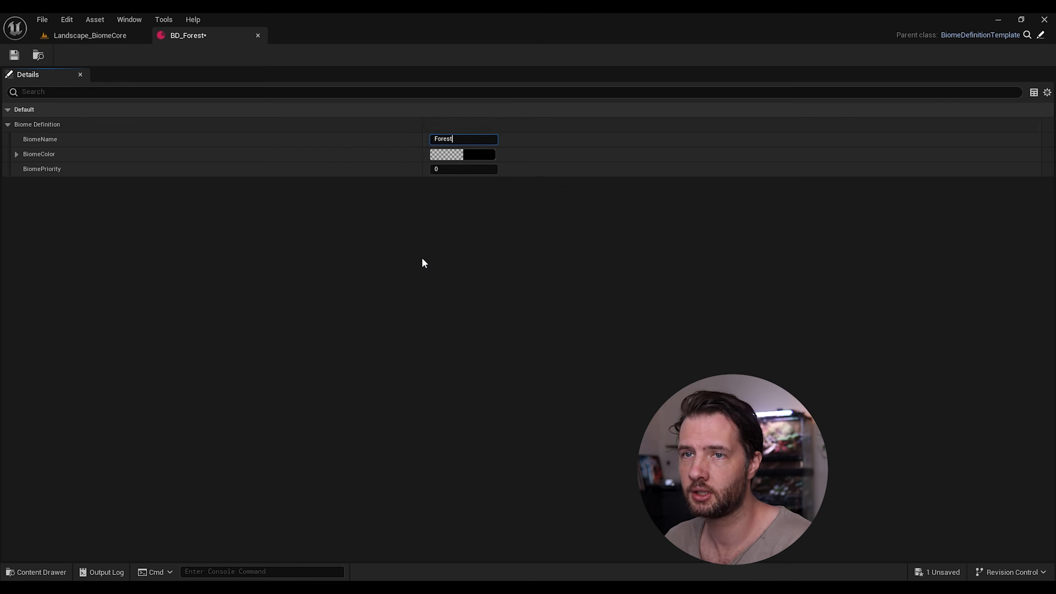
key("Return")
- Set BD_Forest's BiomeColor to green with the G channel at 1, and save and close the asset
left_click(484, 153)
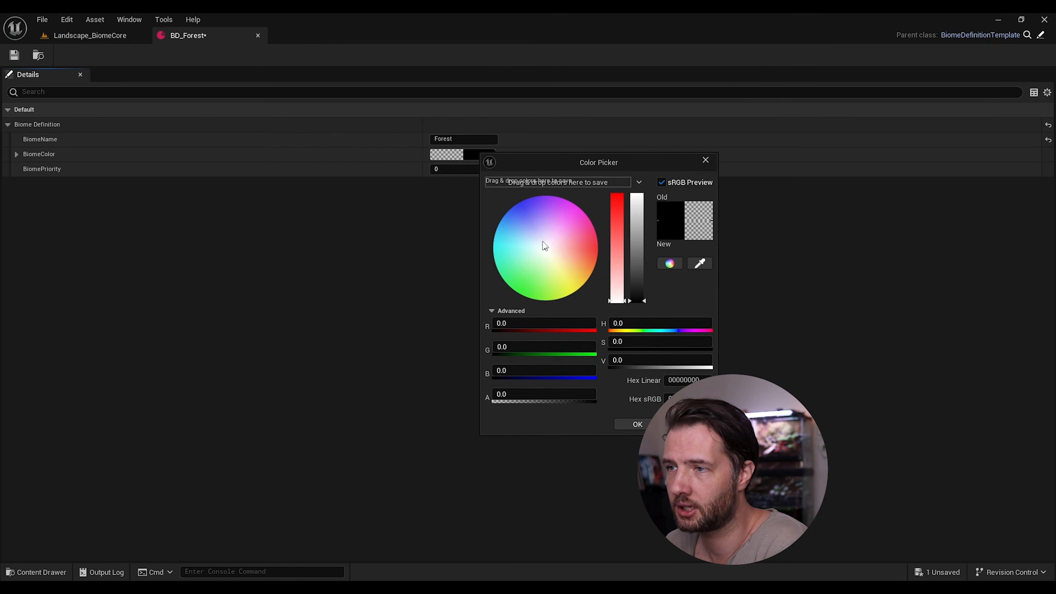
left_click(515, 351)
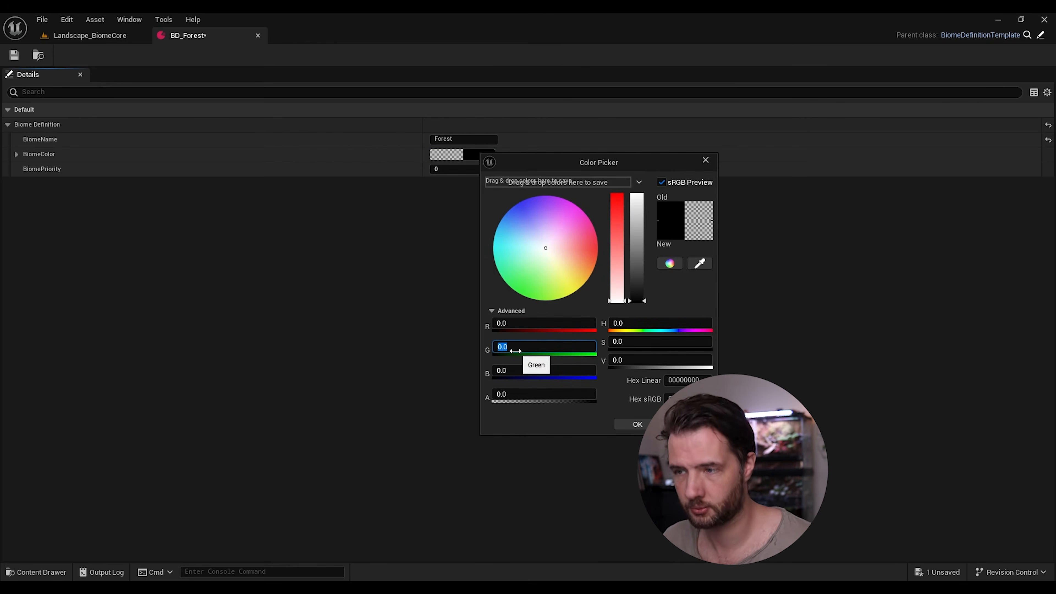
type("1")
key("Return")
left_click(637, 424)
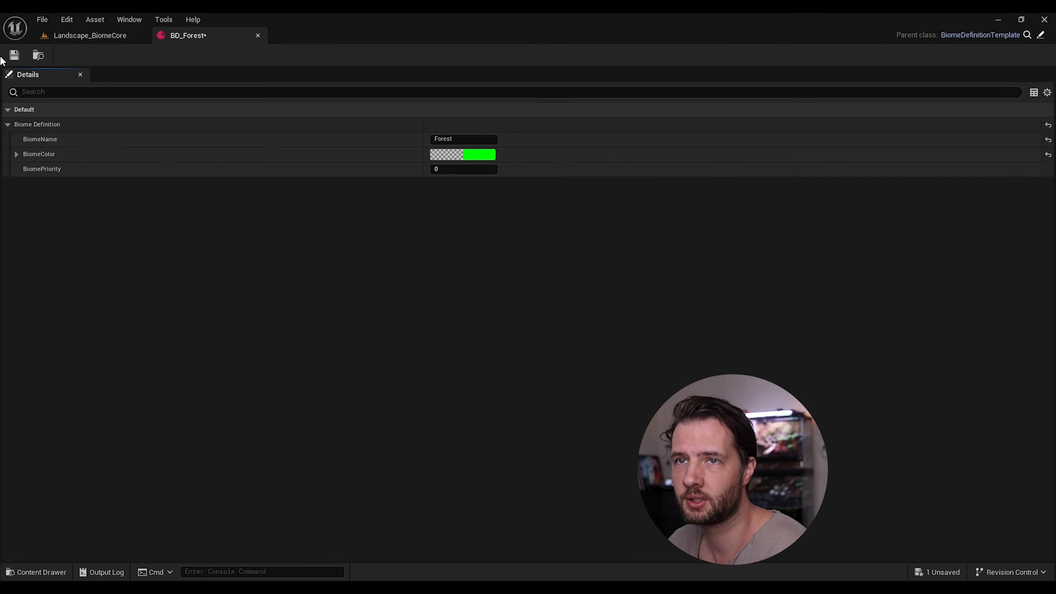
left_click(14, 55)
left_click(258, 35)
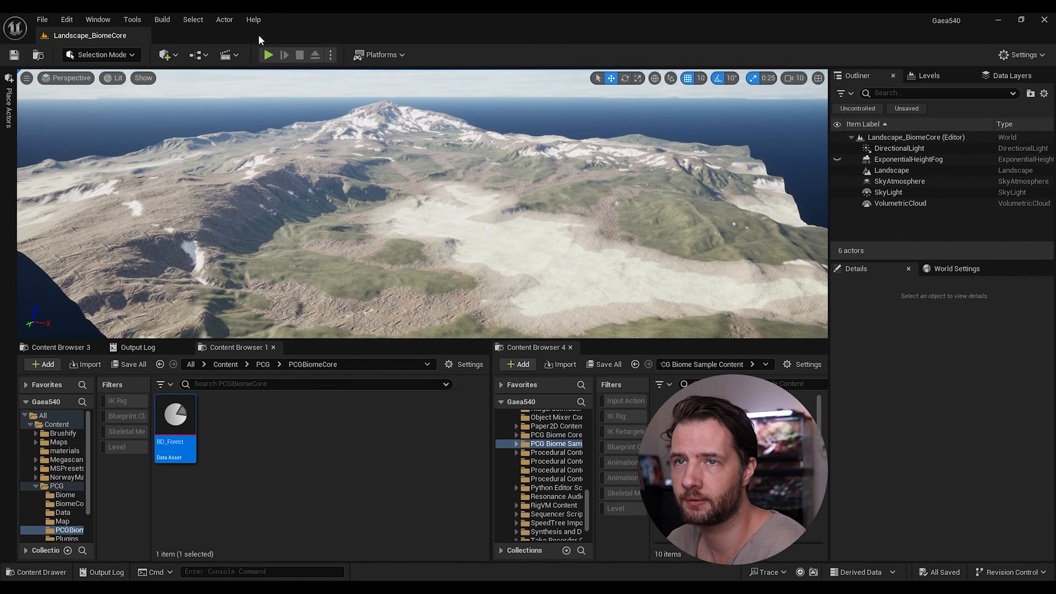
- Create a second data asset of class BiomeAssetTemplate in the PCGBiomeCore folder and name it BT_Forest
right_click(227, 447)
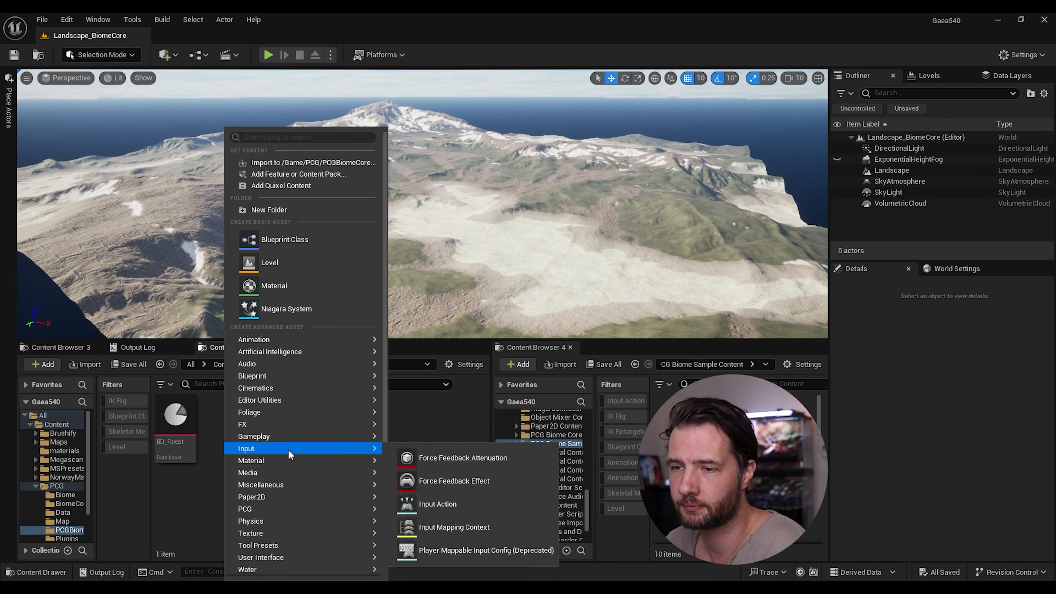
mouse_move(276, 485)
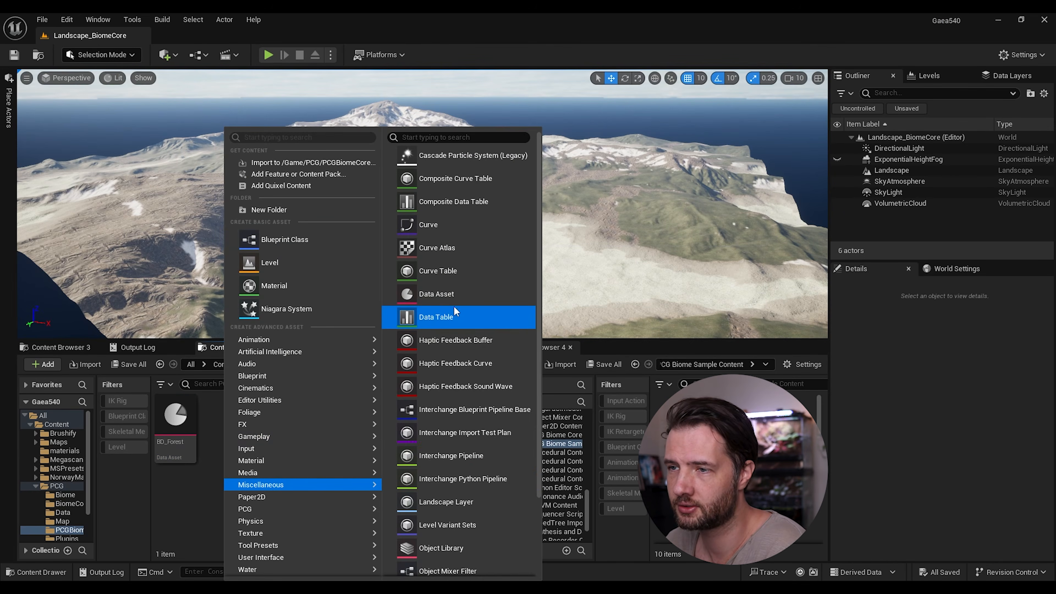
left_click(447, 295)
type("biome")
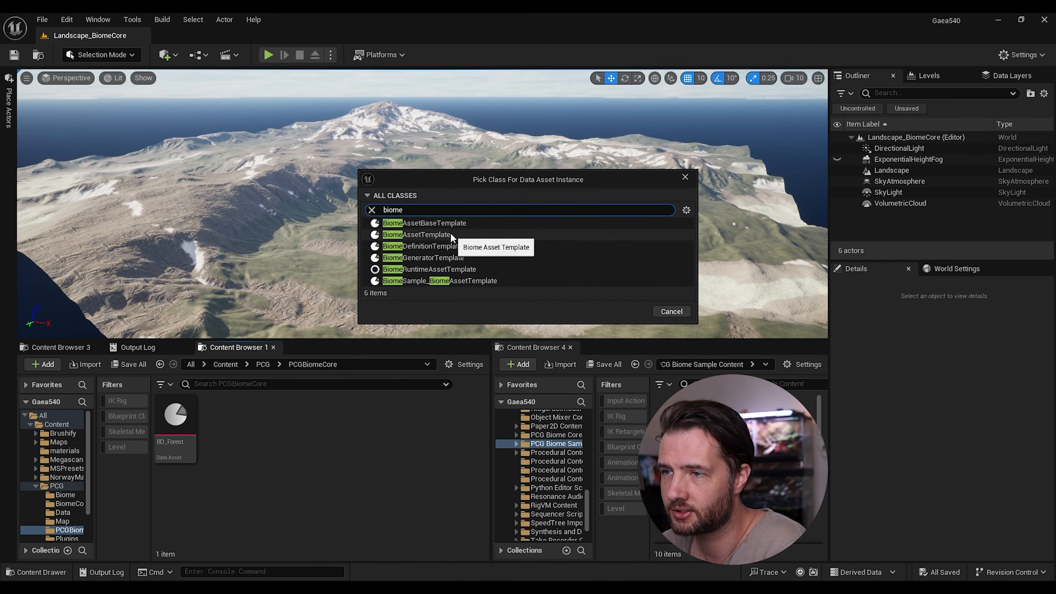
left_click(397, 236)
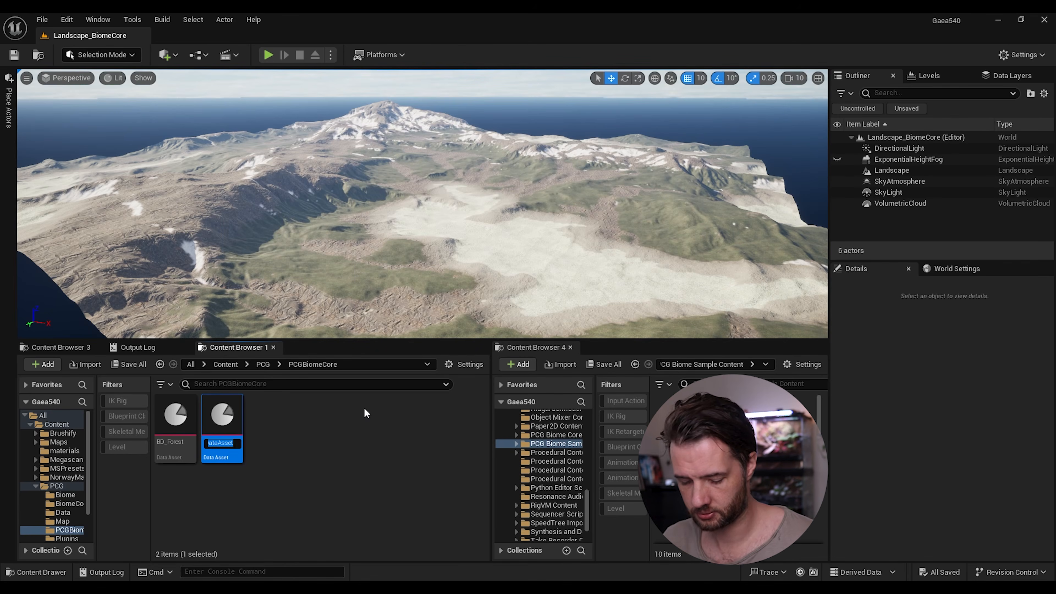
type("NT_")
key("BackSpace")
key("BackSpace")
key("BackSpace")
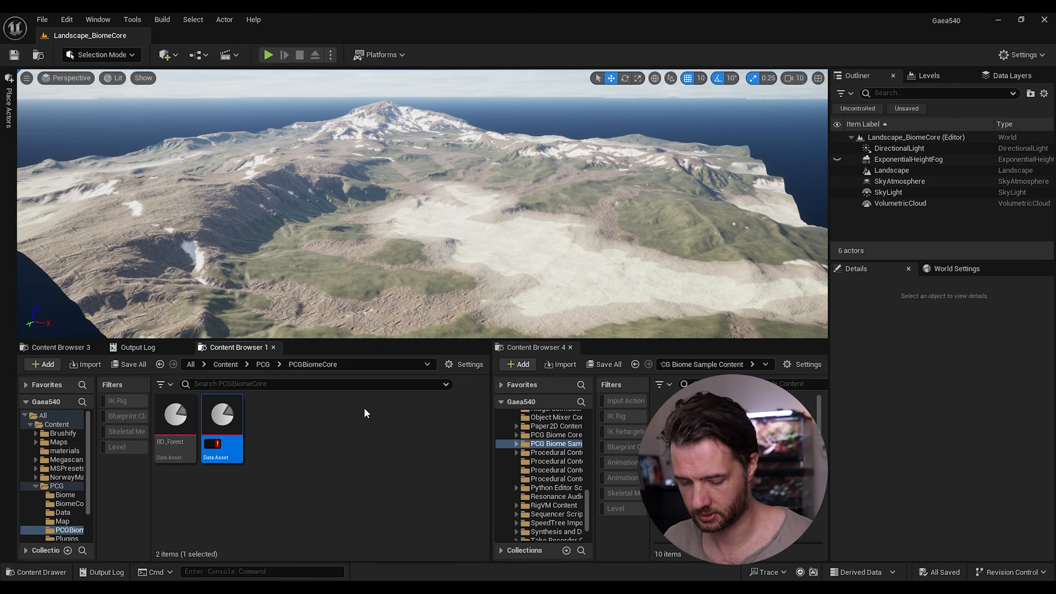
type("BT_Fore")
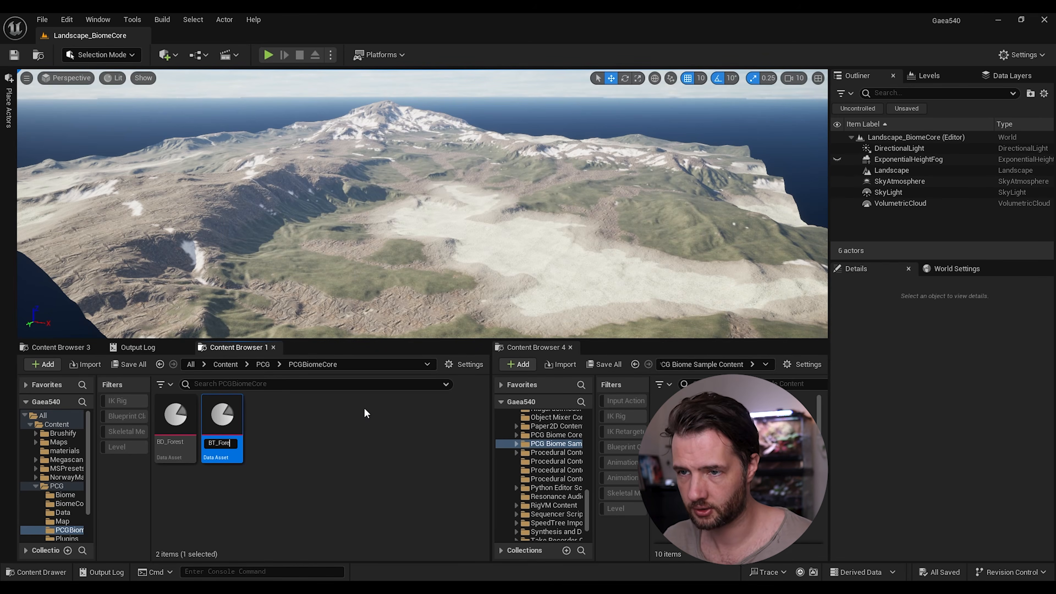
type("st")
key("Return")
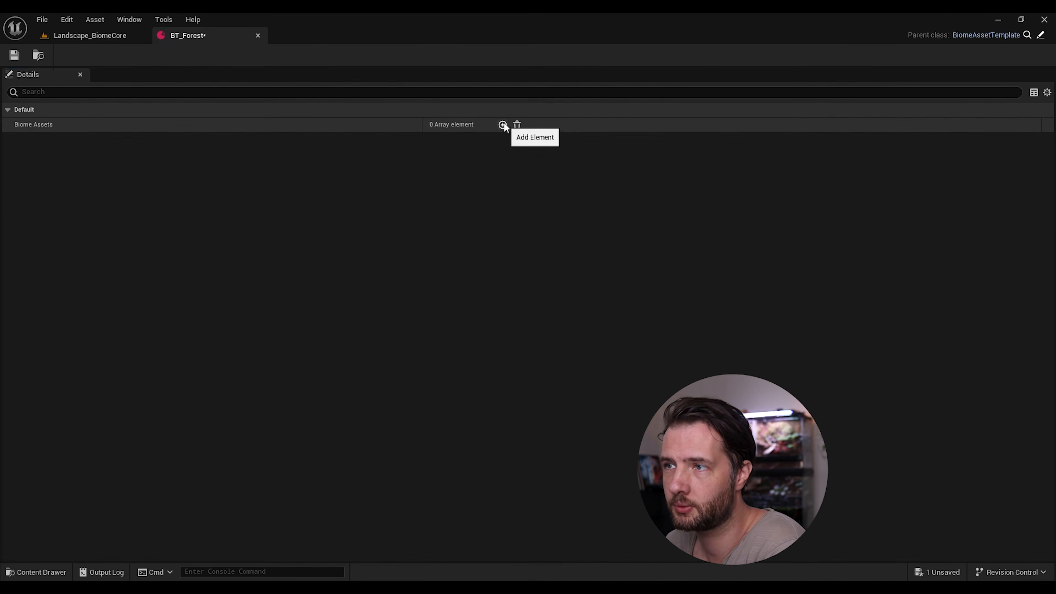
- Add an element to Biome Assets in BT_Forest and set its Generator to Shared_Trees
left_click(503, 126)
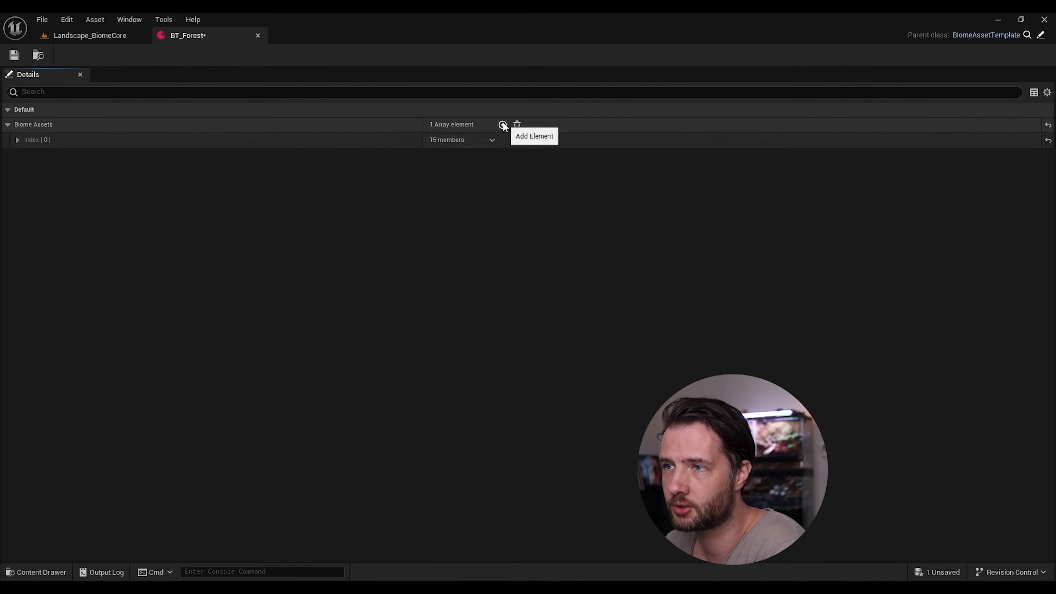
left_click(20, 140)
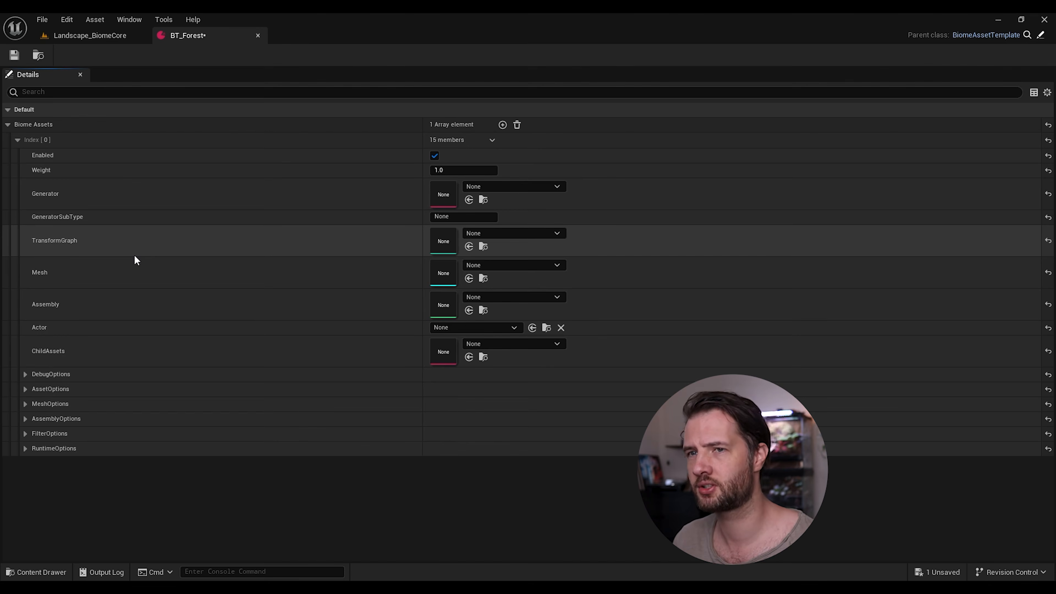
left_click(535, 188)
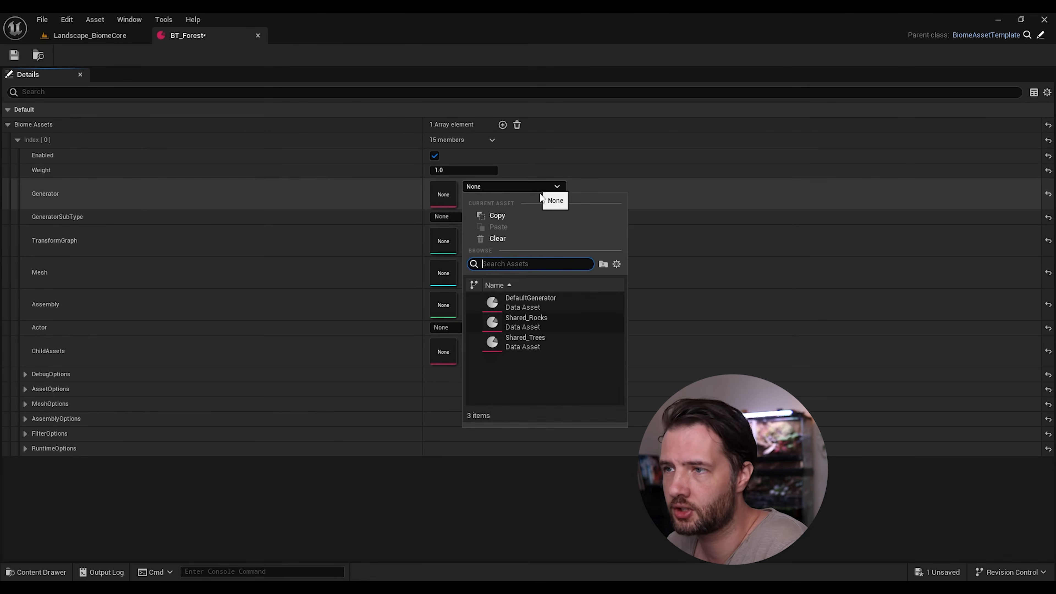
left_click(528, 341)
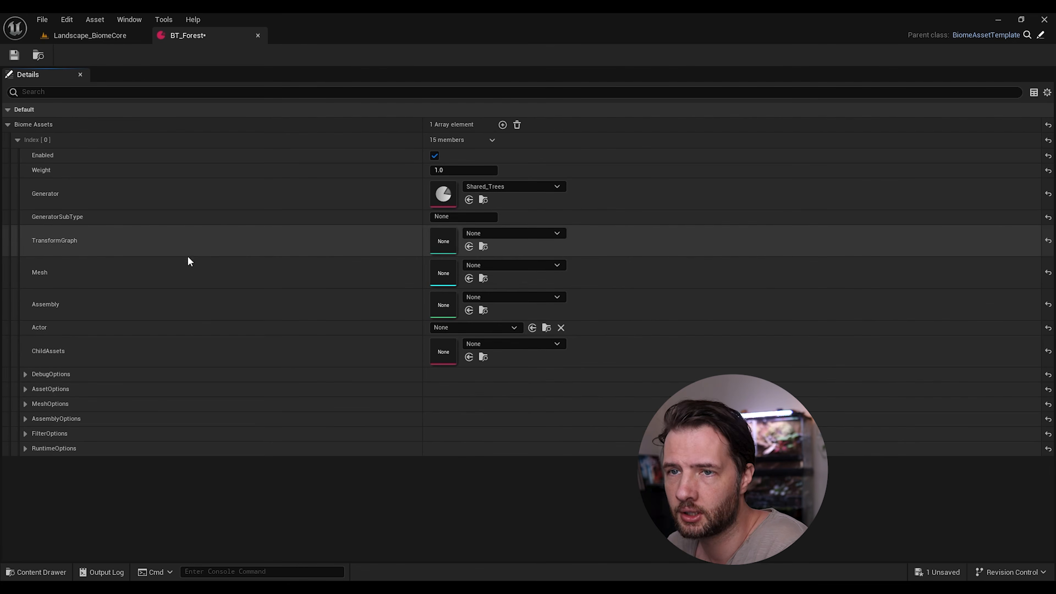
- Assign the PCG_Tree_01 static mesh as the Mesh of the first Biome Assets element
left_click(513, 264)
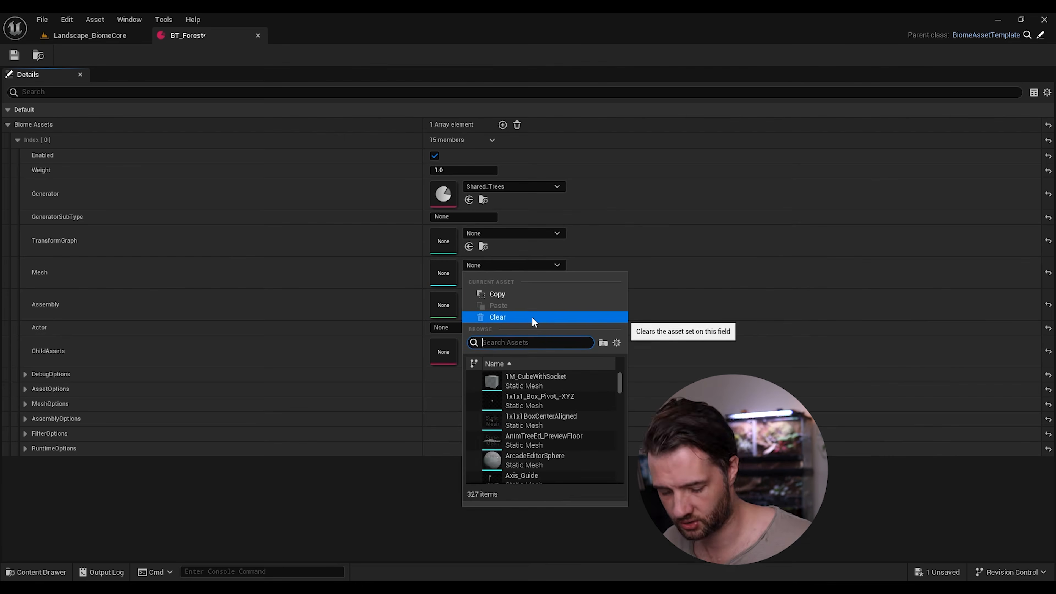
type("tree")
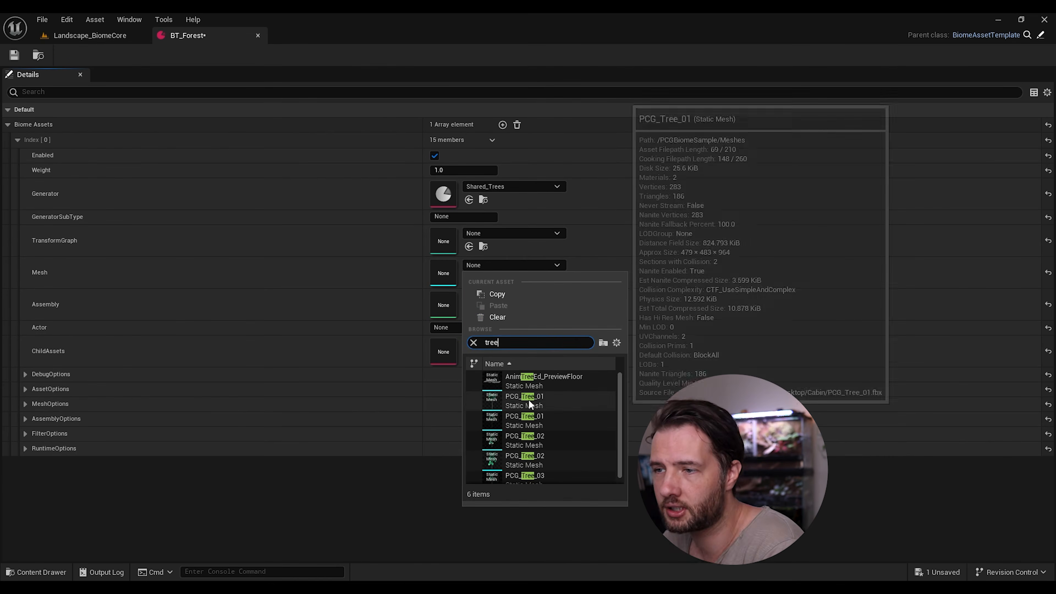
left_click(530, 399)
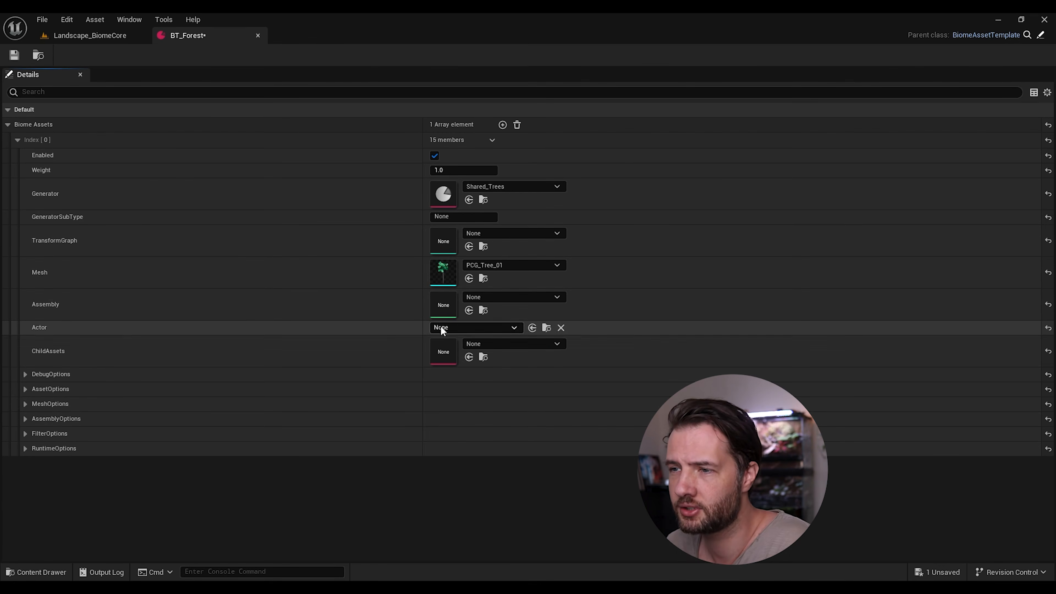
- Expand the DebugOptions and AssetOptions of the first Biome Assets element in BT_Forest and enable SelfPrune
scroll(66, 422, "down", 5)
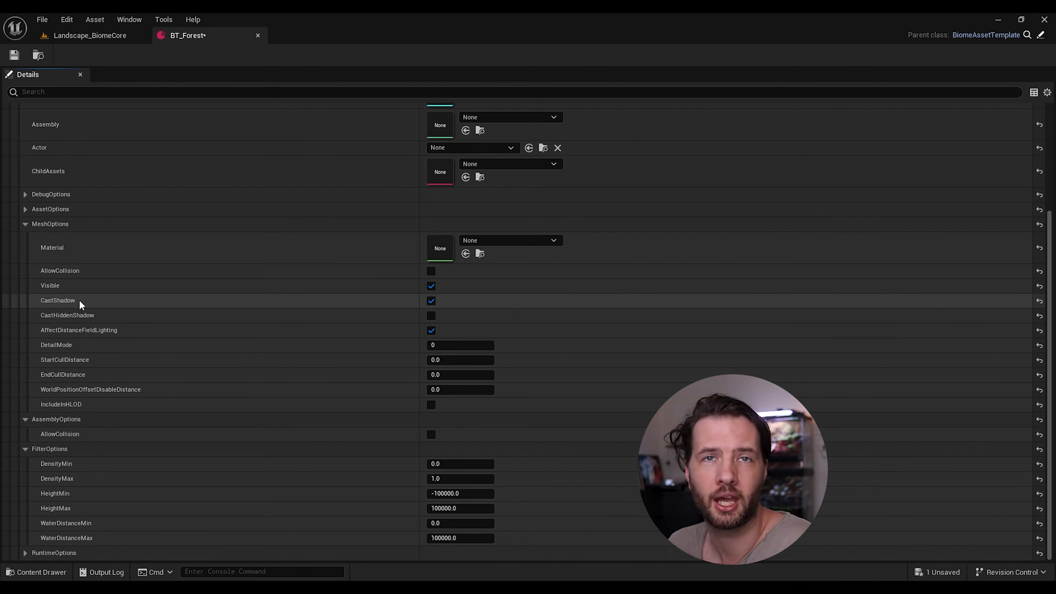
scroll(79, 300, "up", 5)
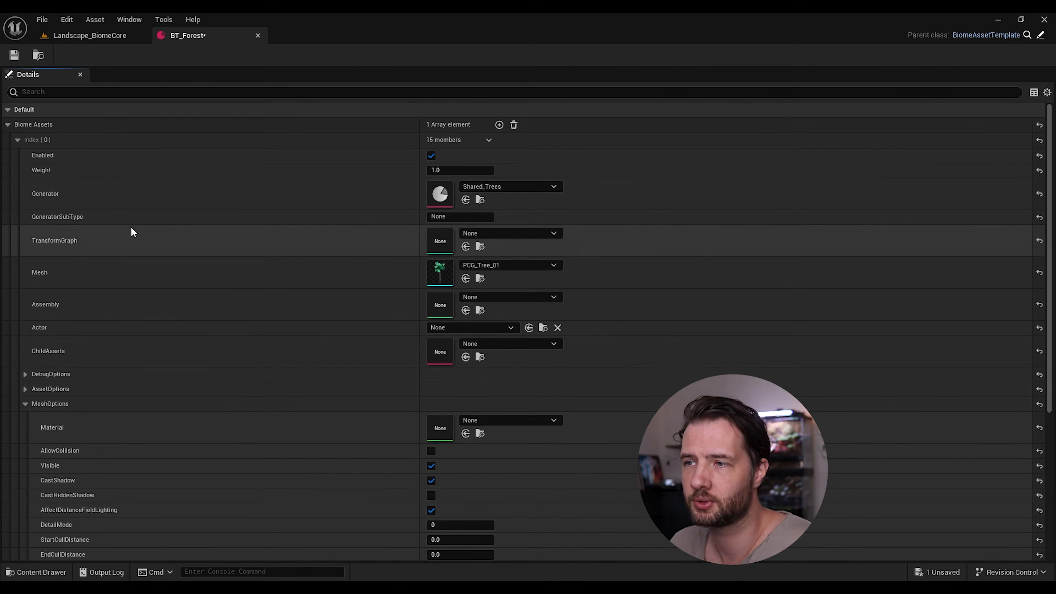
scroll(126, 232, "down", 6)
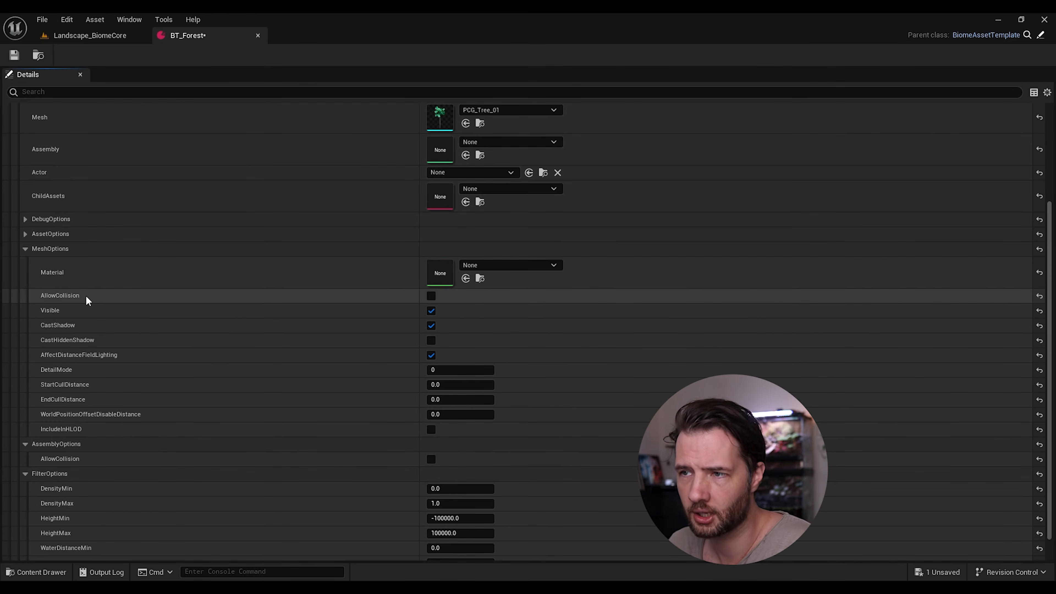
scroll(101, 333, "up", 4)
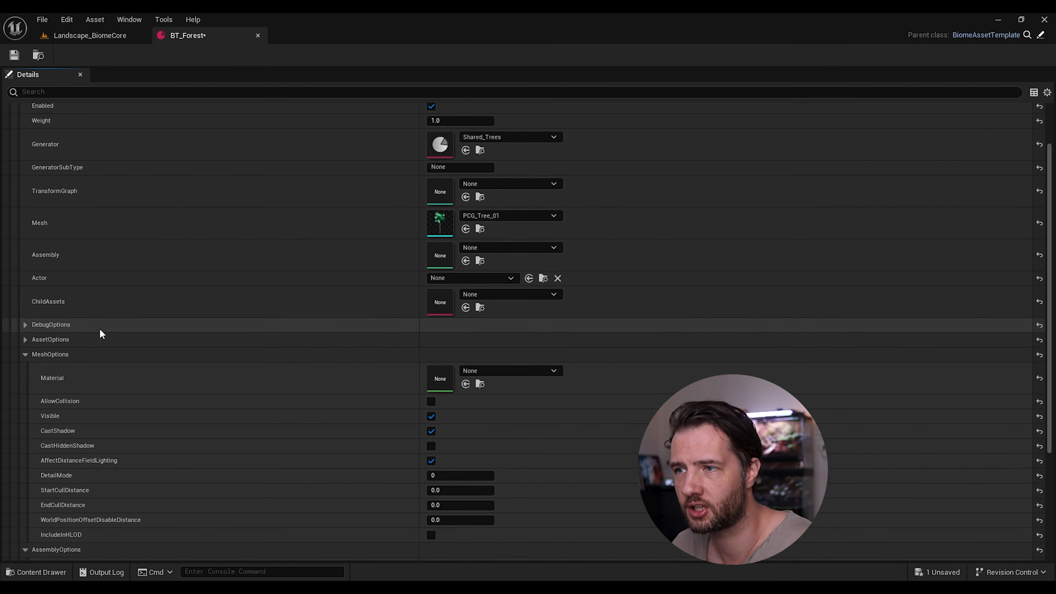
scroll(100, 335, "up", 2)
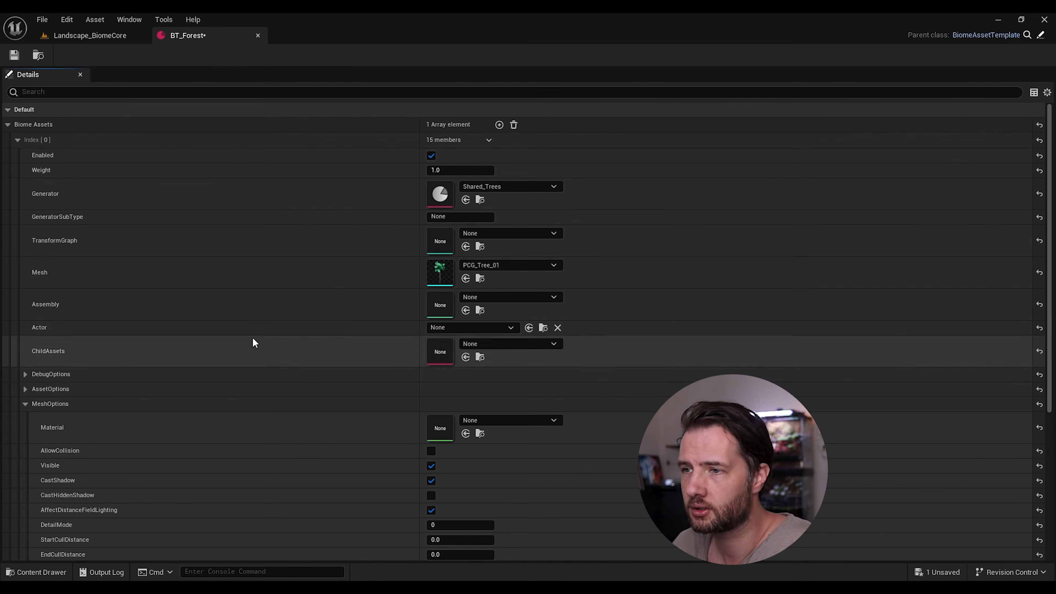
left_click(26, 374)
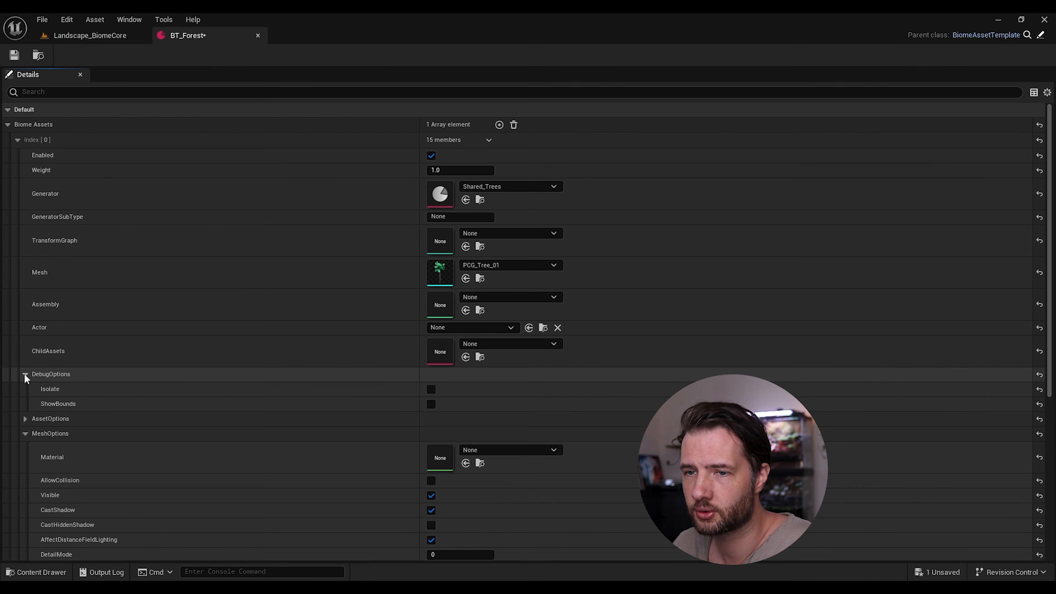
left_click(25, 419)
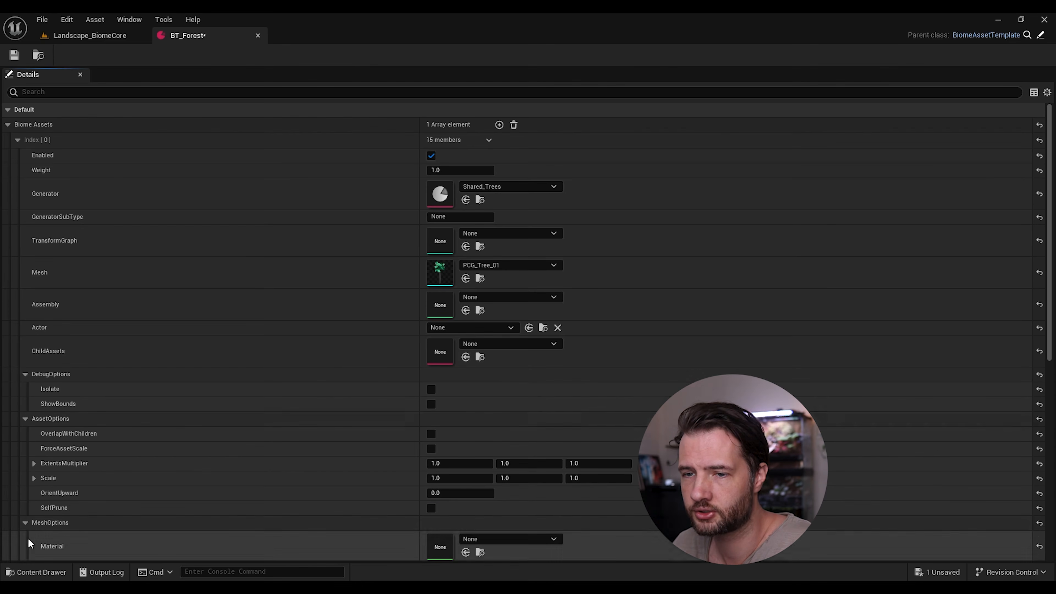
scroll(42, 499, "down", 2)
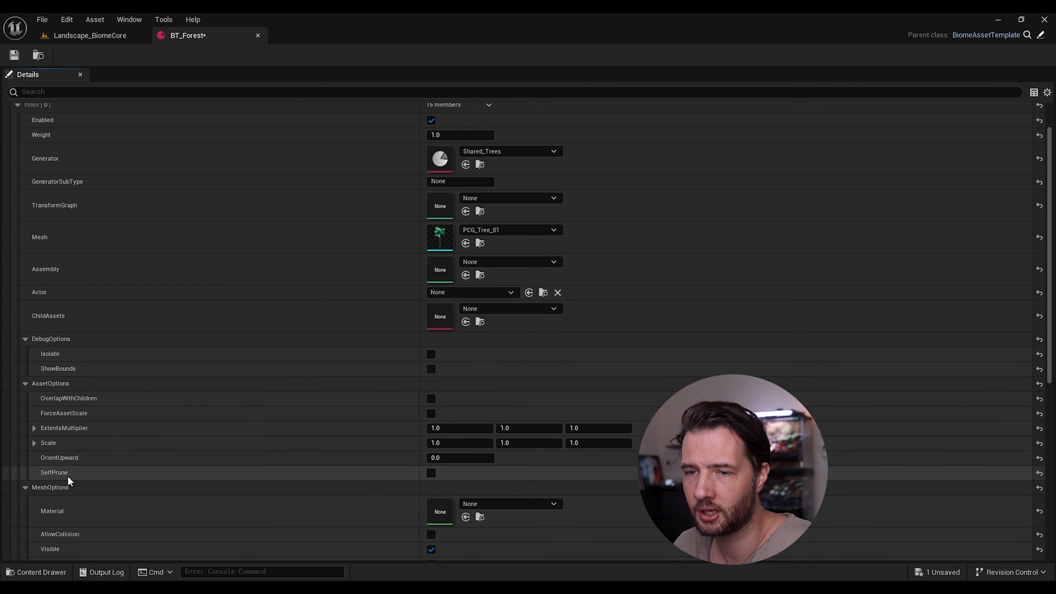
left_click(431, 473)
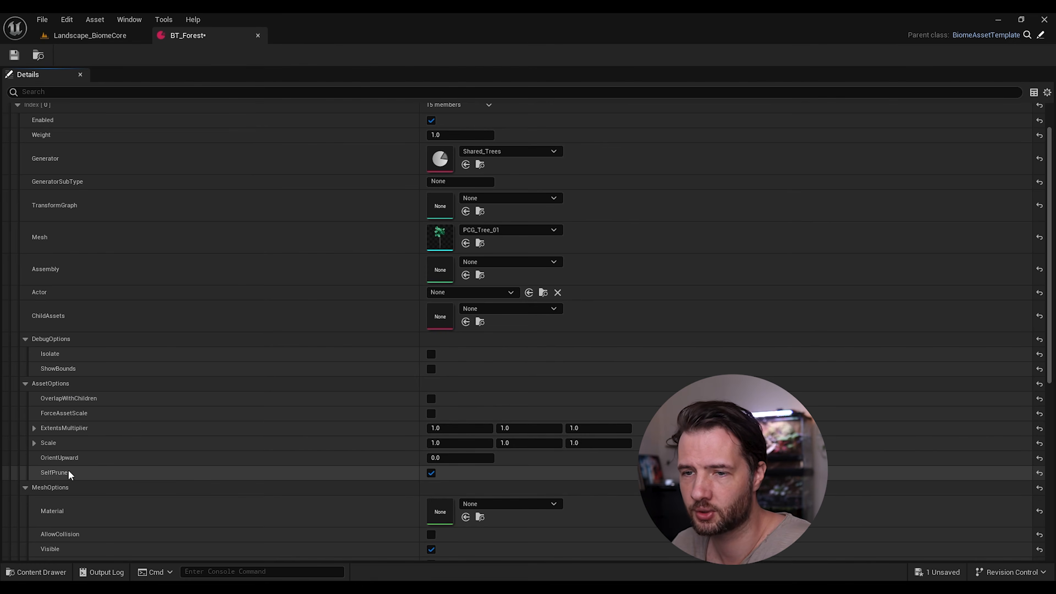
- Review the remaining mesh and filter options of BT_Forest, and save and close the asset
scroll(290, 220, "down", 12)
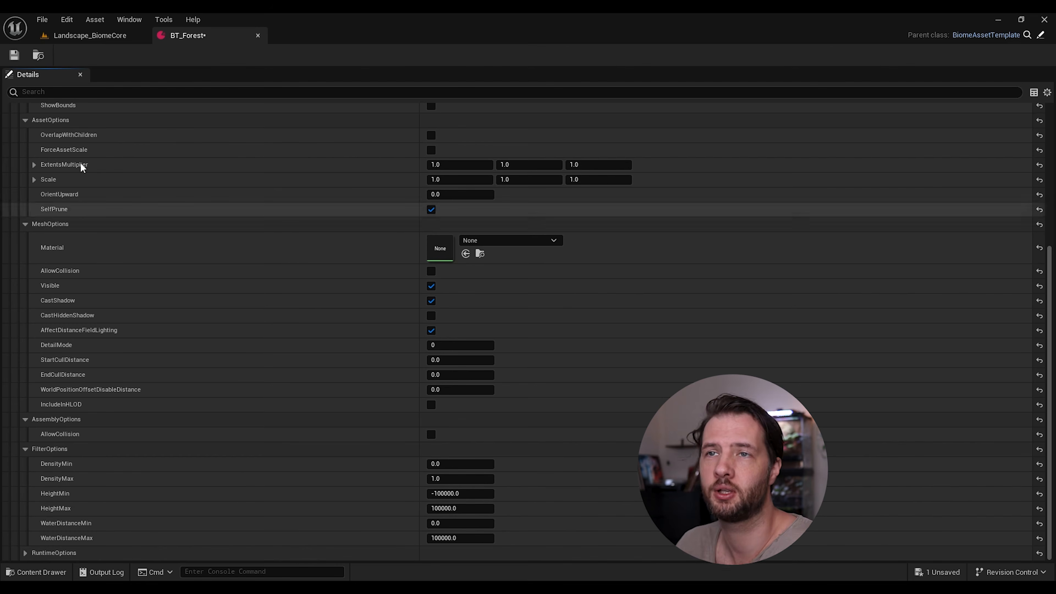
left_click(10, 61)
left_click(258, 35)
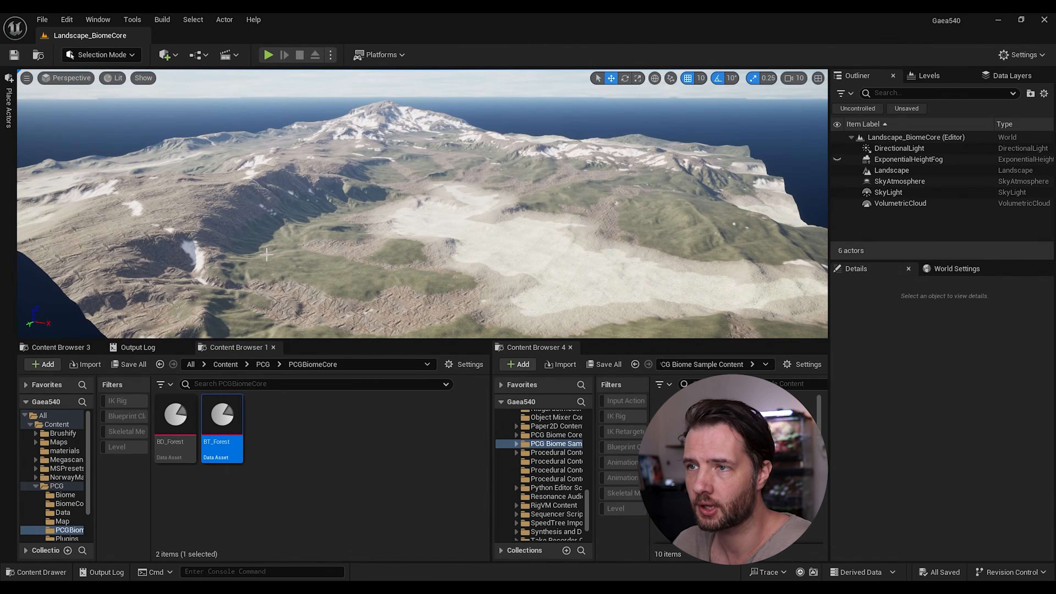
- Bring up the asset creation options for the PCGBiomeCore folder
left_click(300, 426)
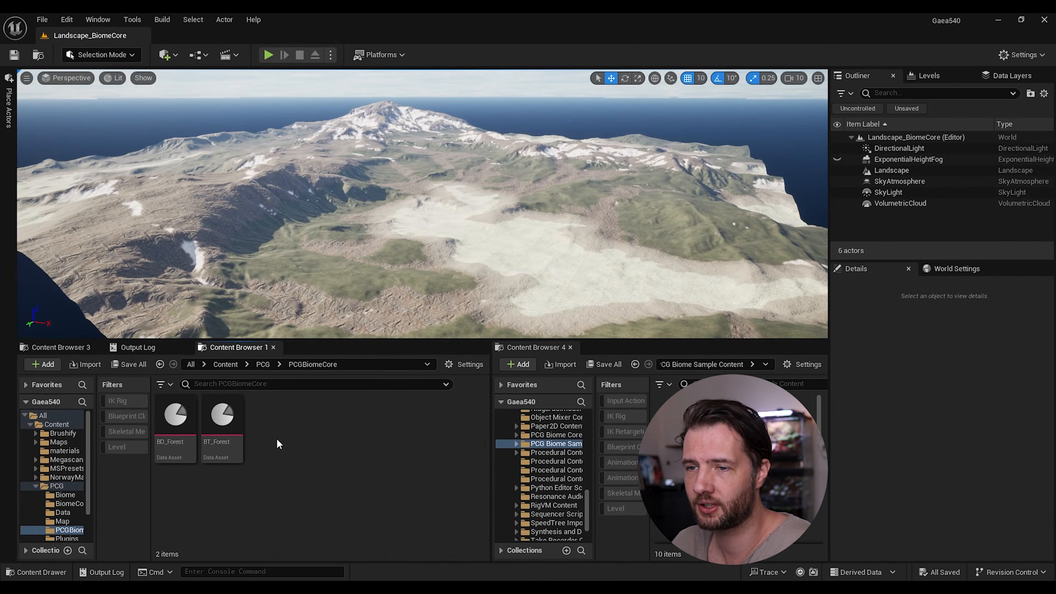
right_click(293, 443)
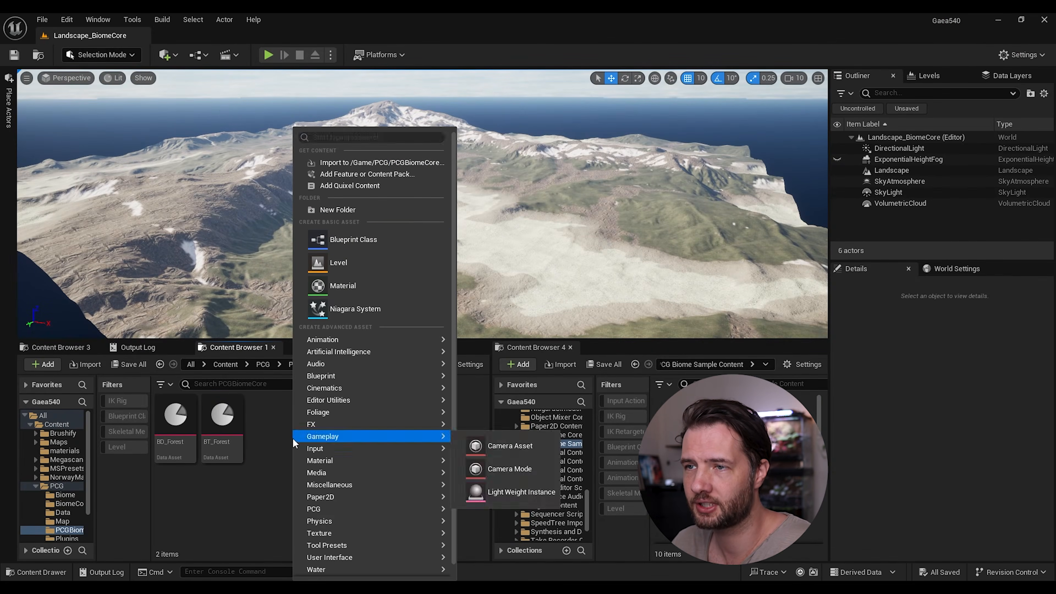
- Create a Blueprint Class with BP_PCGBiomeCore as parent and name it BP_BiomeCore
left_click(360, 240)
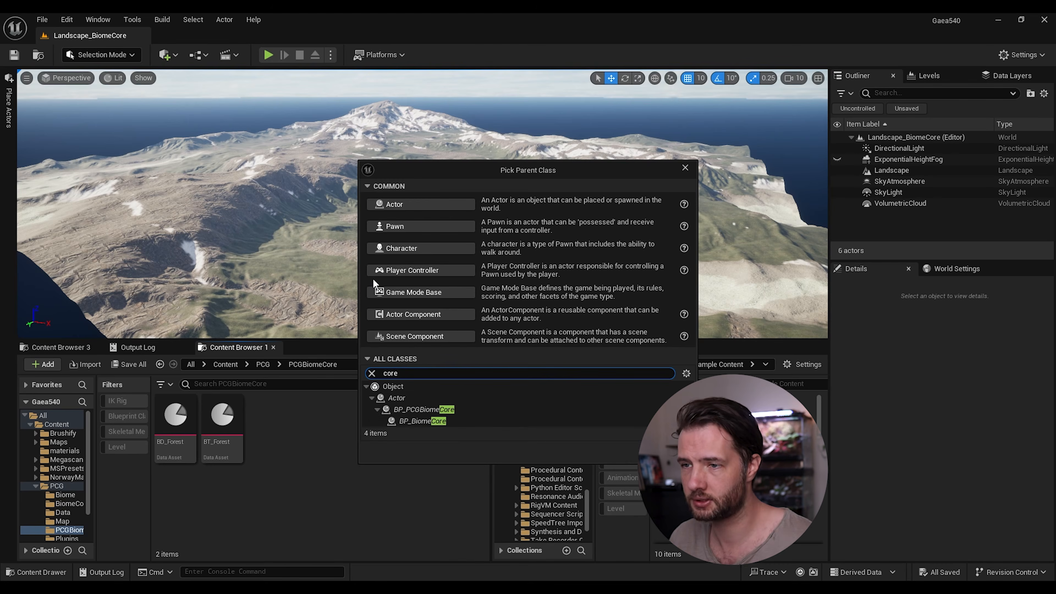
left_click(421, 410)
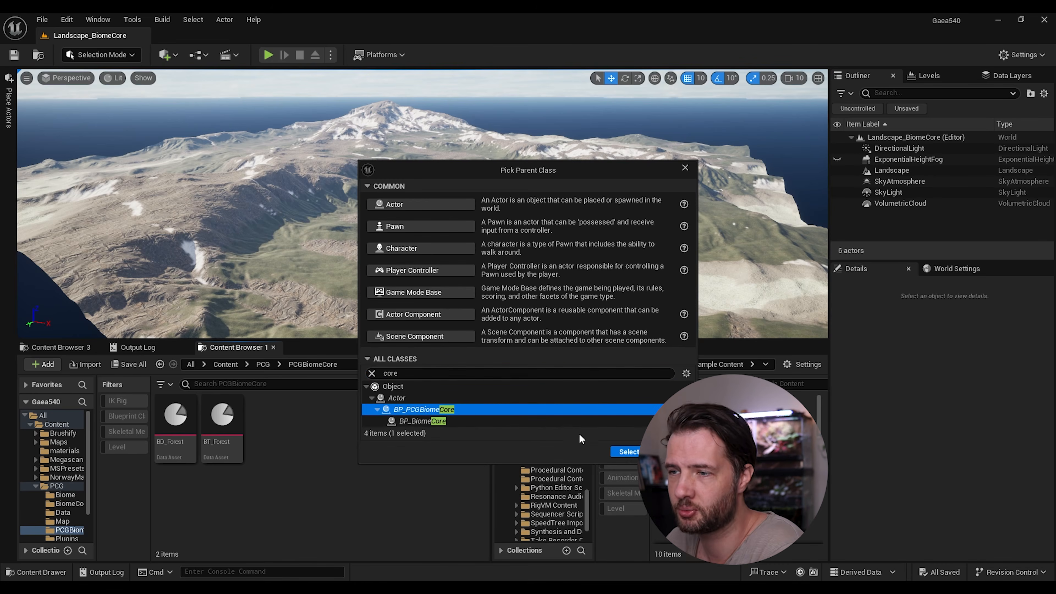
left_click(625, 451)
type("BP_Bio")
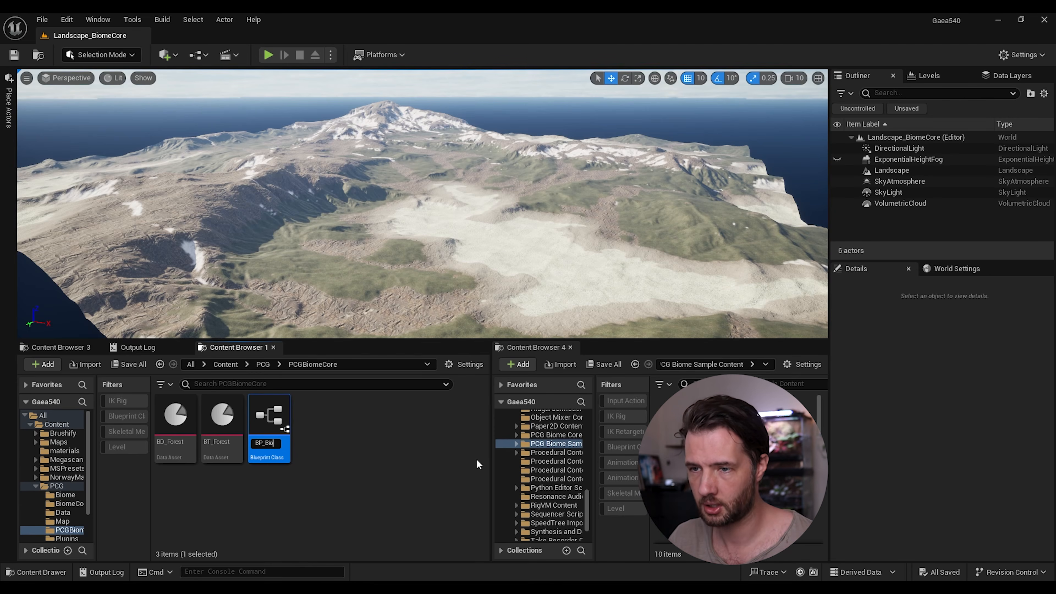
key("Return")
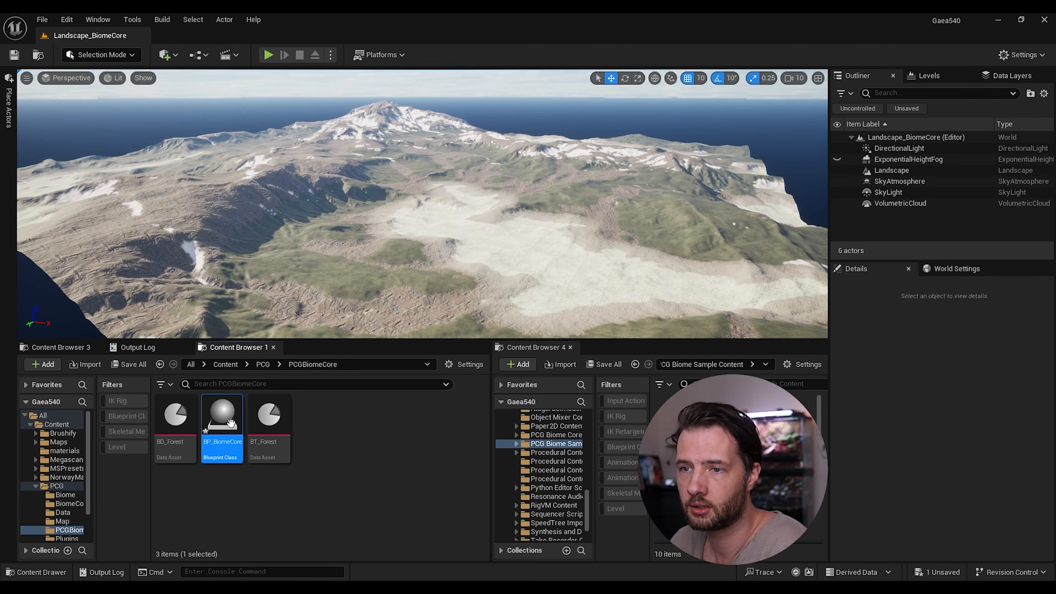
- Place BP_BiomeCore on the landscape, shift it along the X axis over the pale valley, and save the level
left_click_drag(231, 423, 439, 168)
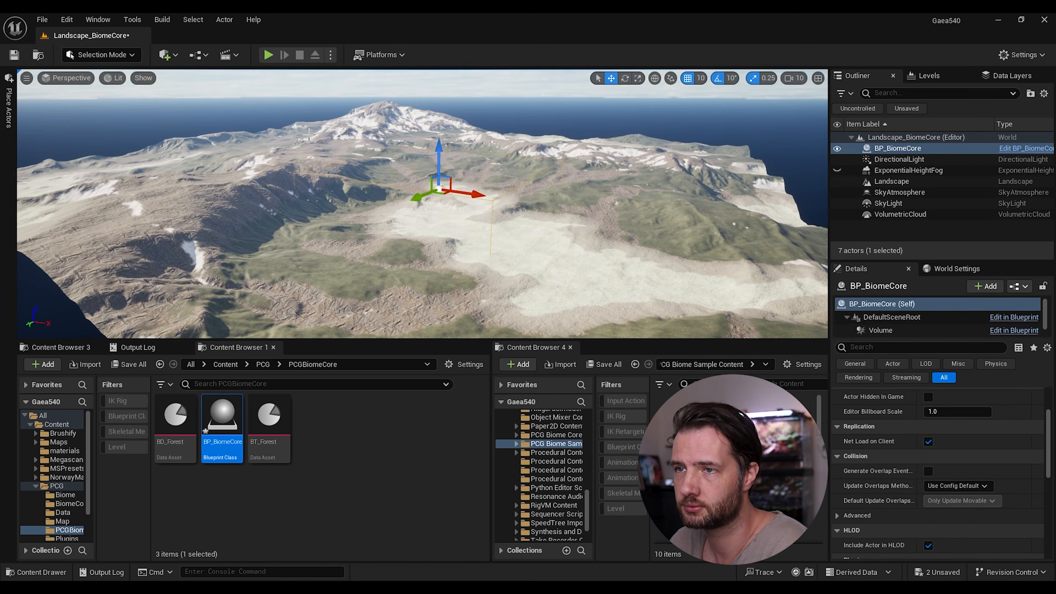
left_click(14, 54)
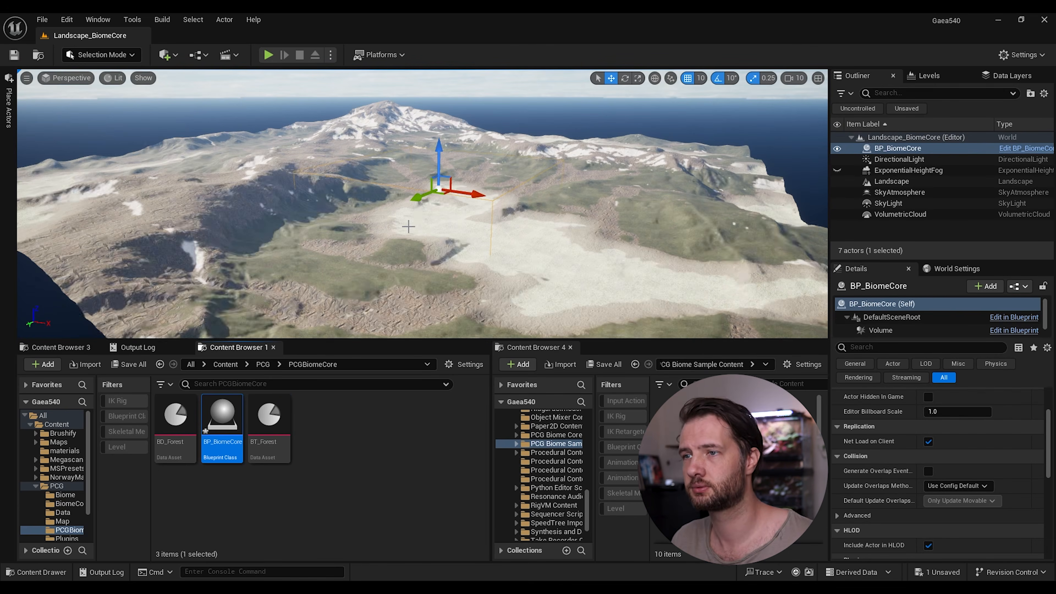
key("w")
mouse_move(422, 203)
right_mouse_down()
mouse_move(452, 204)
mouse_move(478, 237)
mouse_move(445, 206)
mouse_move(405, 202)
right_mouse_up()
key("a")
mouse_move(469, 202)
left_mouse_down()
mouse_move(441, 193)
mouse_move(486, 199)
left_mouse_up()
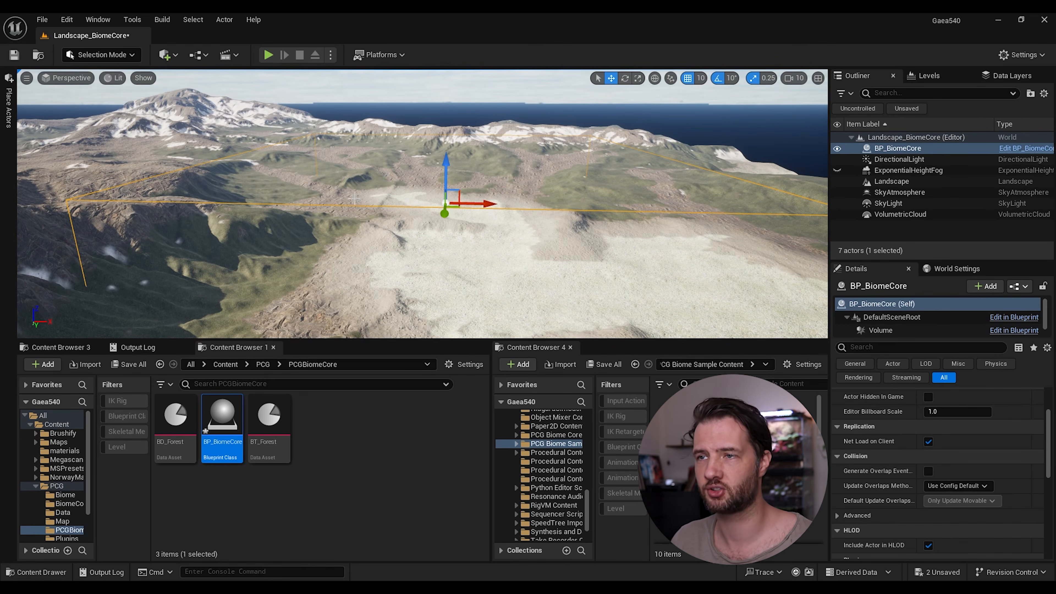
mouse_move(400, 258)
right_mouse_down()
mouse_move(384, 278)
mouse_move(406, 250)
mouse_move(400, 257)
right_mouse_up()
key("w")
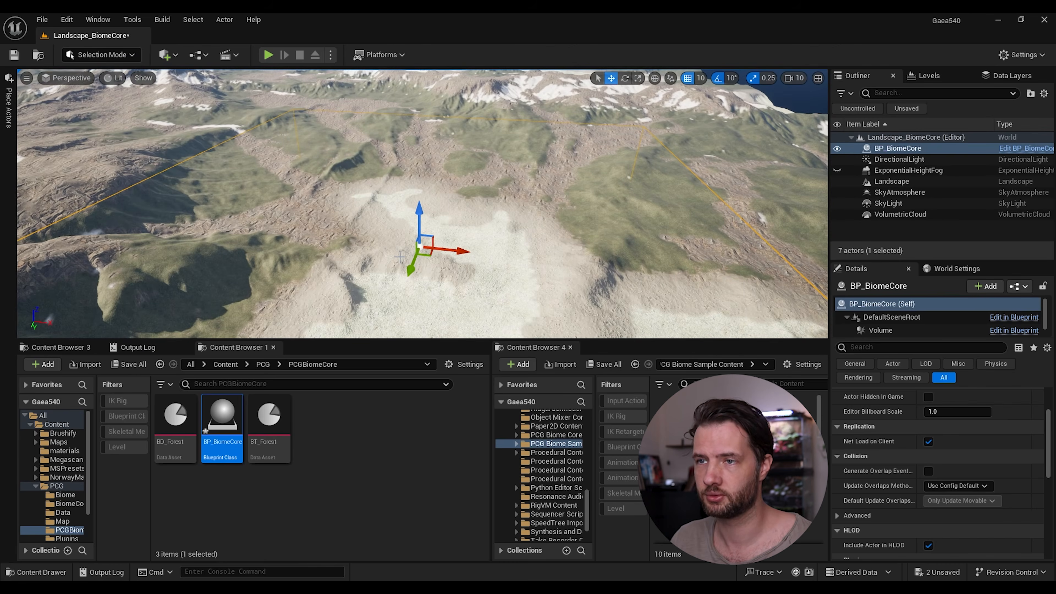
left_click(13, 55)
- Create a second Blueprint Class with BP_PCGBiomeVolume as parent and name it BP_BiomeVolume
left_click(317, 434)
right_click(319, 431)
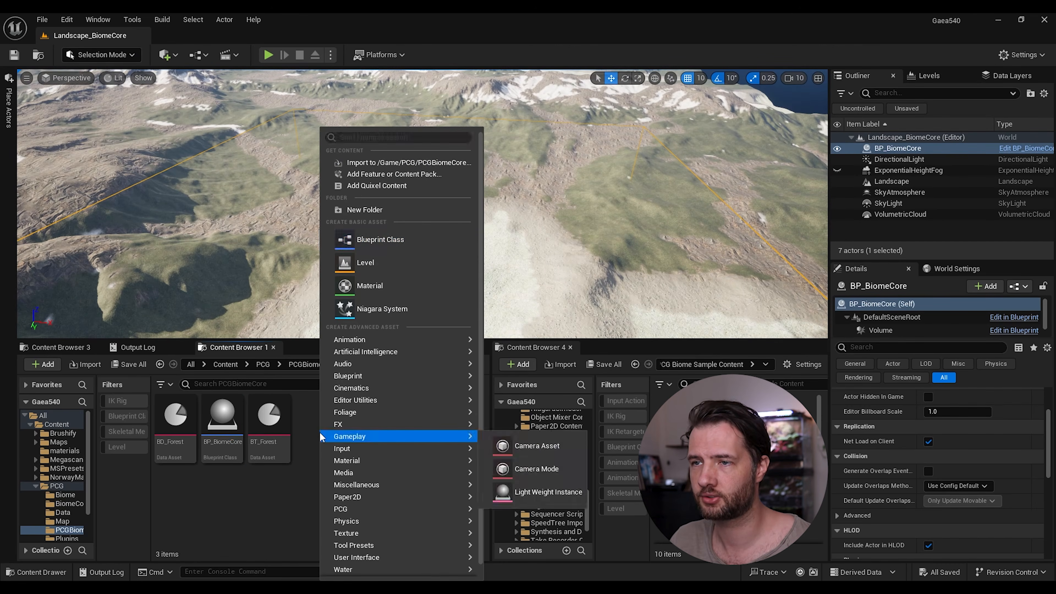
left_click(373, 240)
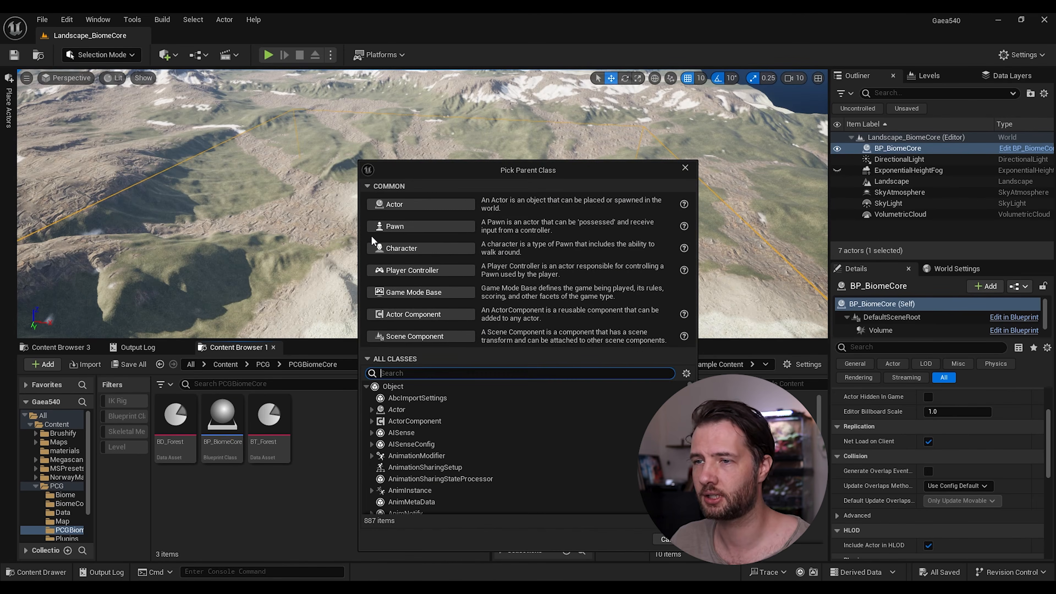
type("biome")
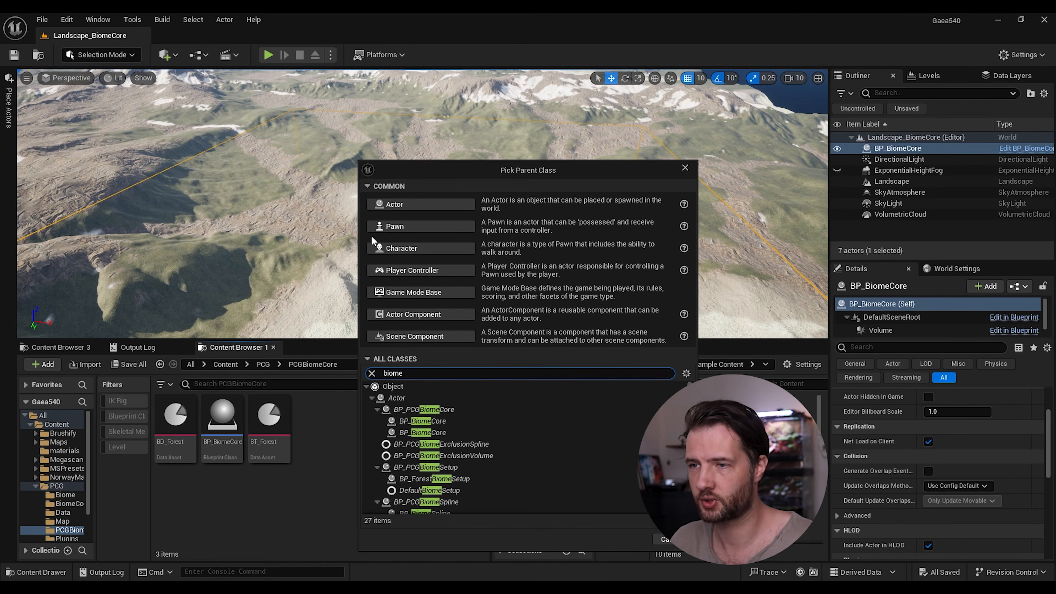
scroll(475, 430, "down", 3)
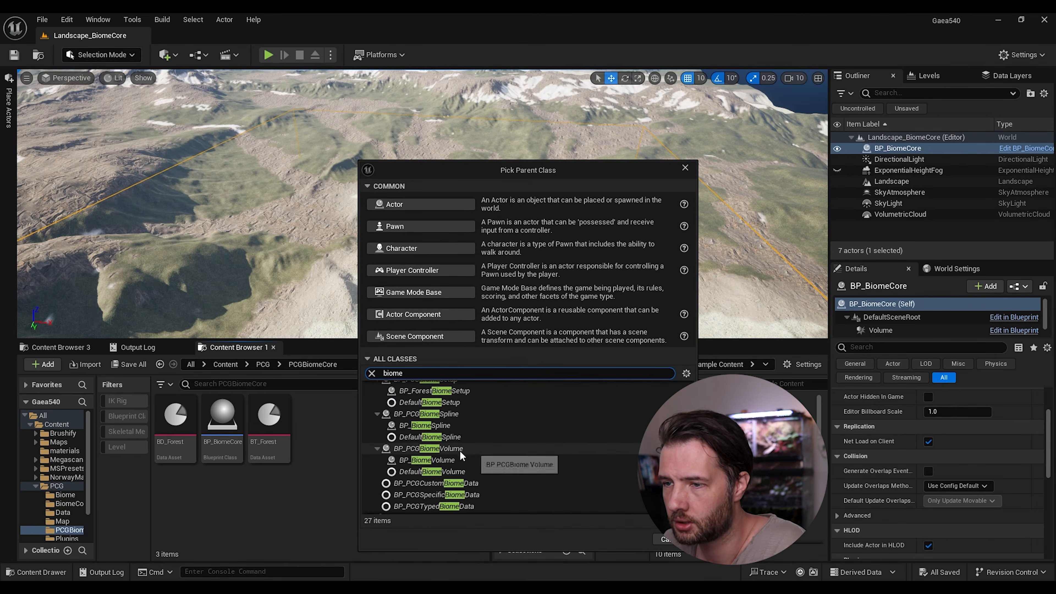
left_click(434, 451)
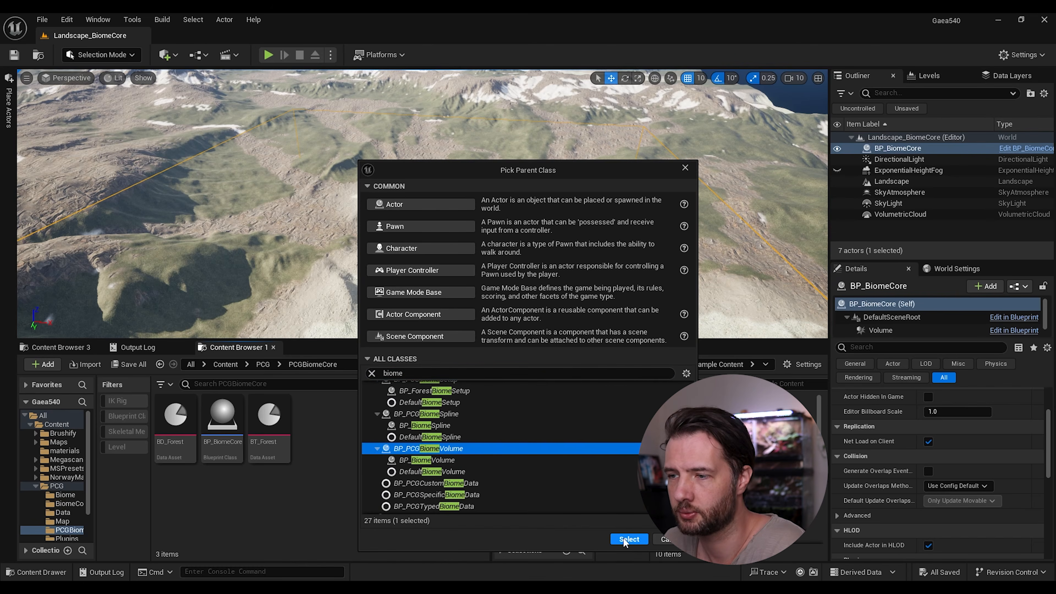
left_click(625, 540)
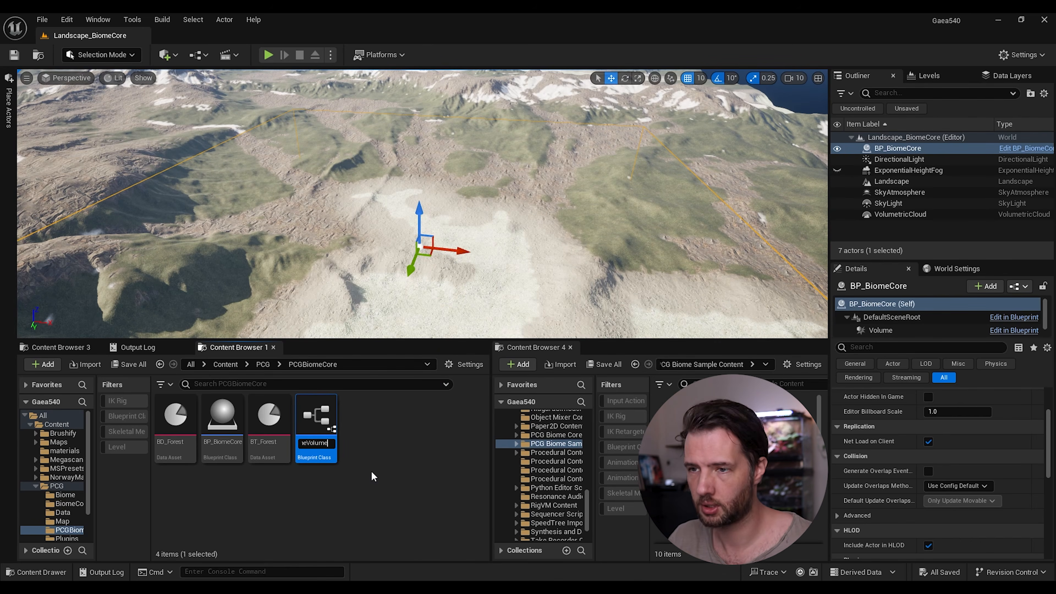
key("Return")
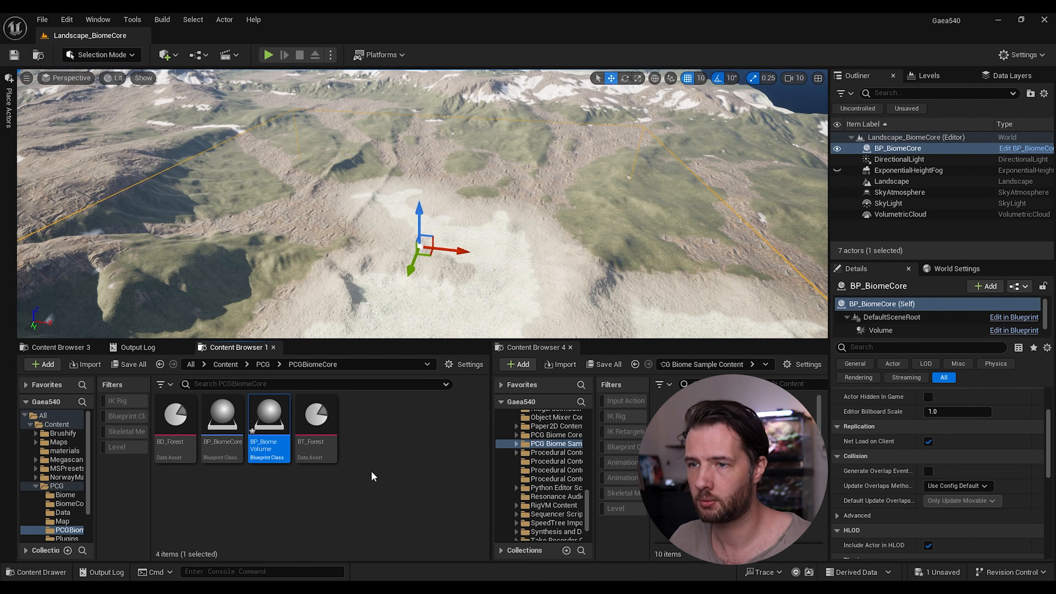
left_click(15, 54)
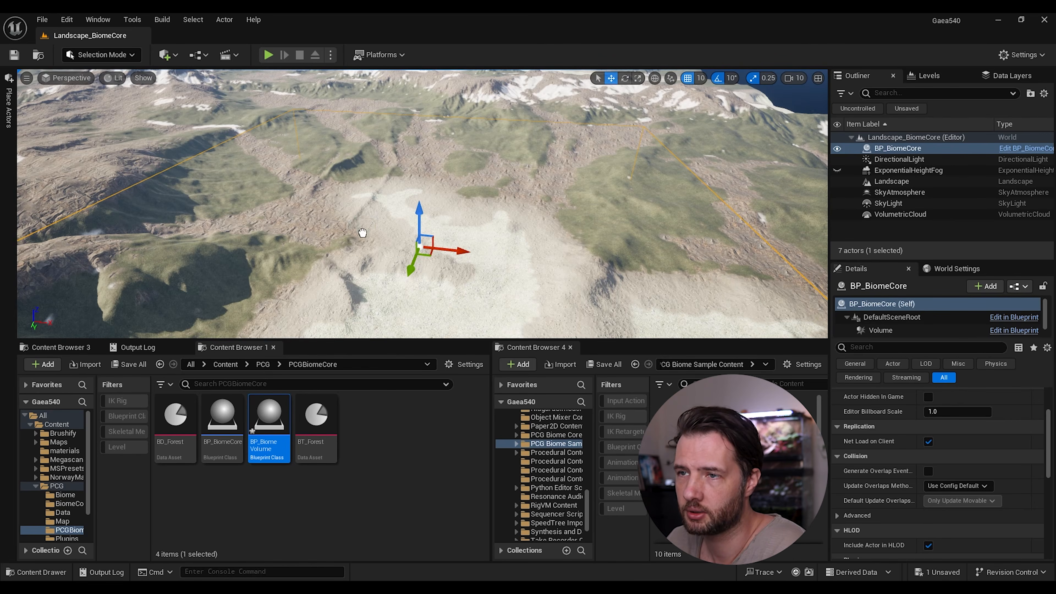
- Place BP_BiomeVolume in the valley, scale it to about 65.5, 31.25, 22.5, shift it along the X axis, and save
left_click_drag(363, 232, 361, 234)
left_click(638, 78)
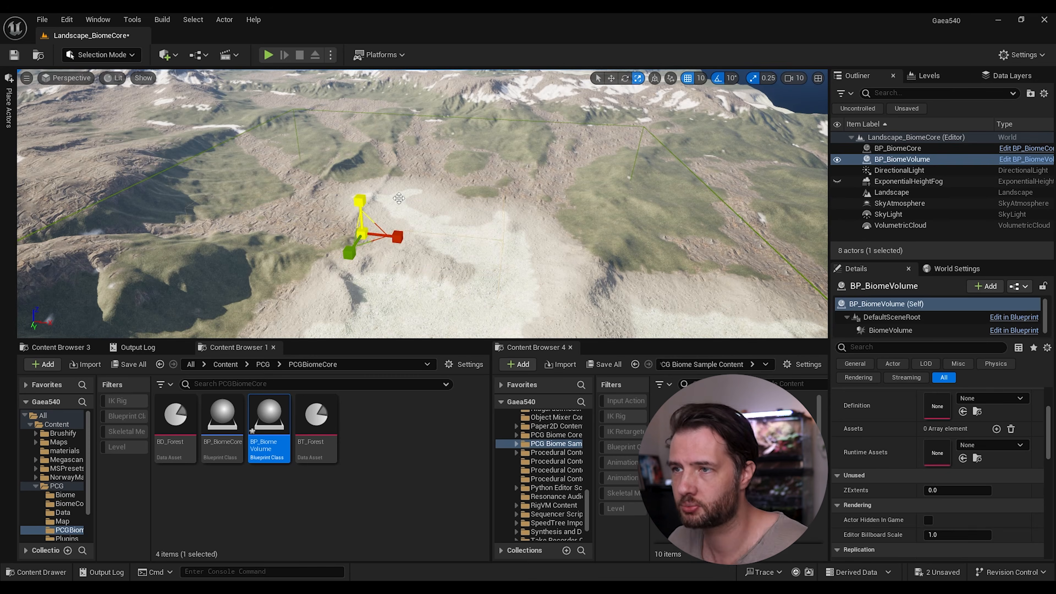
key("w")
scroll(398, 199, "down", 5)
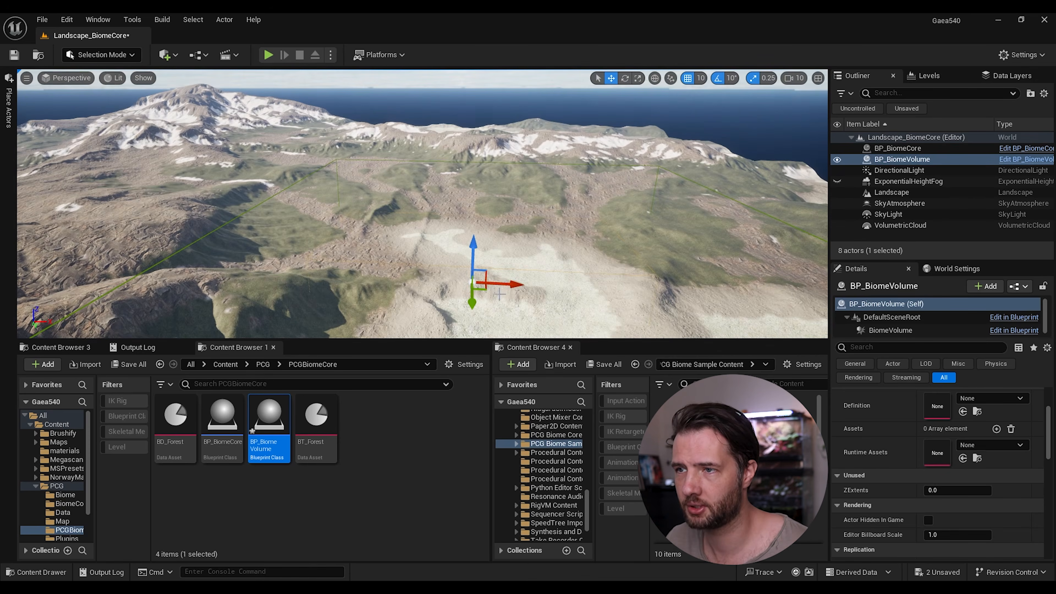
left_click_drag(499, 285, 451, 281)
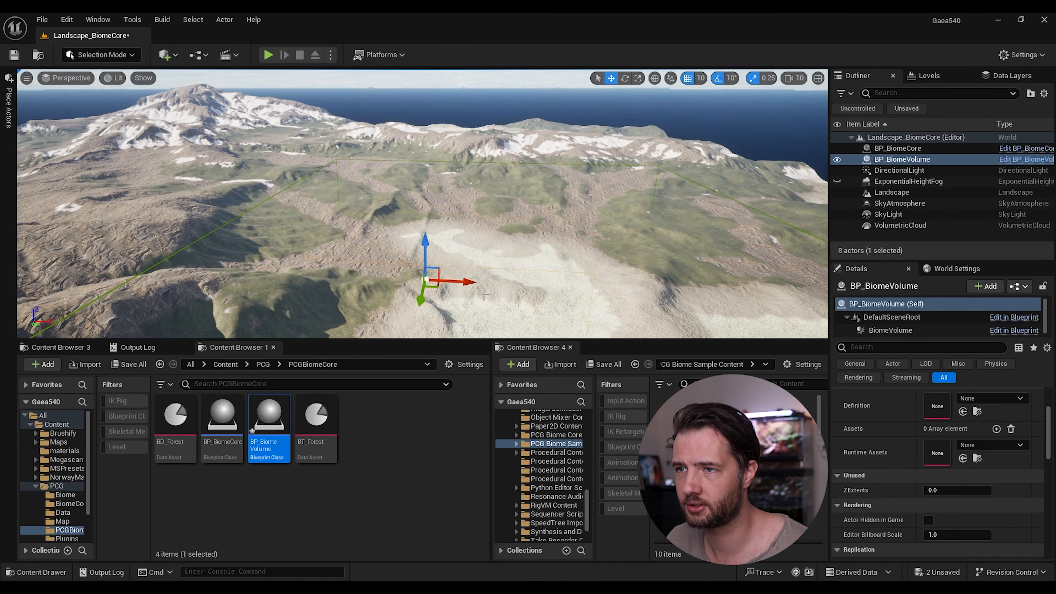
key("ctrl+s")
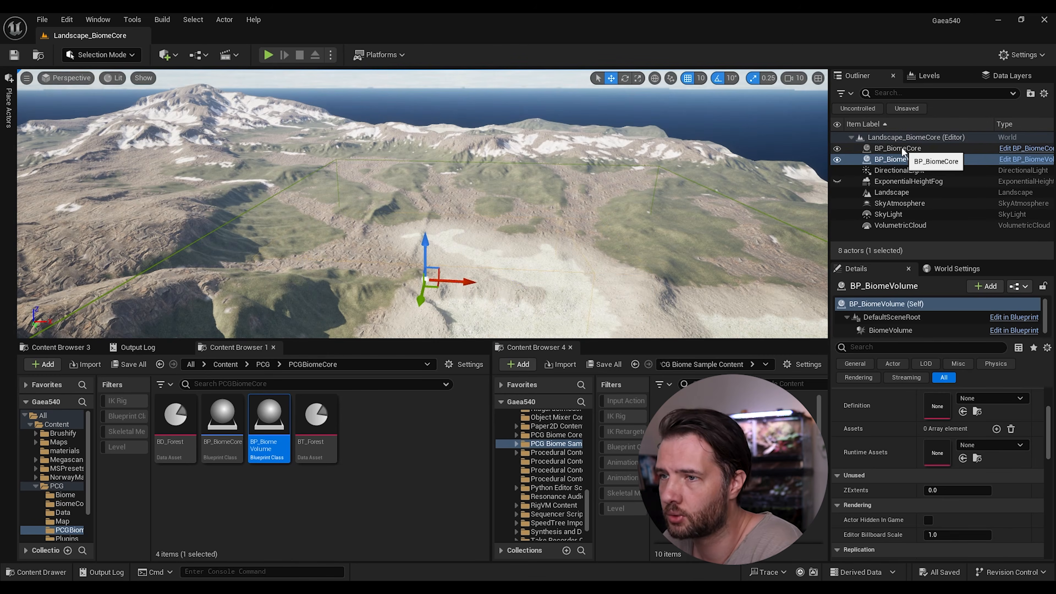
- Assign the BD_Forest data asset as the Definition of BP_BiomeVolume
scroll(906, 458, "up", 2)
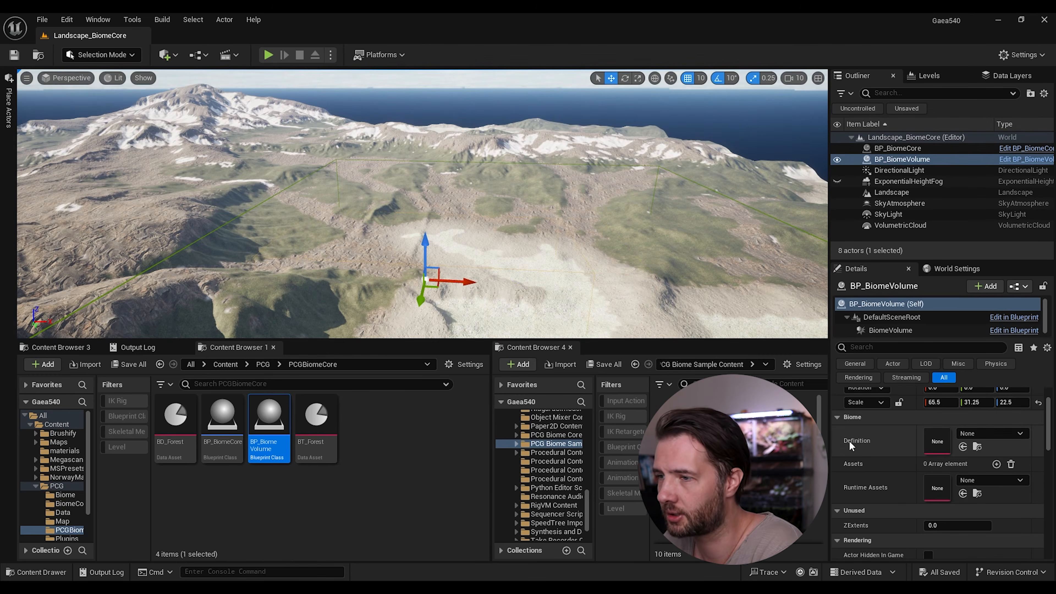
left_click(338, 484)
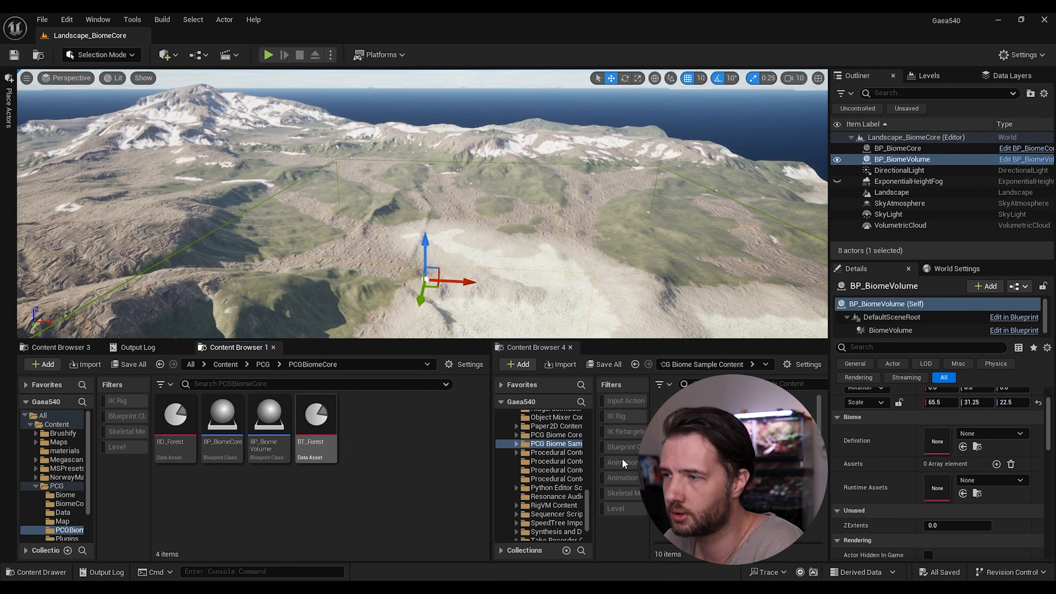
left_click_drag(175, 416, 977, 443)
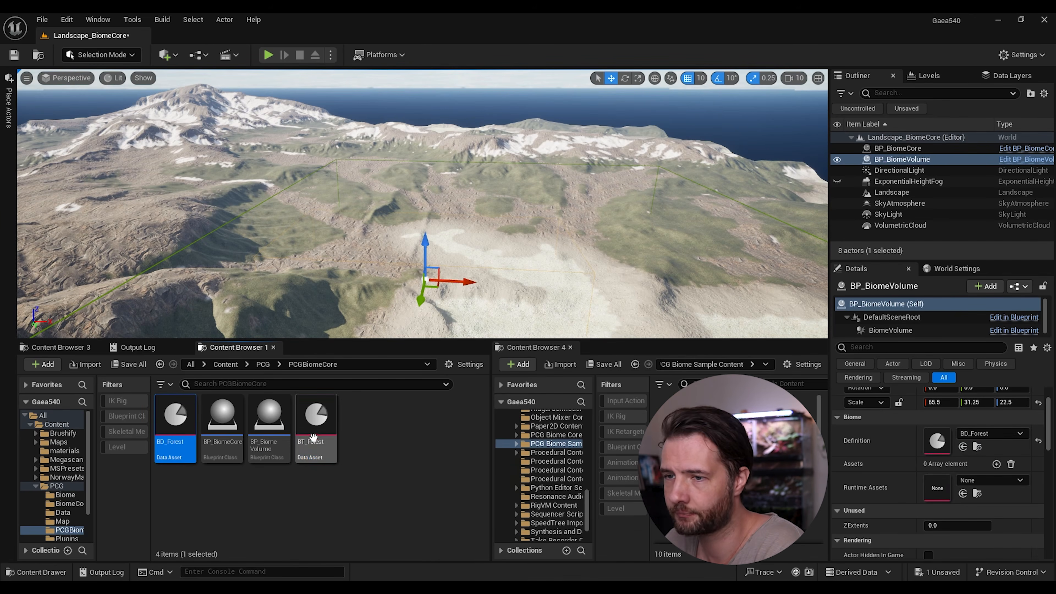
- Add one element to the Assets array of BP_BiomeVolume, set it to BT_Forest, and save the level
left_click_drag(314, 436, 954, 466)
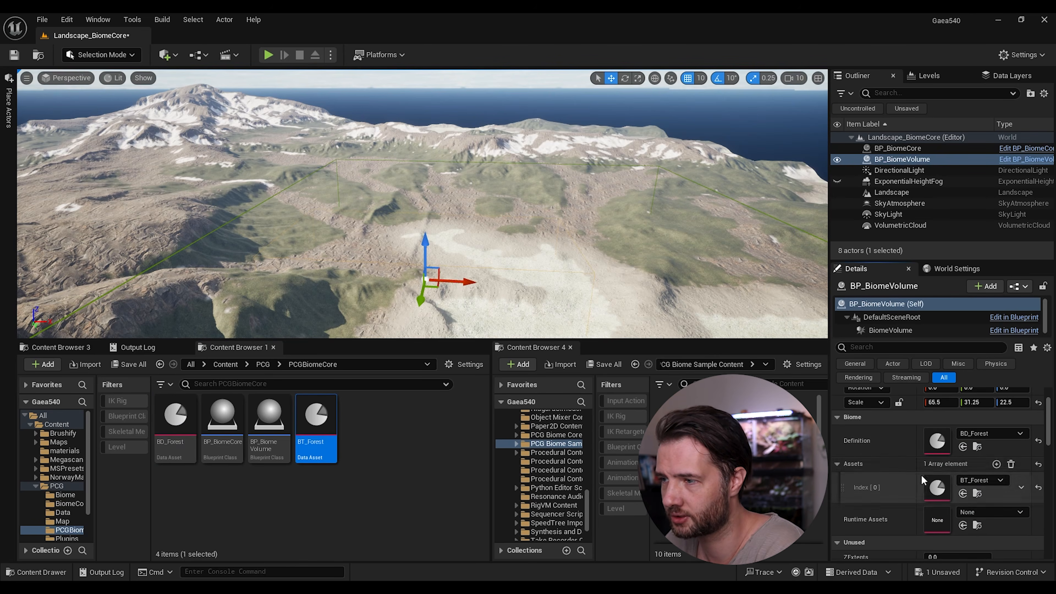
left_click(1012, 464)
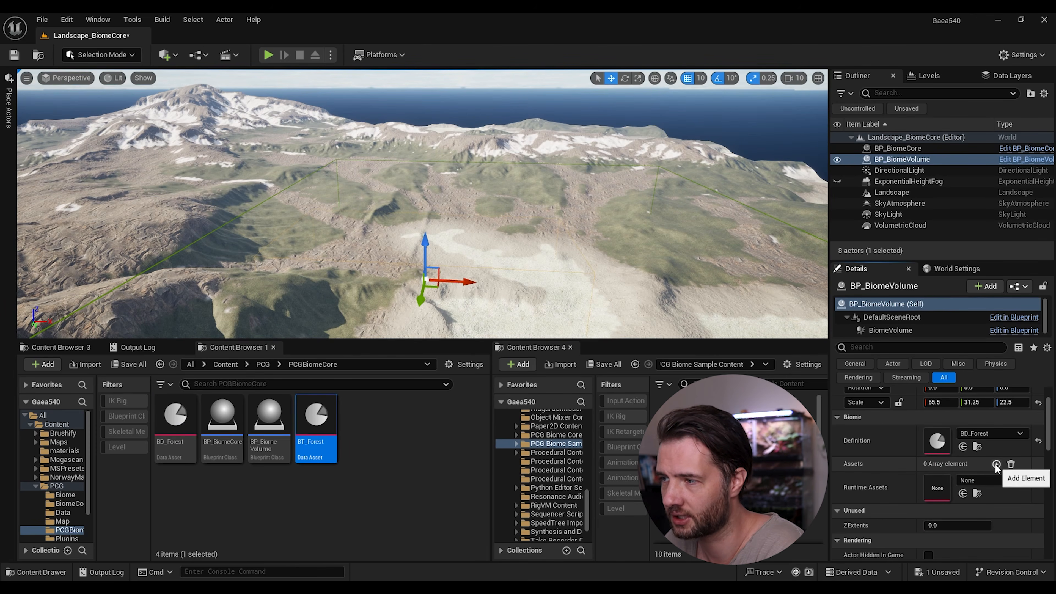
left_click(996, 464)
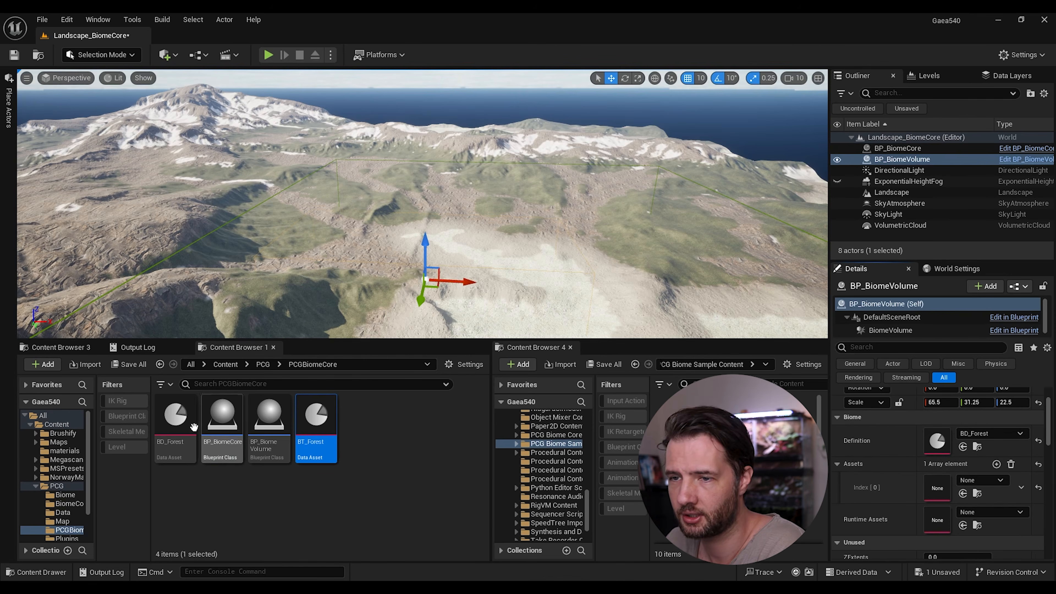
left_click_drag(331, 426, 956, 493)
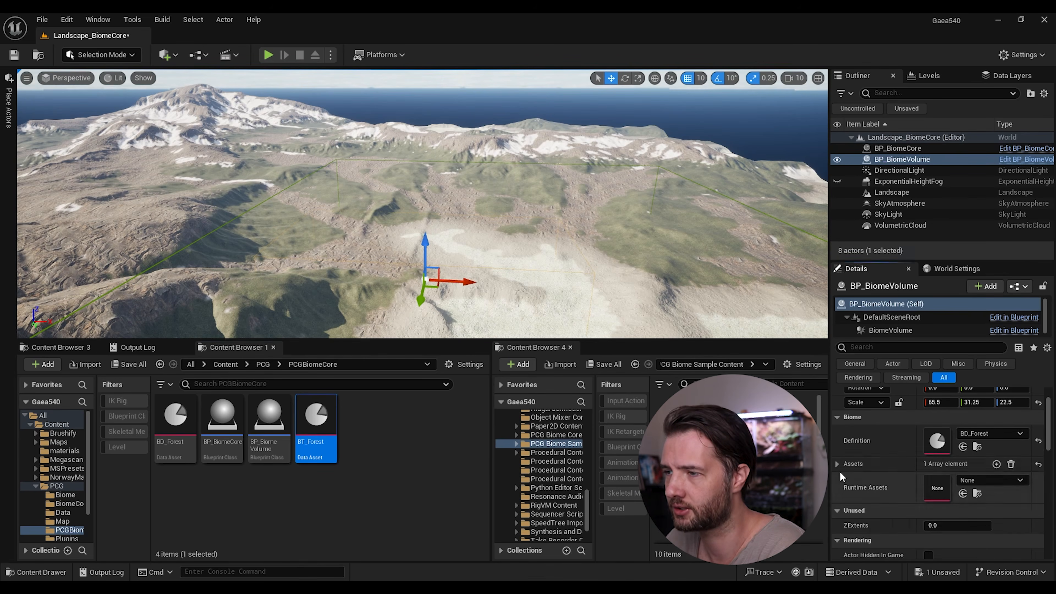
key("ctrl+s")
- Override the Debug- Display parameter on the BiomeCore component of BP_BiomeCore and enable it
left_click(910, 149)
scroll(894, 324, "down", 1)
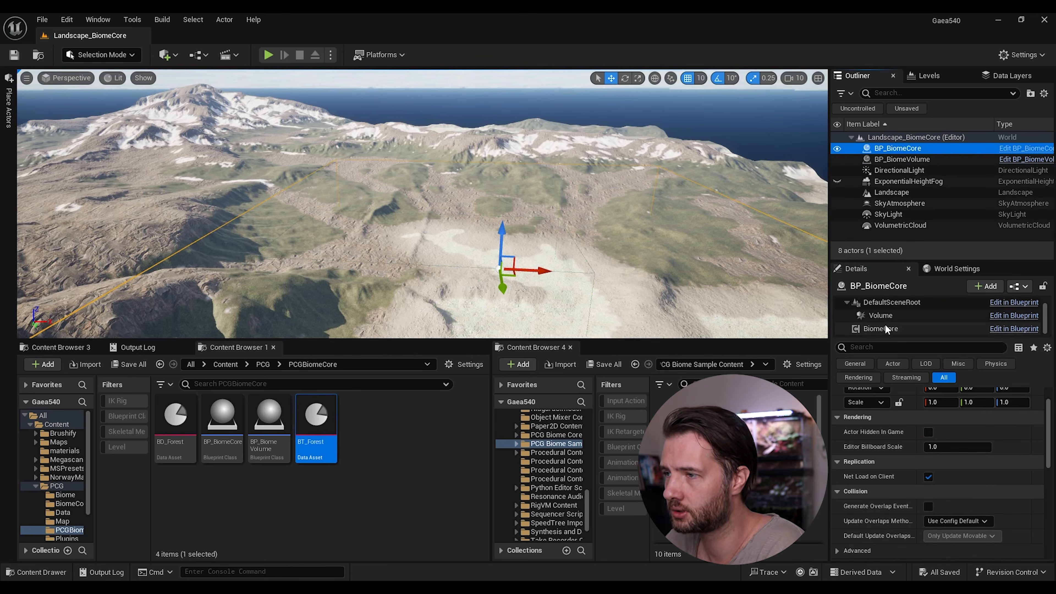
left_click(881, 328)
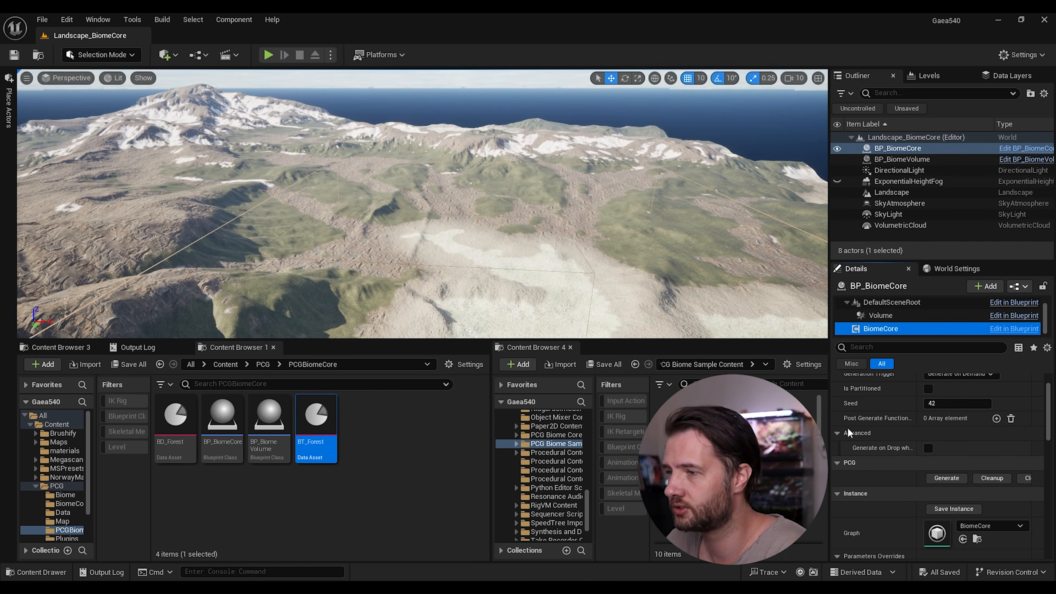
scroll(850, 433, "down", 4)
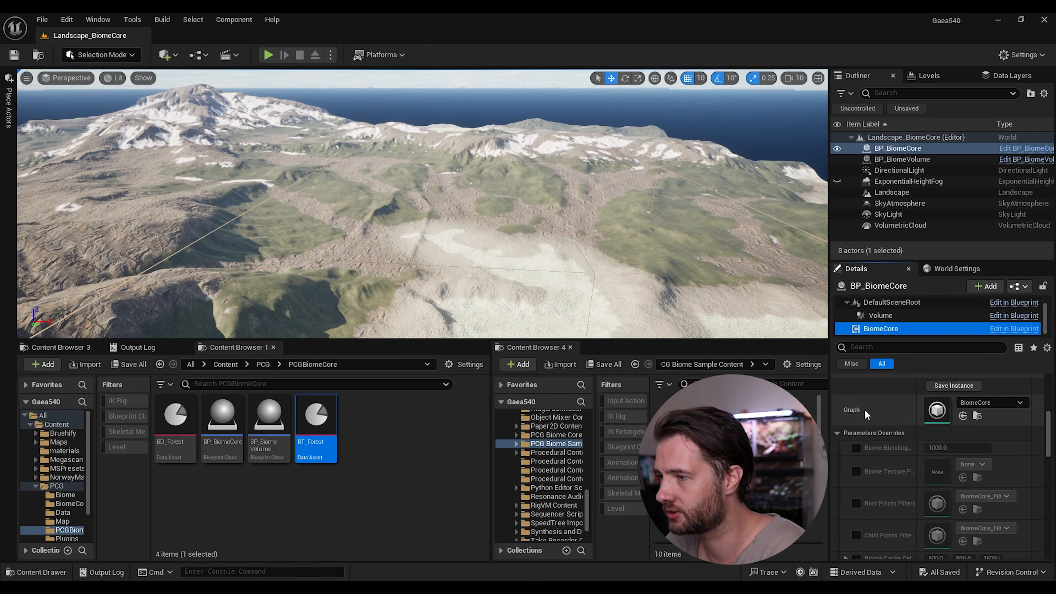
scroll(866, 414, "down", 1)
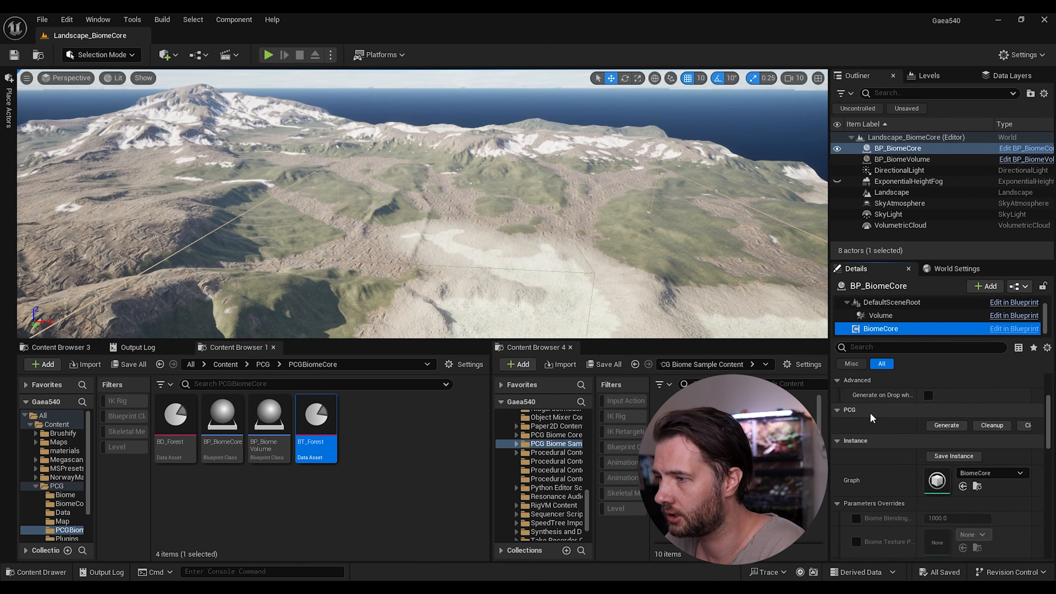
scroll(866, 416, "down", 2)
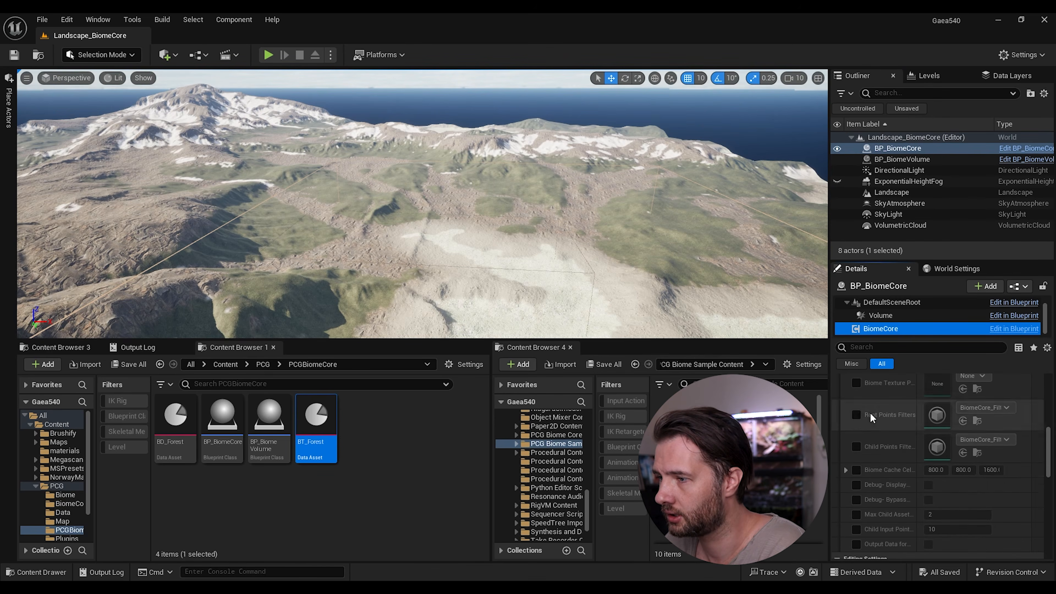
left_click(856, 485)
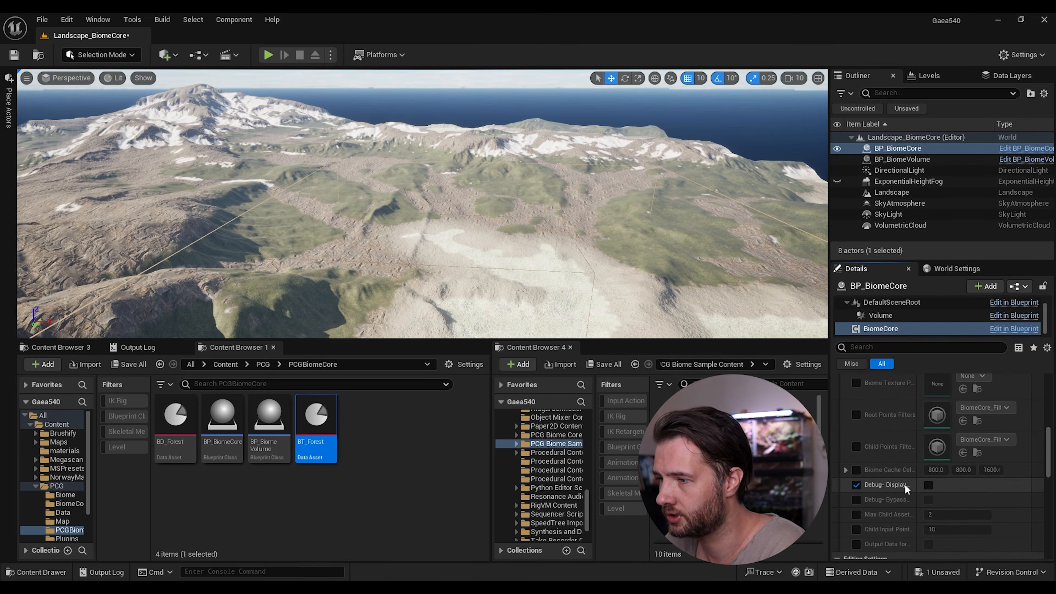
left_click(929, 486)
- Generate the PCG output of the BiomeCore component
scroll(959, 442, "up", 3)
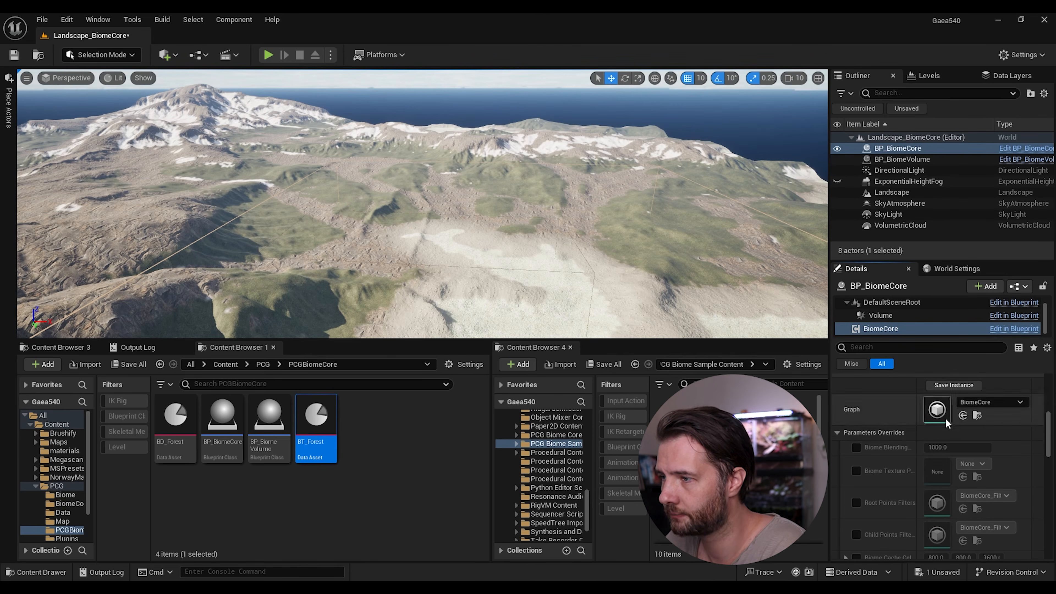
scroll(947, 421, "up", 1)
left_click(945, 391)
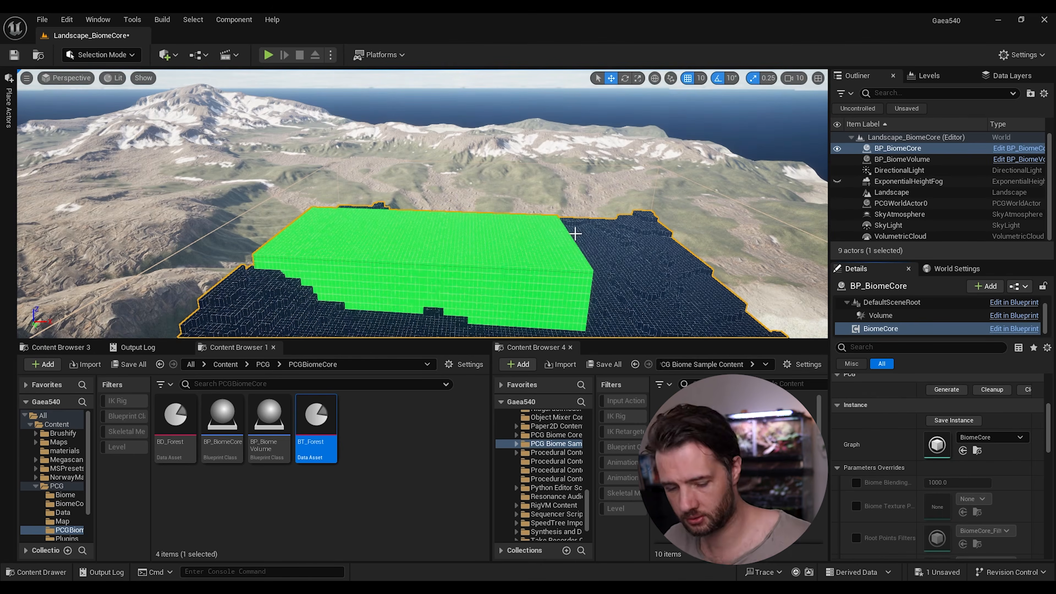
- Examine the generated debug points from above and check the BiomeColor in the BD_Forest data asset
key("d")
right_click_drag(575, 233, 402, 228)
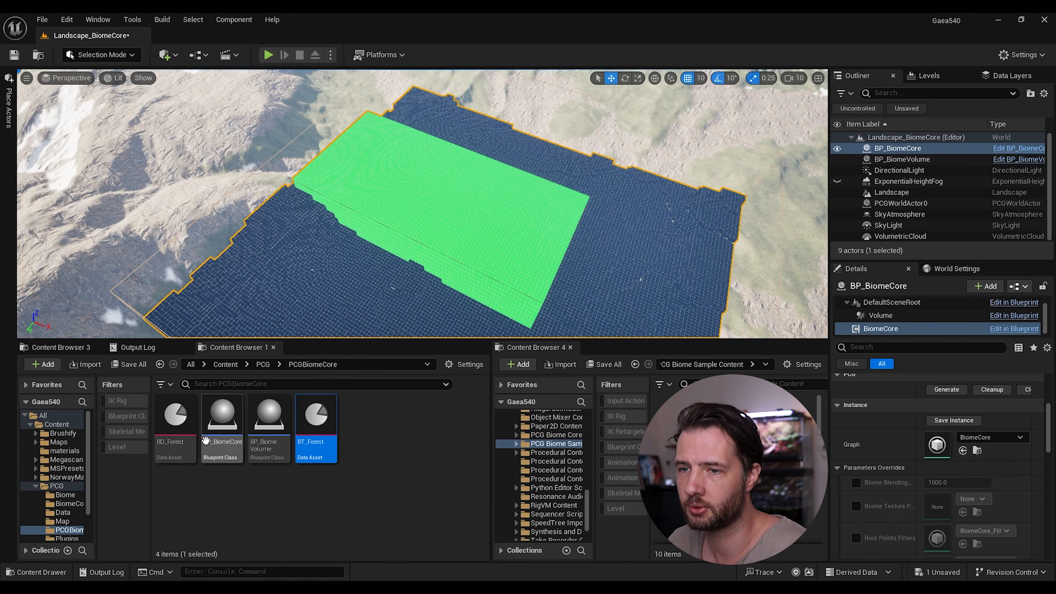
double_click(187, 421)
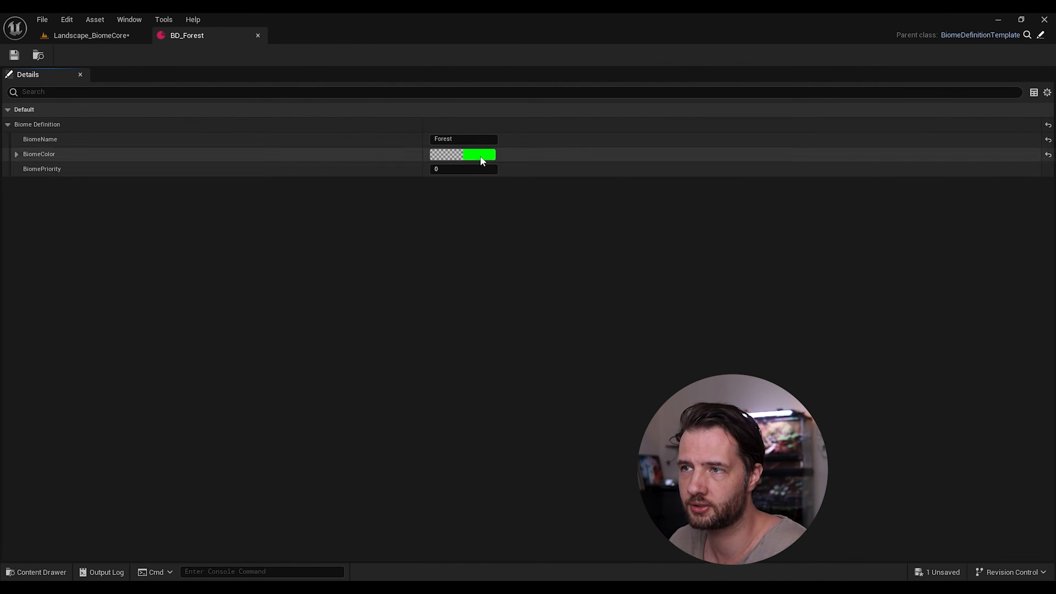
left_click(257, 34)
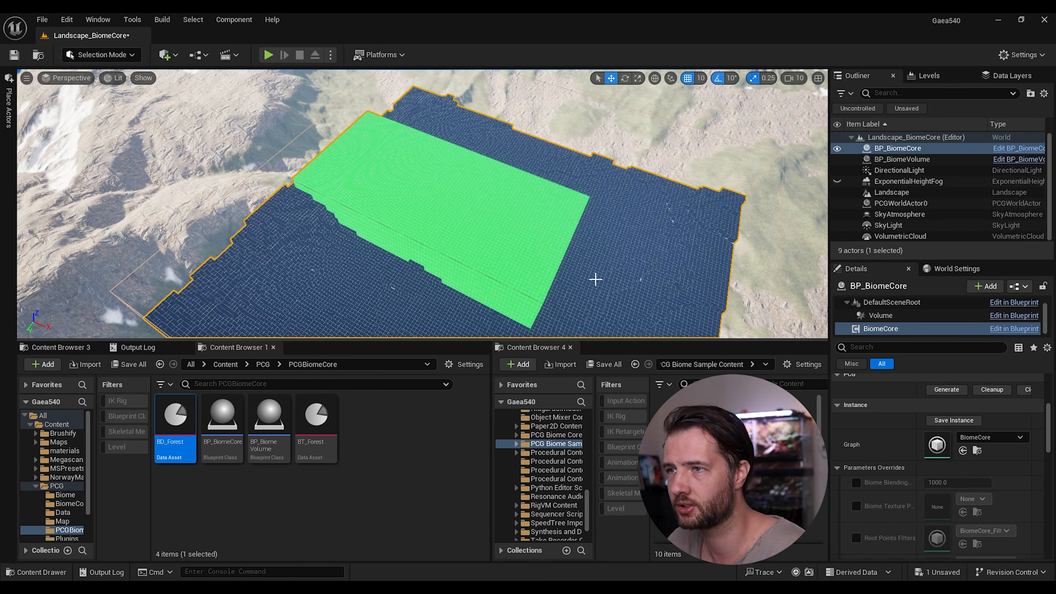
- Clean up the BiomeCore component's PCG output and regenerate it with the Debug- Display parameter disabled
scroll(927, 478, "up", 3)
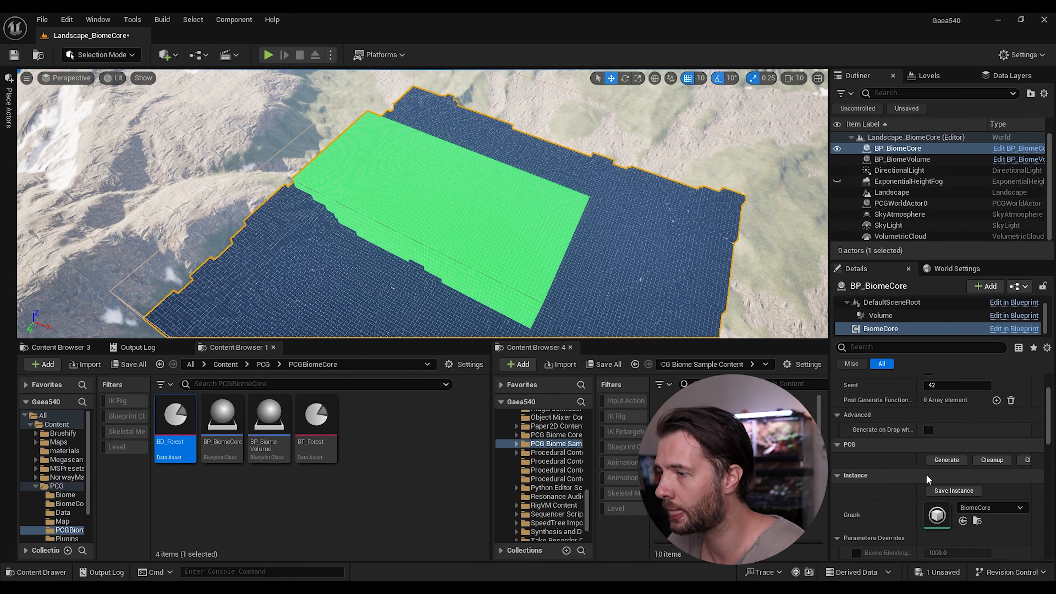
left_click(992, 459)
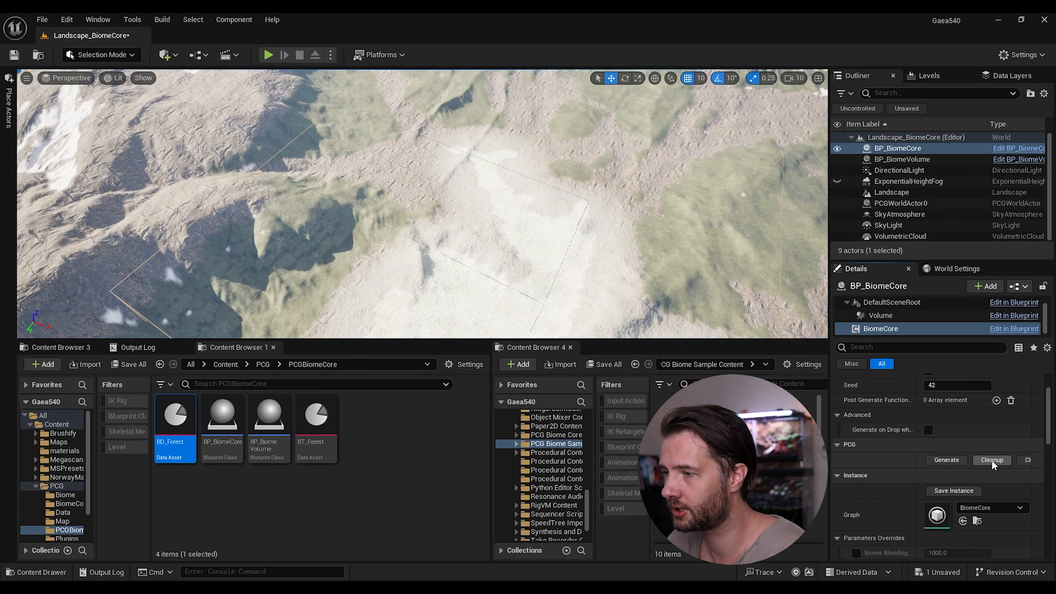
scroll(886, 487, "down", 2)
scroll(879, 496, "down", 2)
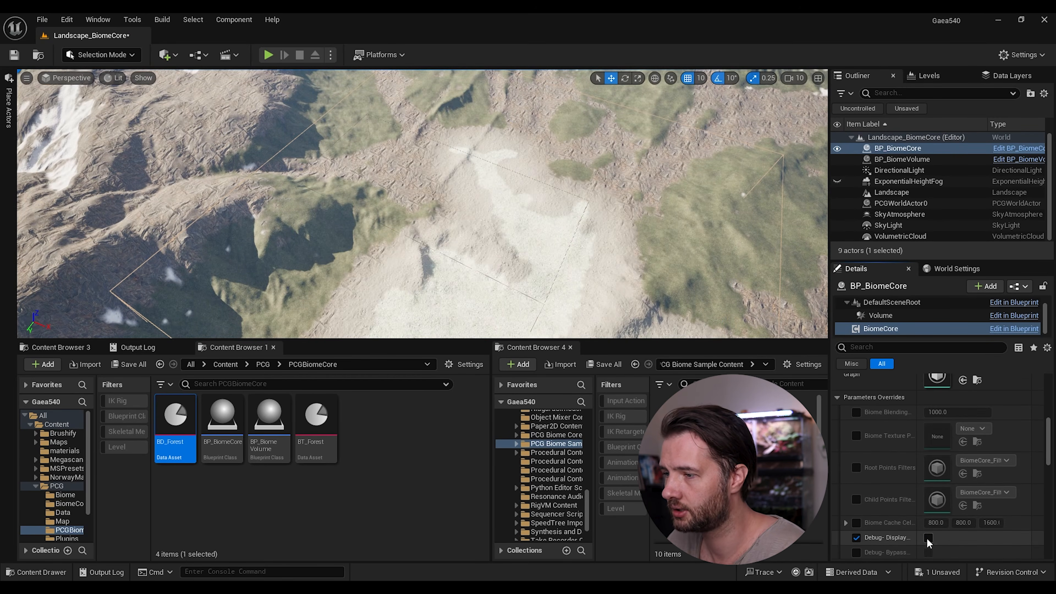
scroll(944, 536, "up", 4)
left_click(947, 424)
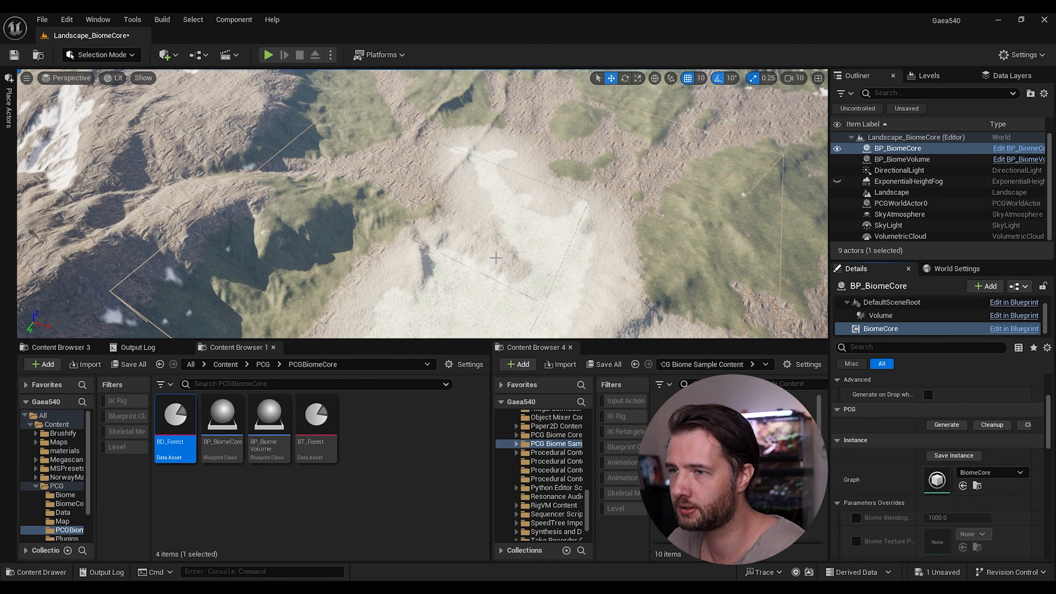
- Inspect the landscape inside the biome volume for spawned trees
right_click_drag(515, 229, 494, 211)
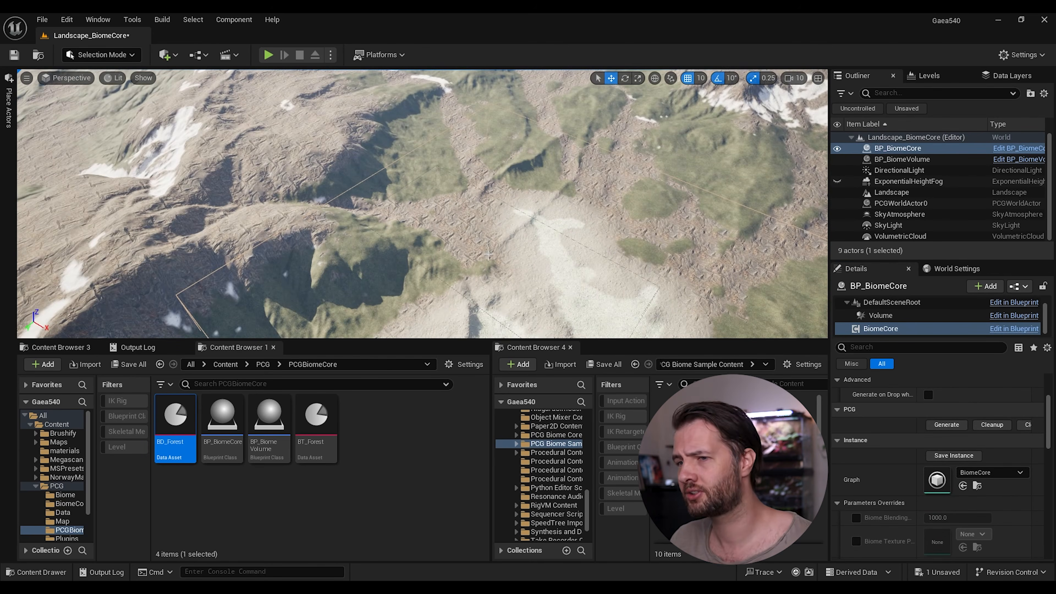
key("w")
right_click_drag(488, 255, 513, 283)
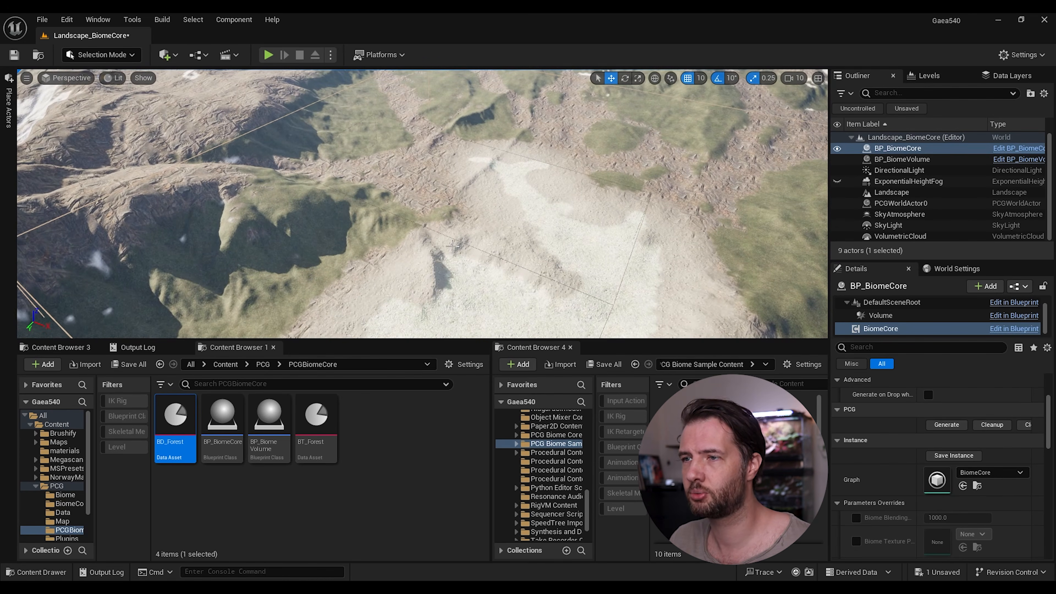
right_click_drag(475, 232, 493, 221)
key("s")
right_click_drag(468, 264, 436, 250)
key("w")
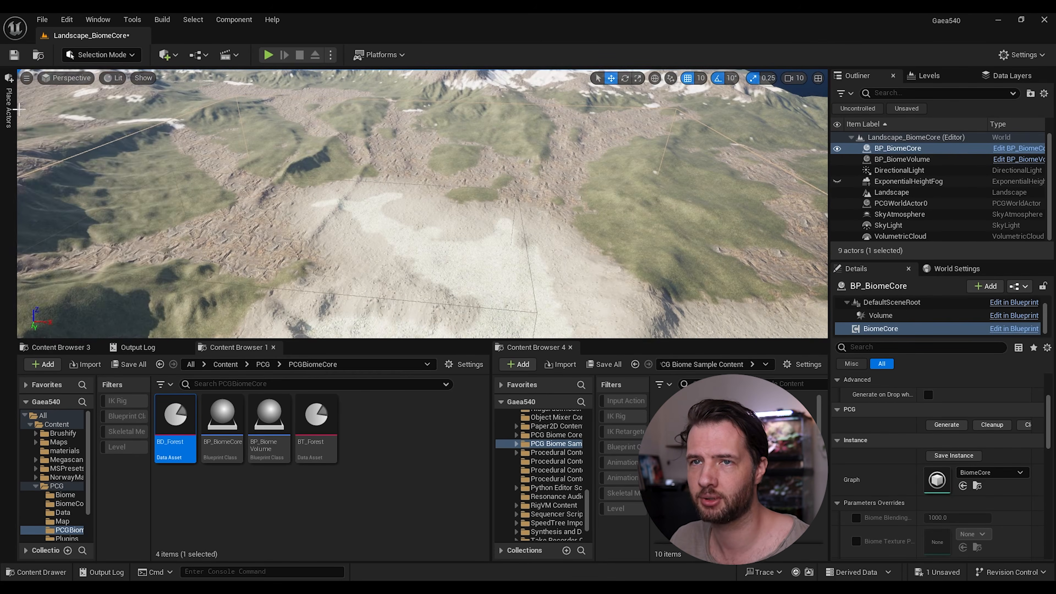
- Place a temporary Plane shape on the landscape inside the biome volume to check its Z location, and delete it
left_click(9, 108)
left_click(77, 102)
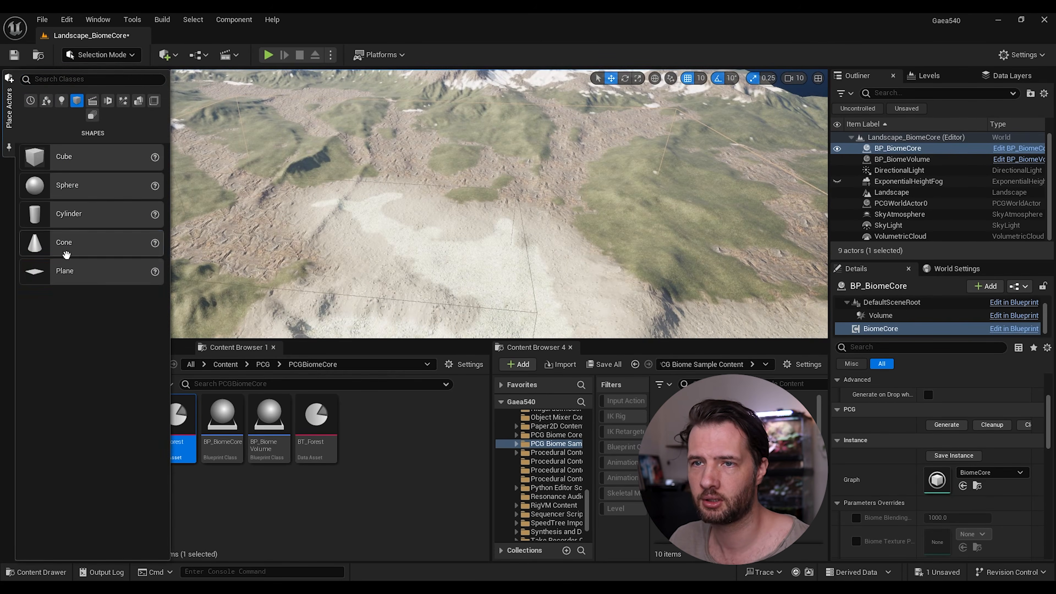
left_click_drag(68, 271, 434, 257)
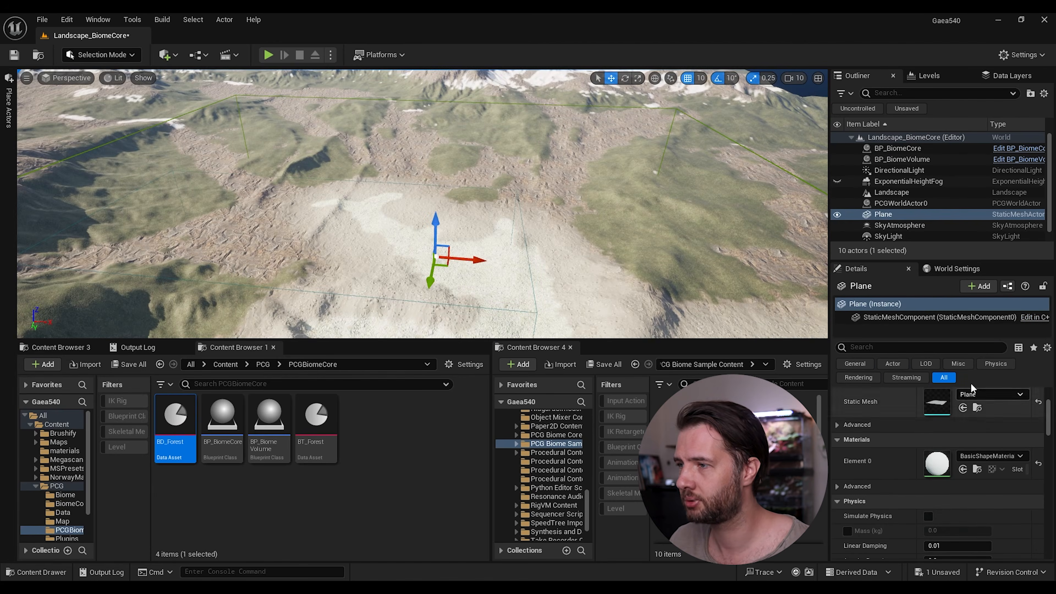
scroll(998, 470, "up", 3)
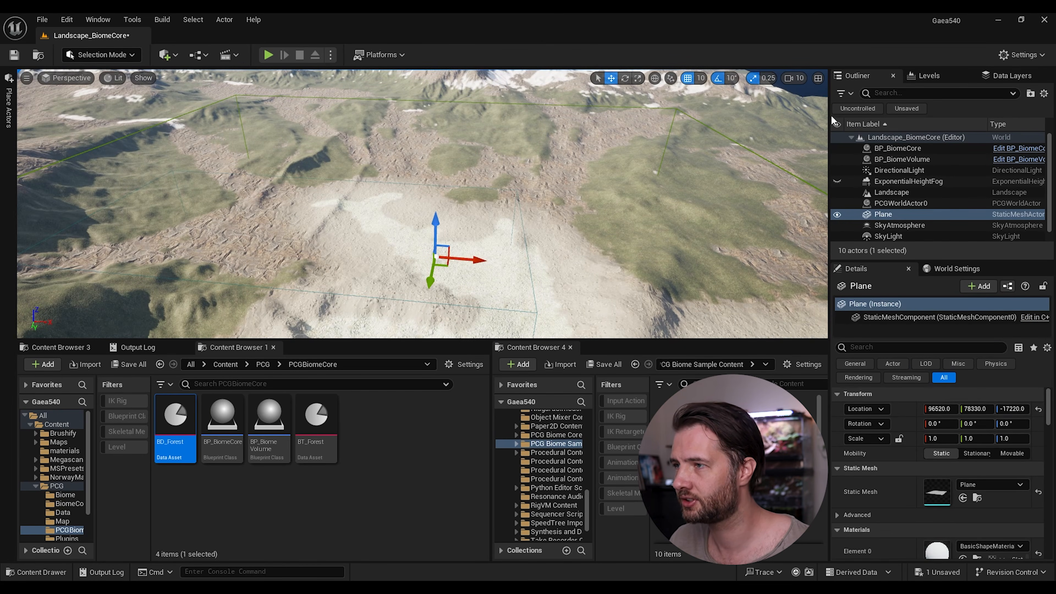
key("Delete")
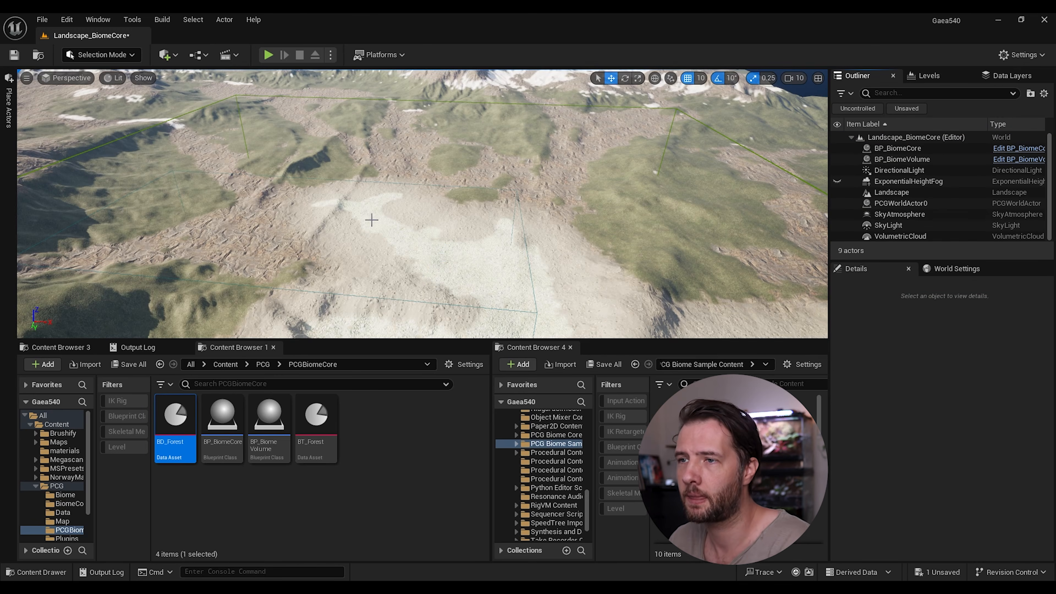
- Check the HeightMin and HeightMax values under FilterOptions in the BT_Forest data asset
double_click(314, 419)
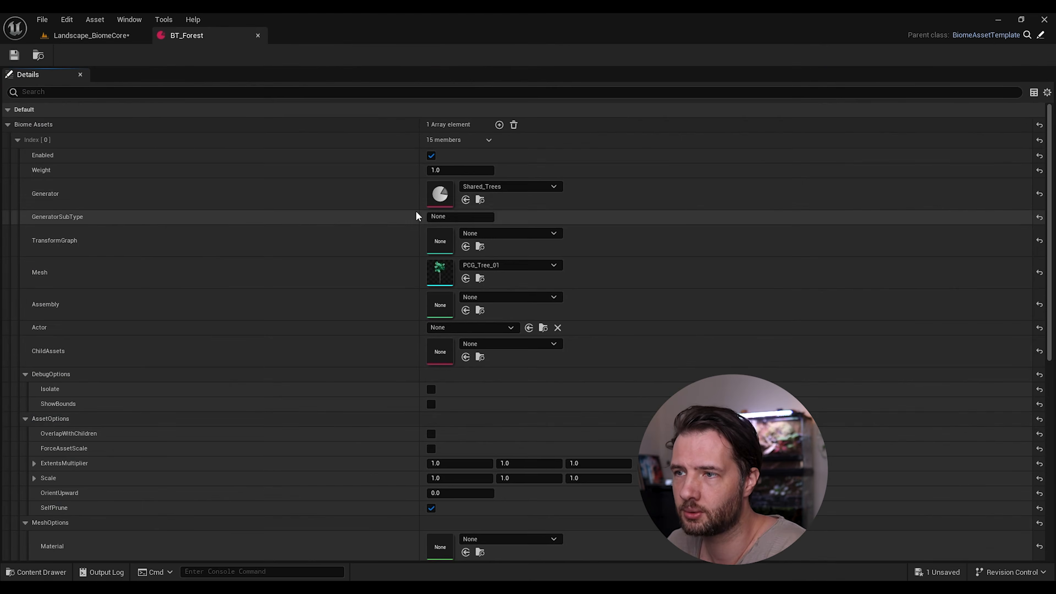
scroll(416, 212, "down", 6)
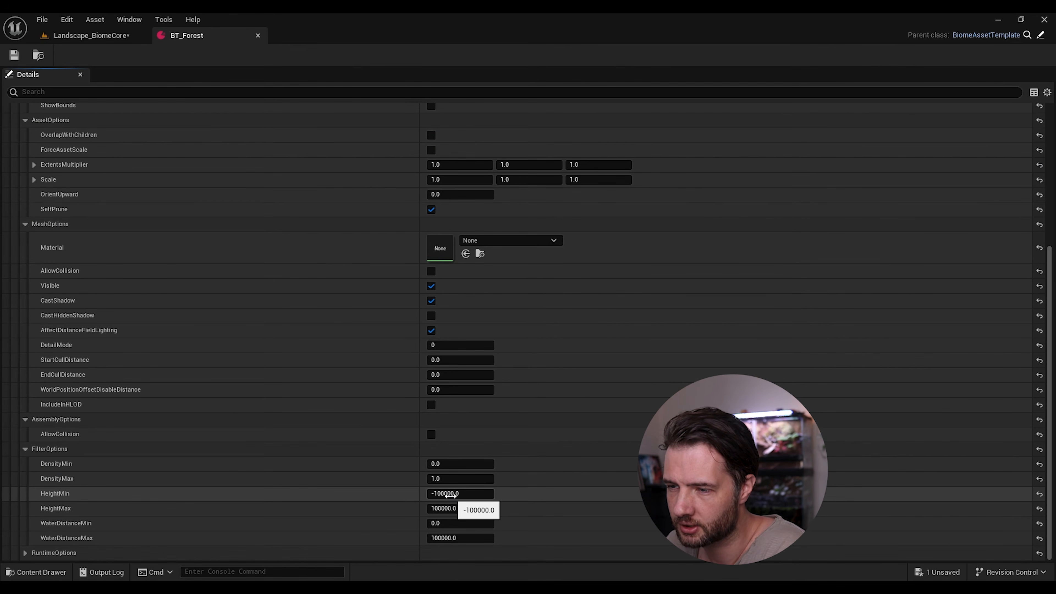
left_click(257, 36)
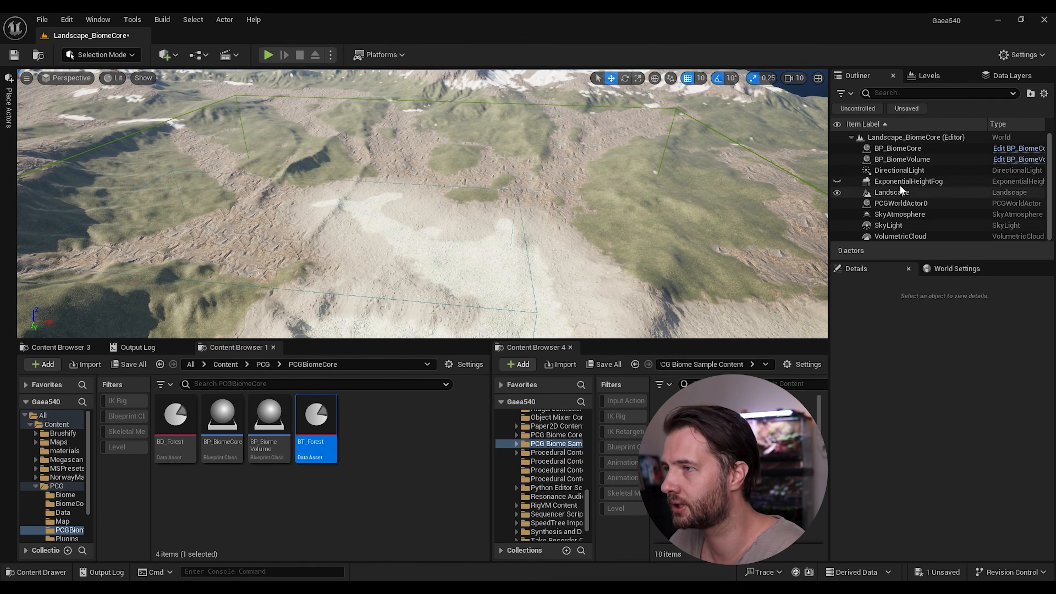
- Override the Debug- Bypass parameter on the BiomeCore component of BP_BiomeCore, enable it, and look over the generated trees
left_click(895, 149)
scroll(881, 330, "down", 1)
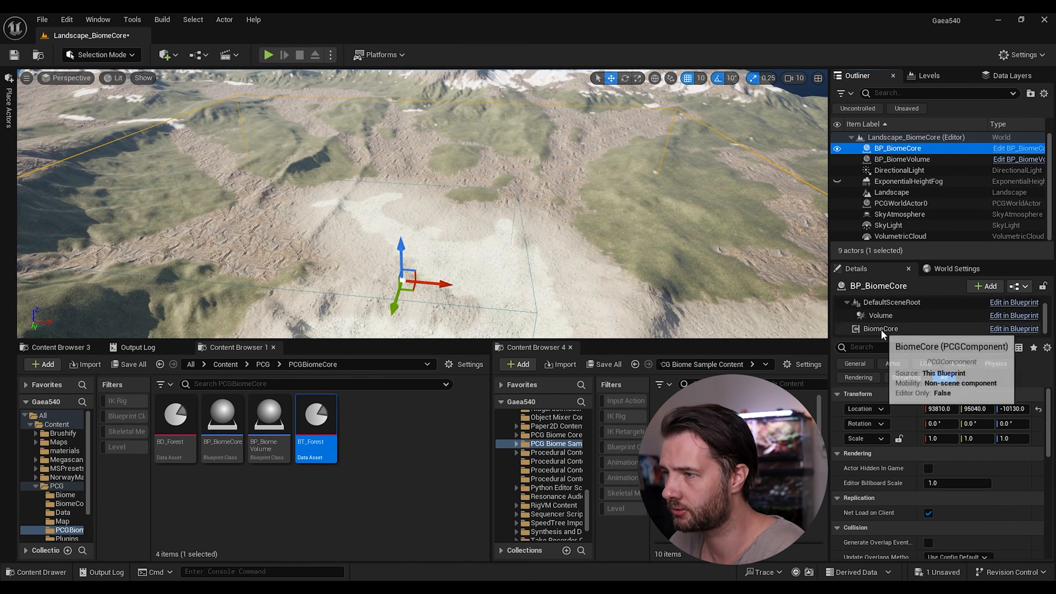
left_click(881, 329)
scroll(883, 510, "down", 5)
scroll(865, 454, "down", 3)
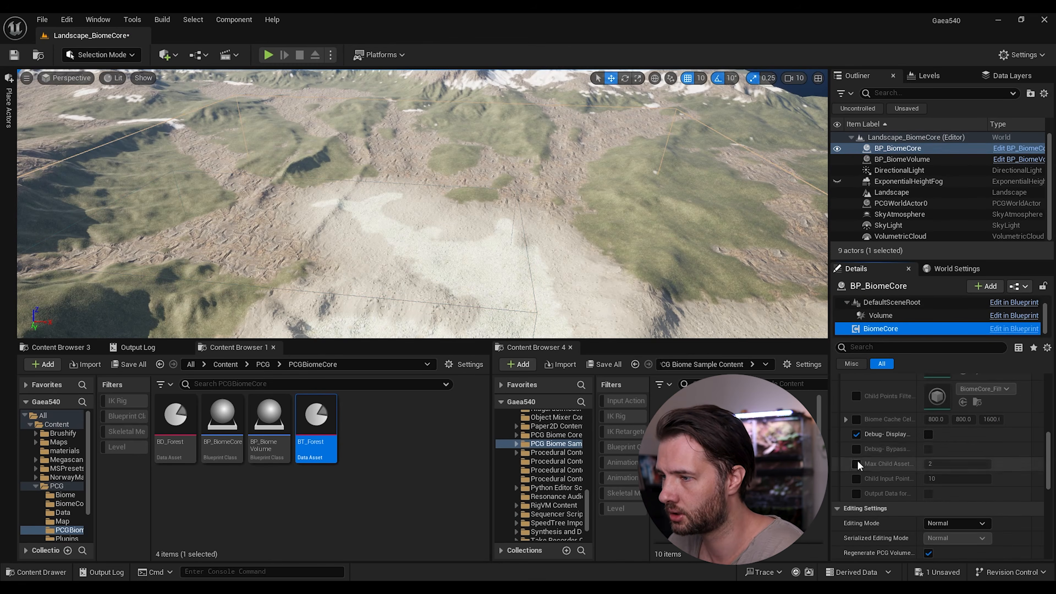
left_click(856, 449)
left_click(929, 450)
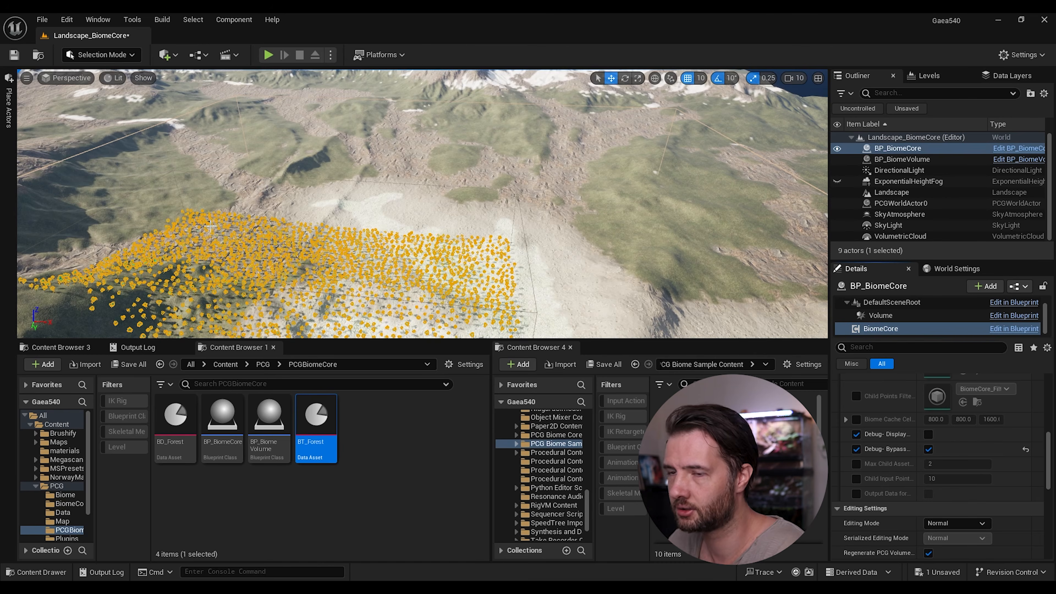
mouse_move(416, 204)
right_mouse_down()
mouse_move(399, 170)
mouse_move(403, 189)
mouse_move(391, 183)
mouse_move(432, 169)
mouse_move(383, 211)
mouse_move(410, 208)
mouse_move(404, 218)
right_mouse_up()
scroll(403, 187, "down", 1)
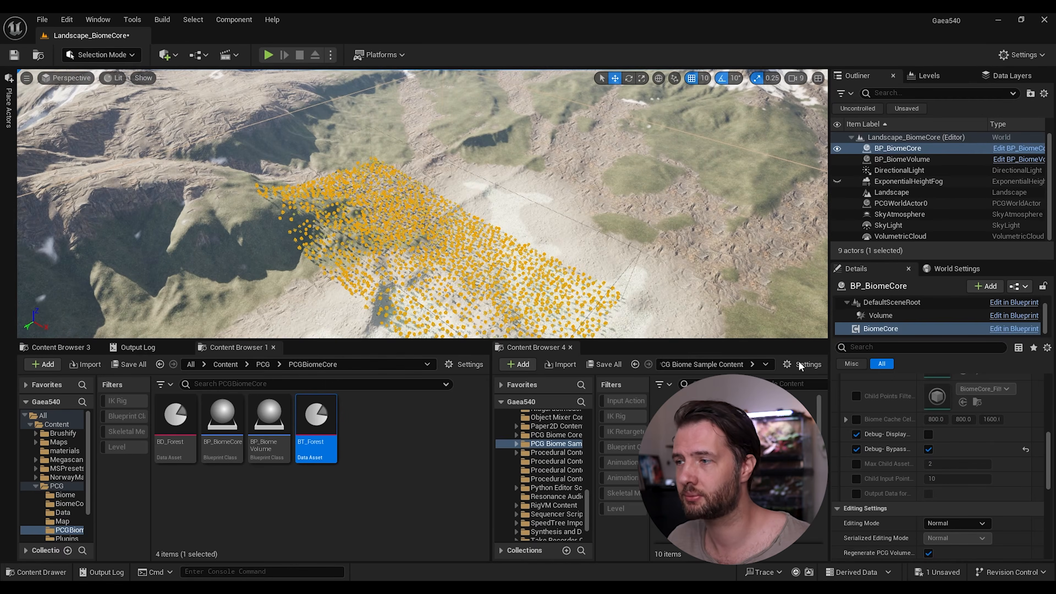
- Disable the Debug- Bypass value on the BiomeCore component and activate the Root Points Filters override
left_click(927, 448)
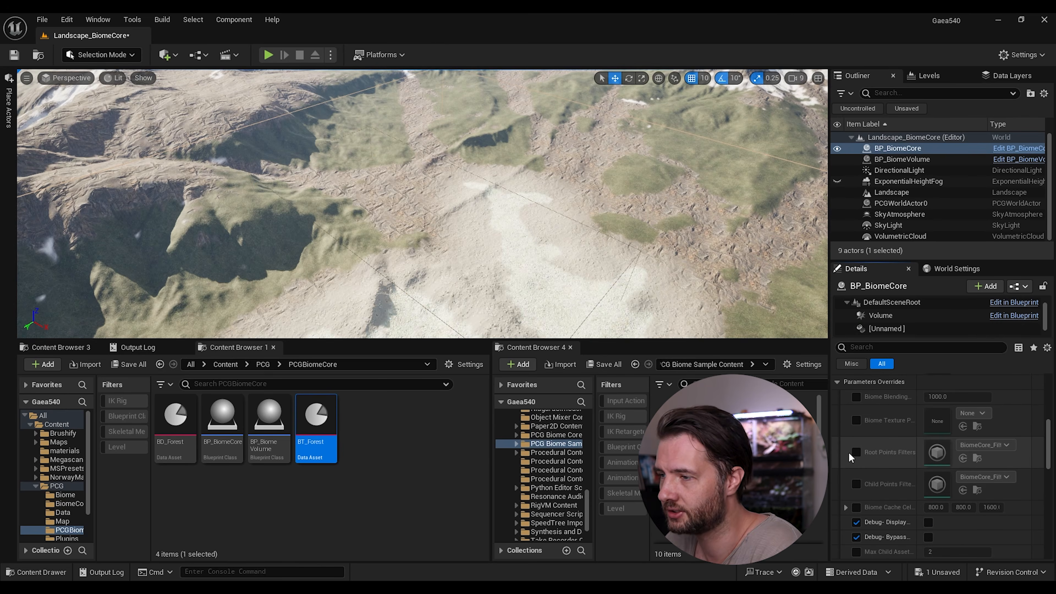
left_click(856, 453)
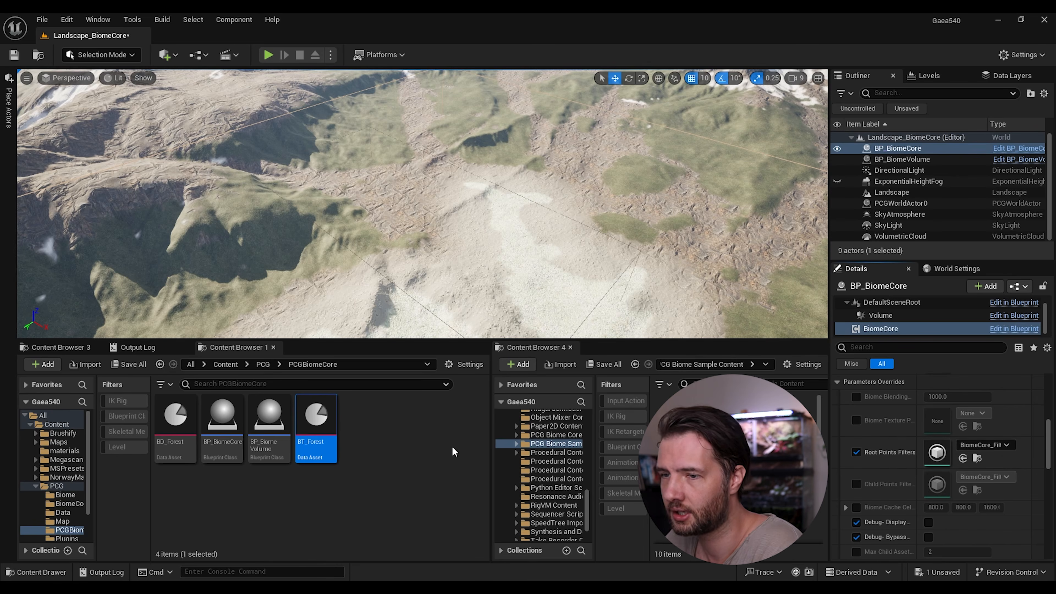
- Create a PCG Graph Instance named PCG_BiomeFilter in the PCGBiomeCore folder
right_click(391, 453)
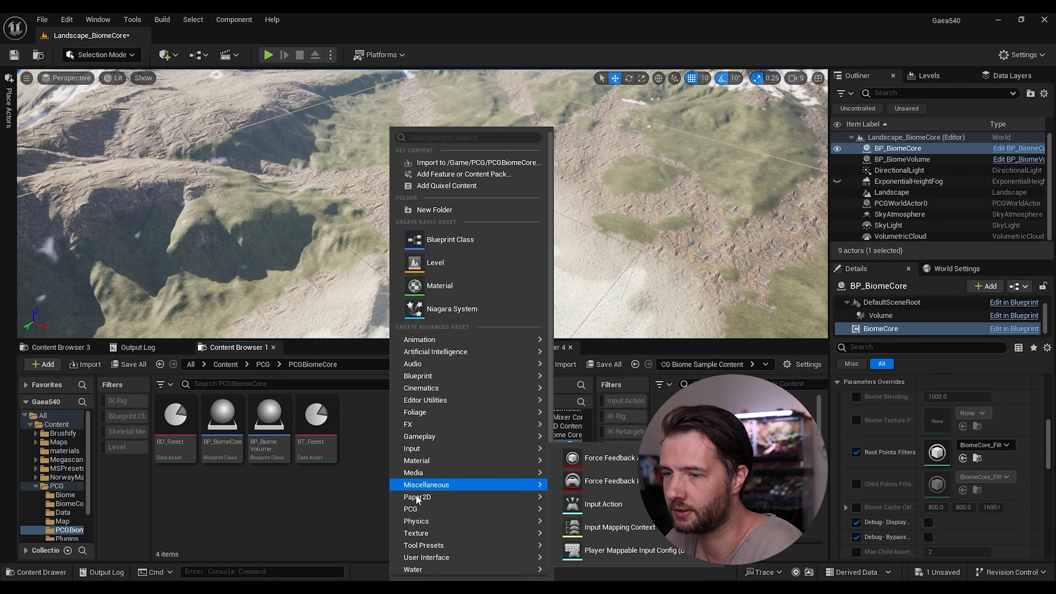
mouse_move(435, 510)
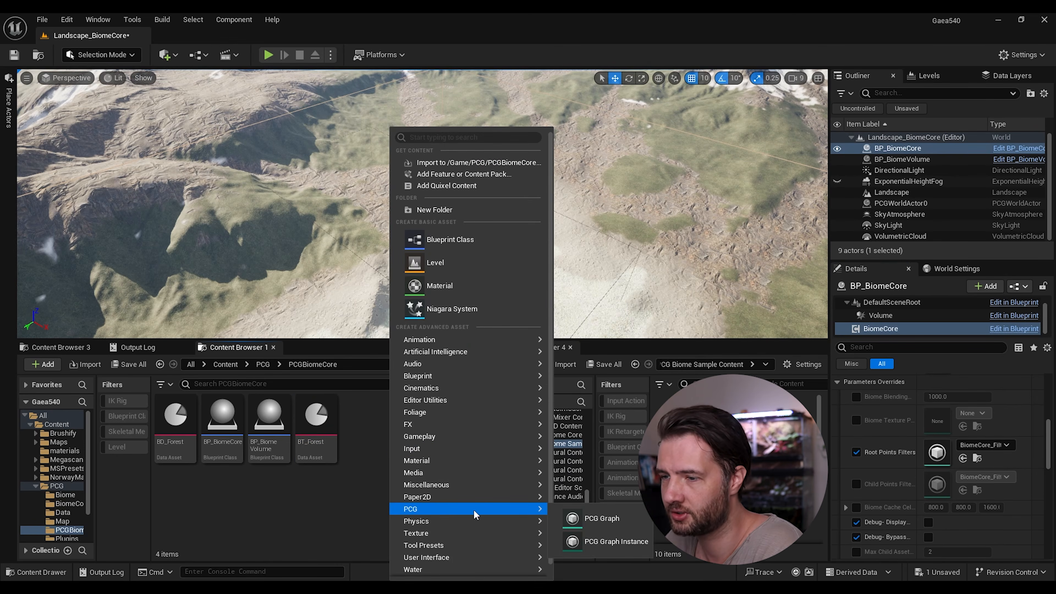
left_click(592, 541)
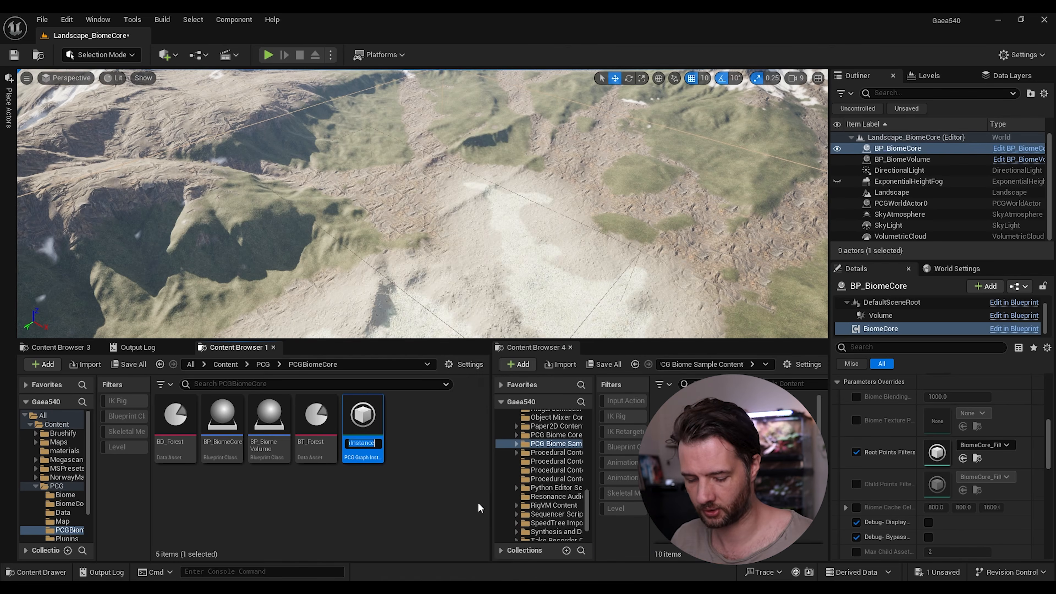
type("PCG_")
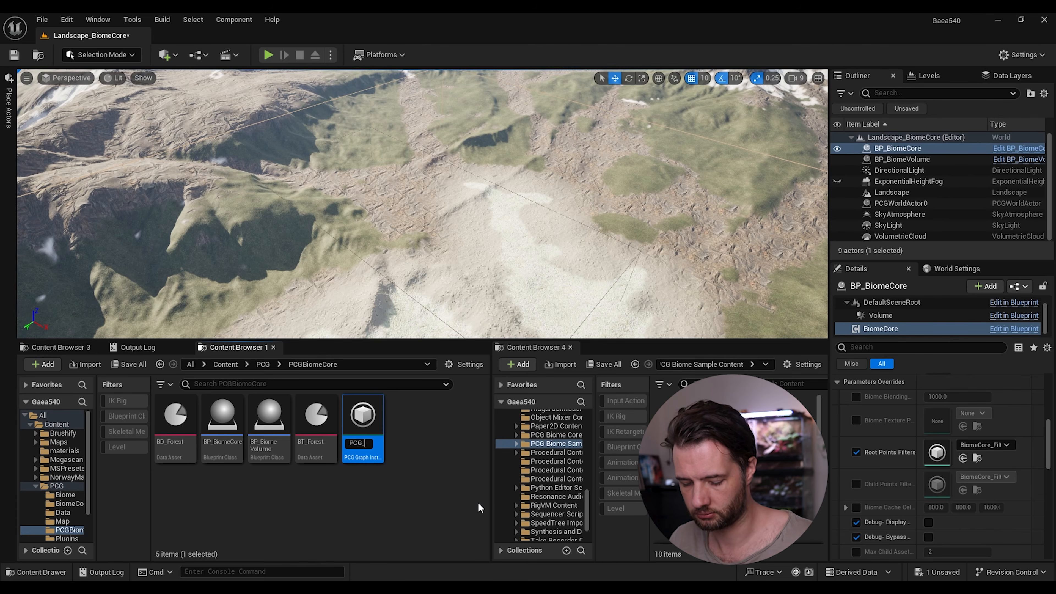
type("BiomeFilter")
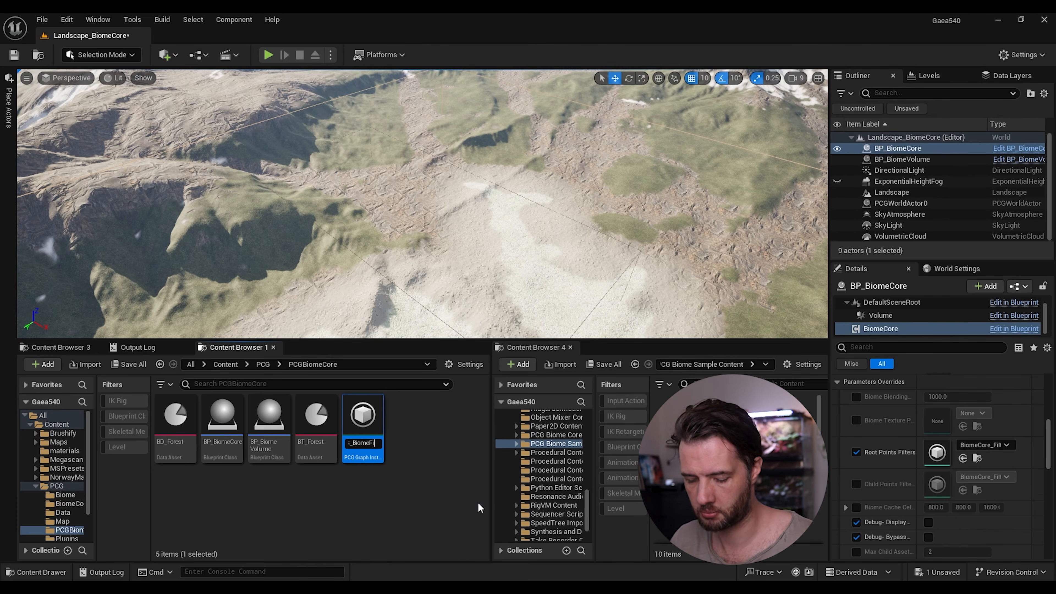
key("Return")
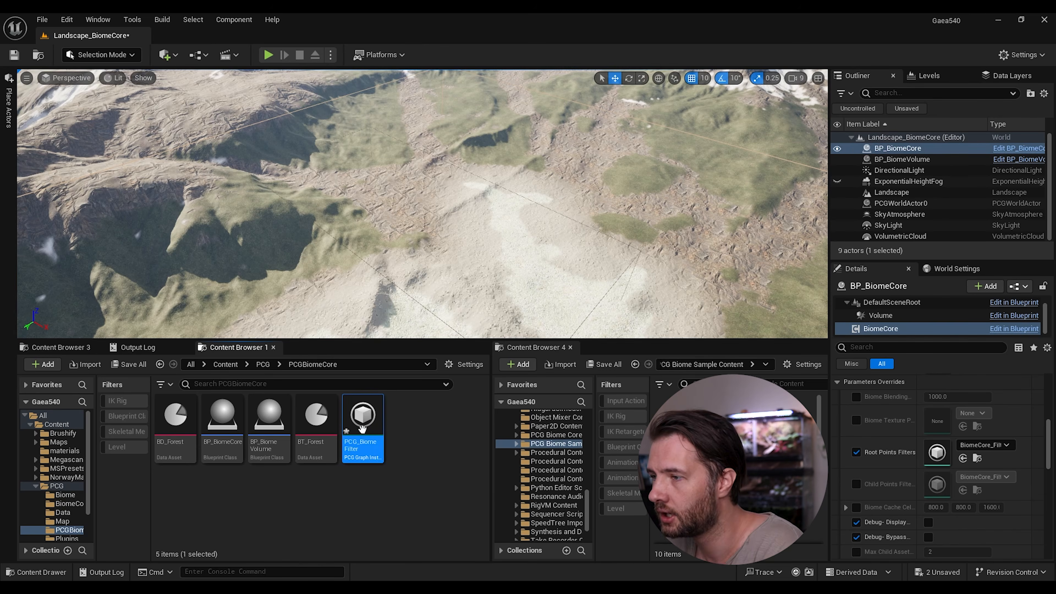
- Copy BiomeCore_Filters_Inst from Root Points Filters into the Graph of PCG_BiomeFilter and save the instance
double_click(346, 431)
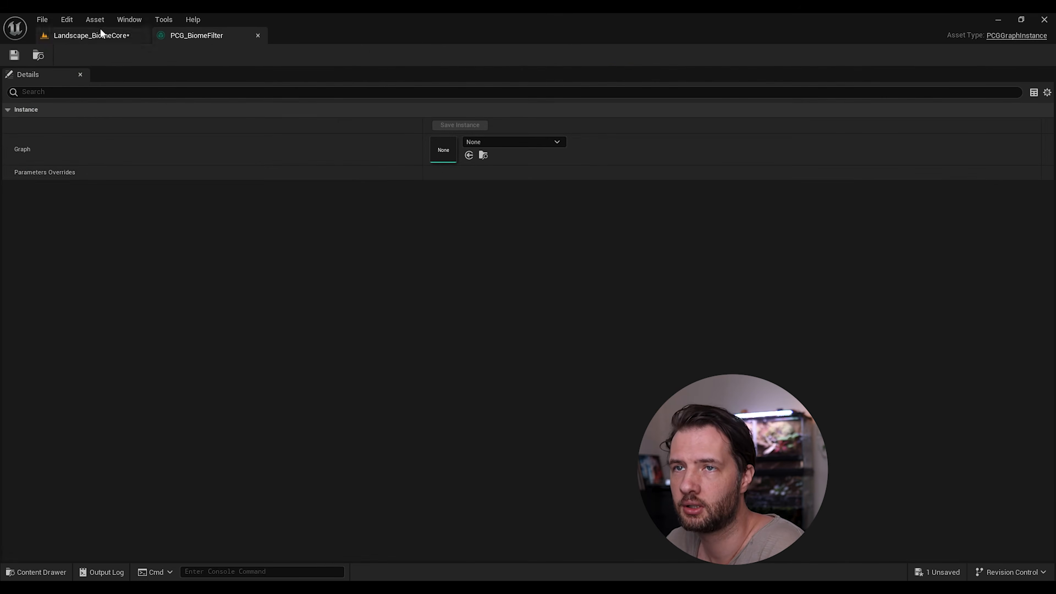
left_click(133, 35)
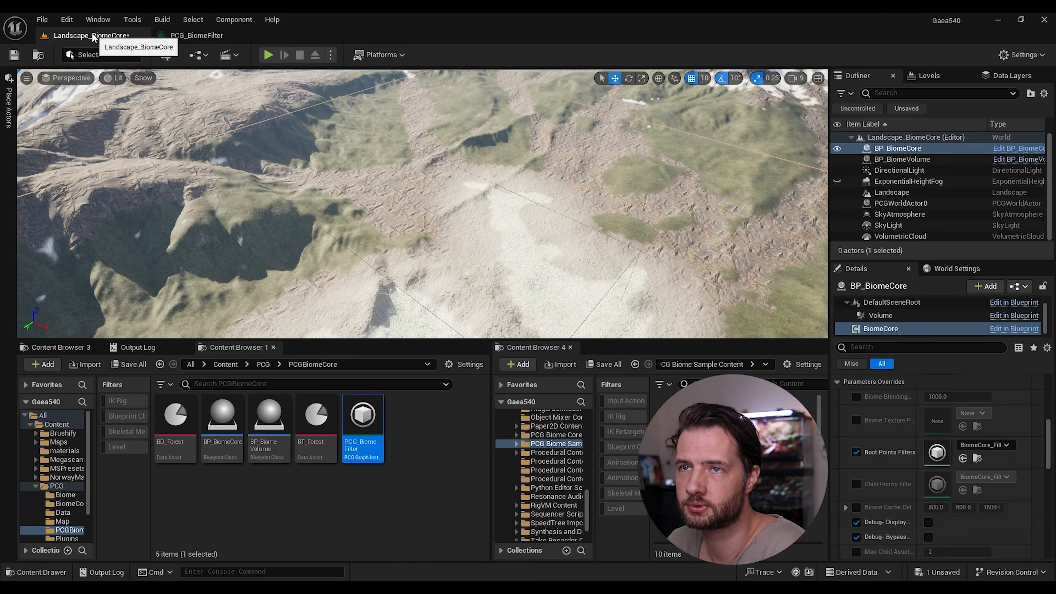
right_click(937, 453)
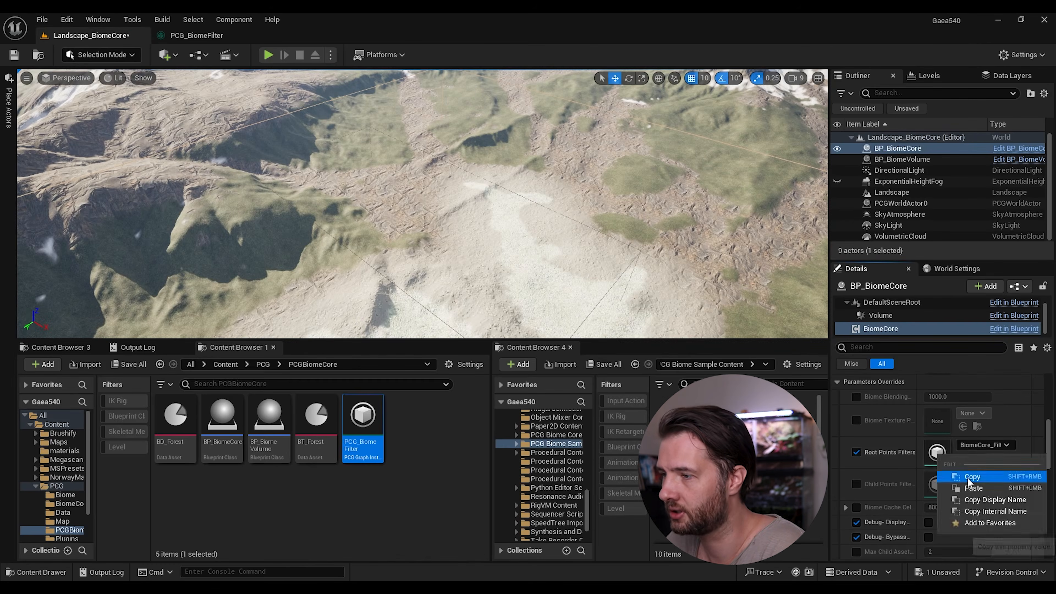
left_click(965, 477)
left_click(227, 39)
right_click(445, 156)
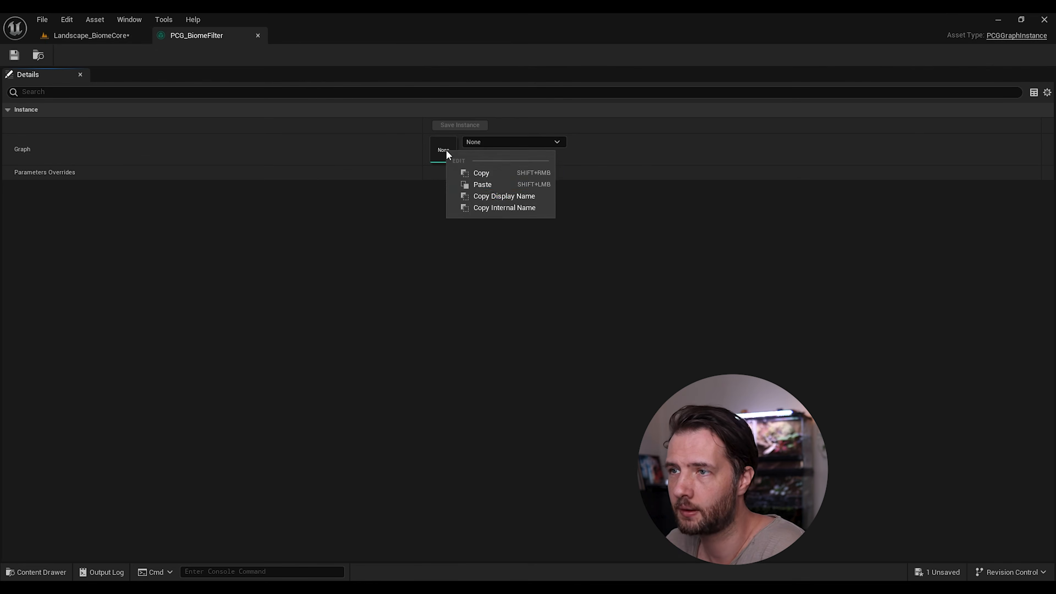
left_click(478, 181)
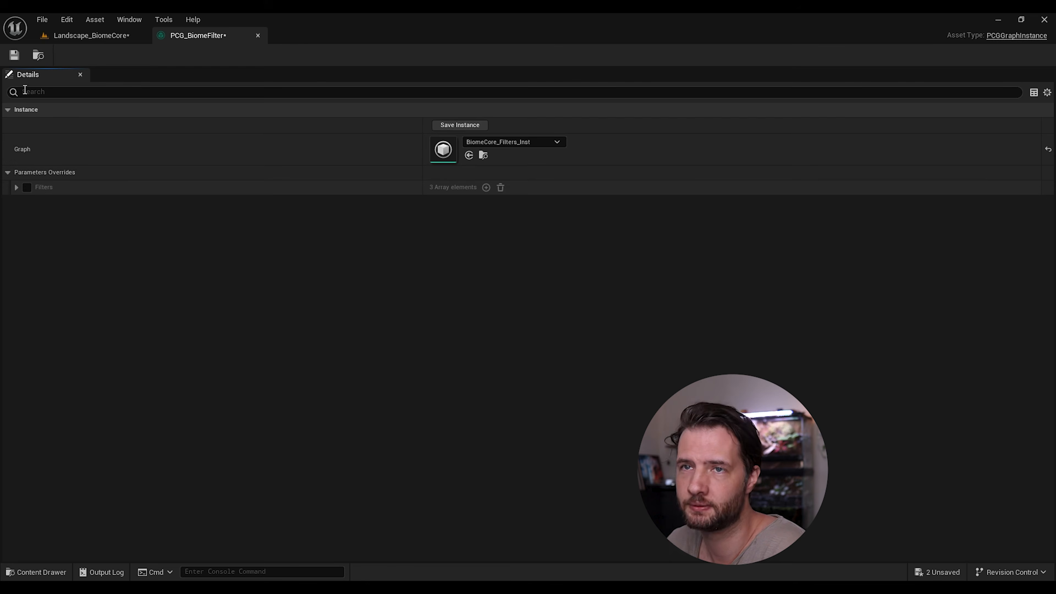
left_click(9, 58)
- Replace the Graph of PCG_BiomeFilter with BiomeCore_Filters, copied from the Graph of the BiomeCore_Filters_Inst instance
left_click(61, 34)
double_click(947, 458)
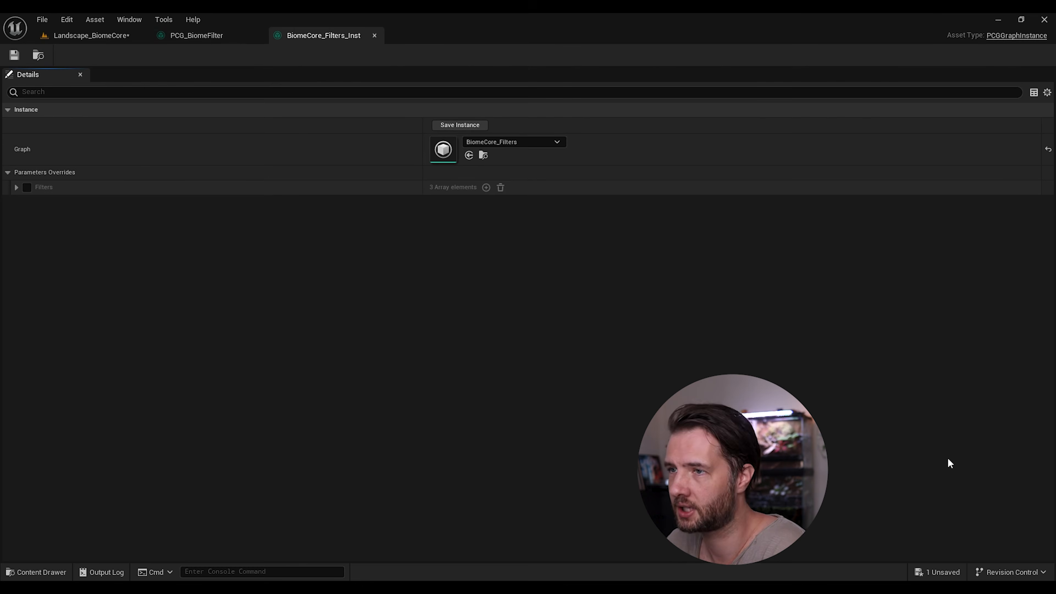
left_click(16, 188)
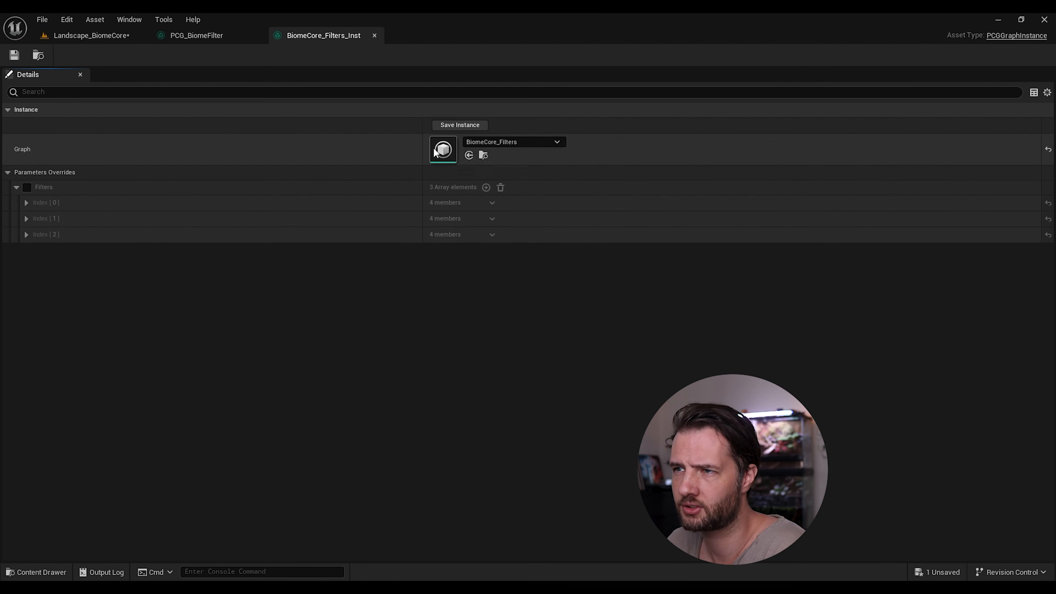
right_click(445, 152)
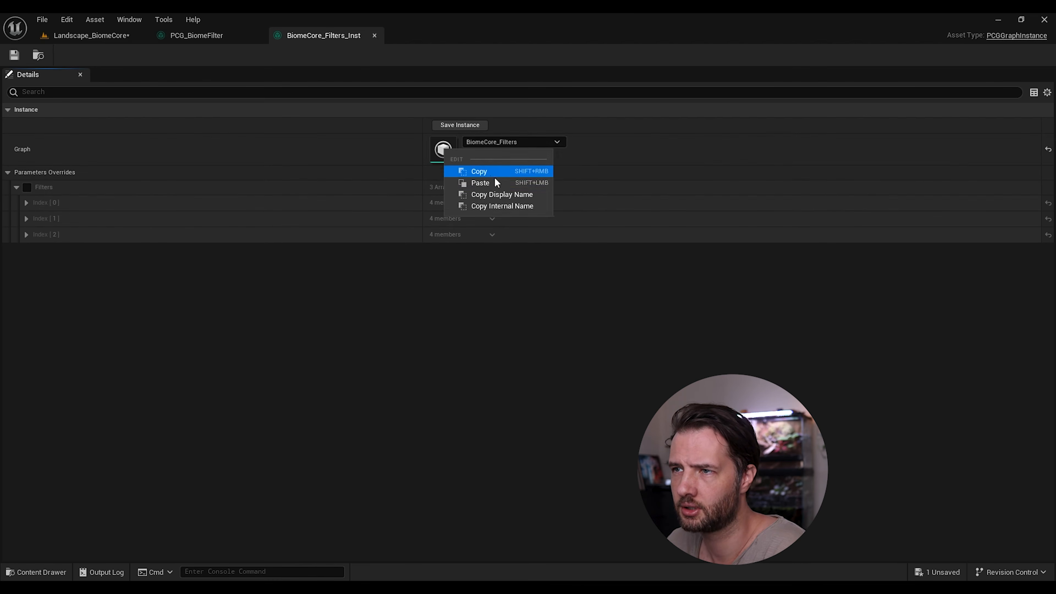
left_click(493, 171)
left_click(198, 36)
right_click(439, 153)
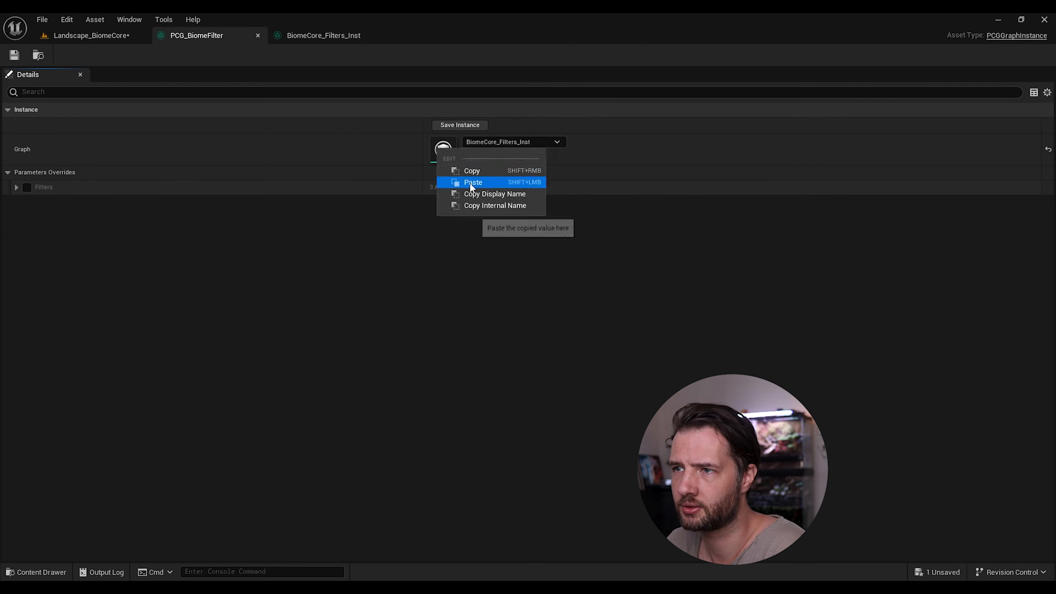
left_click(469, 182)
- Expand the Filters array of PCG_BiomeFilter, close BiomeCore_Filters_Inst, and save PCG_BiomeFilter
left_click(16, 187)
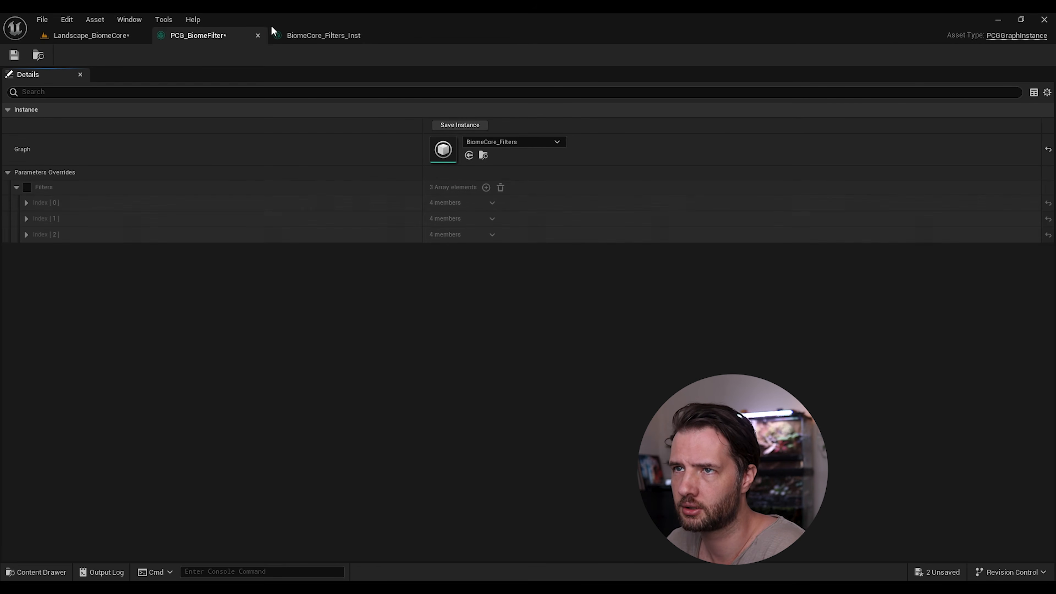
left_click(283, 35)
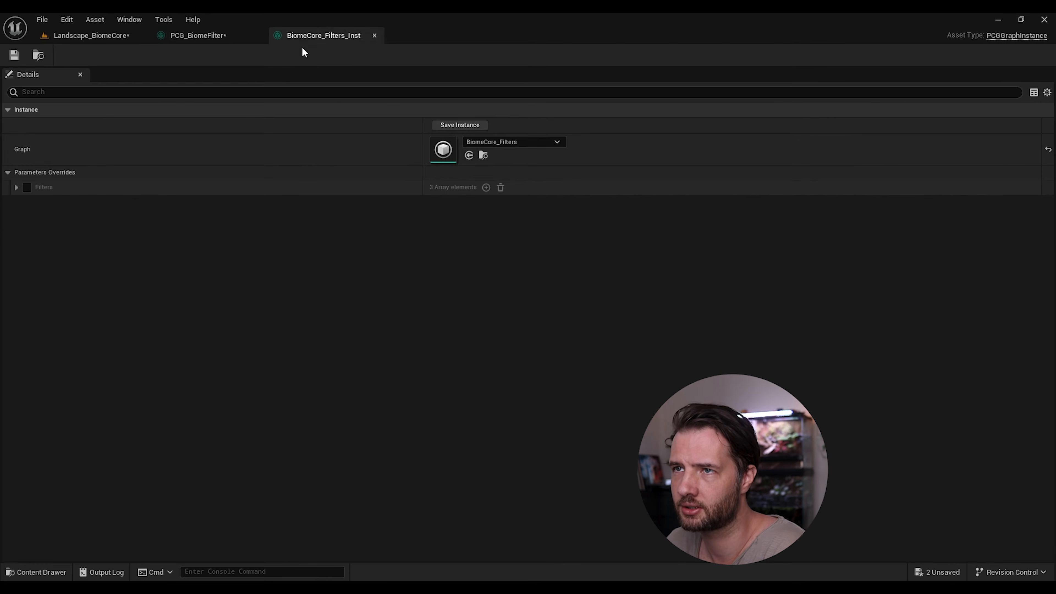
left_click(375, 35)
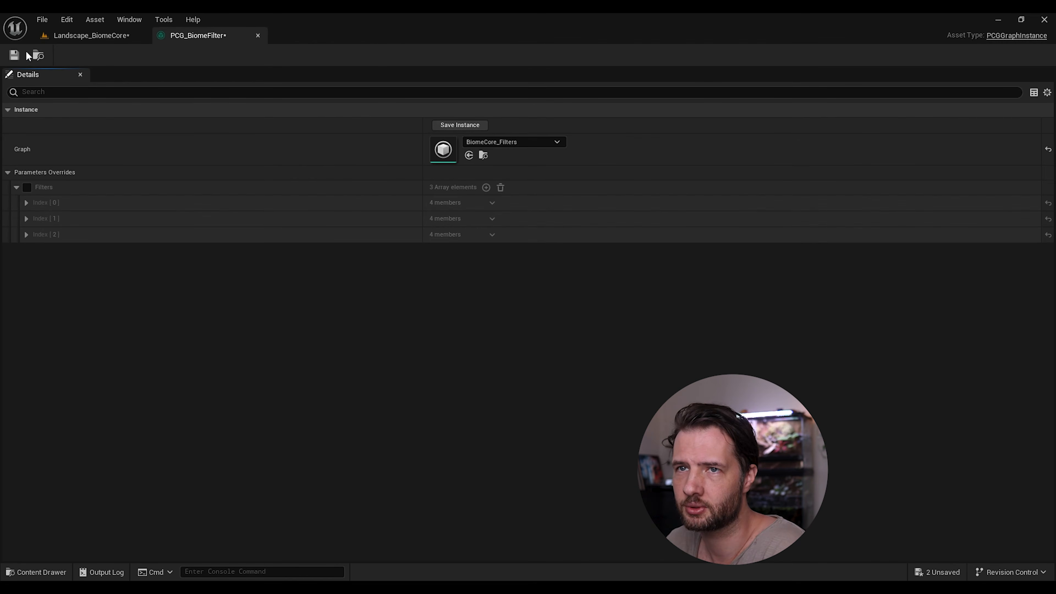
left_click(14, 55)
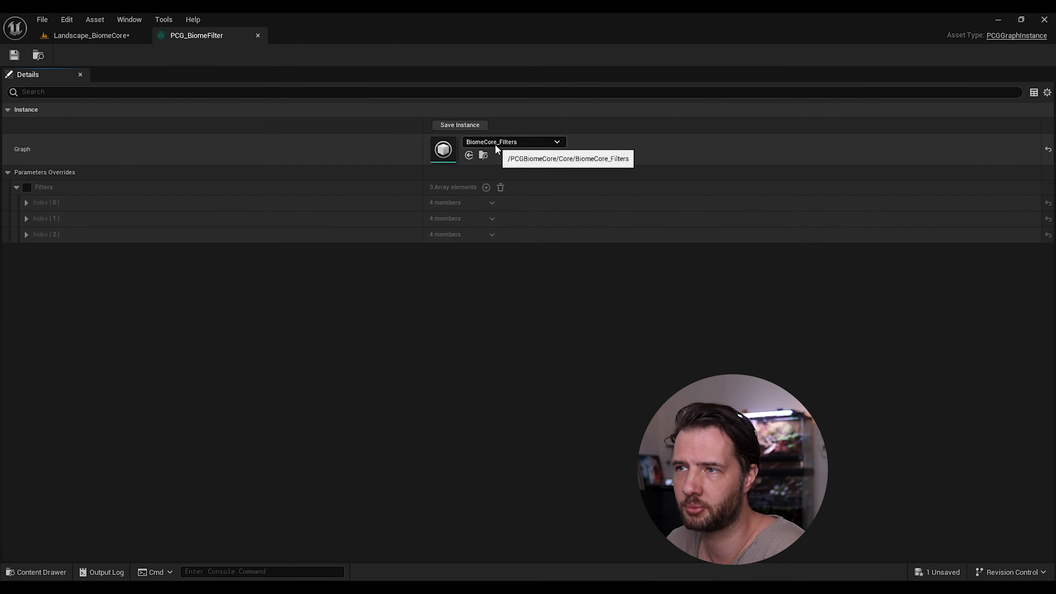
- Expand Index 0, 1 and 2 of the Filters array and enable the Filters parameter override
left_click(27, 203)
left_click(26, 295)
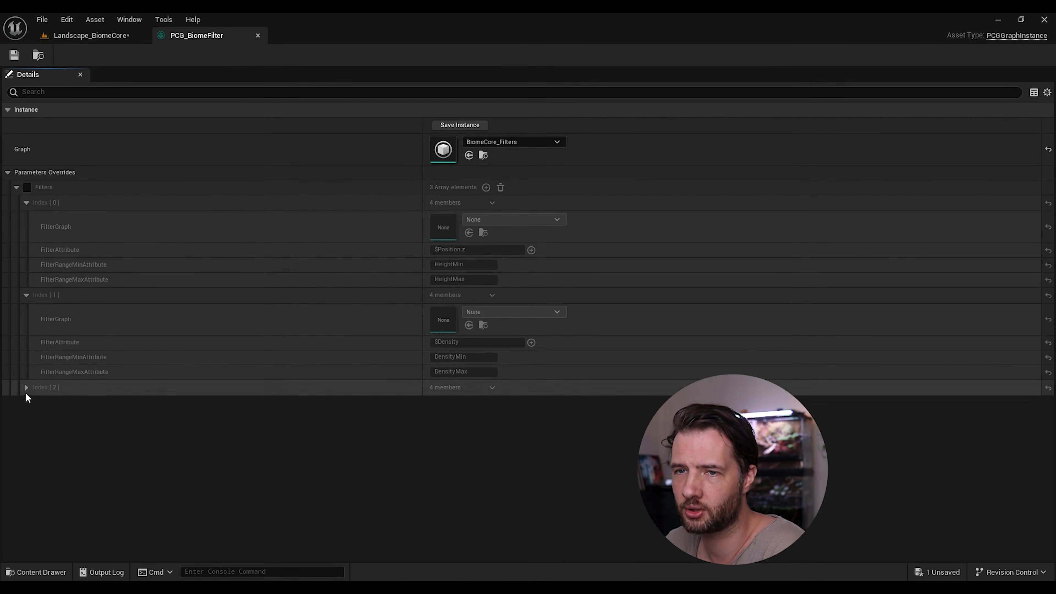
left_click(26, 387)
left_click(26, 188)
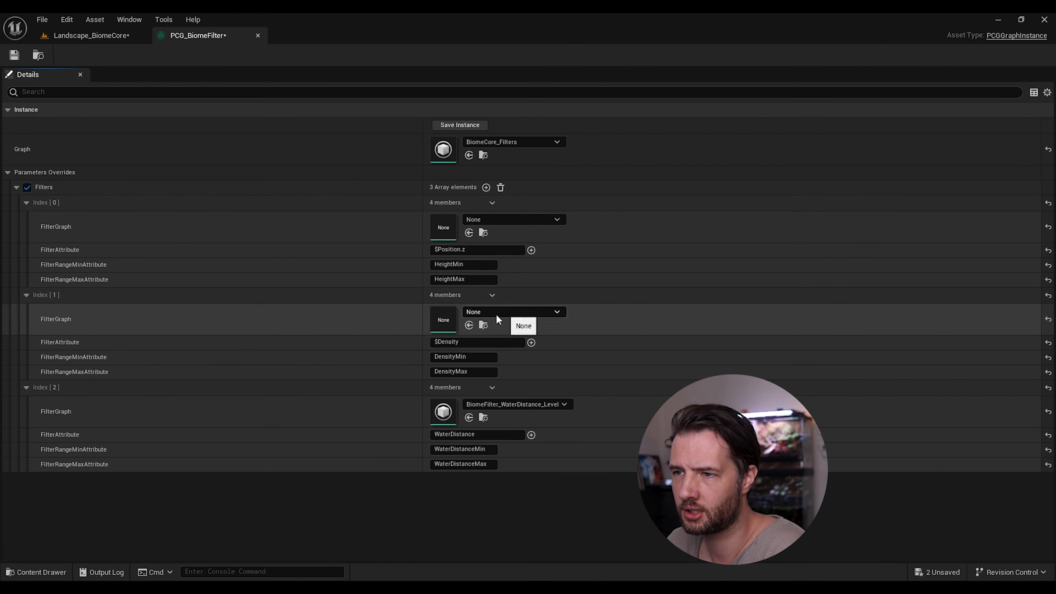
- Delete the $Density and WaterDistance entries from the Filters array, then save and close PCG_BiomeFilter
left_click(522, 312)
left_click(354, 324)
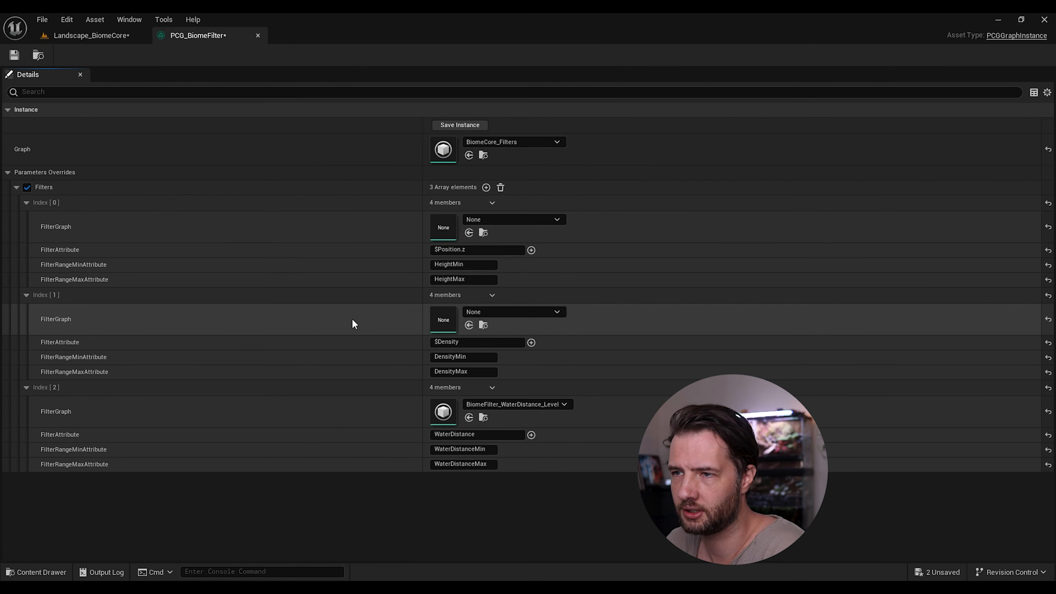
left_click(492, 294)
left_click(508, 324)
left_click(492, 295)
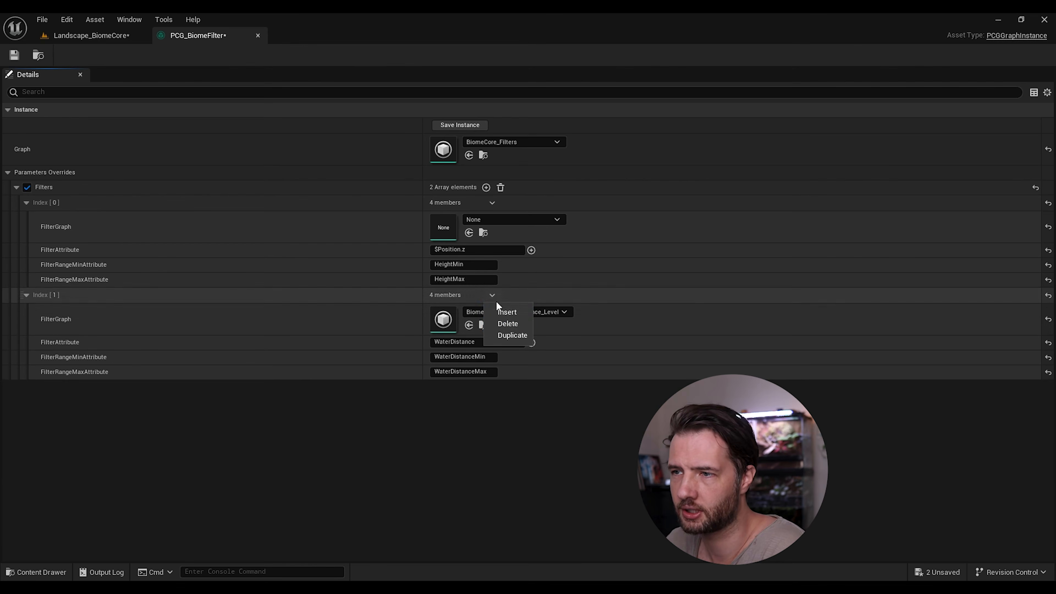
left_click(508, 324)
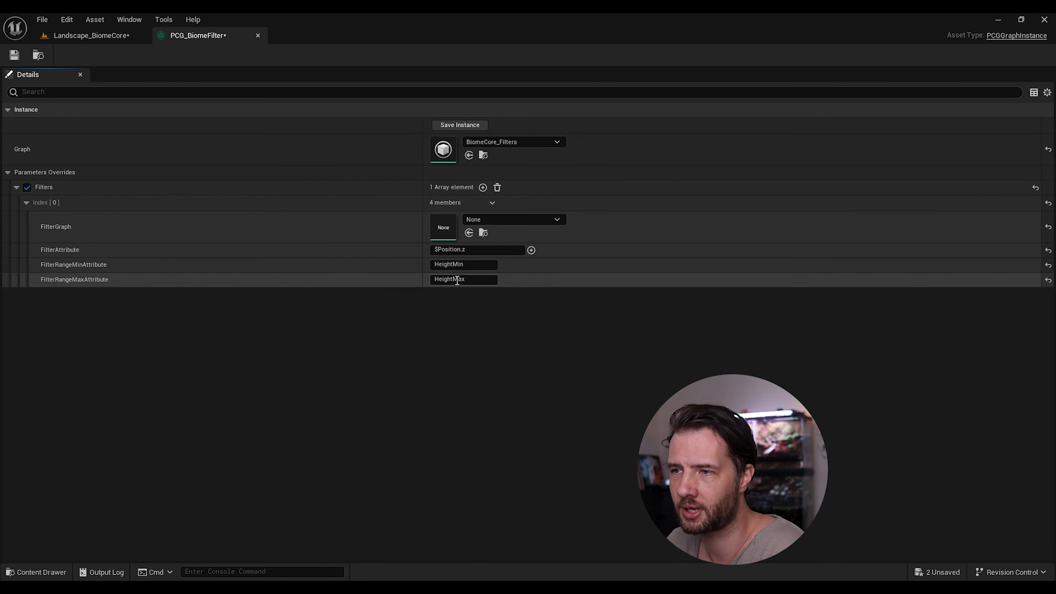
left_click(8, 59)
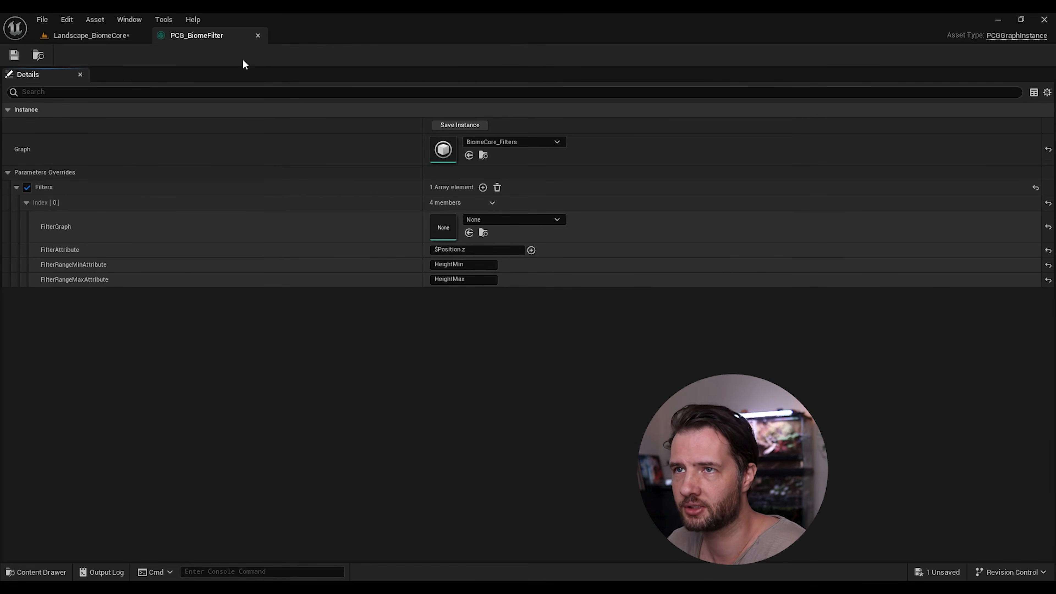
left_click(258, 36)
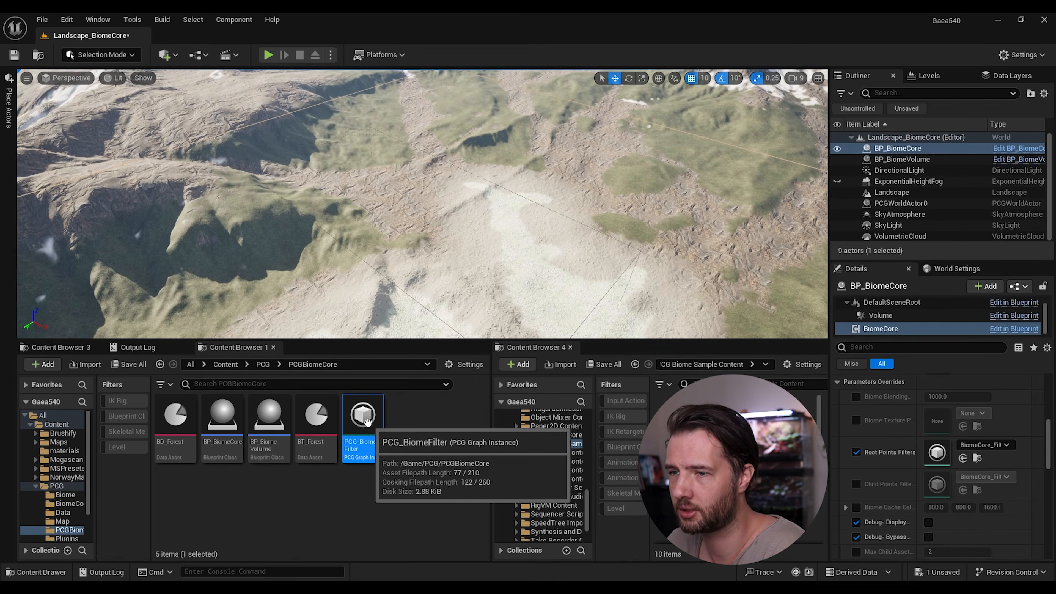
- Assign PCG_BiomeFilter to Root Points Filters on the BiomeCore component, save the level, and look over the spawned trees
left_click_drag(364, 422, 940, 456)
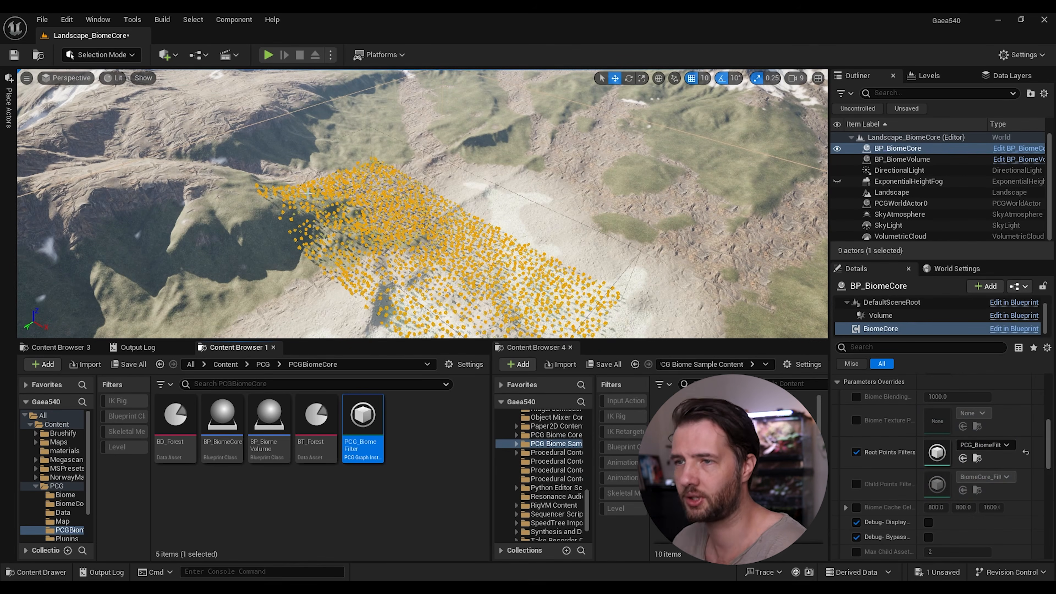
left_click(14, 55)
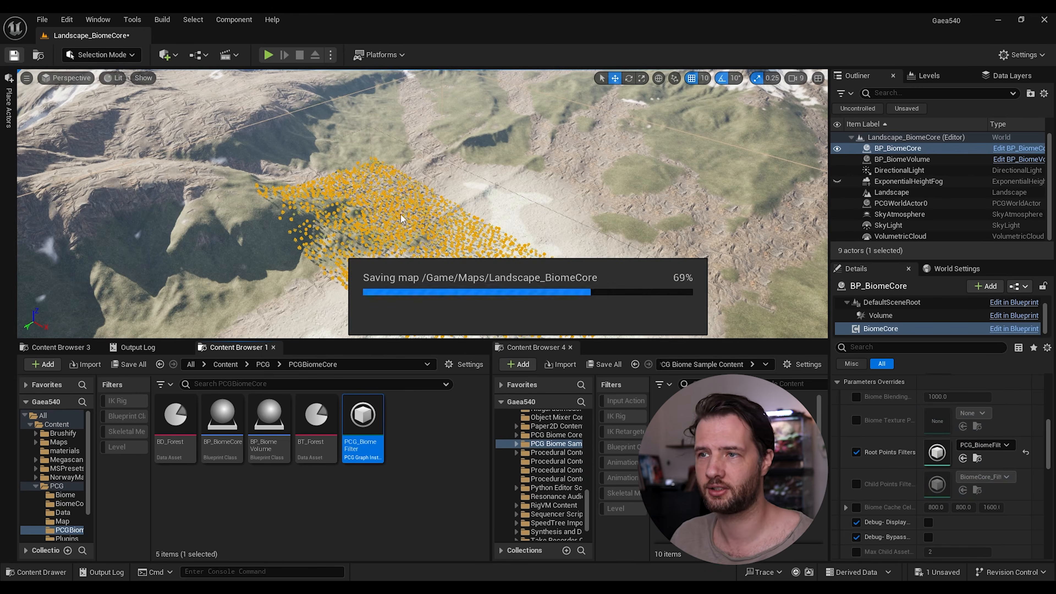
right_click_drag(375, 208, 441, 208)
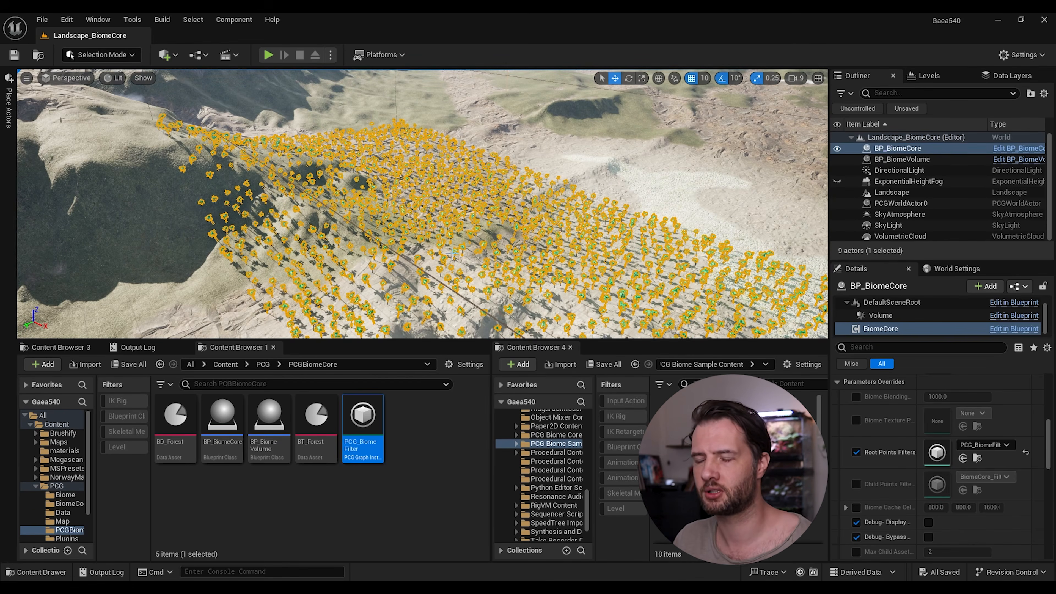
scroll(452, 253, "down", 10)
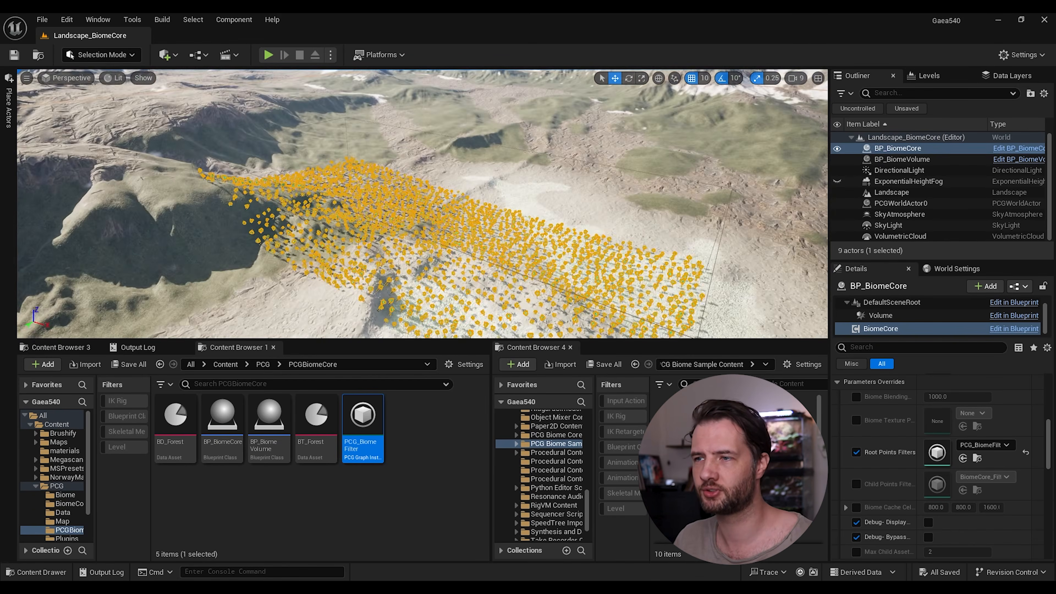
scroll(446, 195, "up", 5)
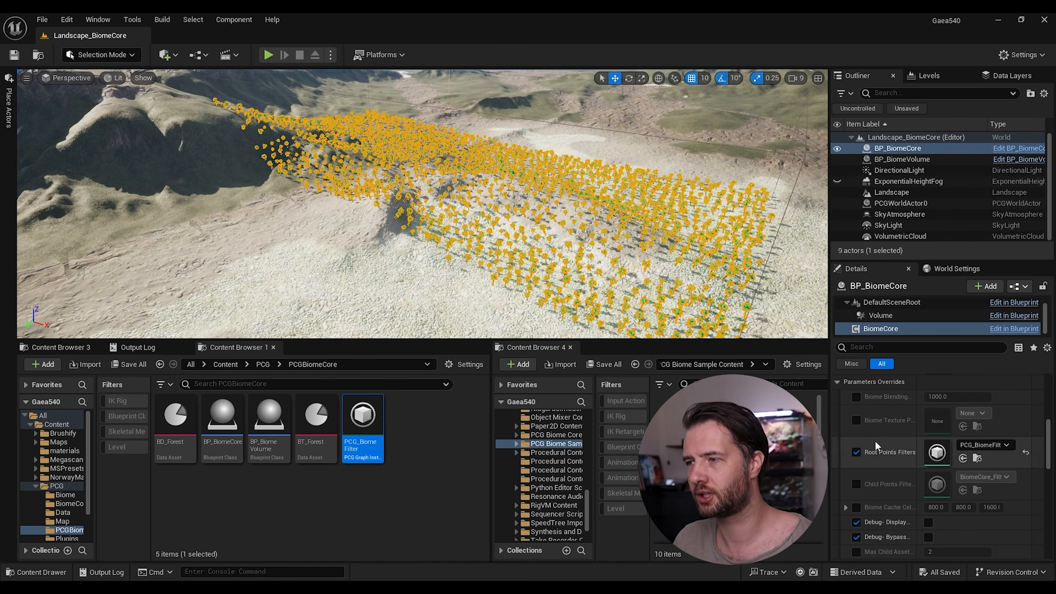
right_click_drag(445, 197, 430, 378)
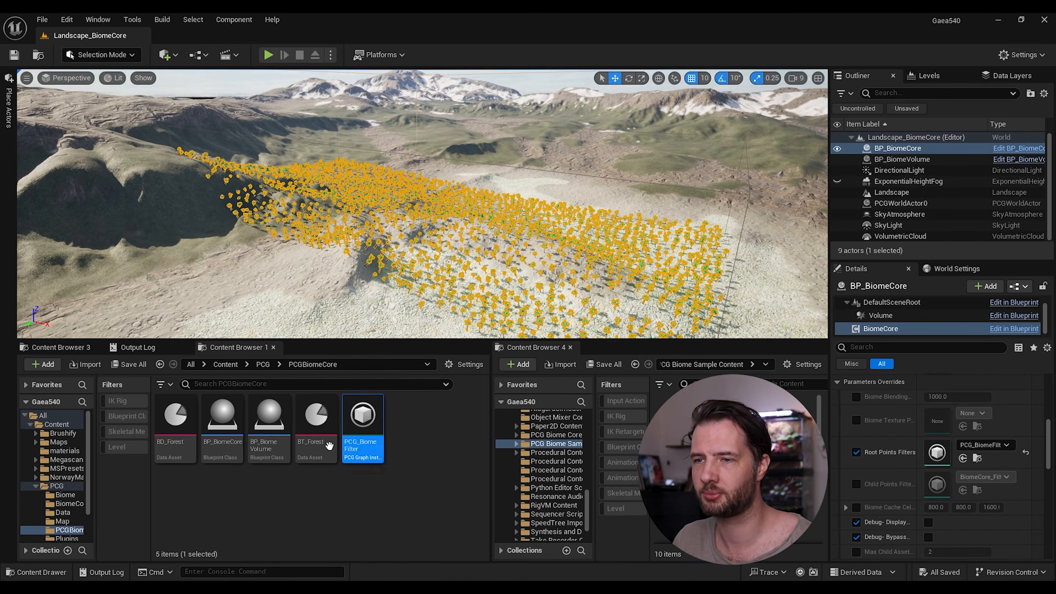
- Look through the mesh, debug and asset options in the BT_Forest data asset
double_click(315, 432)
scroll(415, 246, "down", 3)
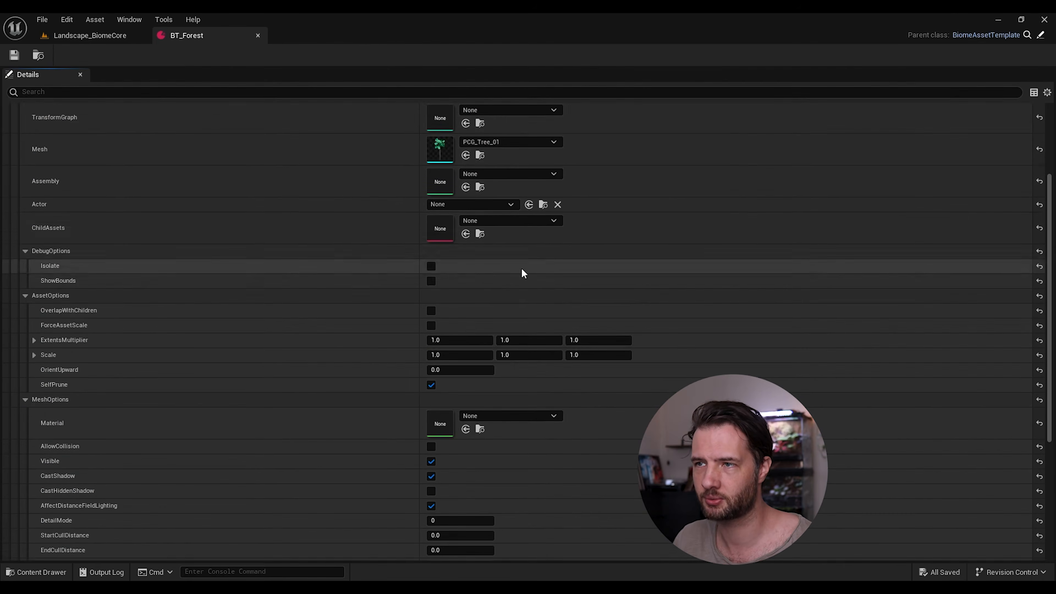
scroll(523, 273, "up", 3)
left_click(258, 36)
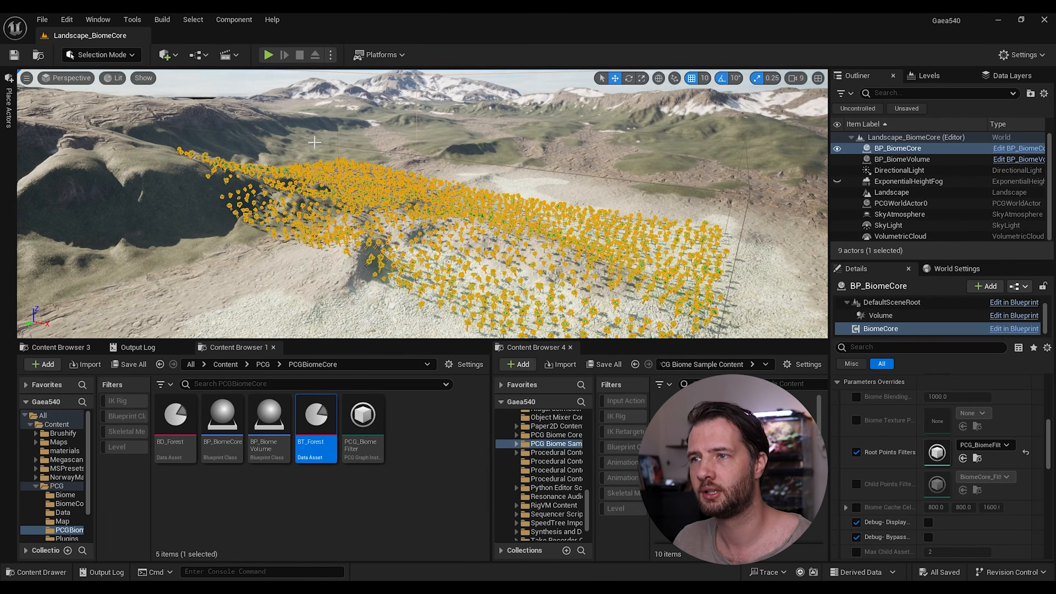
- Delete the BP_BiomeVolume actor from the level and save the map
right_click_drag(314, 141, 315, 142)
key("Escape")
scroll(314, 142, "down", 2)
left_click(890, 159)
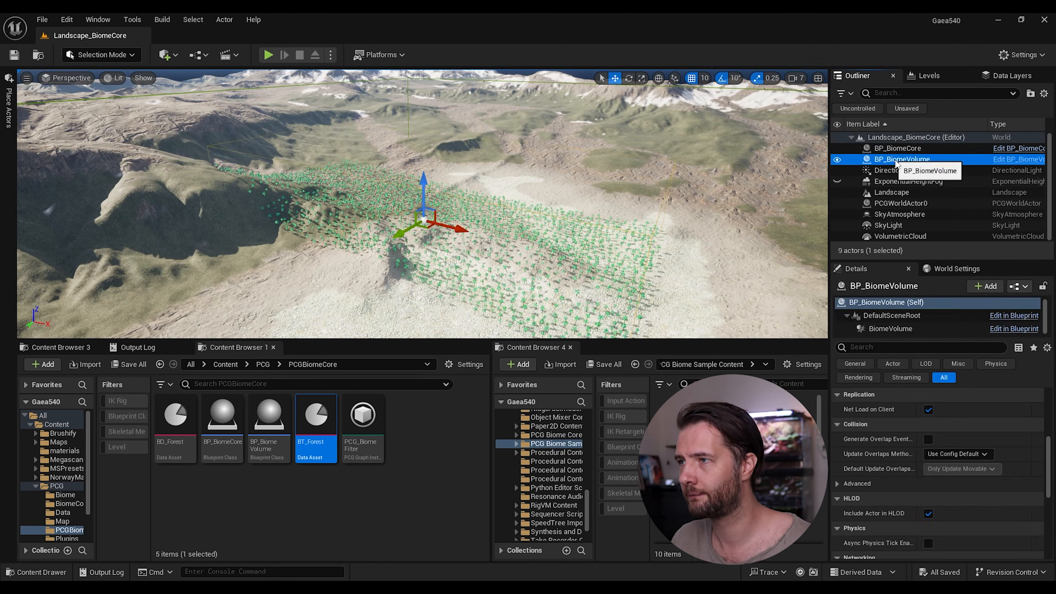
key("Delete")
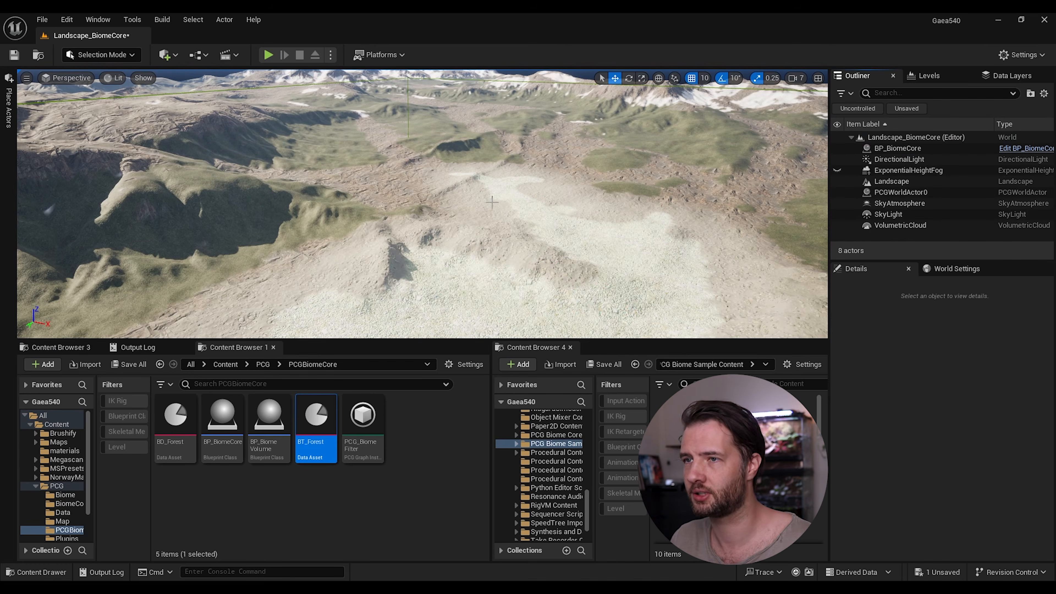
left_click(14, 55)
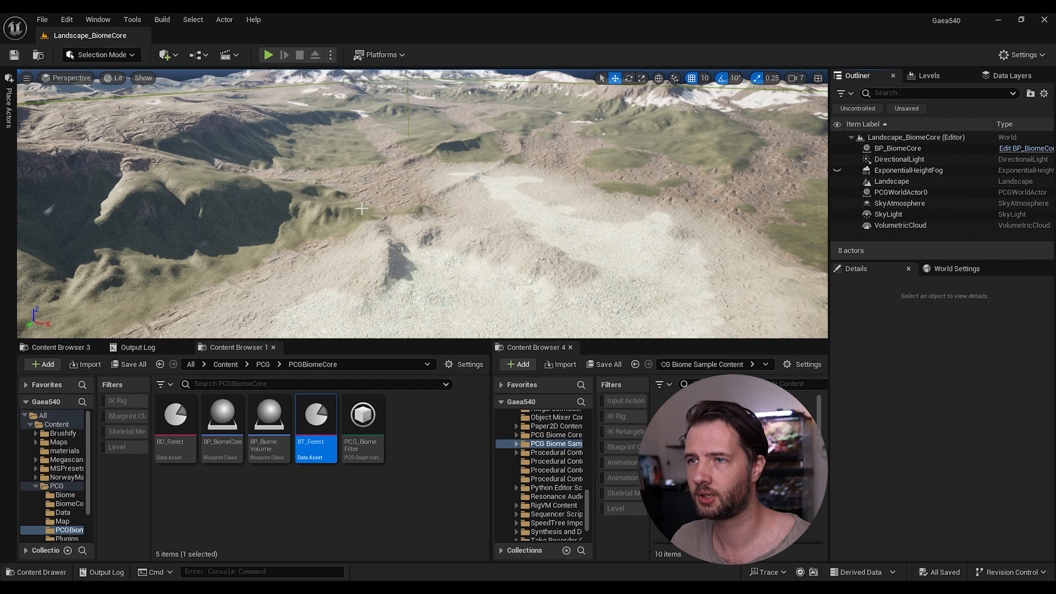
- Try moving BP_BiomeCore across the landscape and reset its Location to 0, 0, 0
right_click_drag(421, 204, 422, 204)
right_click_drag(559, 229, 559, 229)
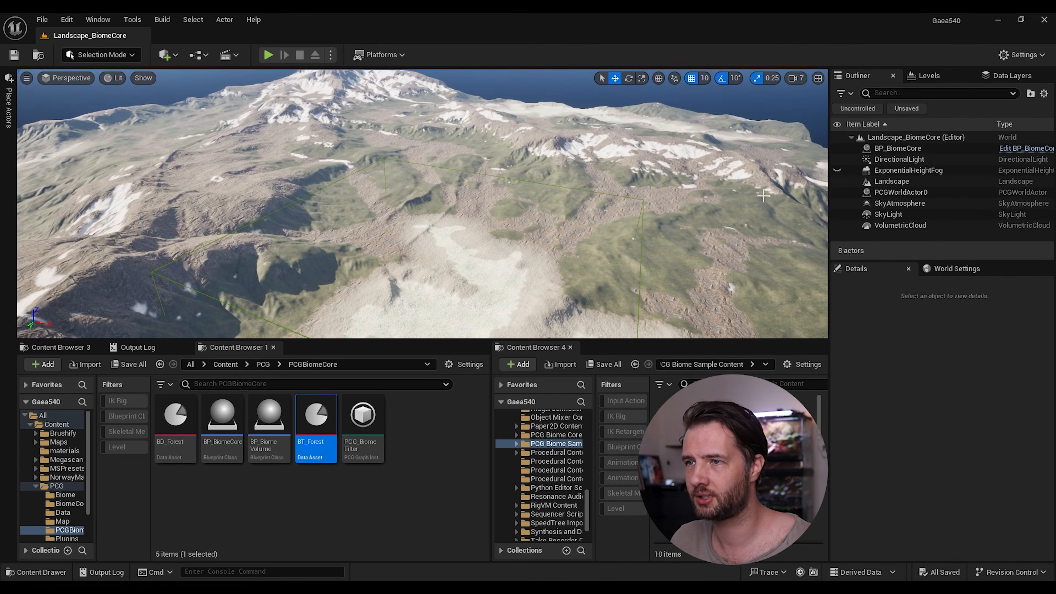
left_click(900, 150)
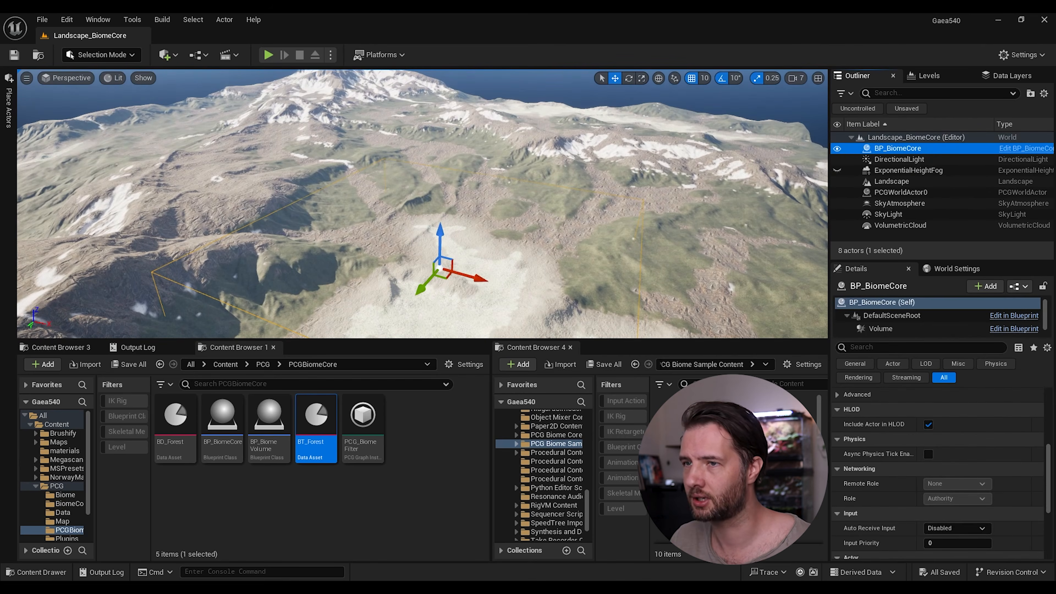
right_click_drag(476, 248, 476, 247)
left_click_drag(484, 221, 392, 181)
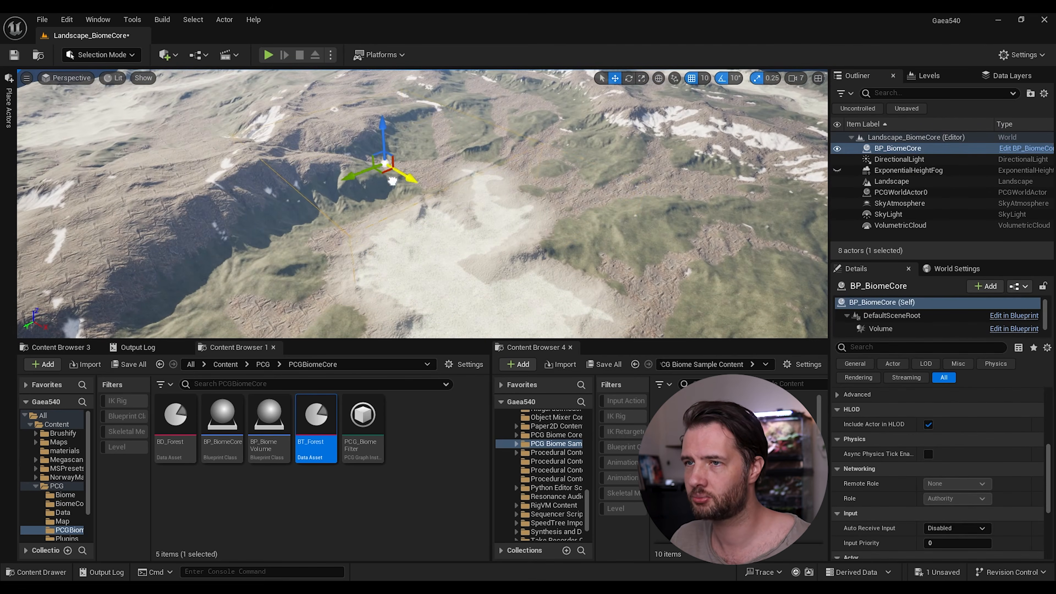
scroll(1014, 399, "up", 3)
left_click(1038, 409)
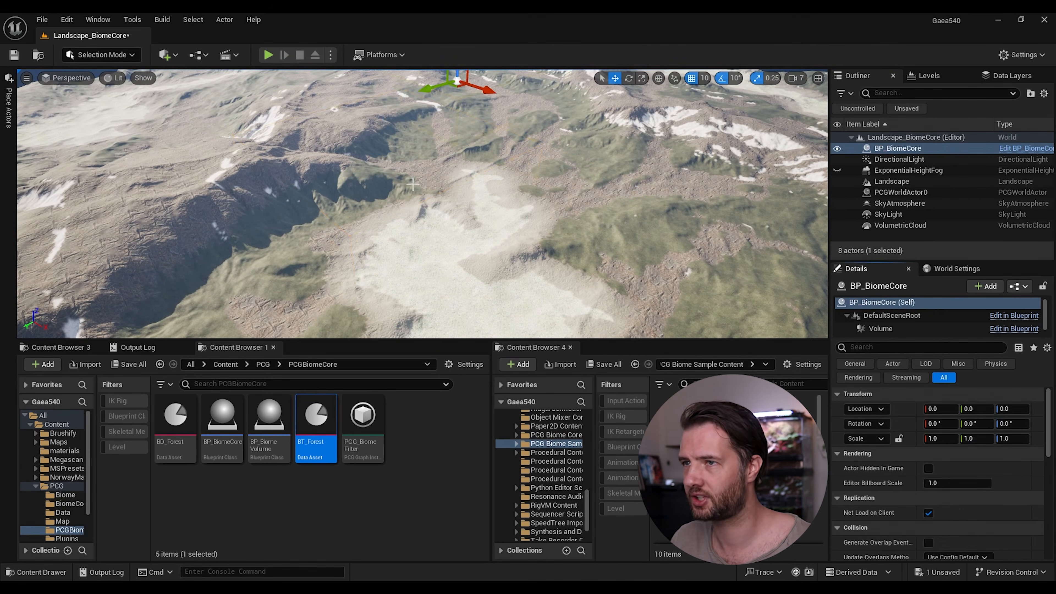
- Set the Scale of BP_BiomeCore's Volume component to 1.0 on all three axes
right_click_drag(412, 184, 438, 196)
key("w")
scroll(413, 185, "up", 5)
scroll(413, 184, "up", 1)
key("s")
key("d")
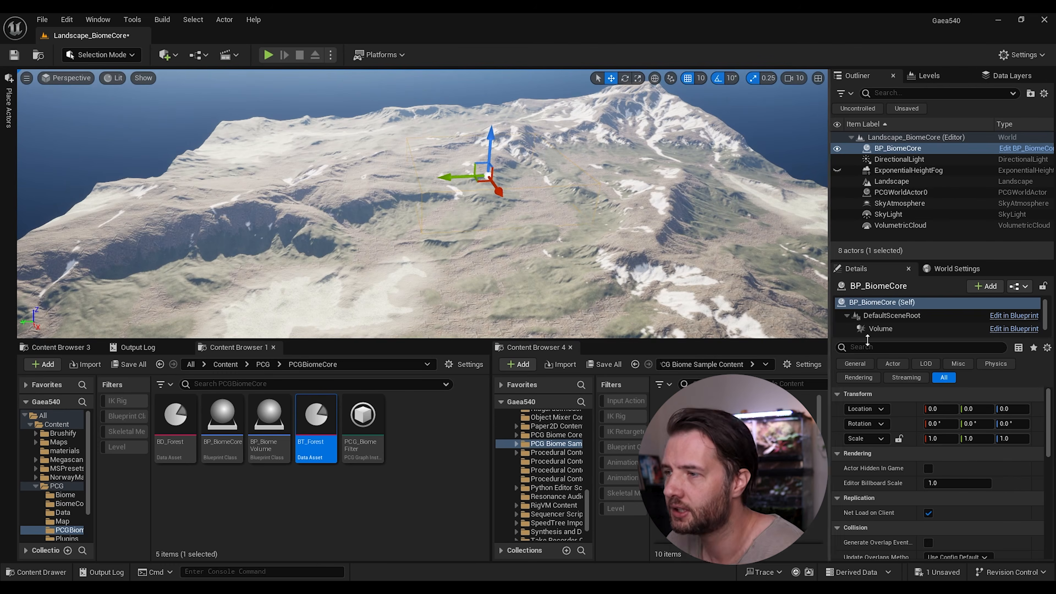
left_click(898, 329)
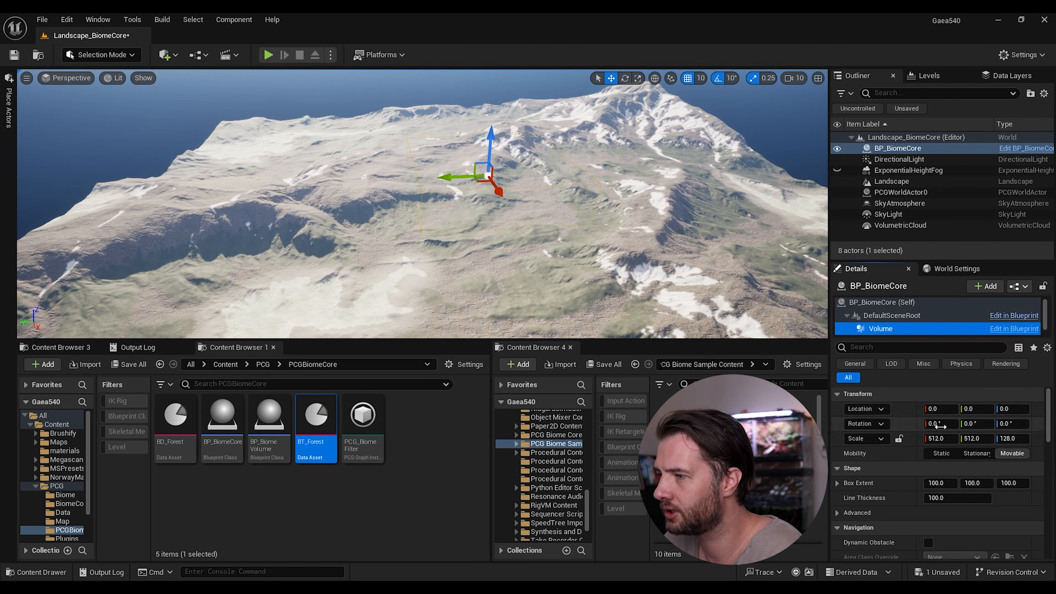
left_click(938, 438)
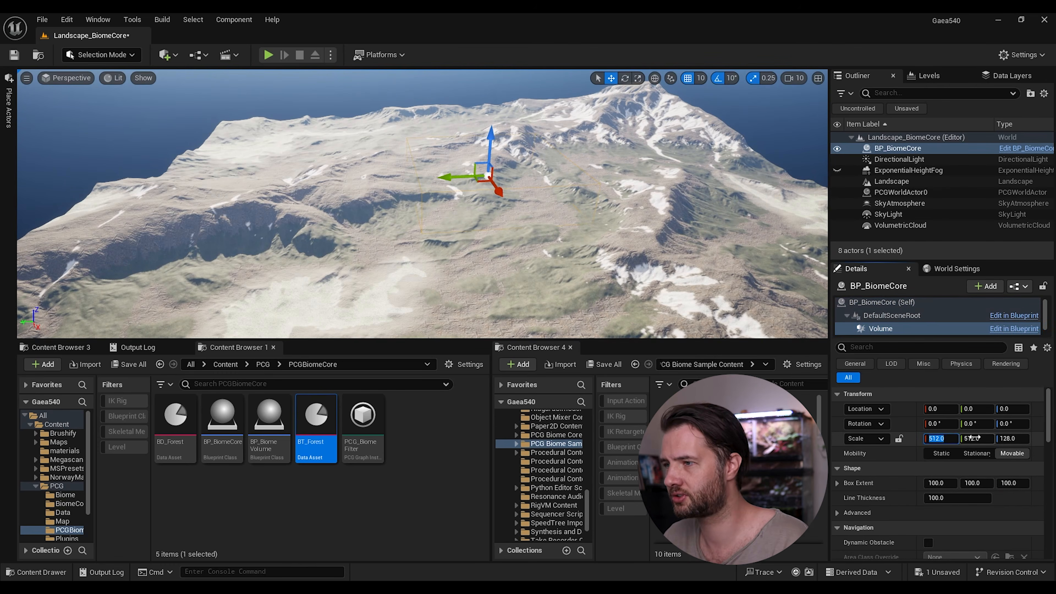
type("1")
key("Return")
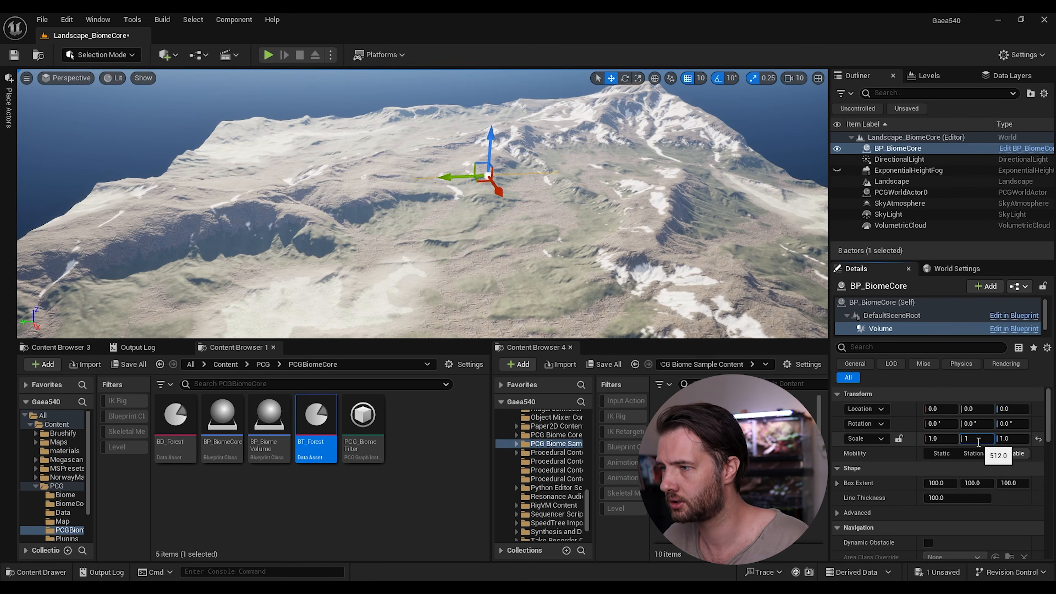
key("Return")
key("w")
right_click_drag(540, 233, 566, 241)
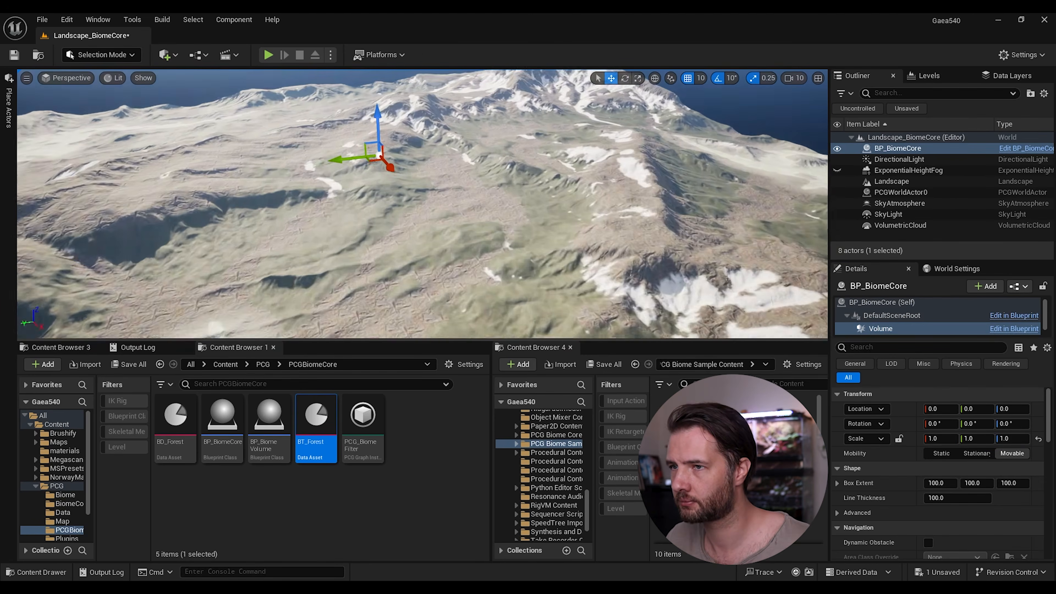
- Set the X and Y Scale of the BP_BiomeCore actor itself to 1009
mouse_move(509, 186)
right_mouse_down()
mouse_move(478, 182)
mouse_move(519, 200)
mouse_move(509, 185)
right_mouse_up()
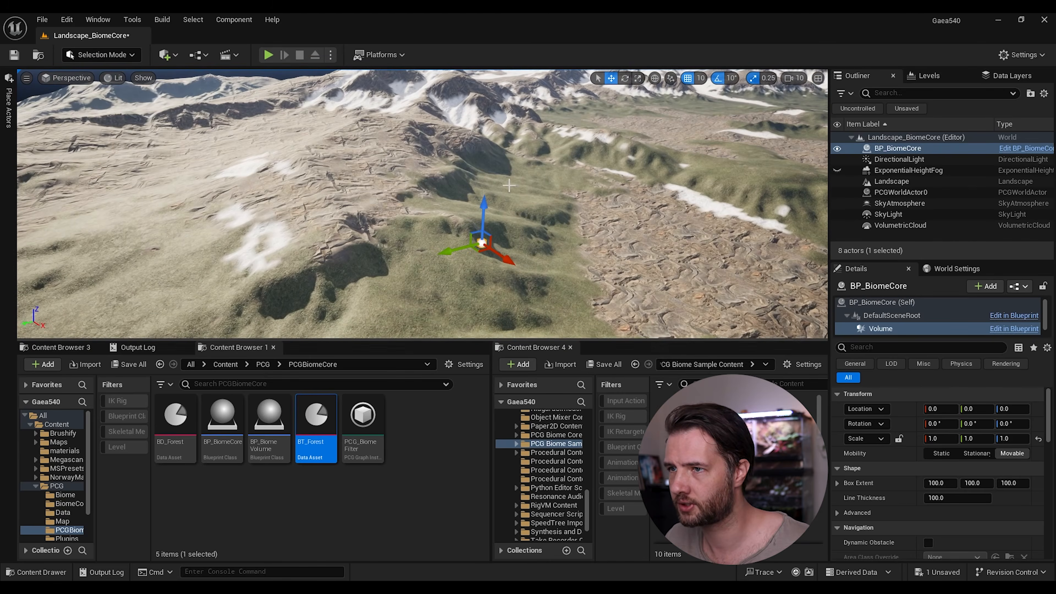
left_click(882, 302)
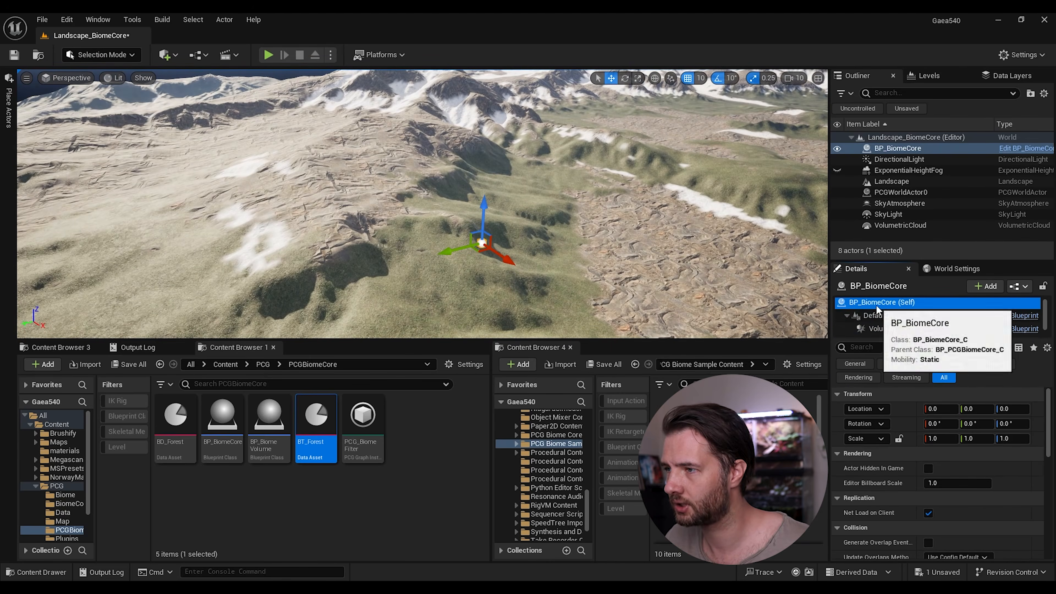
left_click(949, 439)
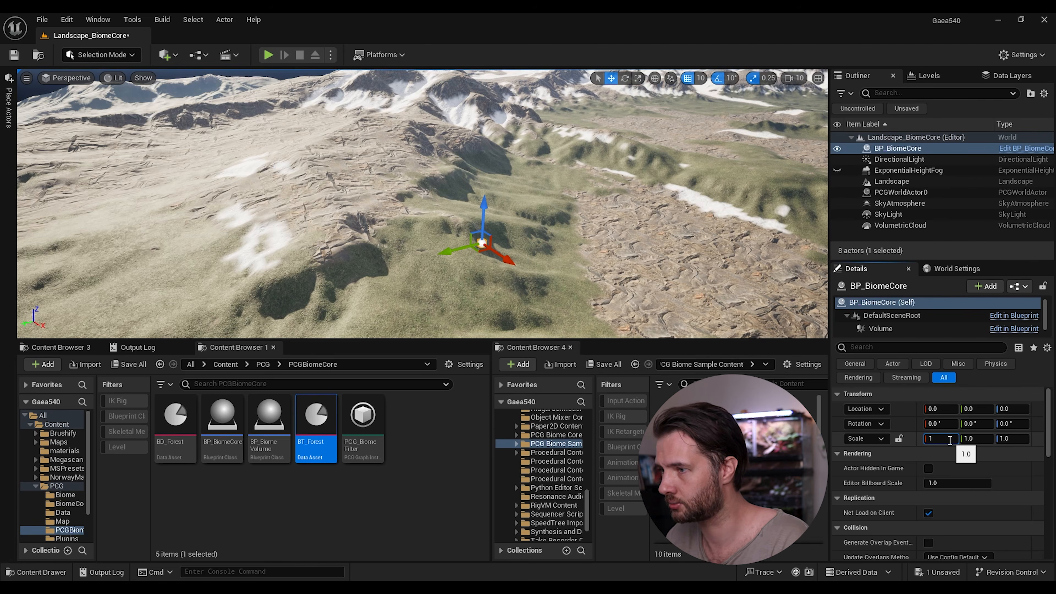
left_click(975, 438)
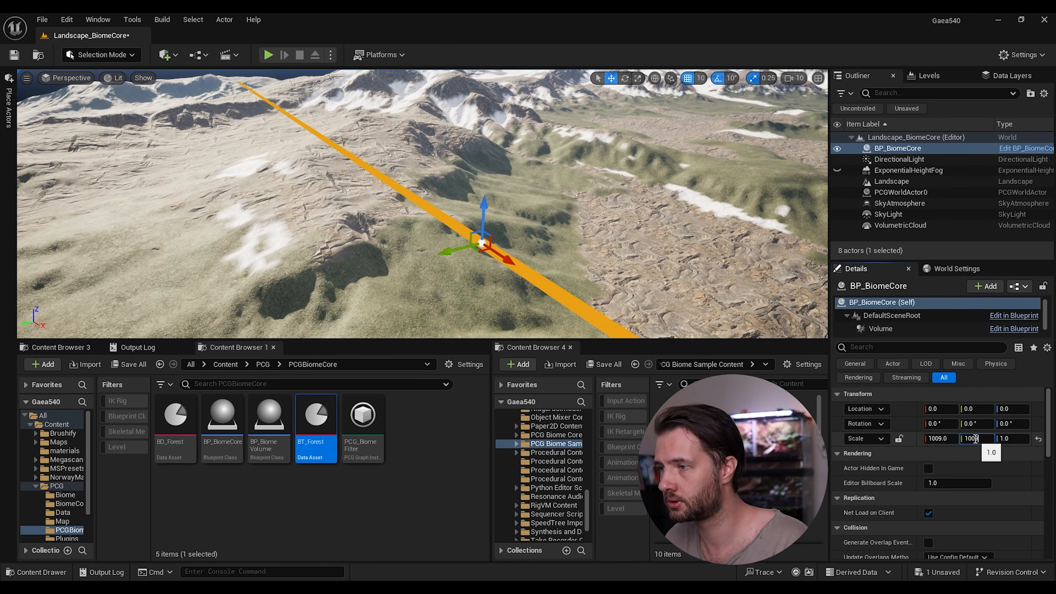
key("Return")
right_click_drag(583, 233, 464, 186)
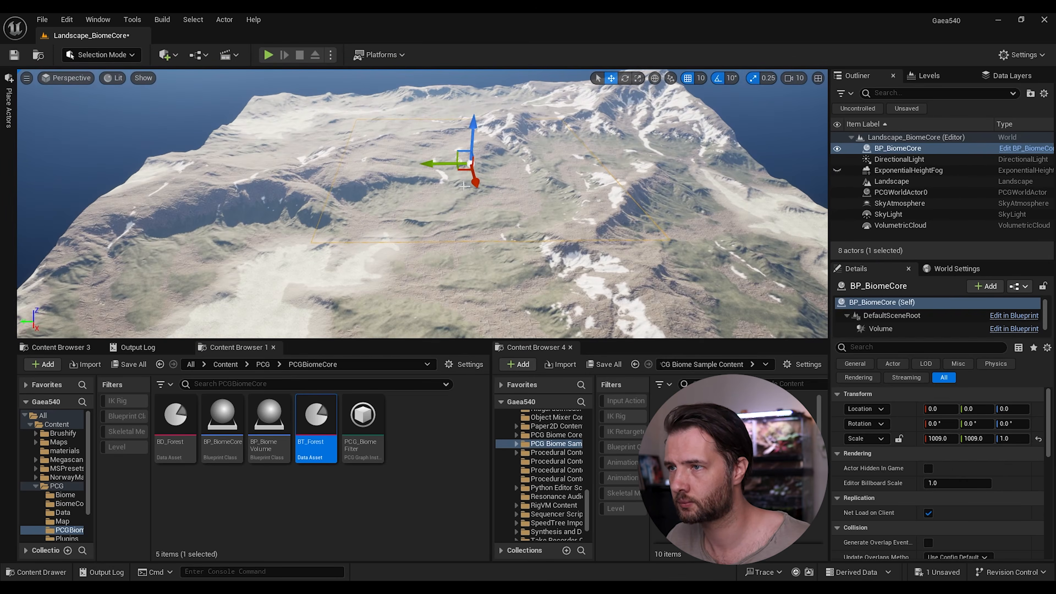
- Switch to the top wireframe view and compare the BP_BiomeCore volume's extent with the landscape's edges
left_click(88, 78)
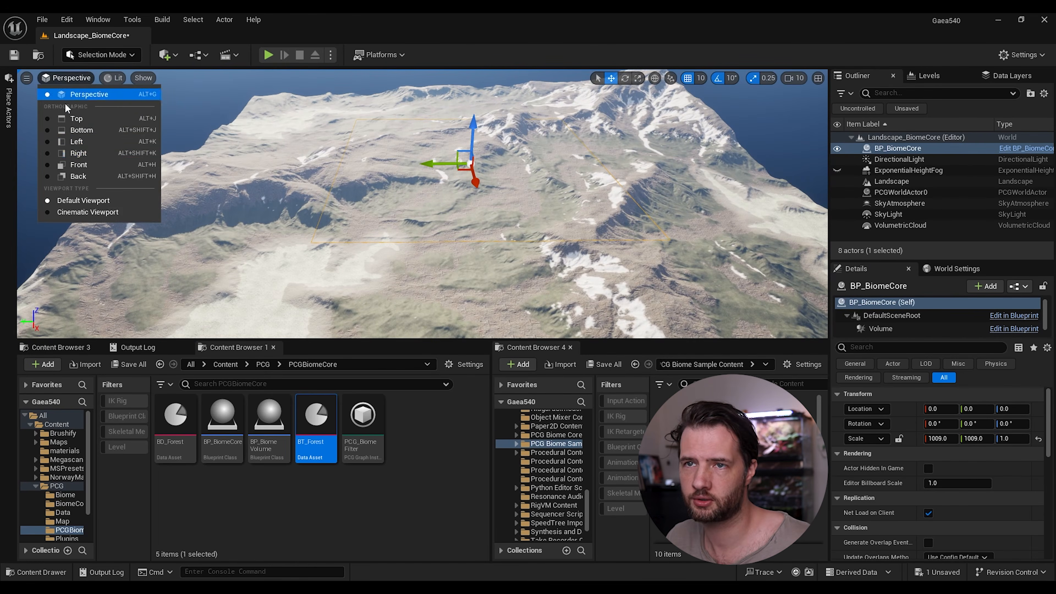
left_click(90, 121)
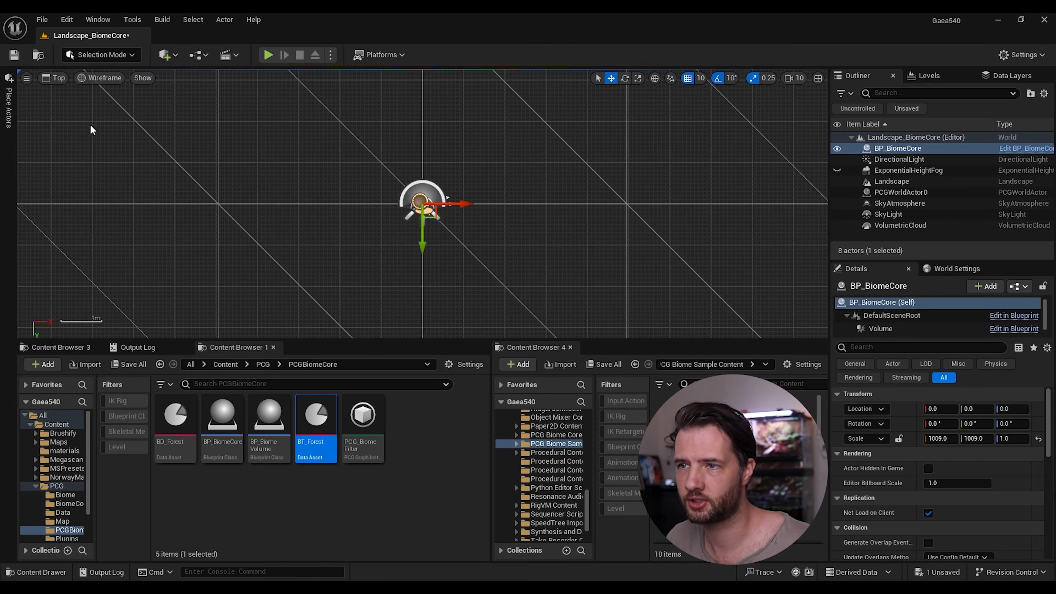
scroll(453, 249, "down", 3)
scroll(453, 249, "down", 10)
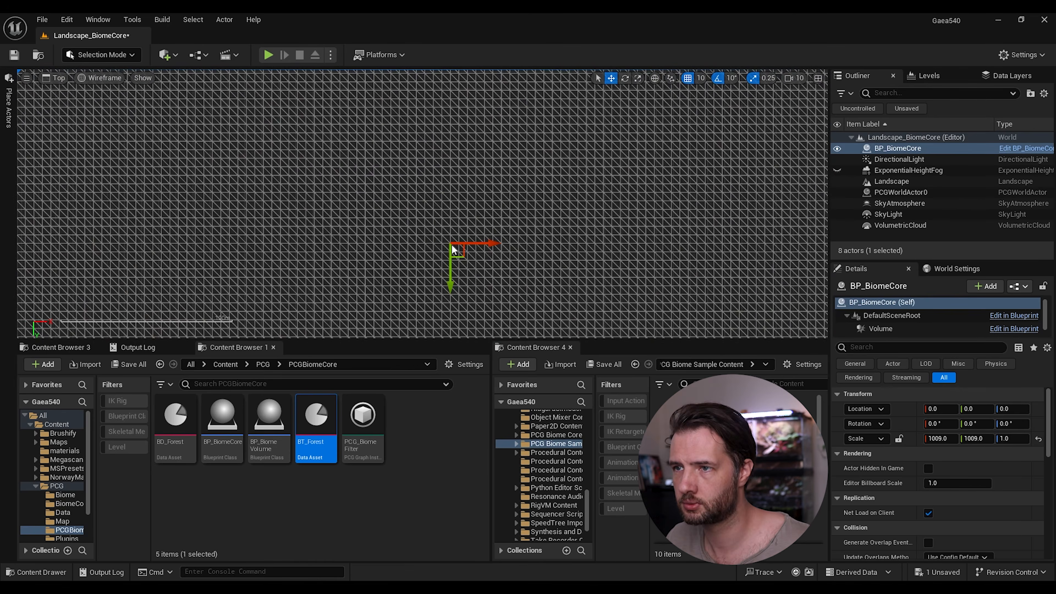
scroll(453, 249, "down", 5)
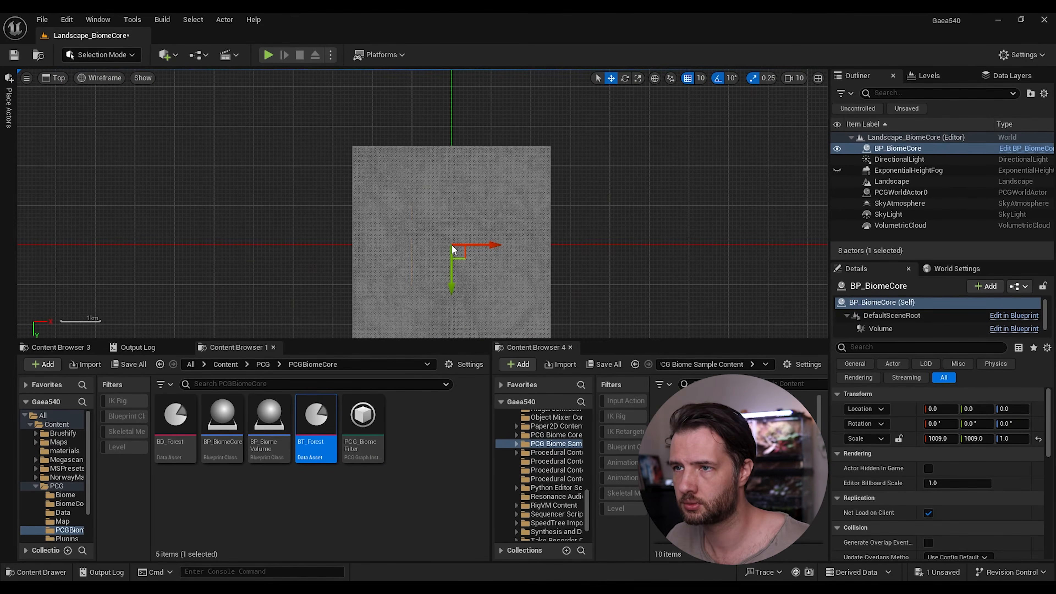
scroll(441, 247, "up", 8)
right_click_drag(371, 287, 384, 119)
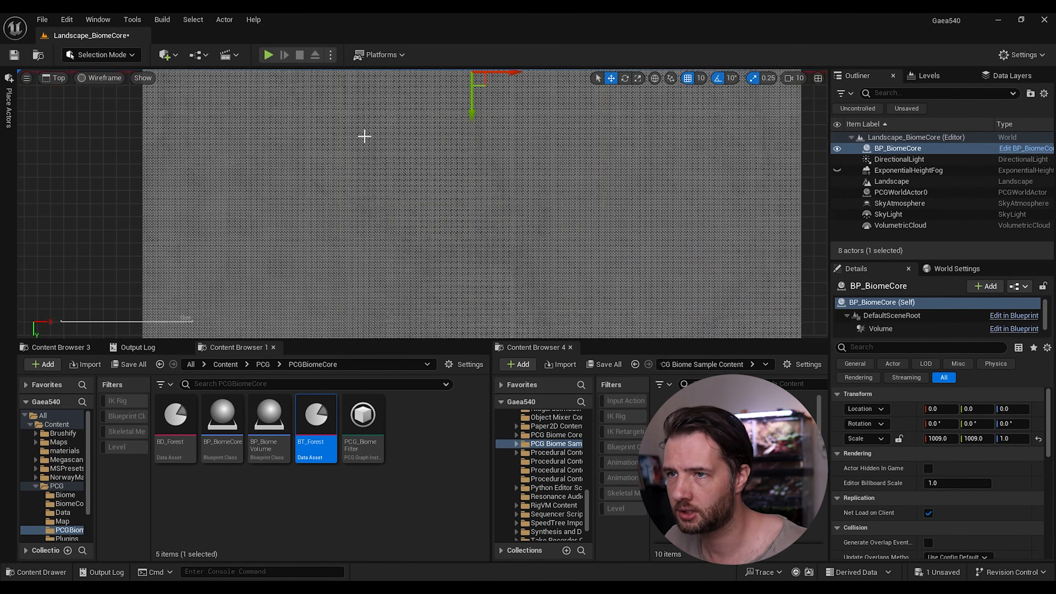
scroll(363, 137, "up", 5)
scroll(309, 219, "down", 4)
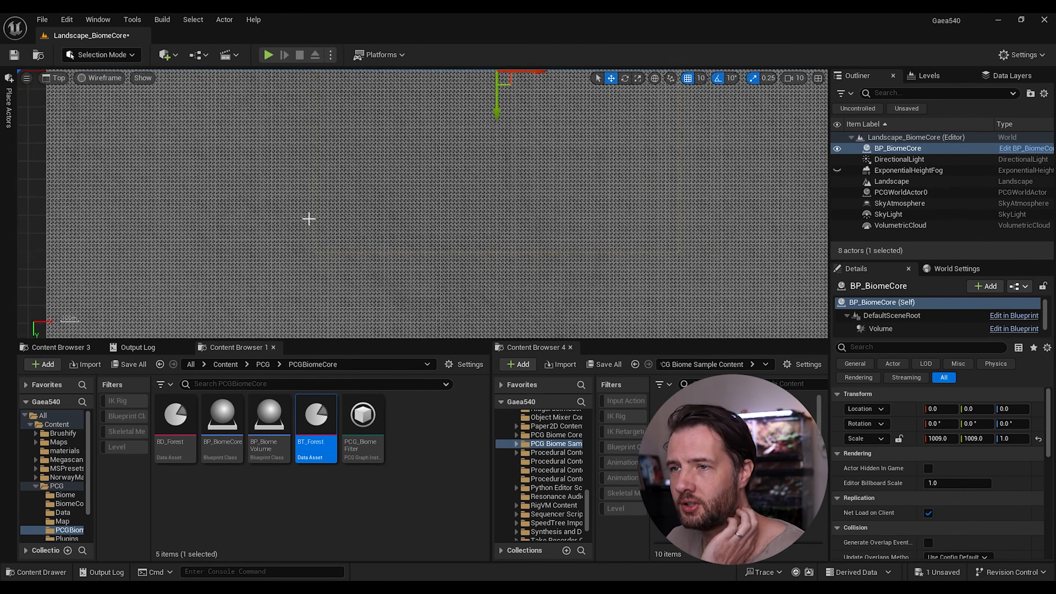
right_click_drag(417, 173, 309, 245)
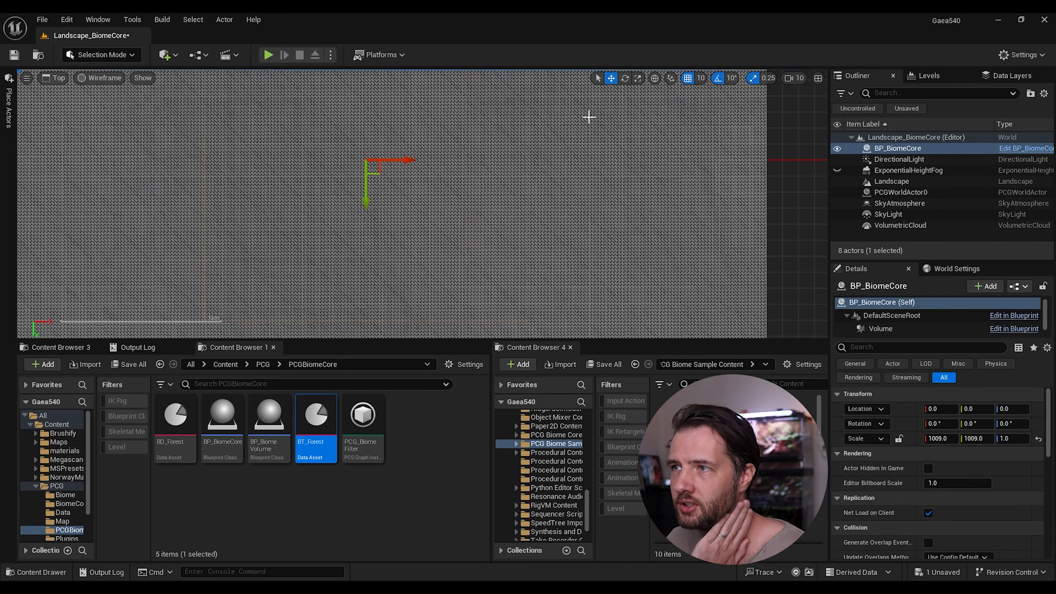
- Set BP_BiomeCore's X and Y Scale to 2500, checking the volume's edges against the landscape's sides
left_click(639, 80)
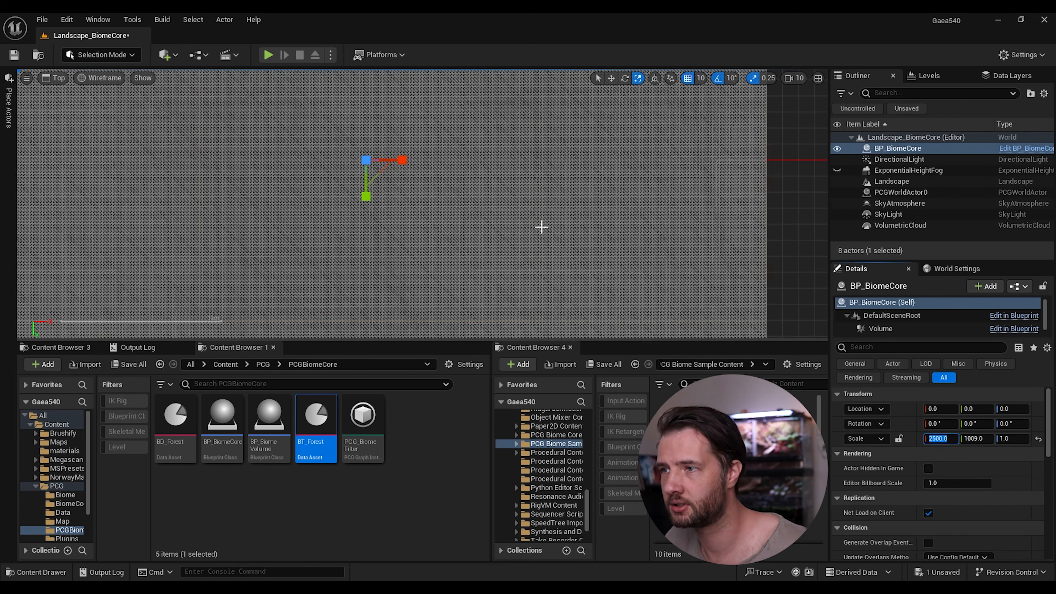
right_click_drag(542, 226, 805, 161)
scroll(338, 211, "up", 3)
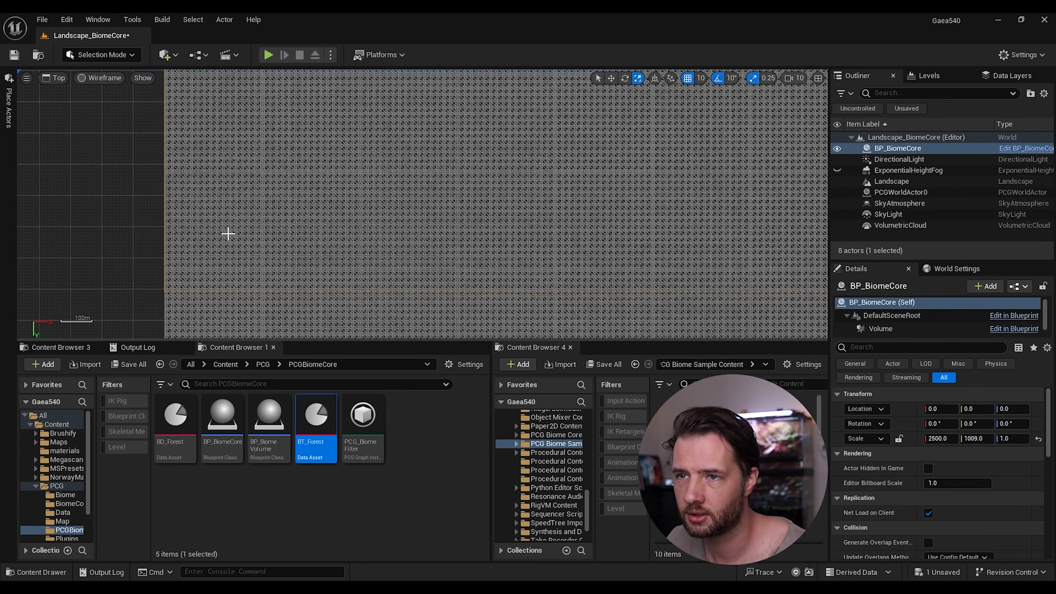
right_click_drag(190, 245, 360, 210)
scroll(359, 210, "up", 5)
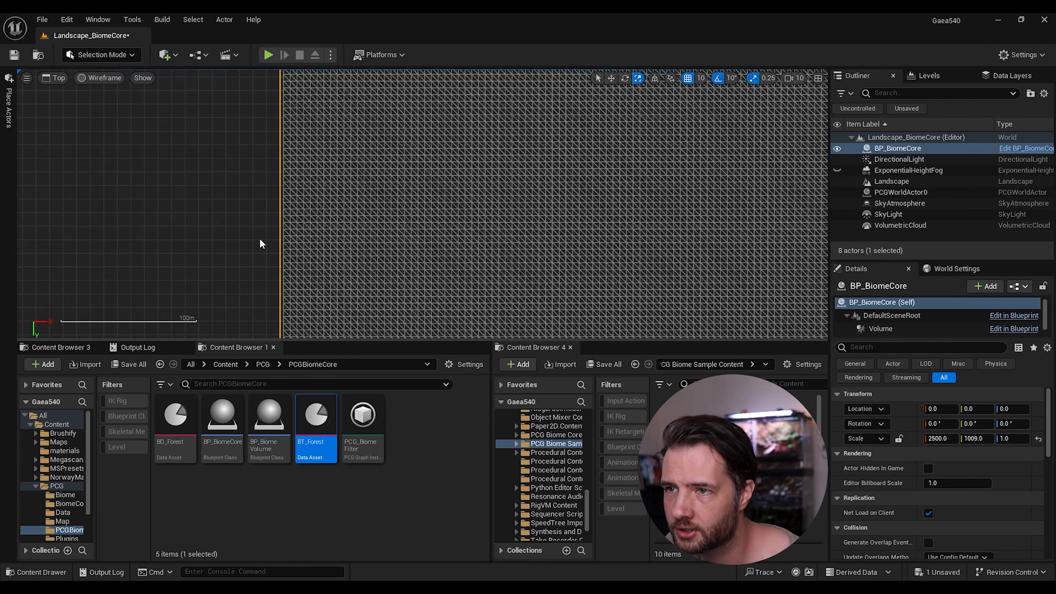
scroll(275, 239, "down", 2)
scroll(275, 239, "down", 6)
right_click_drag(651, 201, 129, 221)
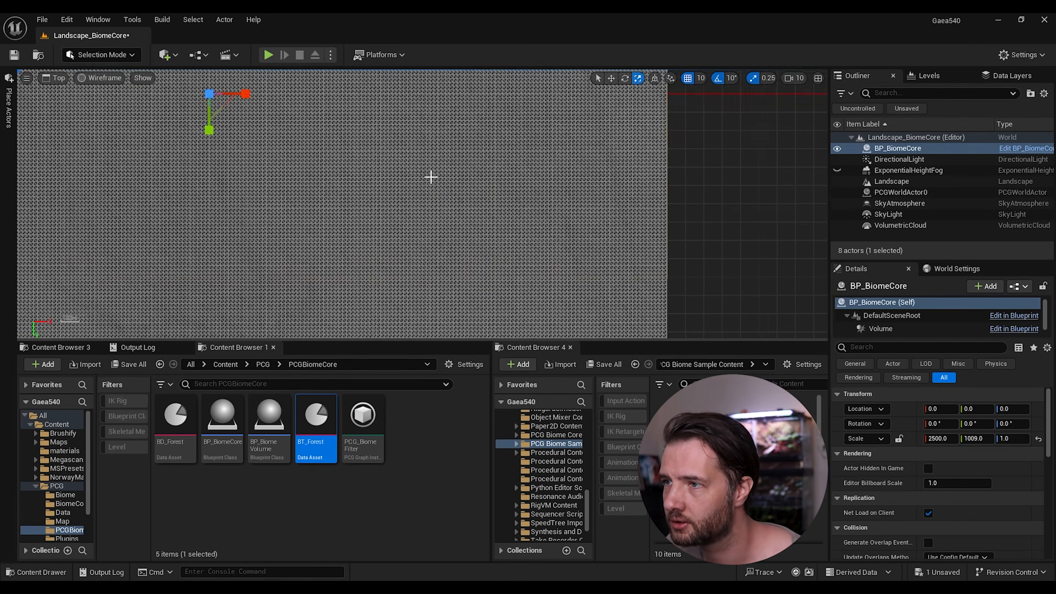
right_click_drag(684, 237, 395, 232)
scroll(365, 233, "up", 5)
scroll(366, 235, "down", 2)
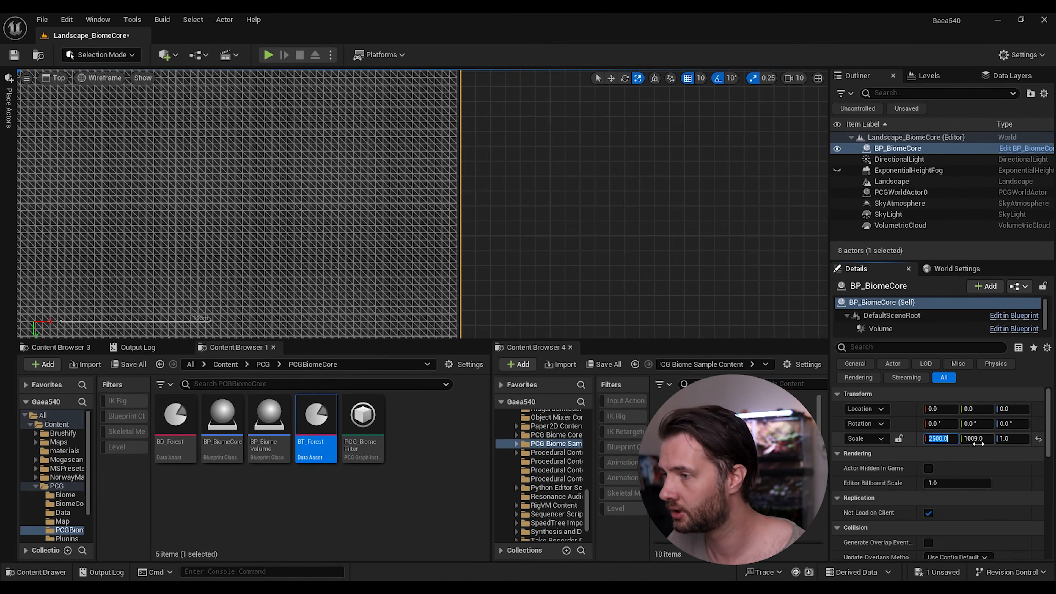
right_click_drag(188, 211, 363, 163)
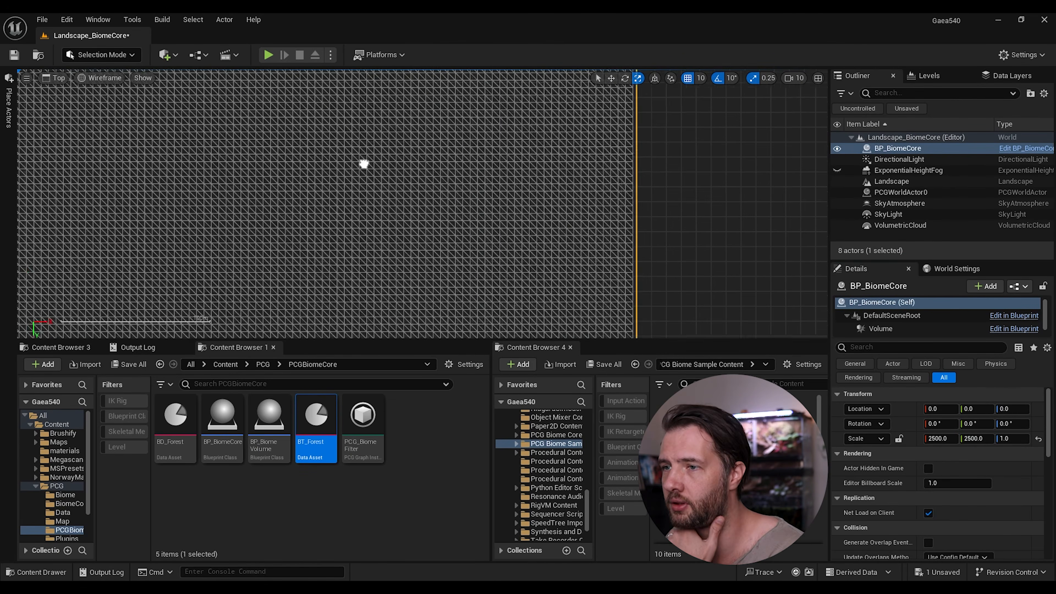
- Set BP_BiomeCore's X and Y Scale to 2498 to fit the landscape edge, and return to the perspective view
scroll(368, 196, "down", 5)
left_click(333, 257)
right_click_drag(457, 208, 619, 175)
left_click(898, 149)
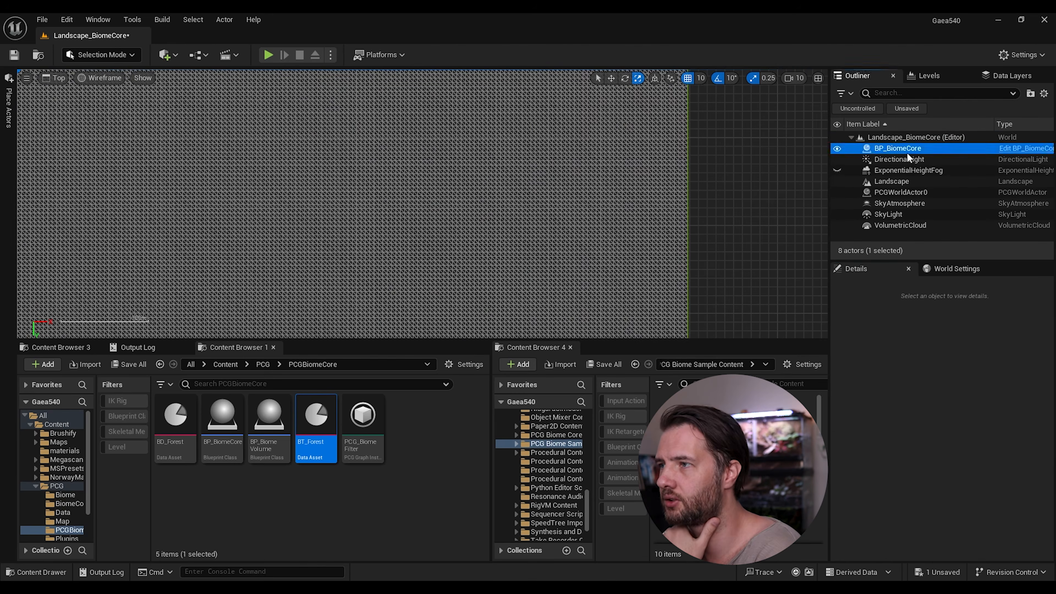
right_click_drag(695, 214, 532, 137)
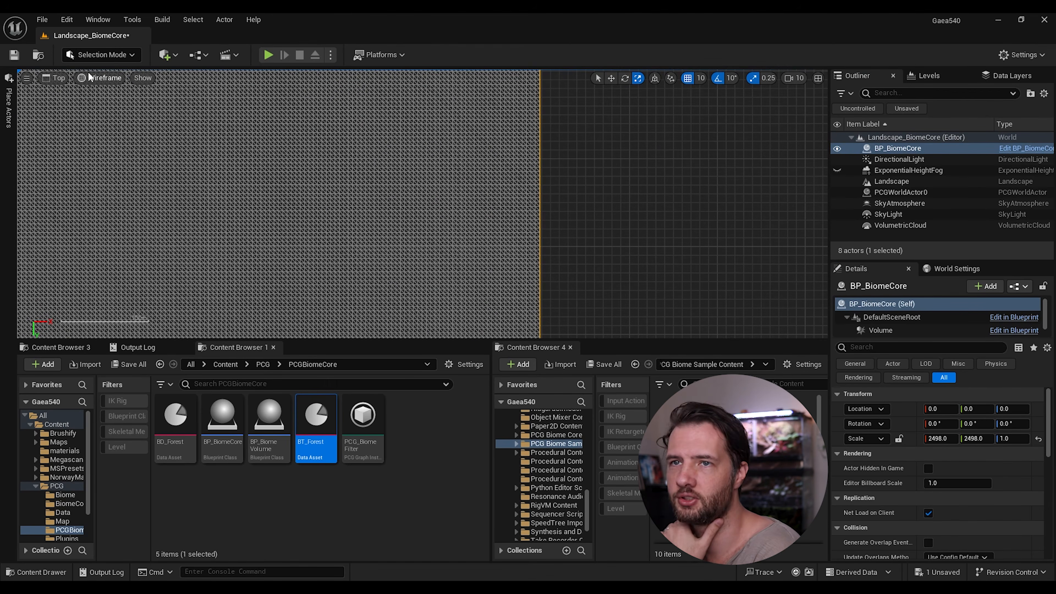
left_click(56, 77)
left_click(77, 95)
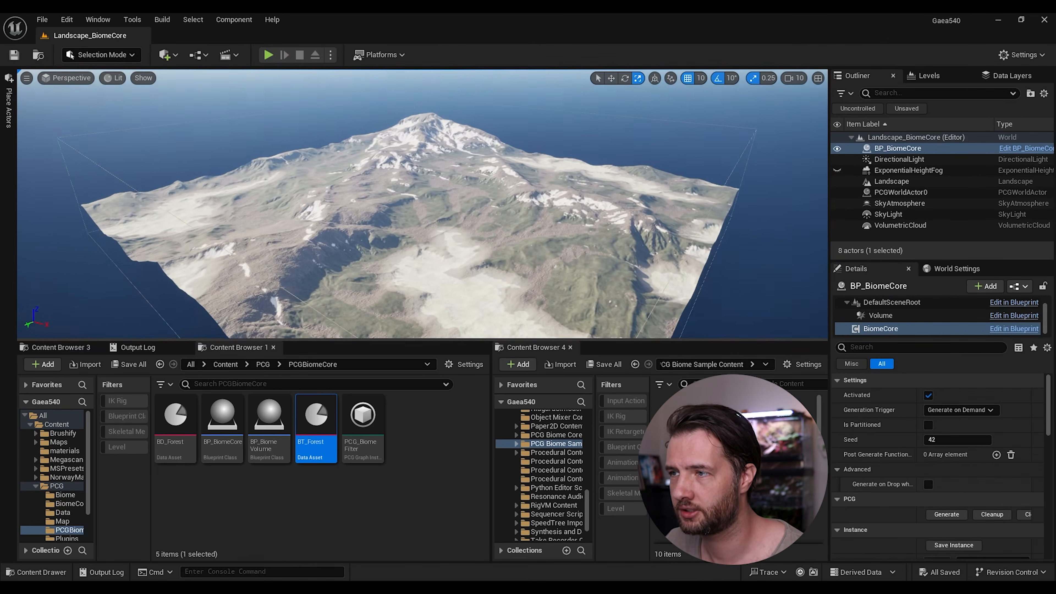
- Create a folder named Textures inside the PCGBiomeCore folder and open it
left_click_drag(403, 207, 409, 207, "alt")
mouse_move(553, 218)
left_mouse_down("alt")
mouse_move(599, 205)
mouse_move(557, 208)
left_mouse_up("alt")
right_click_drag(558, 208, 584, 210)
left_click(413, 450)
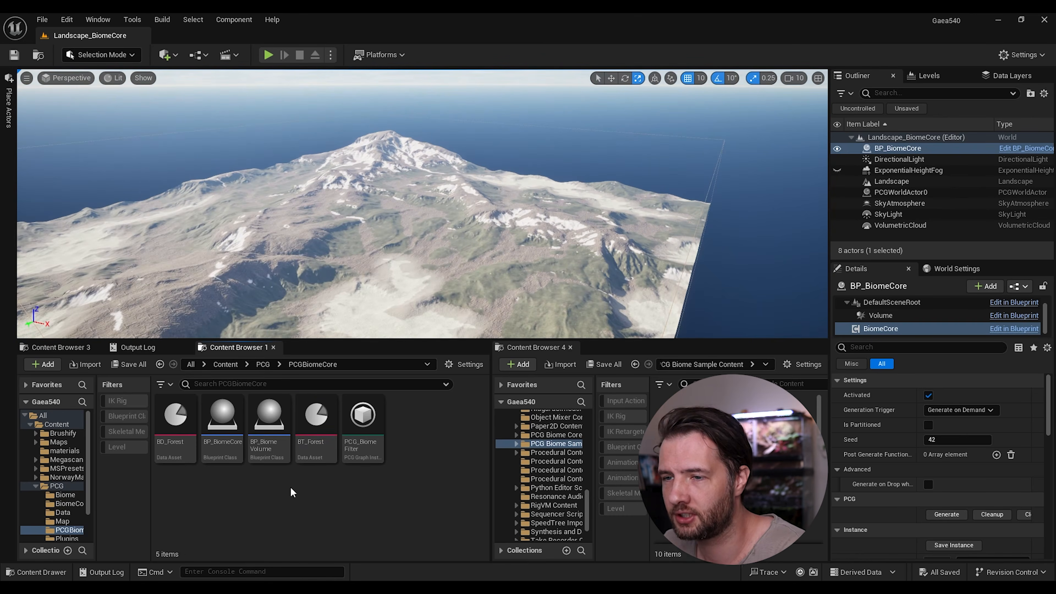
right_click(435, 445)
left_click(488, 208)
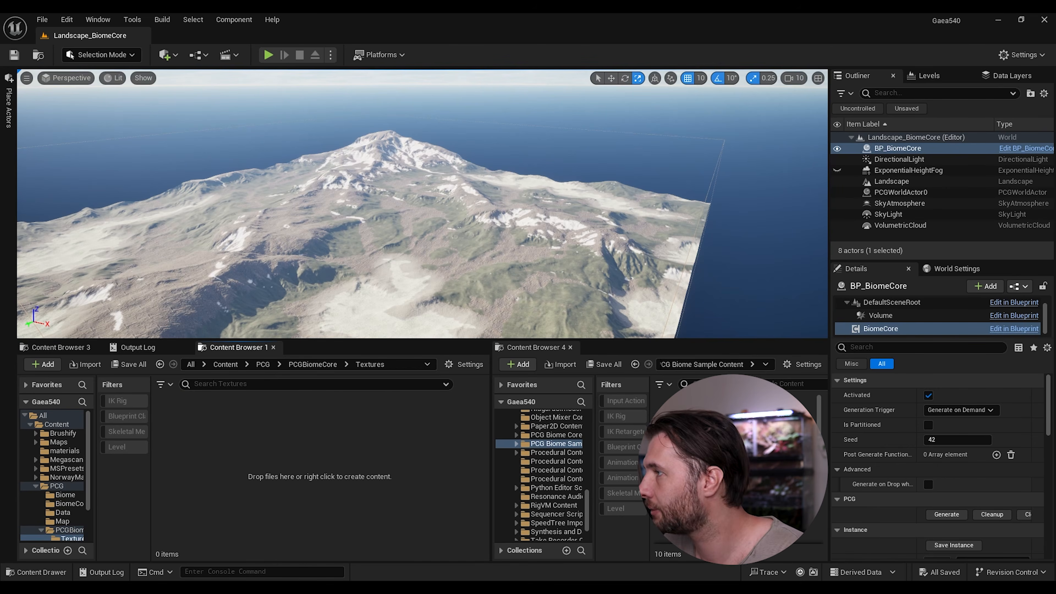
- Import the Combine image from the Gaea build folder 006 into the Textures folder and save everything
key("alt+Tab")
left_click(647, 174)
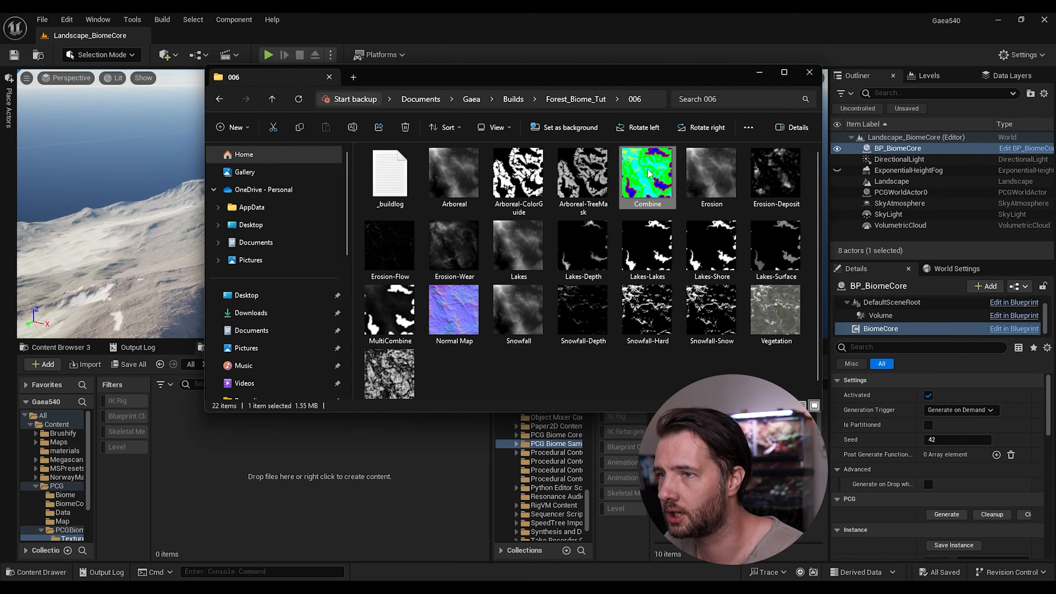
left_click_drag(642, 171, 360, 465)
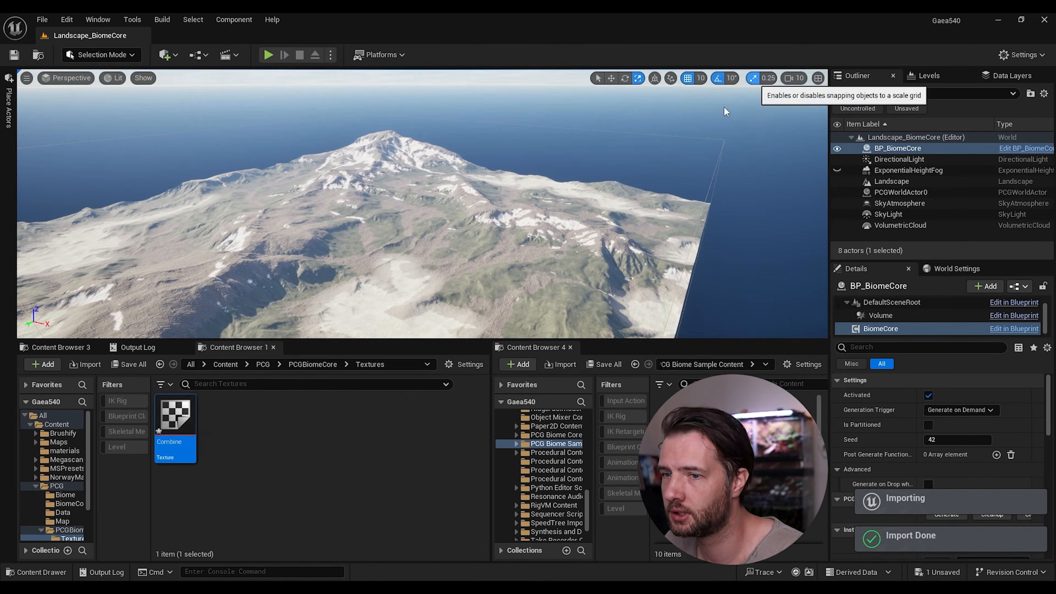
left_click(42, 19)
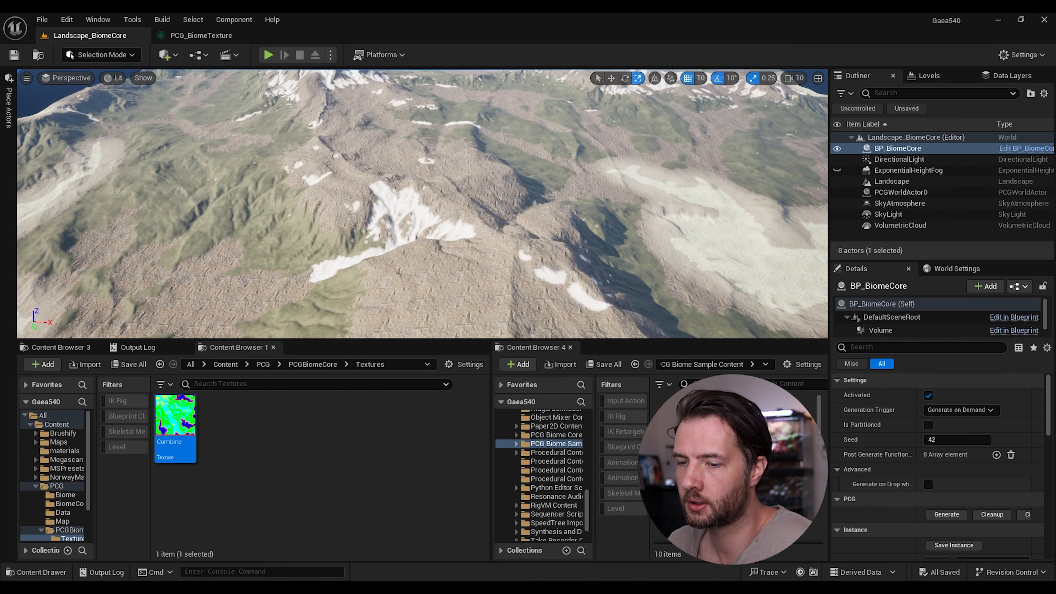
- Open the Combine texture and set its Compression Settings to Default (DXT1/5, BC1/3 on DX11)
double_click(175, 416)
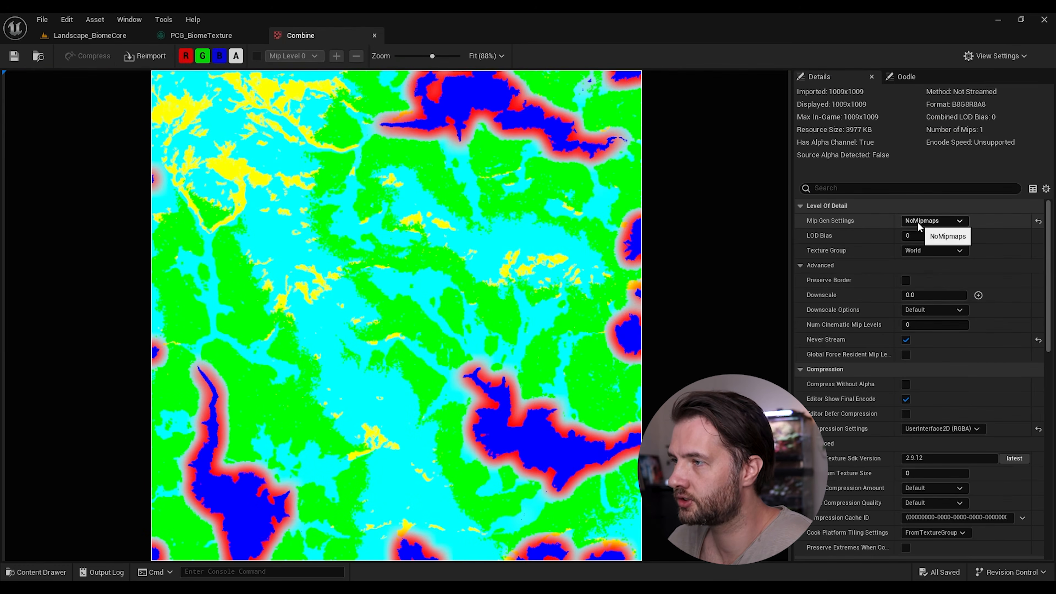
scroll(859, 258, "down", 3)
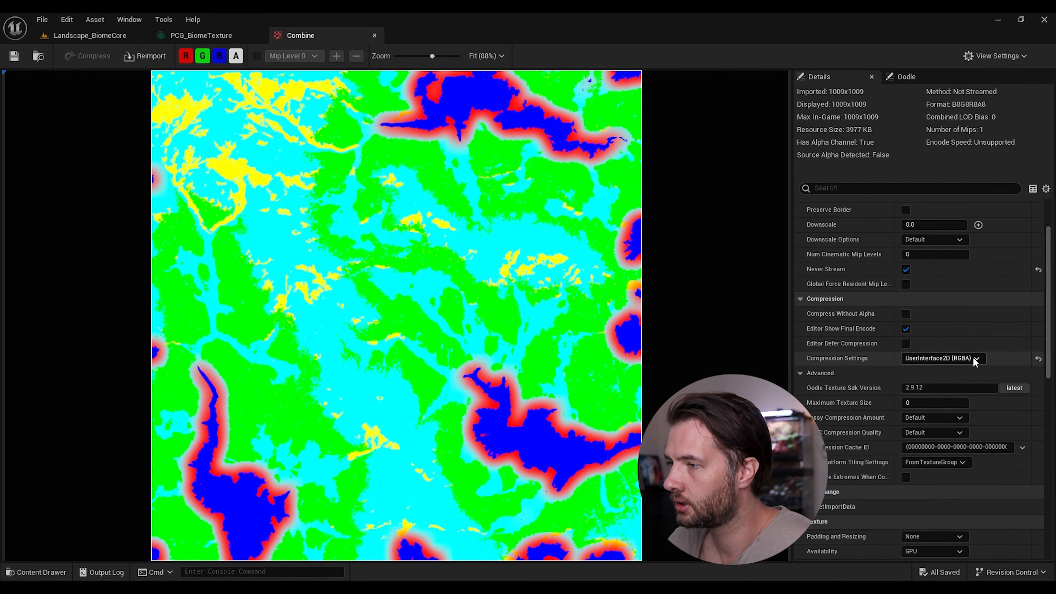
left_click(961, 360)
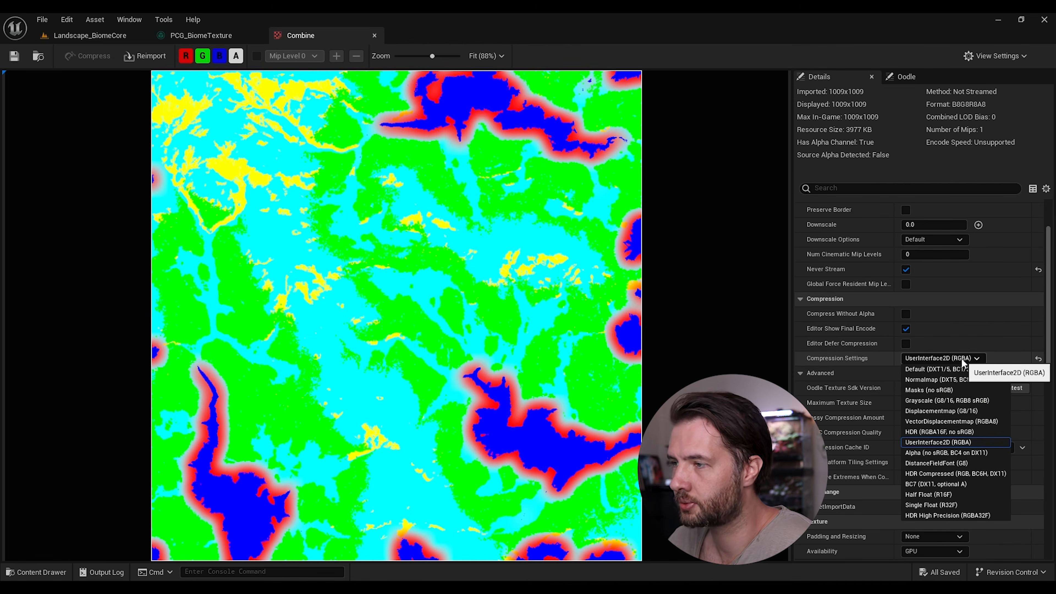
left_click(948, 369)
- Turn off sRGB for the Combine texture and set its X-axis and Y-axis Tiling Methods to Clamp
scroll(835, 312, "down", 1)
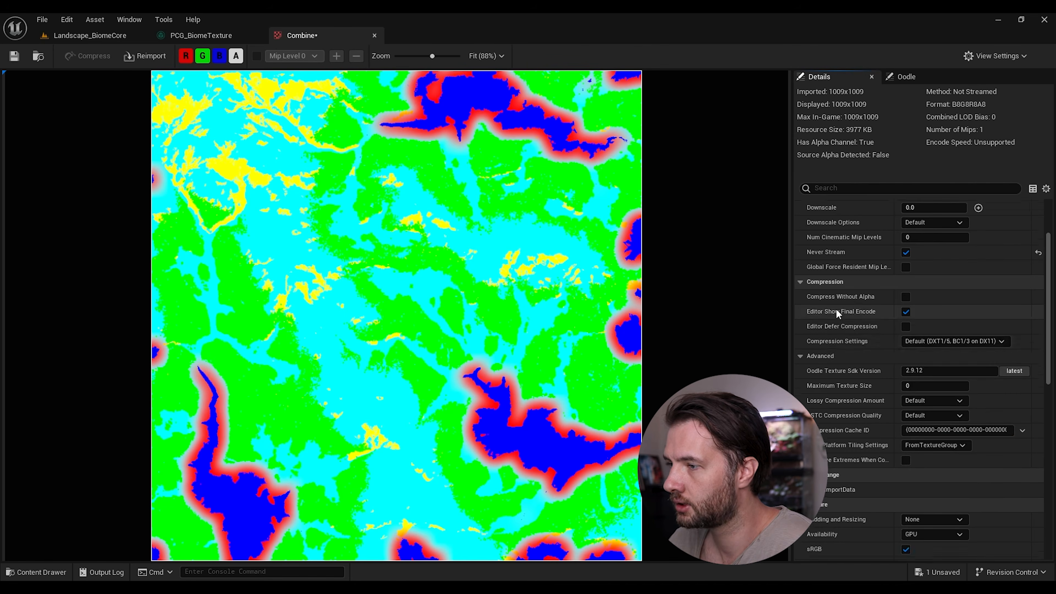
scroll(835, 309, "down", 3)
scroll(862, 372, "down", 5)
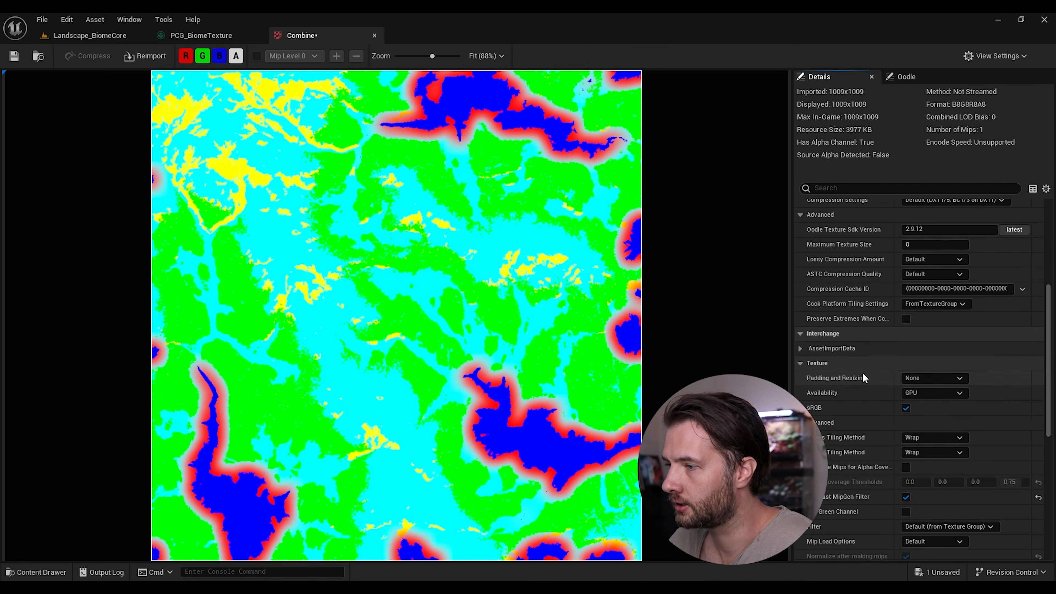
left_click(906, 408)
scroll(829, 364, "down", 3)
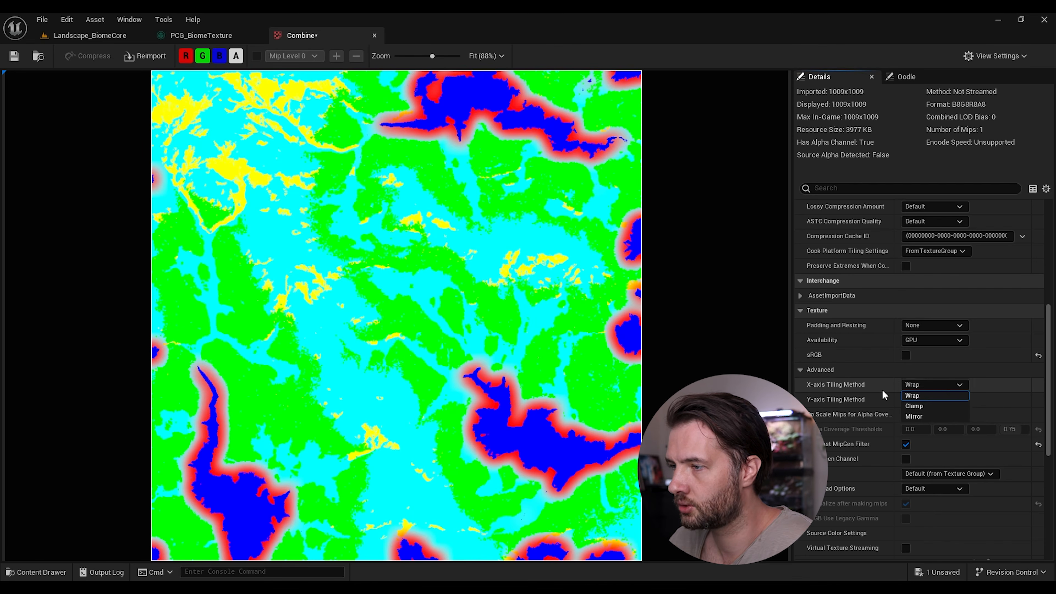
left_click(917, 405)
left_click(924, 400)
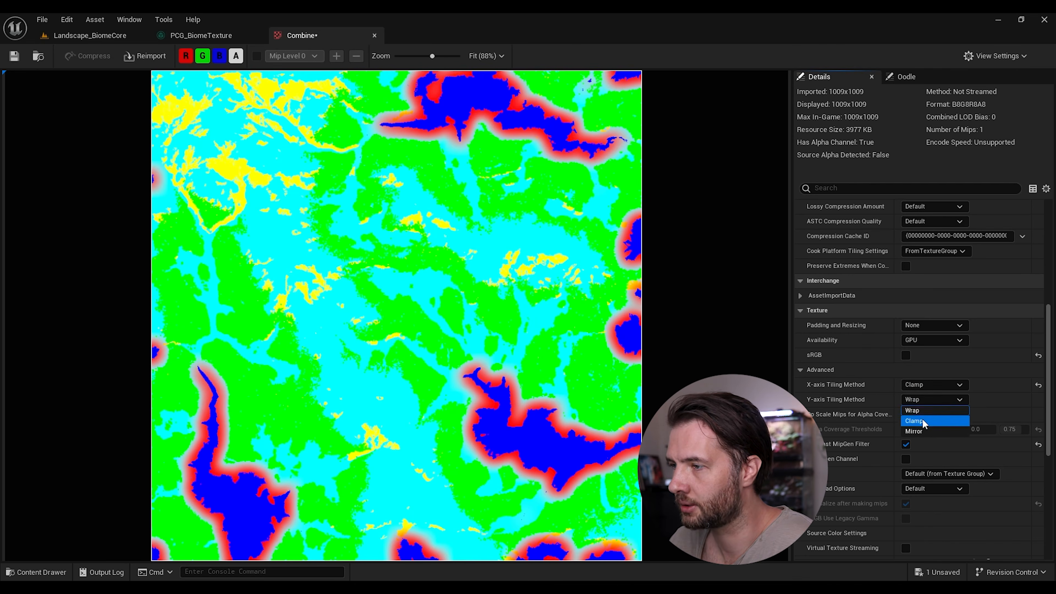
left_click(923, 418)
scroll(837, 350, "up", 5)
scroll(837, 349, "up", 4)
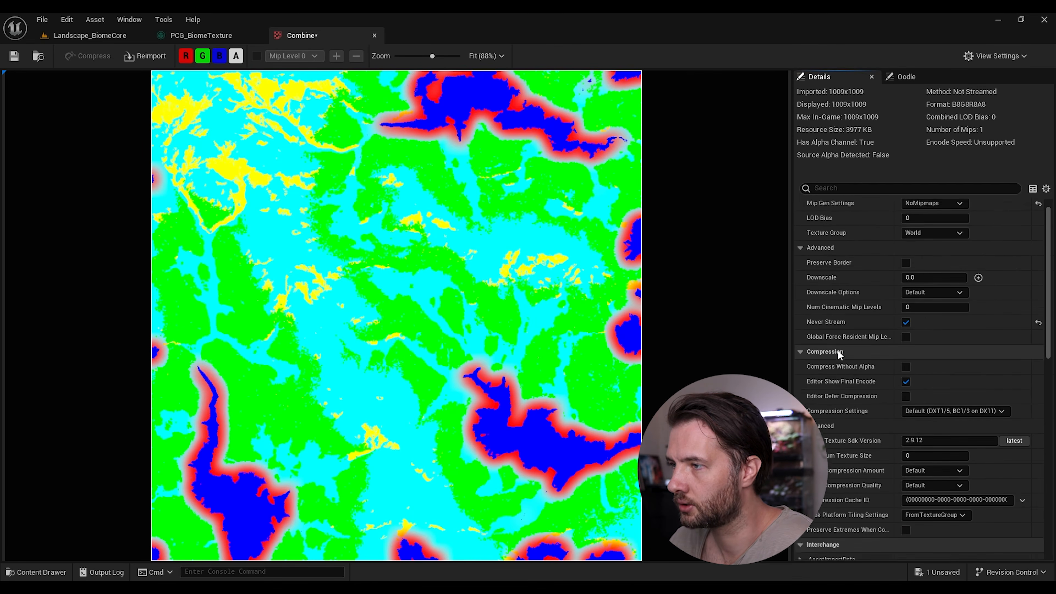
scroll(929, 268, "down", 3)
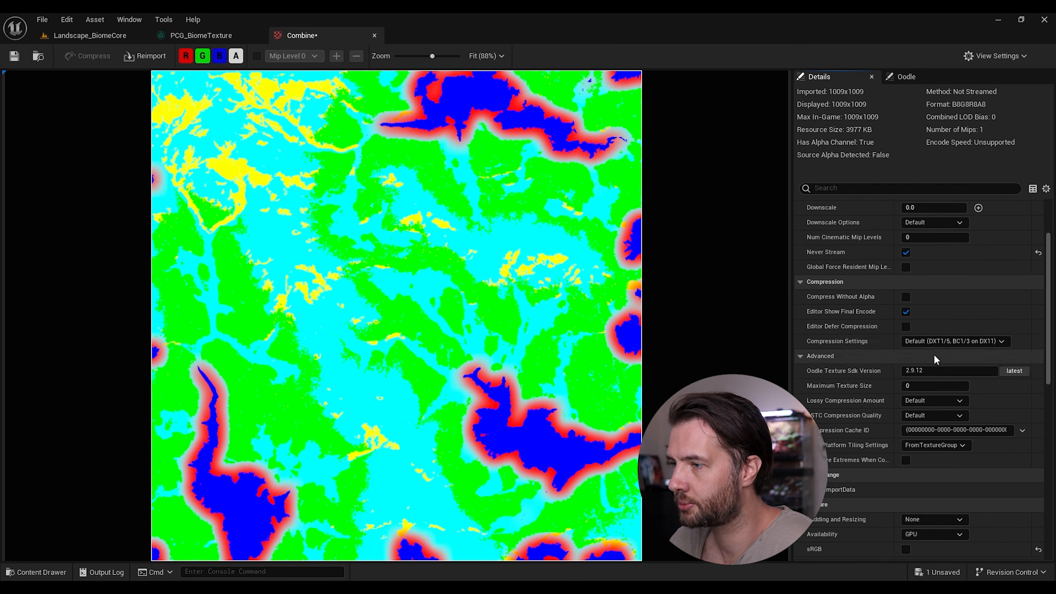
scroll(926, 349, "down", 2)
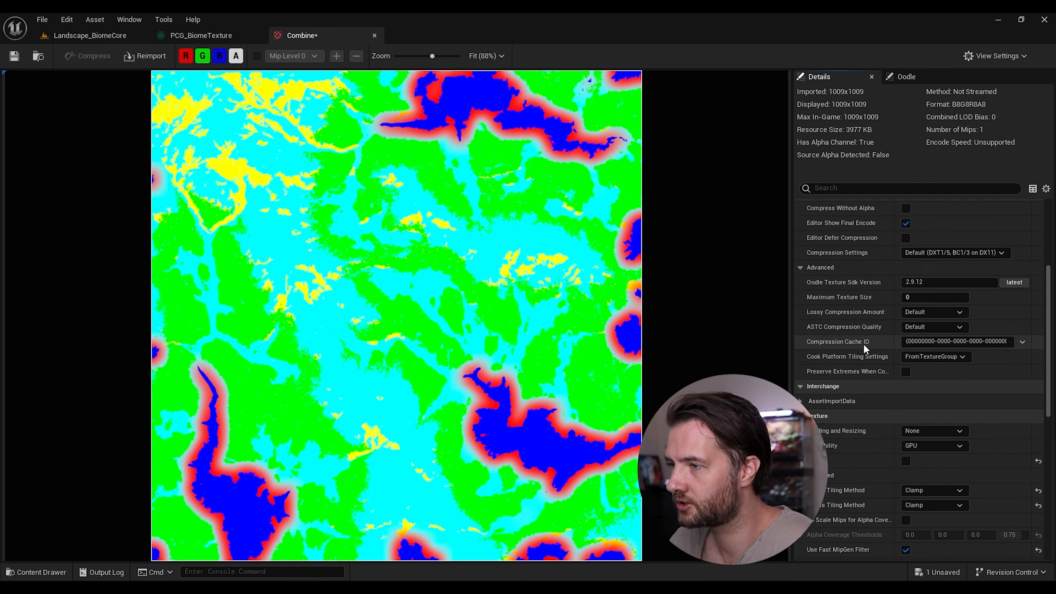
scroll(850, 434, "down", 2)
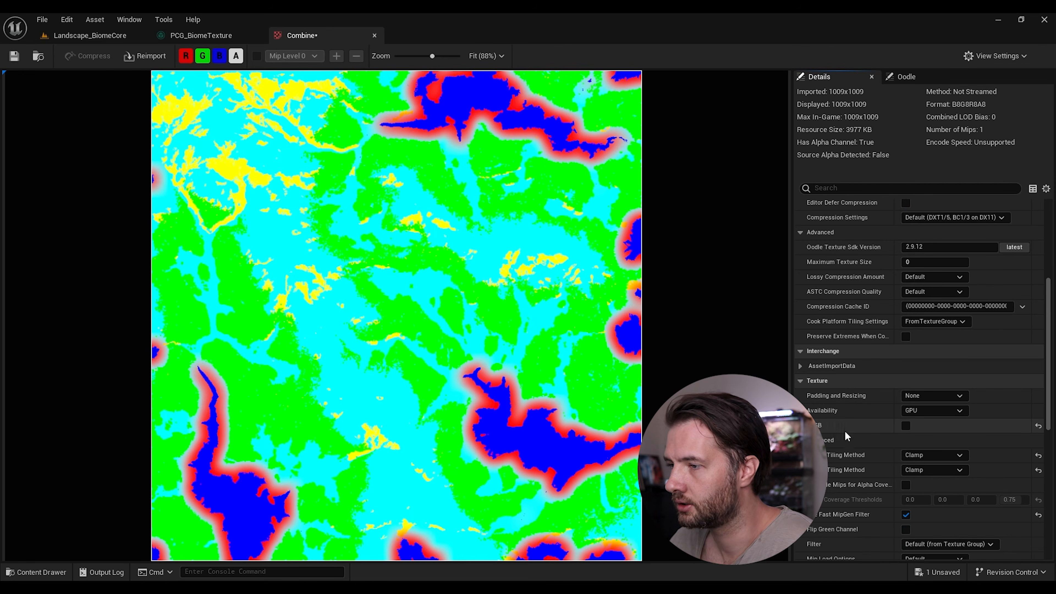
scroll(848, 440, "down", 2)
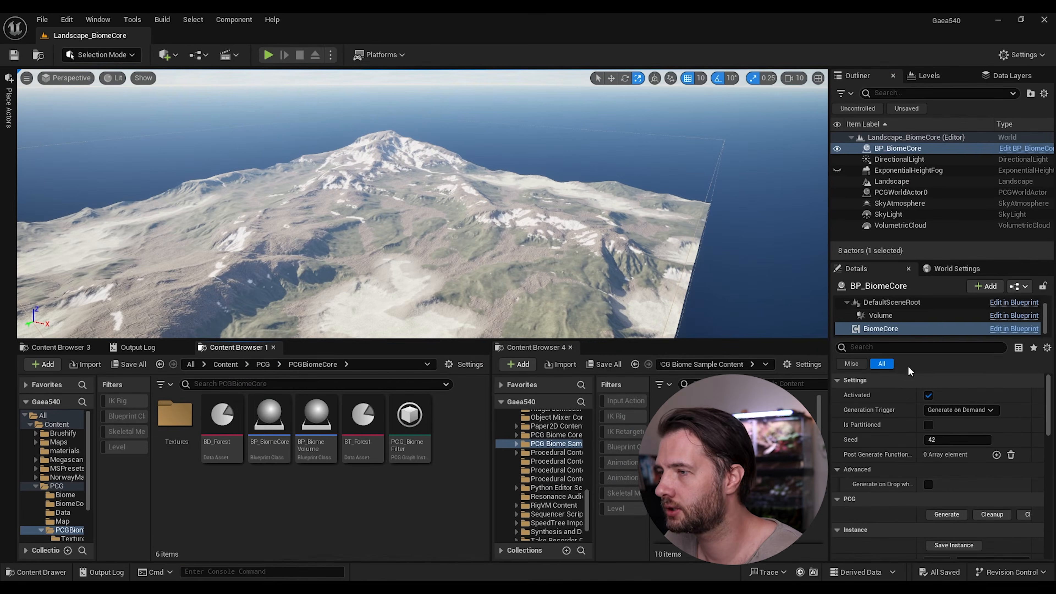
- Create a PCG Graph Instance named PCG_BiomeTexture in the PCGBiomeCore folder
right_click(440, 431)
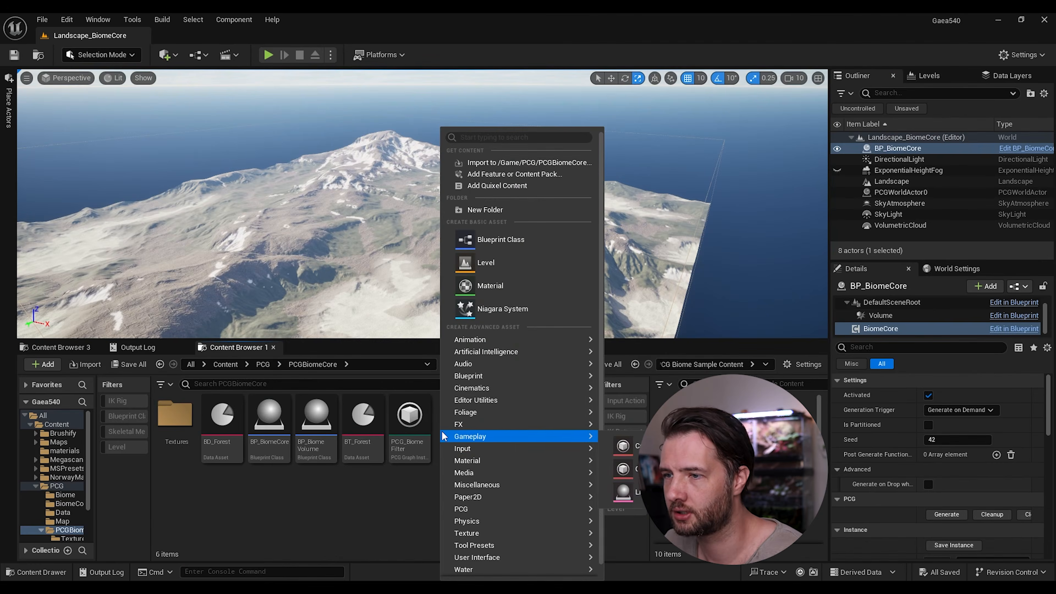
mouse_move(480, 509)
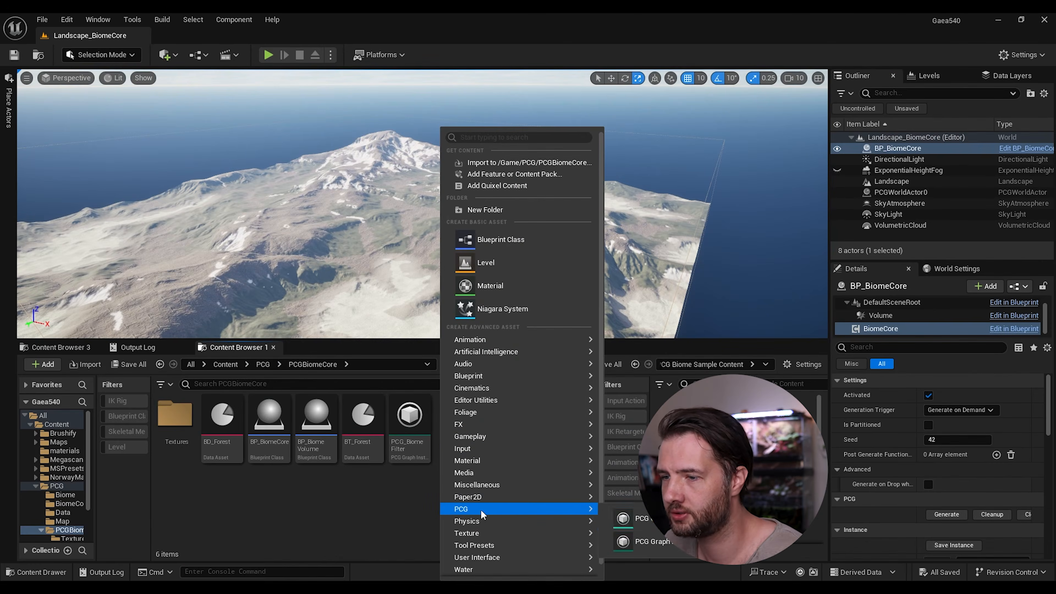
left_click(669, 544)
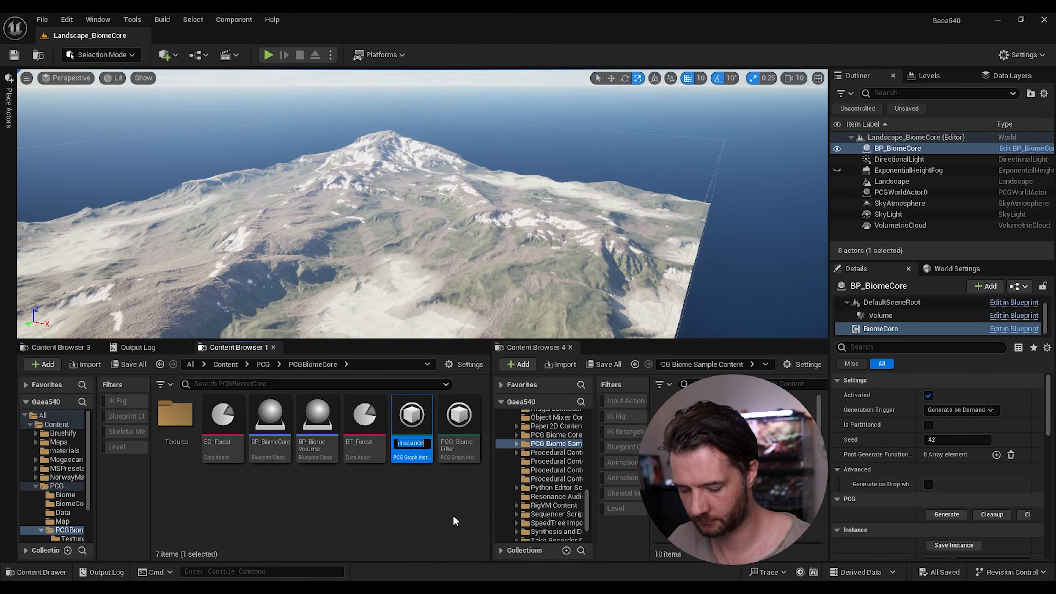
type("PCG_")
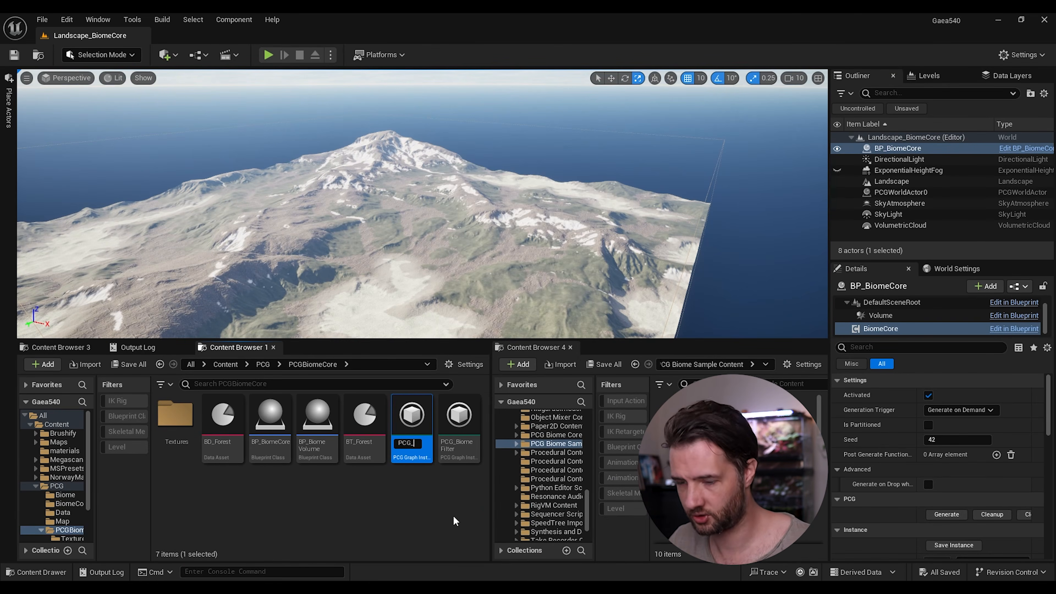
type("Biomet")
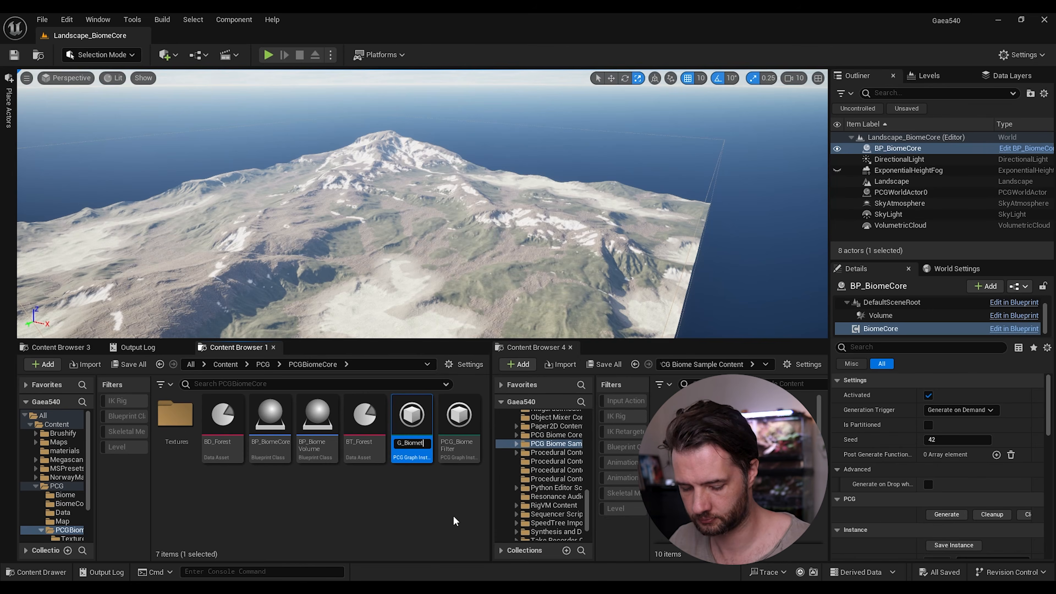
type("exture")
key("Return")
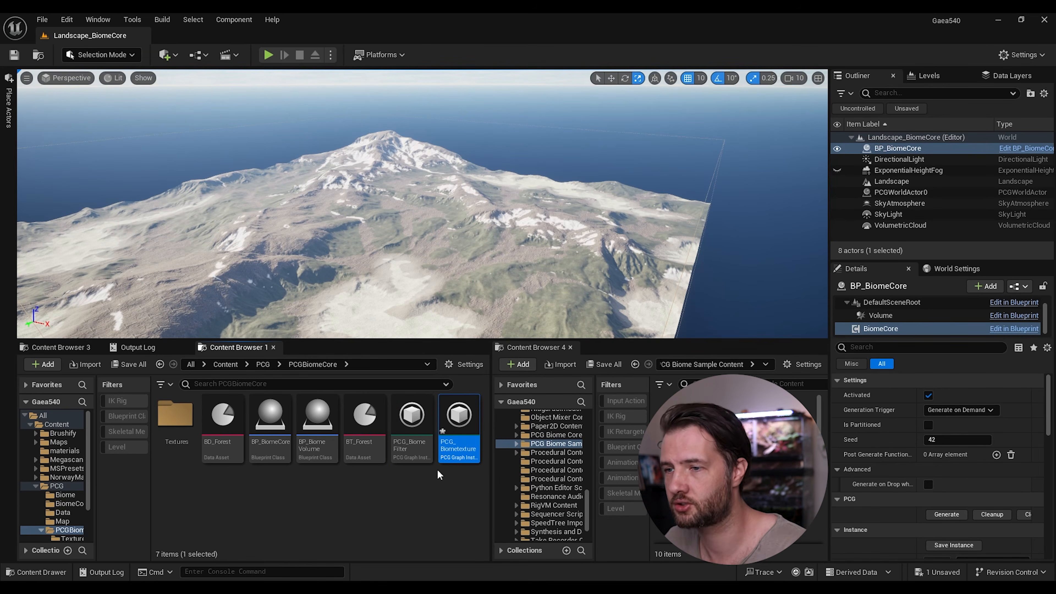
left_click(457, 444)
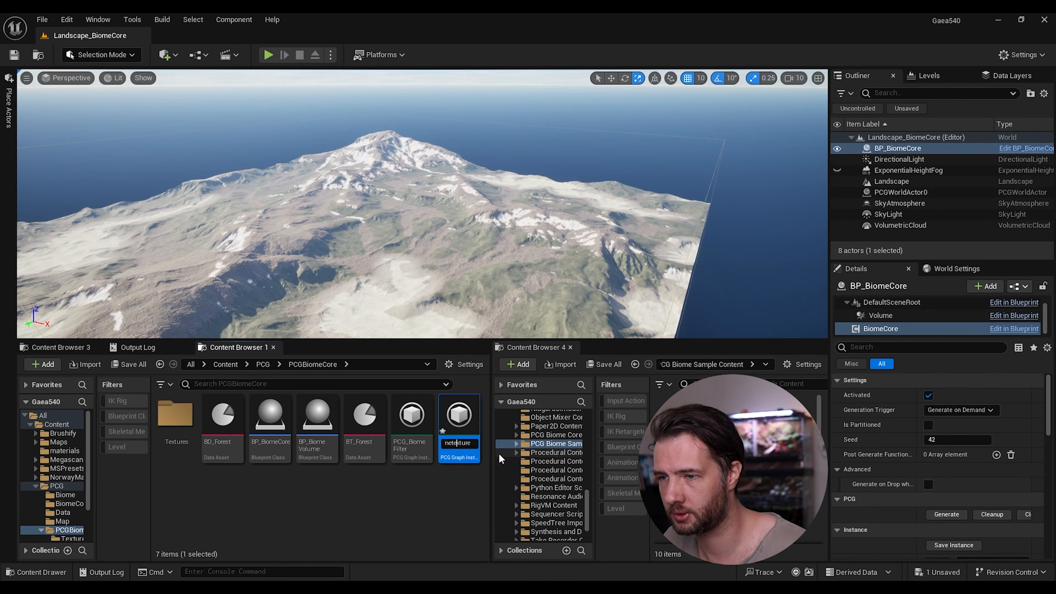
key("BackSpace")
type("T")
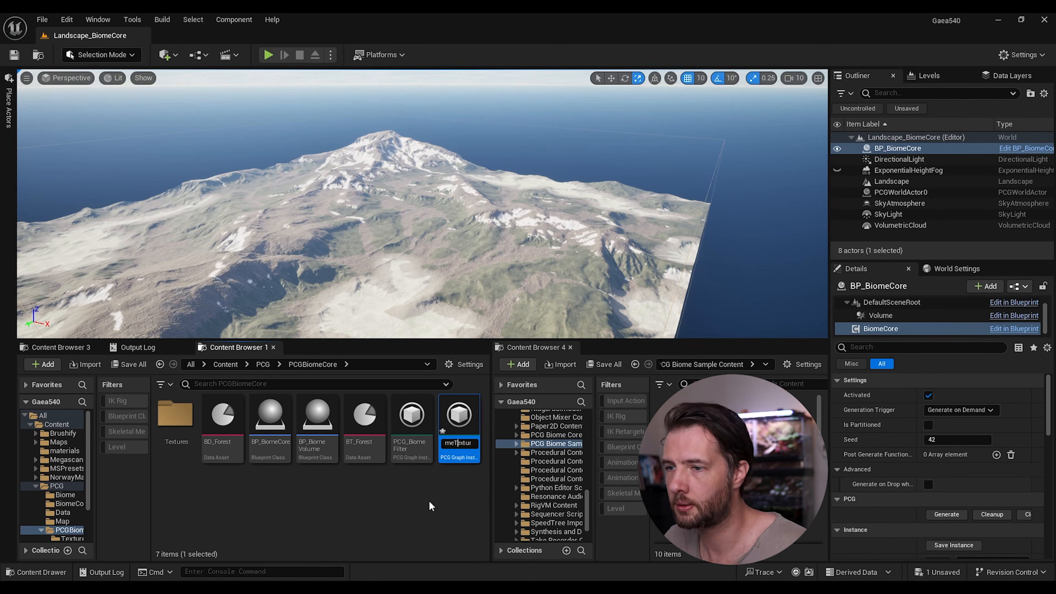
key("Return")
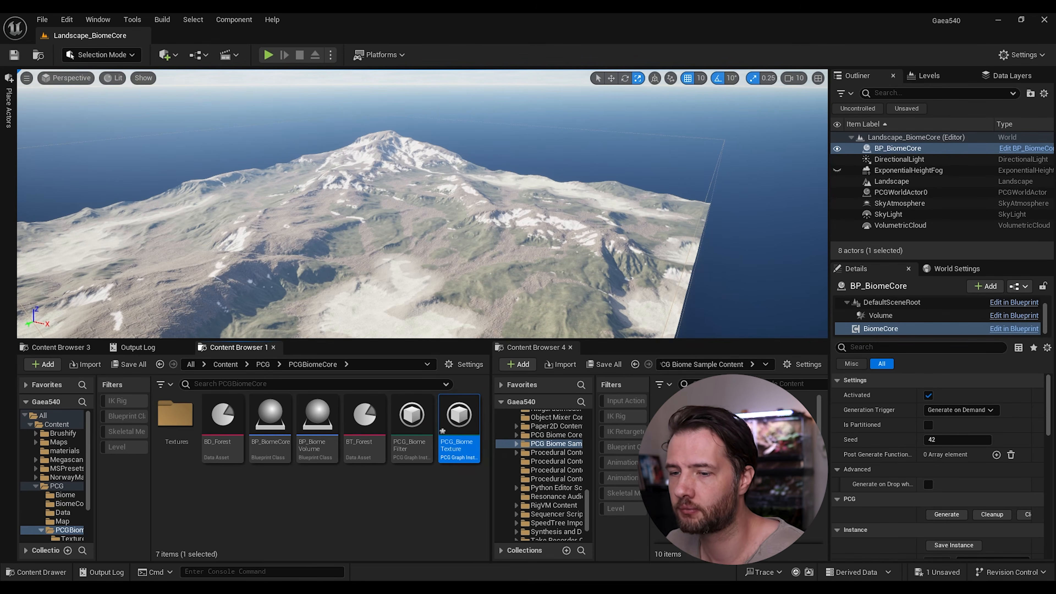
- Open PCG_BiomeTexture, assign BiomeCore_ProjectTexture as its graph, and save the instance
double_click(459, 416)
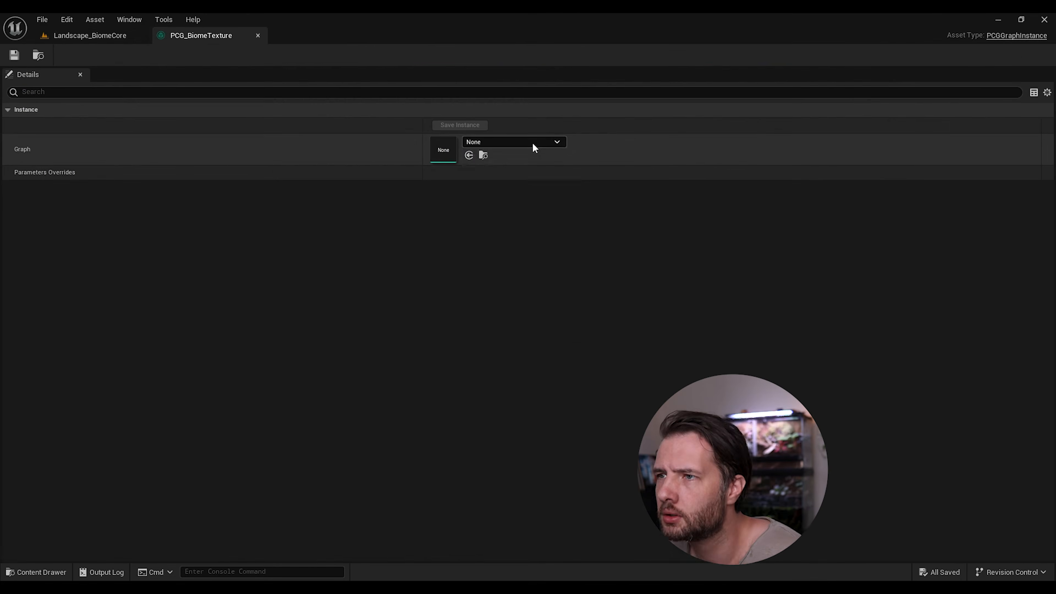
left_click(535, 144)
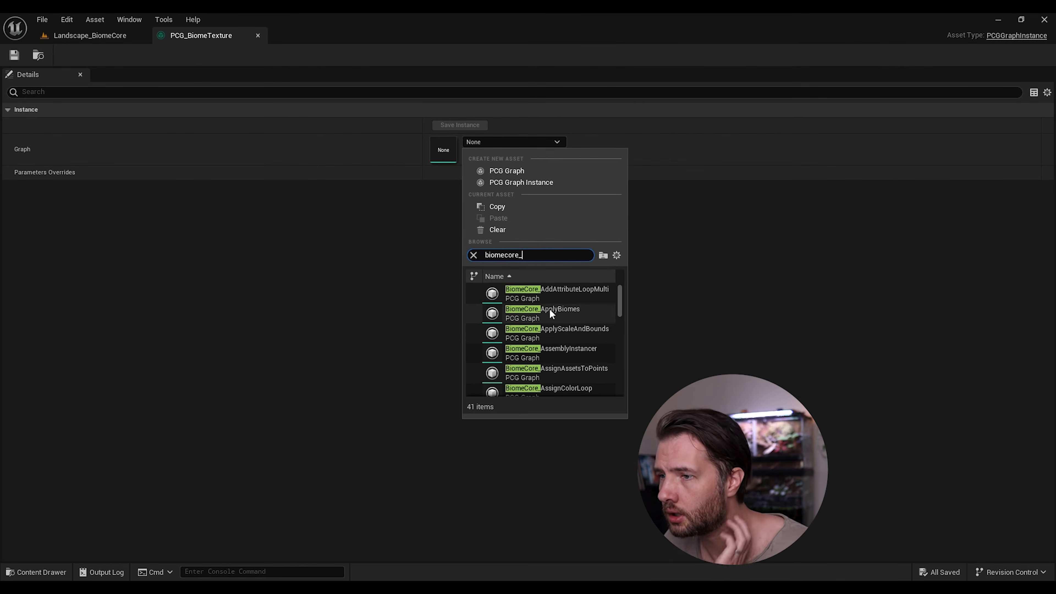
type("biomecore_")
scroll(582, 327, "down", 3)
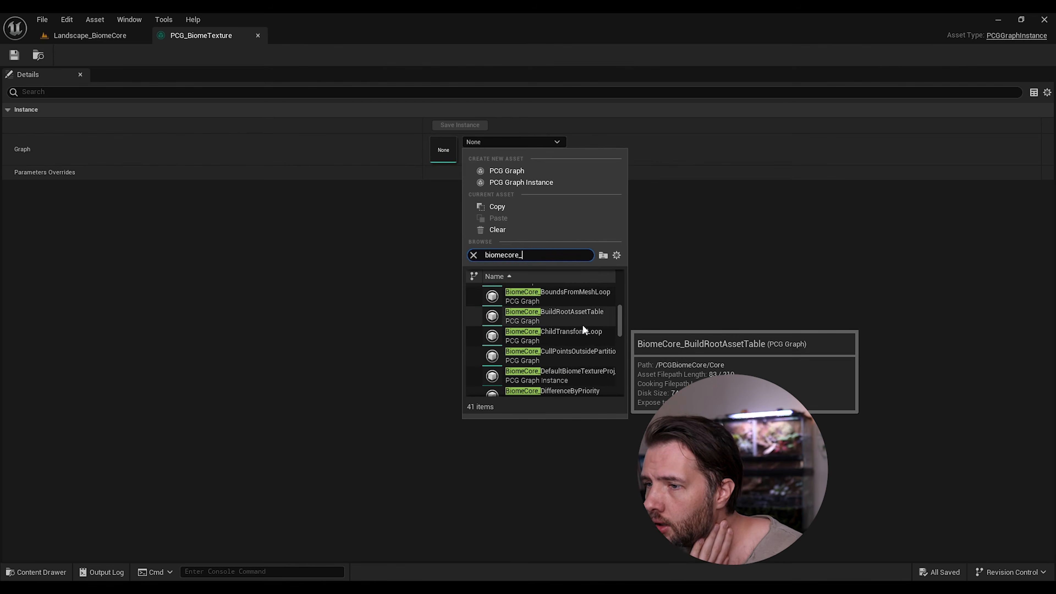
type("proj")
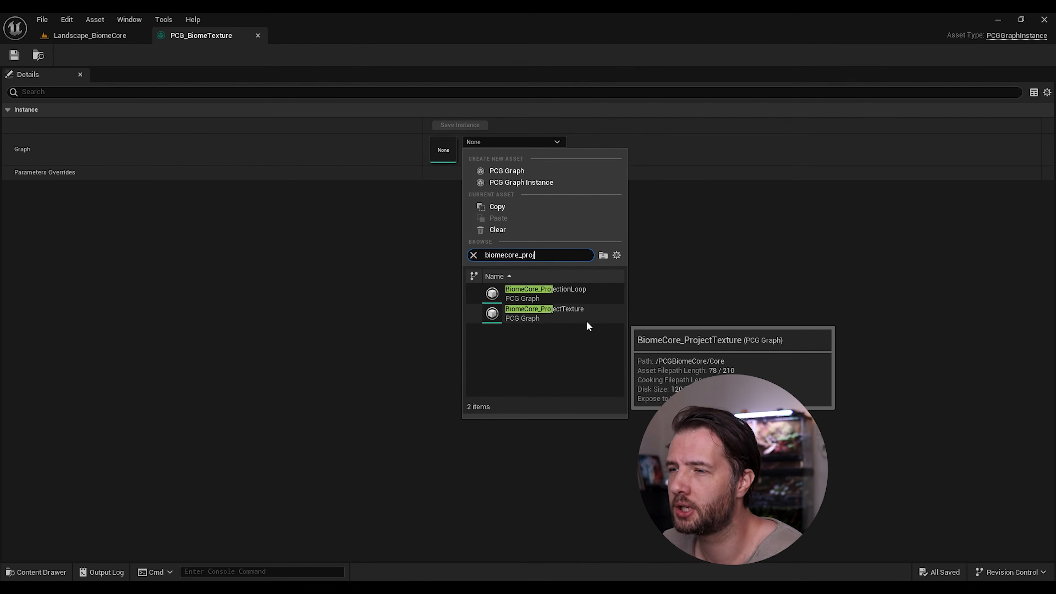
left_click(553, 319)
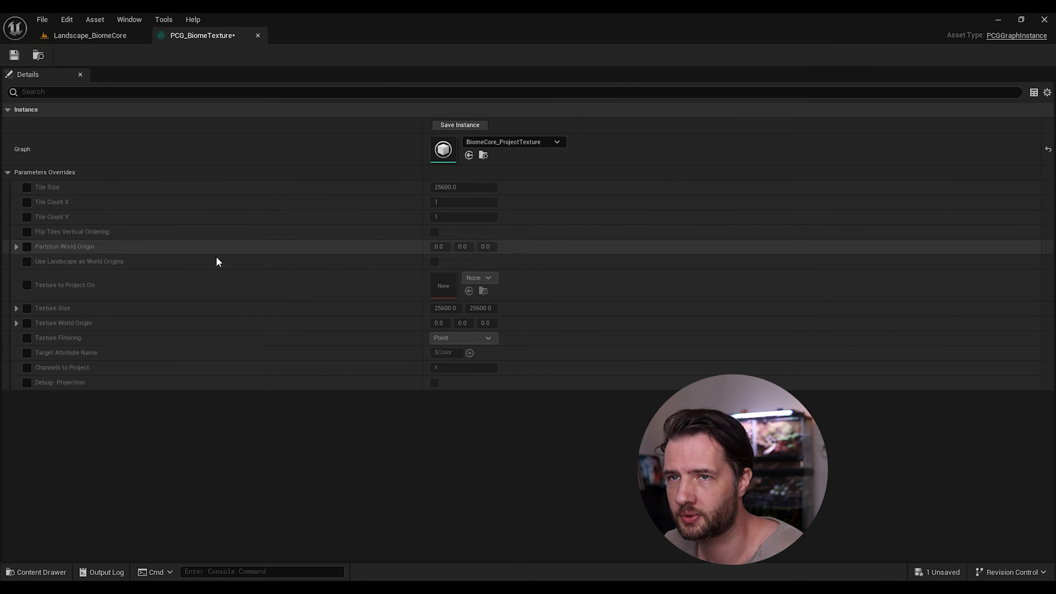
left_click(16, 56)
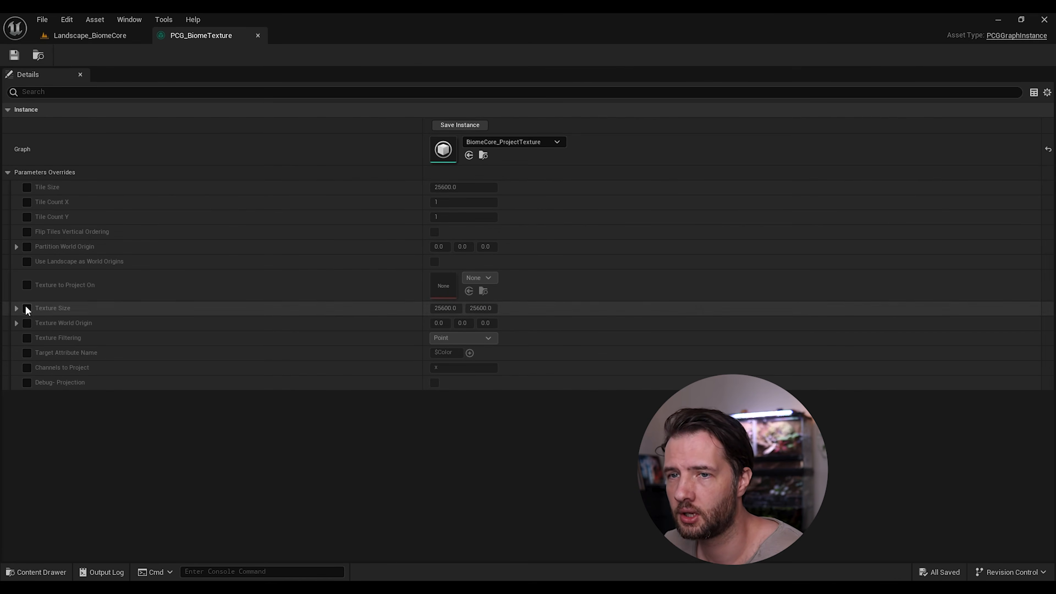
- Override and enable Use Landscape as World Origins, and set Texture to Project On to the Combine texture from the Textures folder
left_click(26, 261)
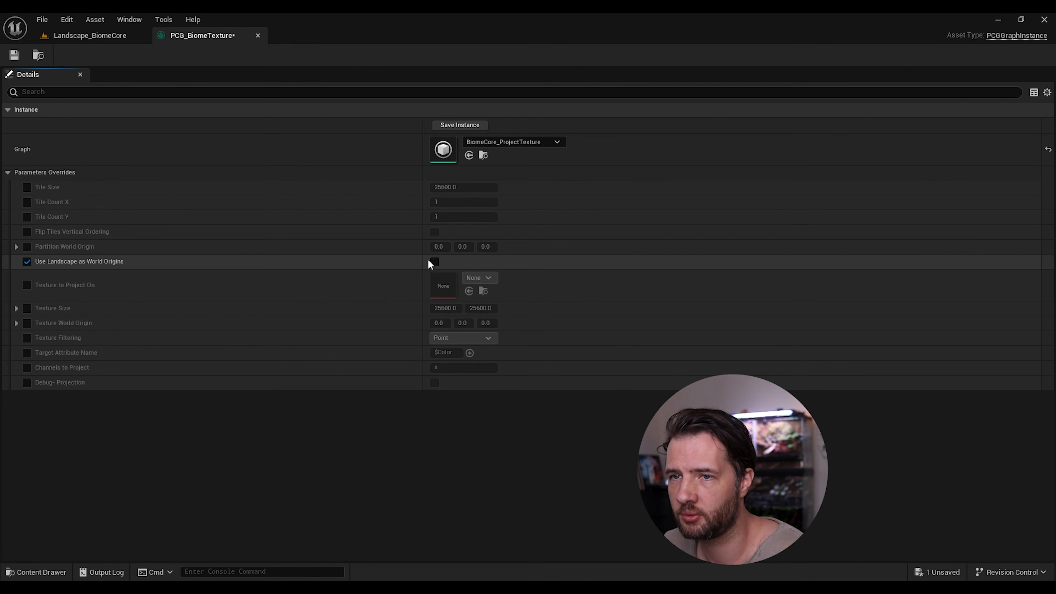
left_click(27, 285)
left_click(95, 35)
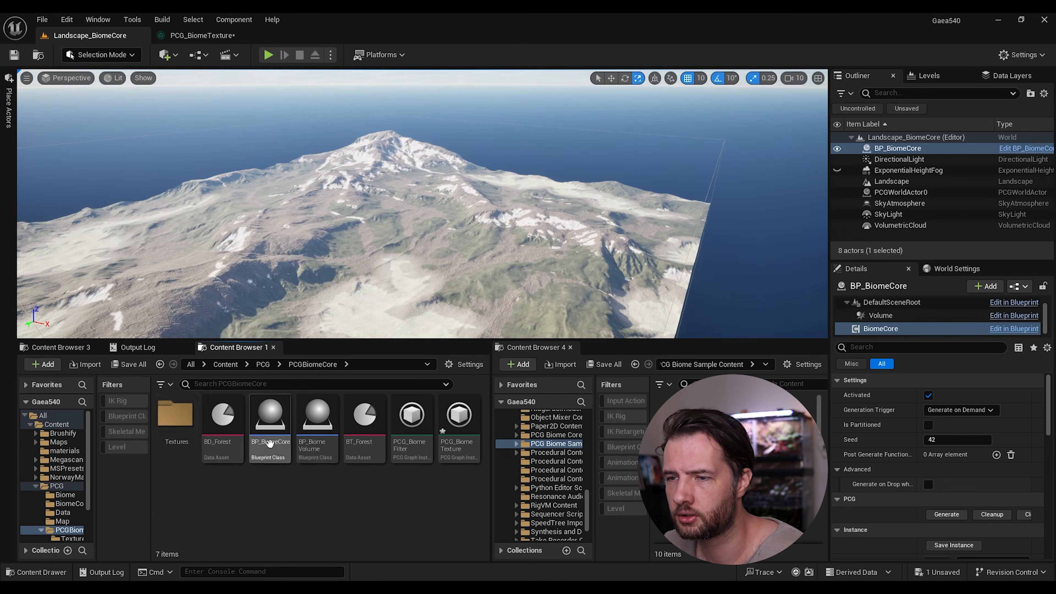
double_click(180, 430)
left_click_drag(180, 429, 465, 294)
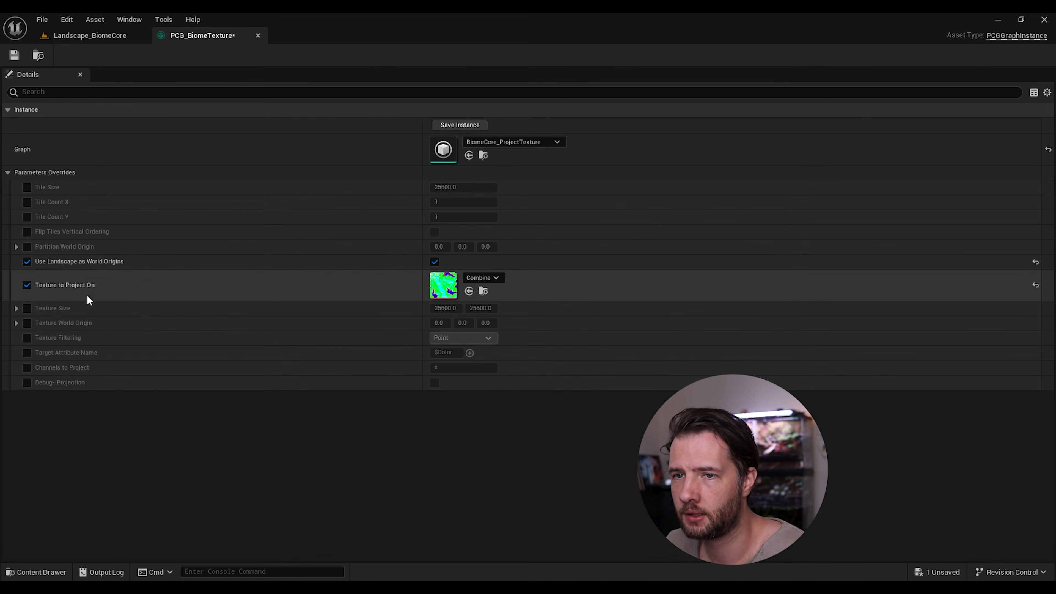
- Enable the Texture Size override, set the Channels to Project override to xyz, and save the graph instance
left_click(27, 308)
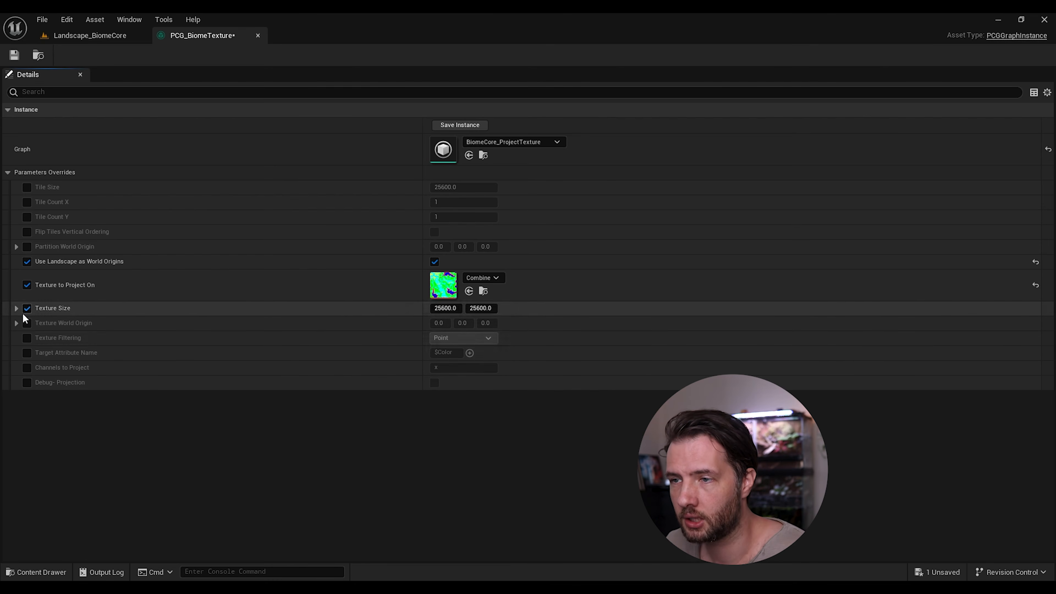
left_click(27, 367)
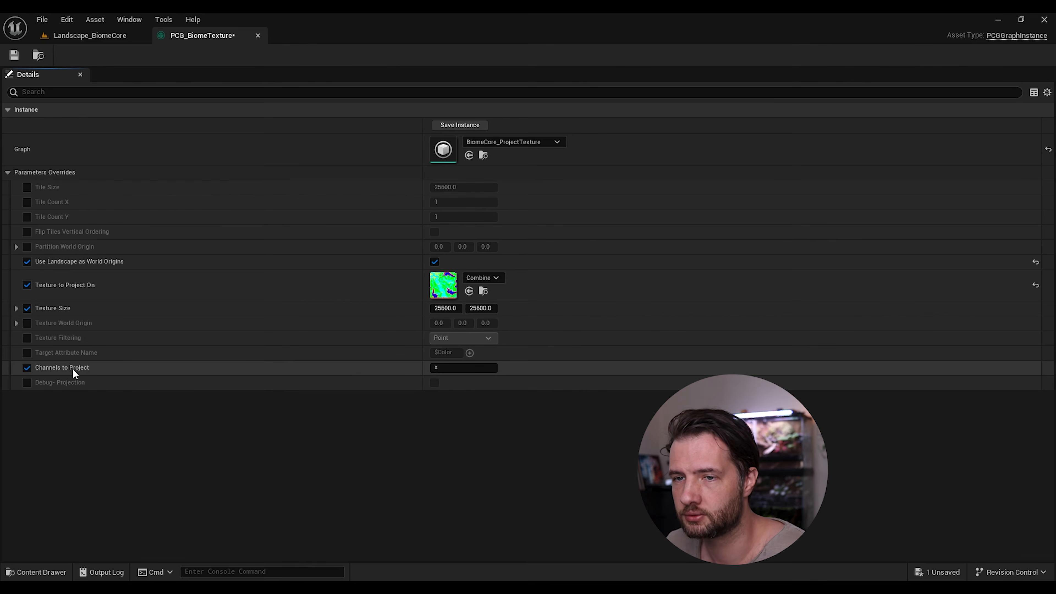
left_click(462, 366)
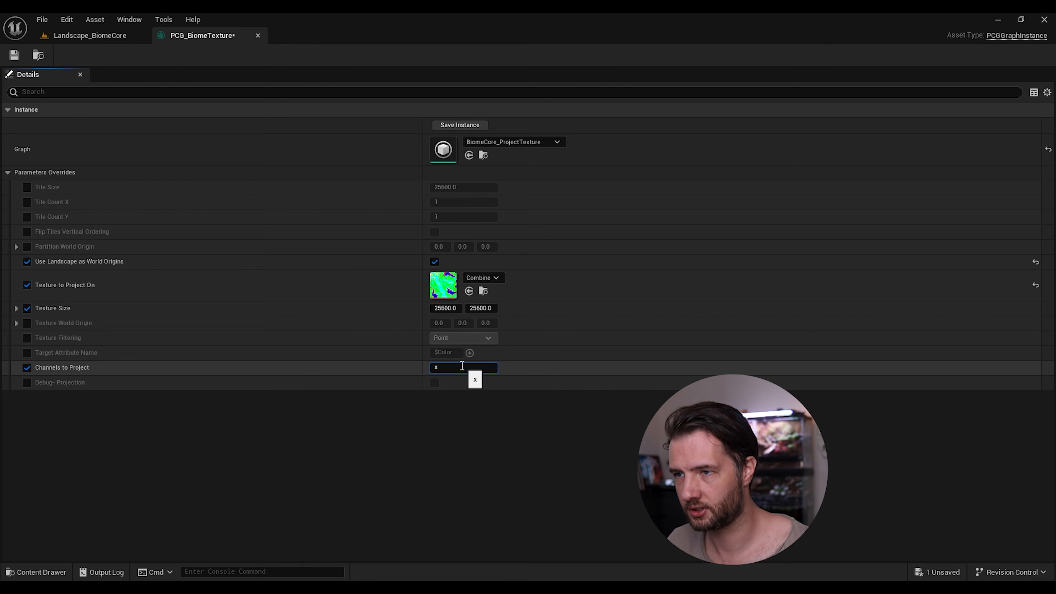
type("xyz")
key("Return")
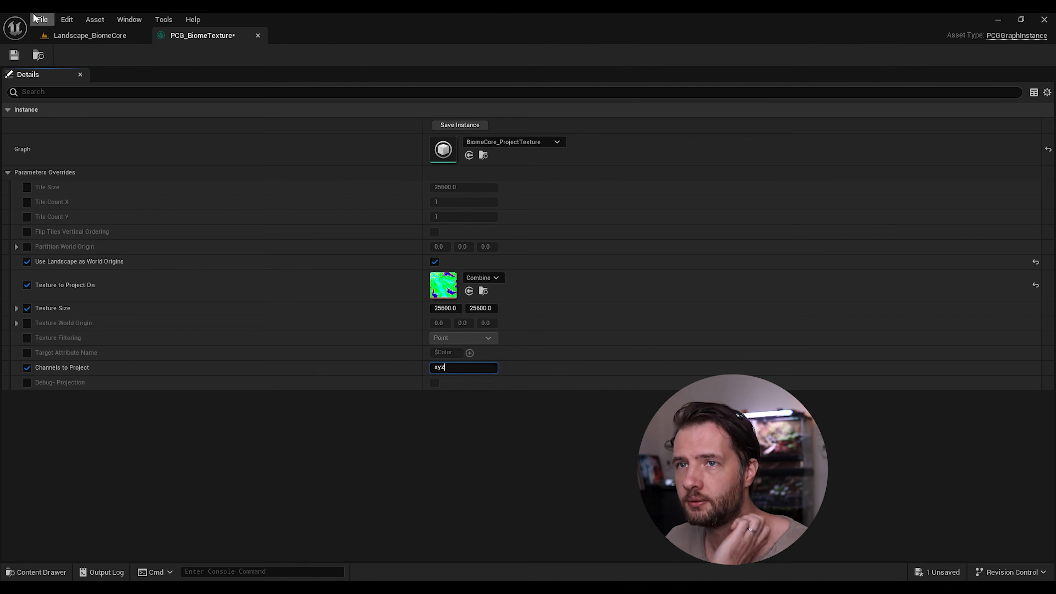
key("ctrl+s")
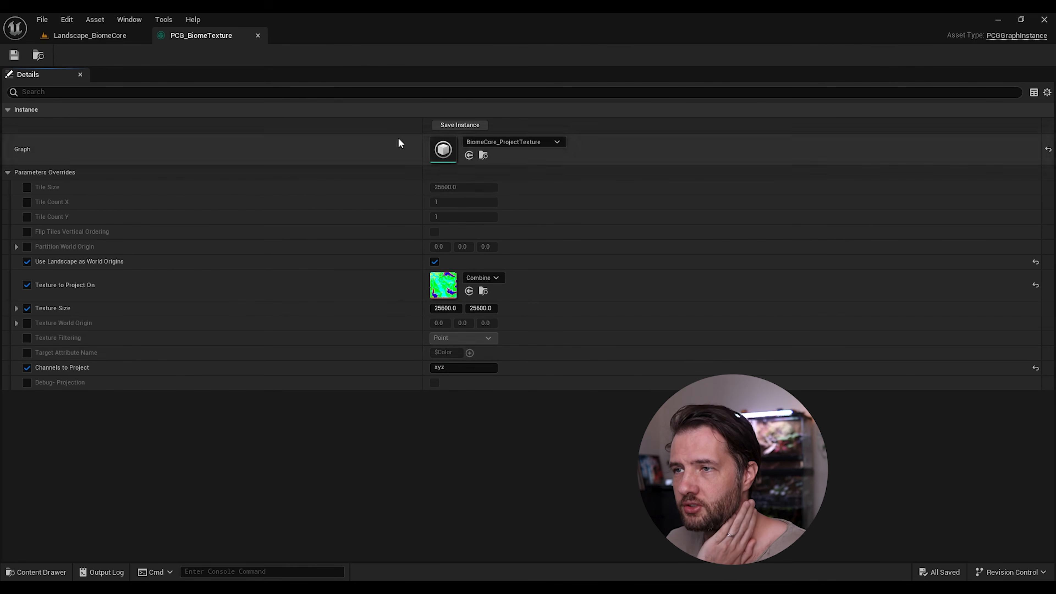
- Return to the Landscape_BiomeCore level and enable the biome texture parameter override on BP_BiomeCore's BiomeCore component
left_click(62, 35)
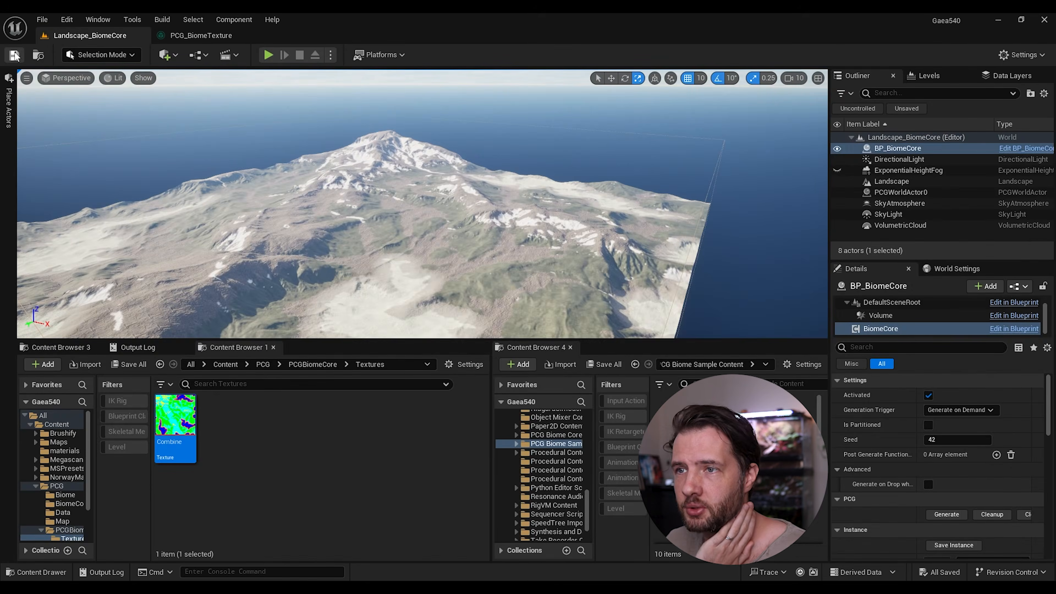
key("ctrl+s")
left_click(939, 160)
left_click(904, 149)
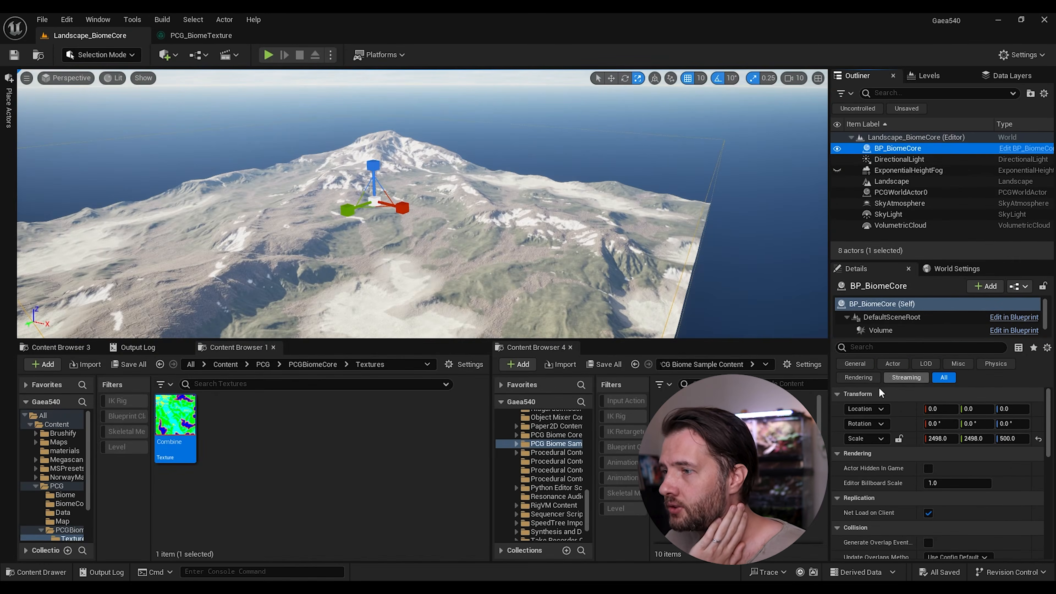
left_click_drag(904, 150, 881, 321)
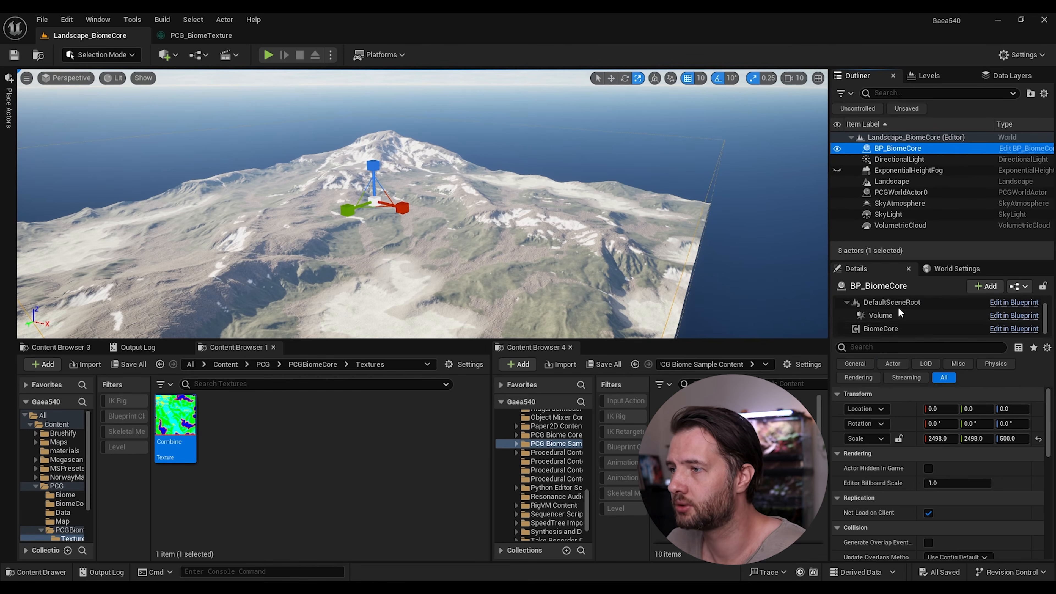
left_click(893, 328)
scroll(892, 448, "down", 10)
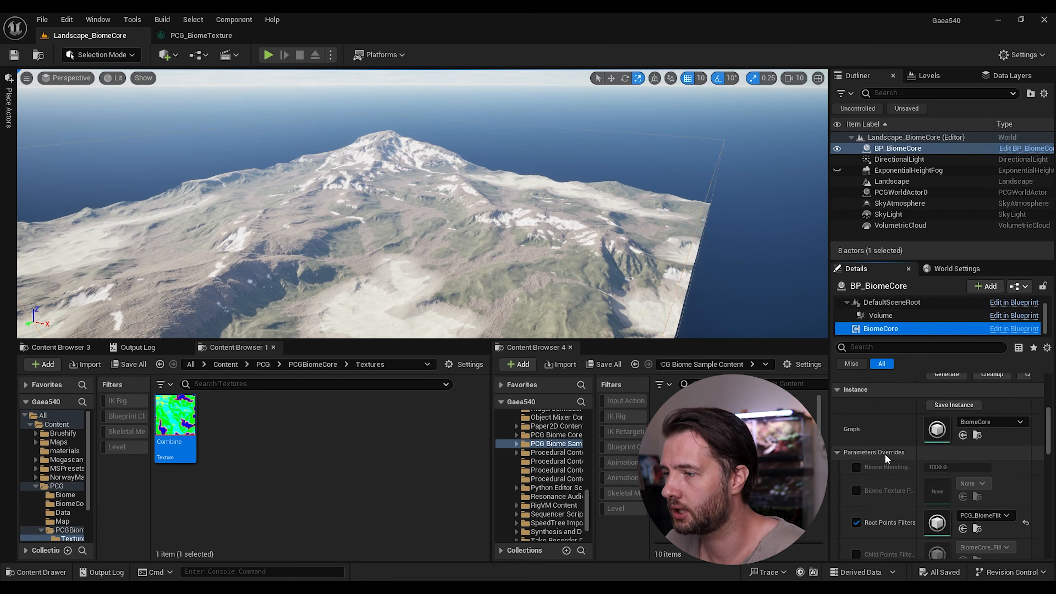
left_click(856, 455)
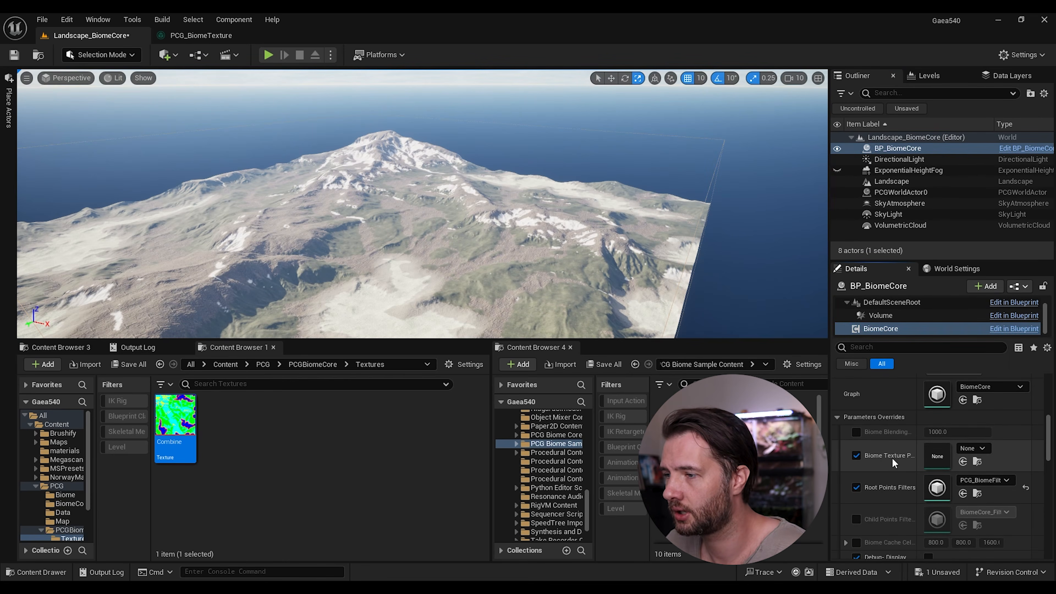
- Assign PCG_BiomeTexture from the PCGBiomeCore folder to the BiomeCore component's biome texture override
left_click(313, 364)
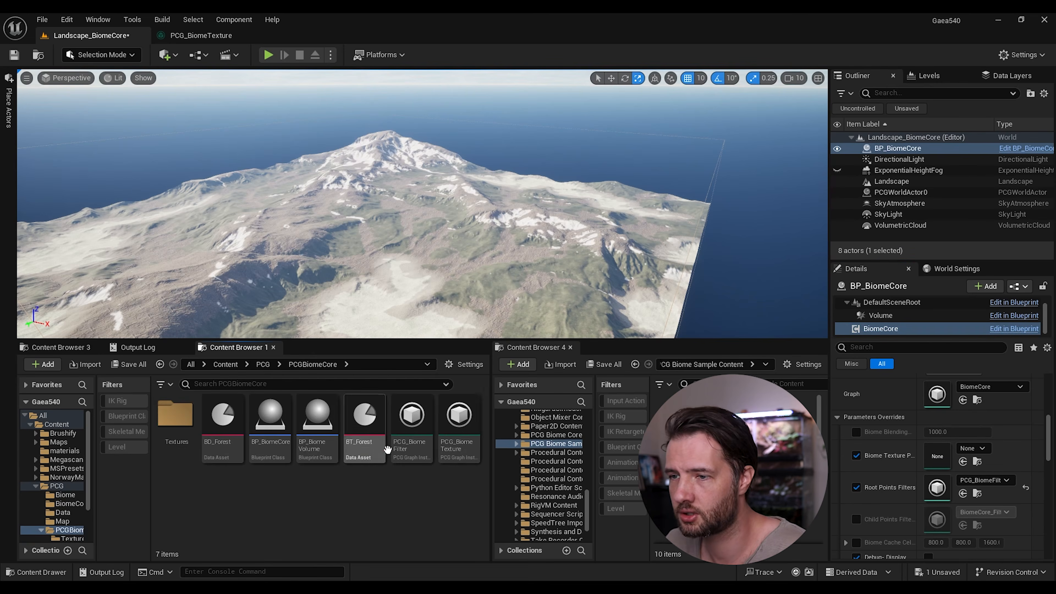
left_click(462, 425)
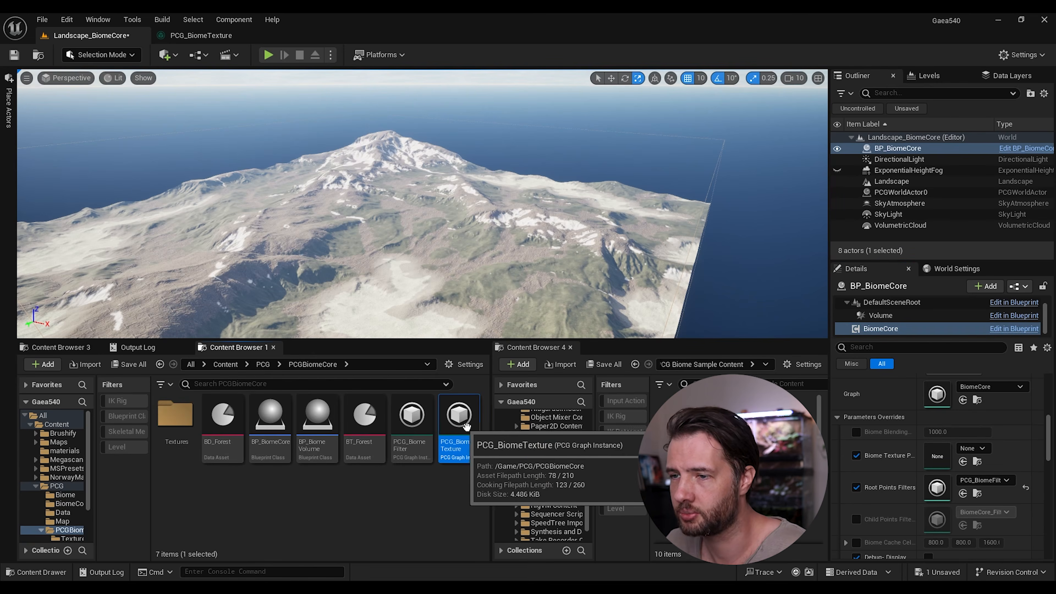
left_click_drag(466, 427, 936, 456)
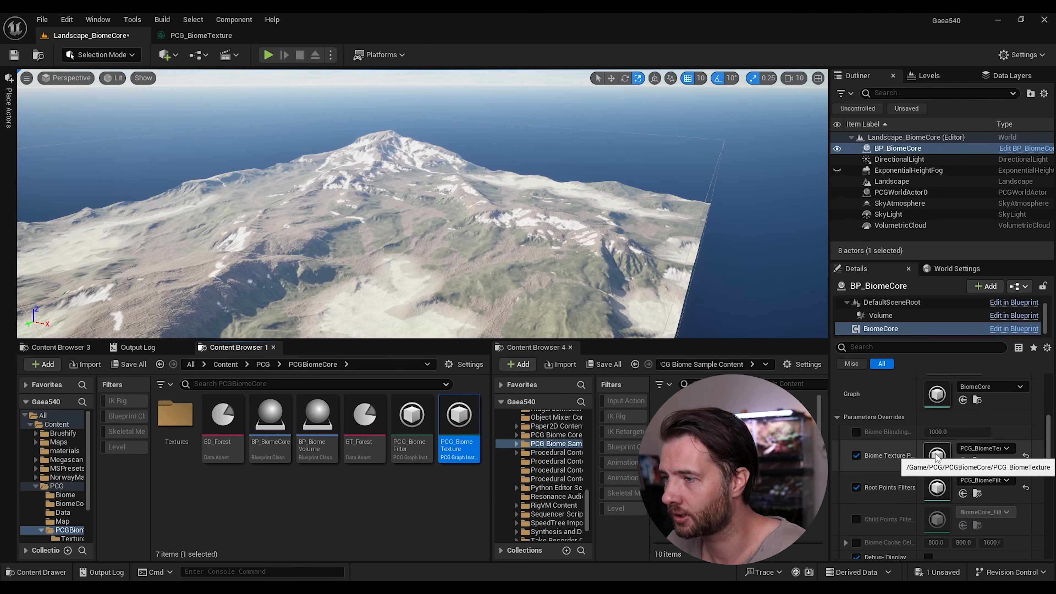
scroll(906, 453, "down", 3)
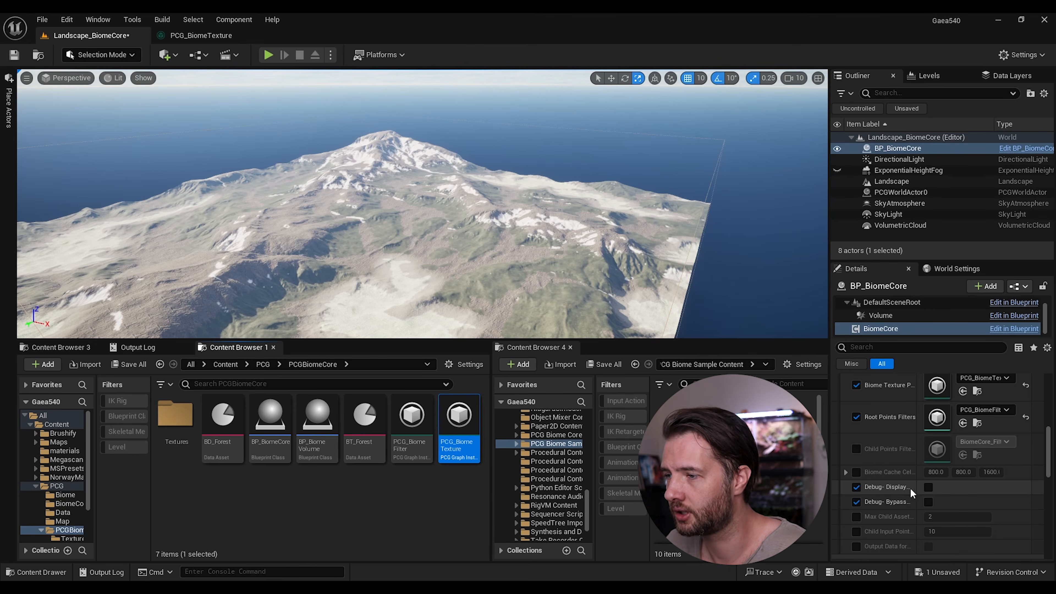
- Generate the BiomeCore debug preview, inspect how the texture projects across the landscape, and clean up the generated points
scroll(925, 466, "up", 5)
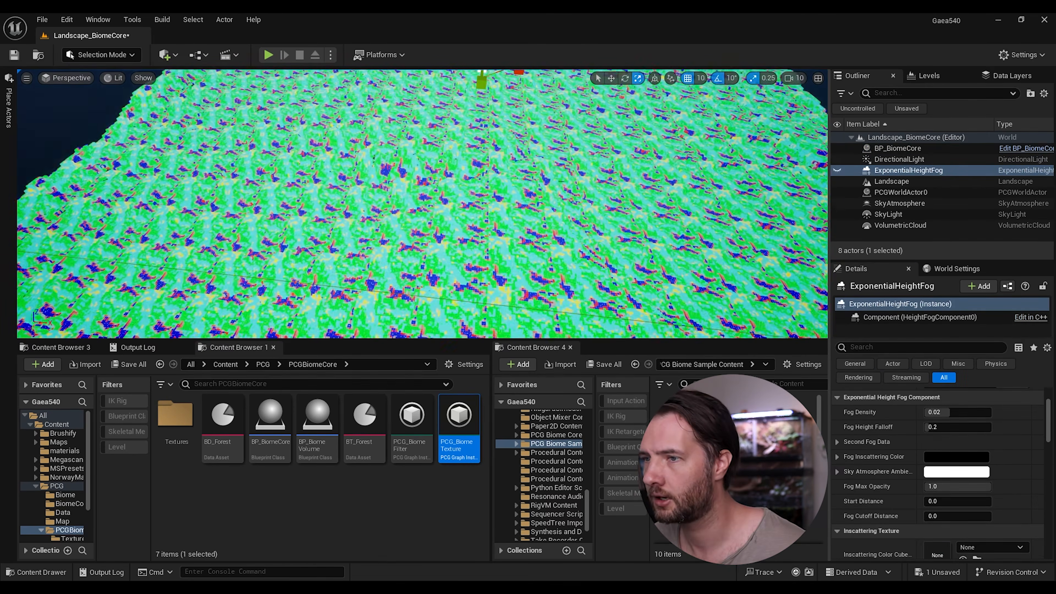
right_click_drag(545, 184, 545, 184)
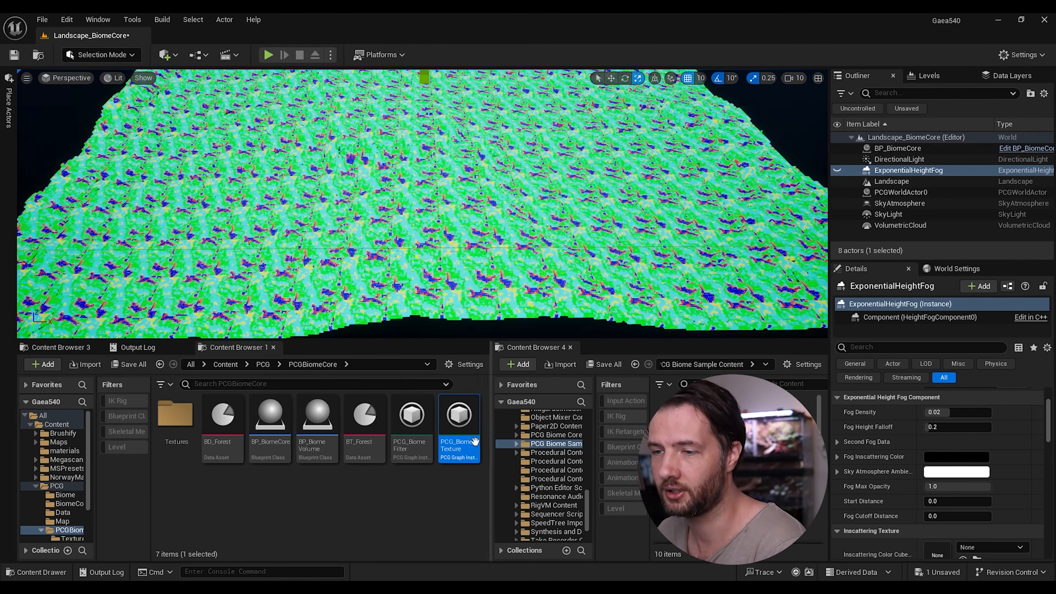
double_click(451, 427)
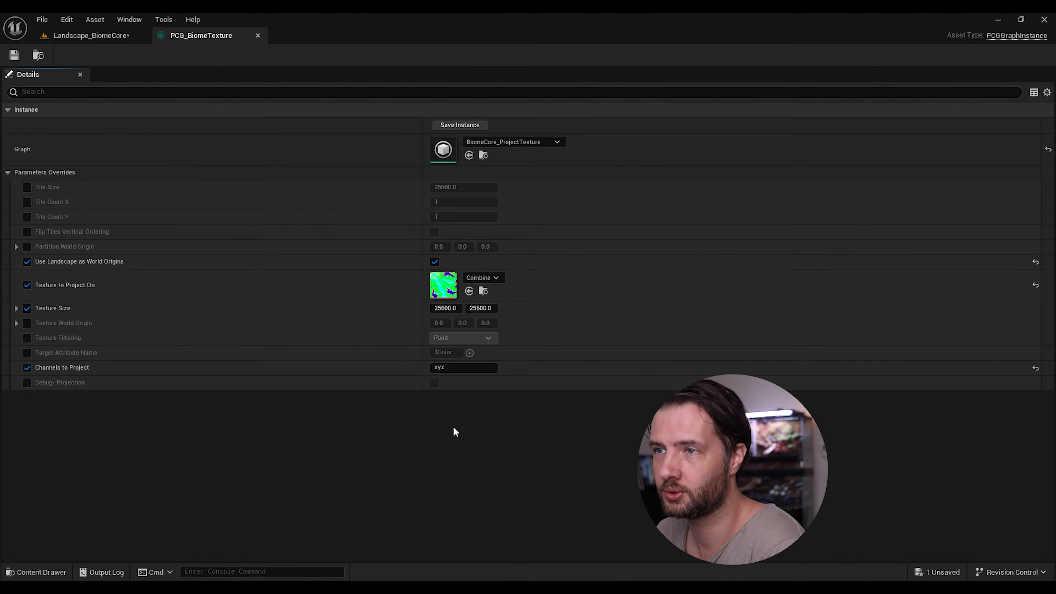
left_click(81, 36)
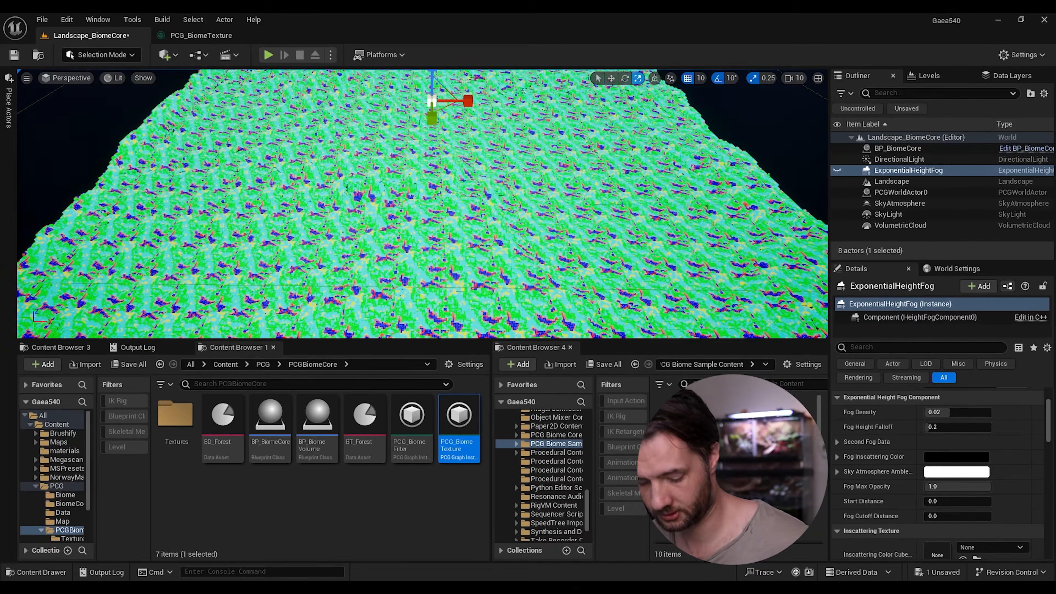
scroll(99, 299, "down", 5)
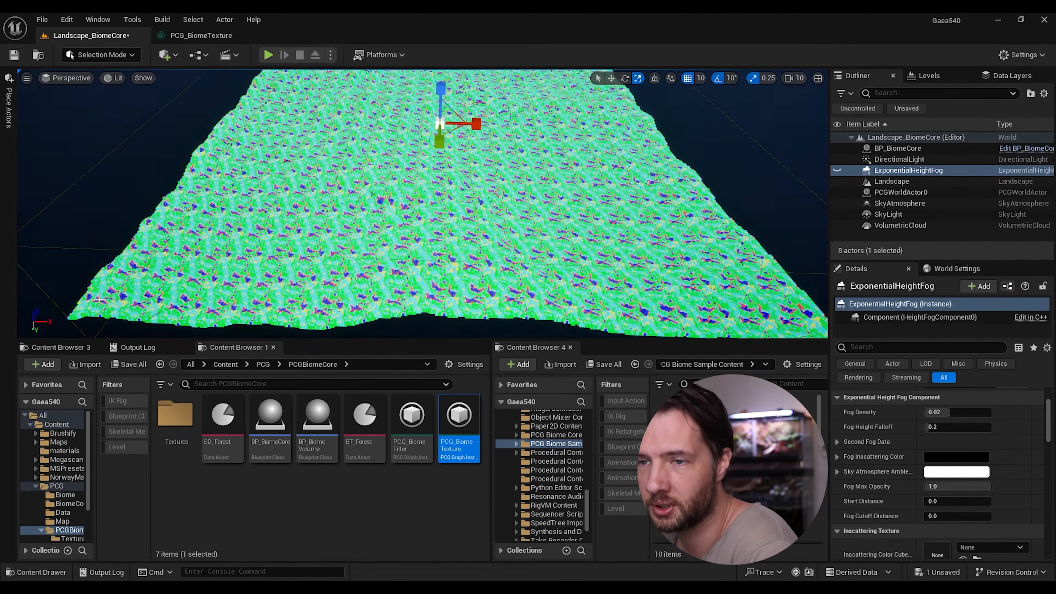
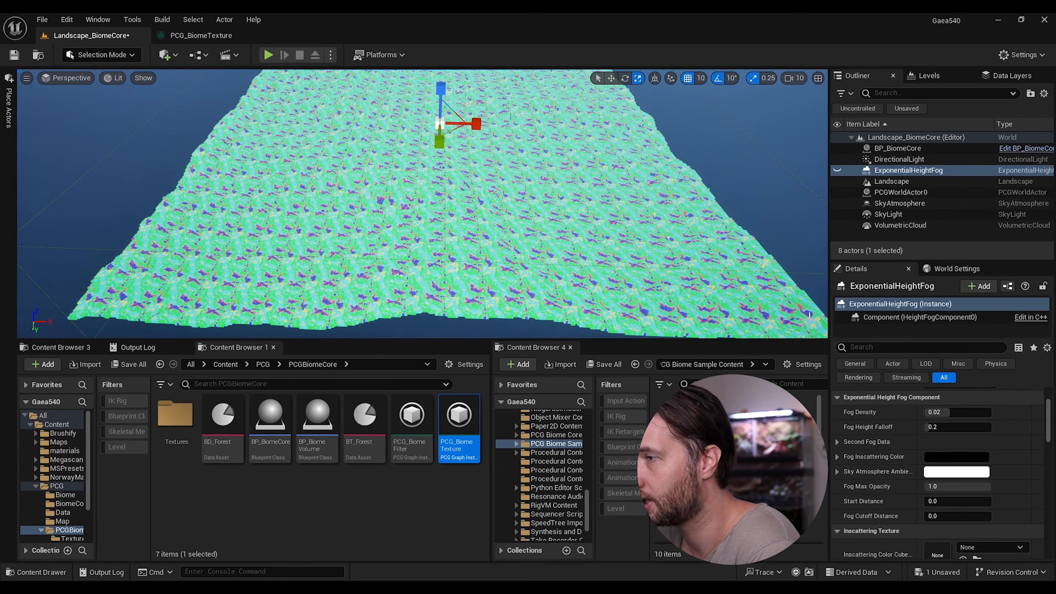
right_click_drag(750, 236, 750, 237)
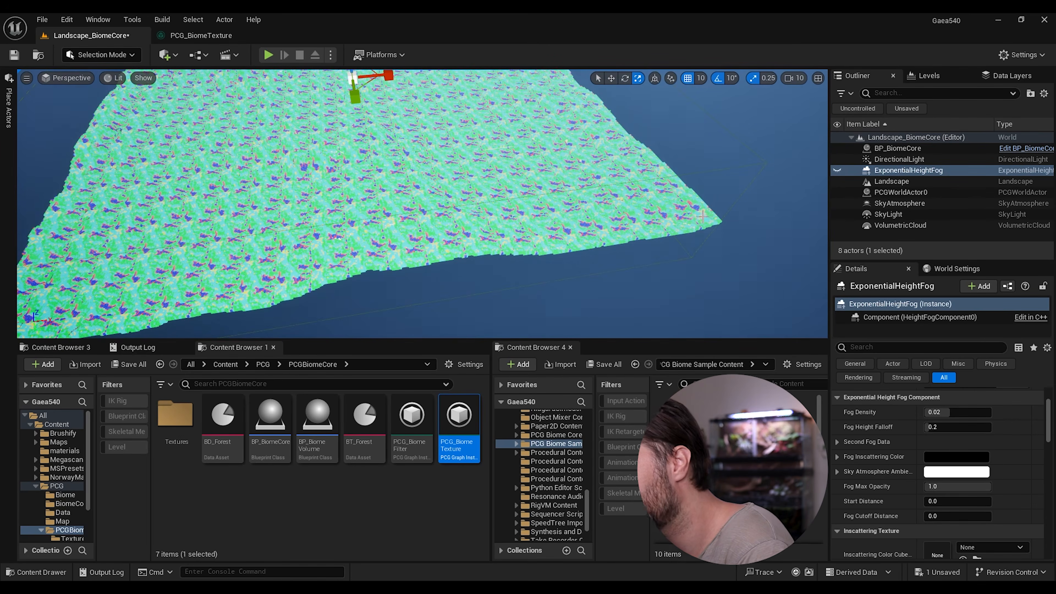
right_click_drag(544, 263, 544, 262)
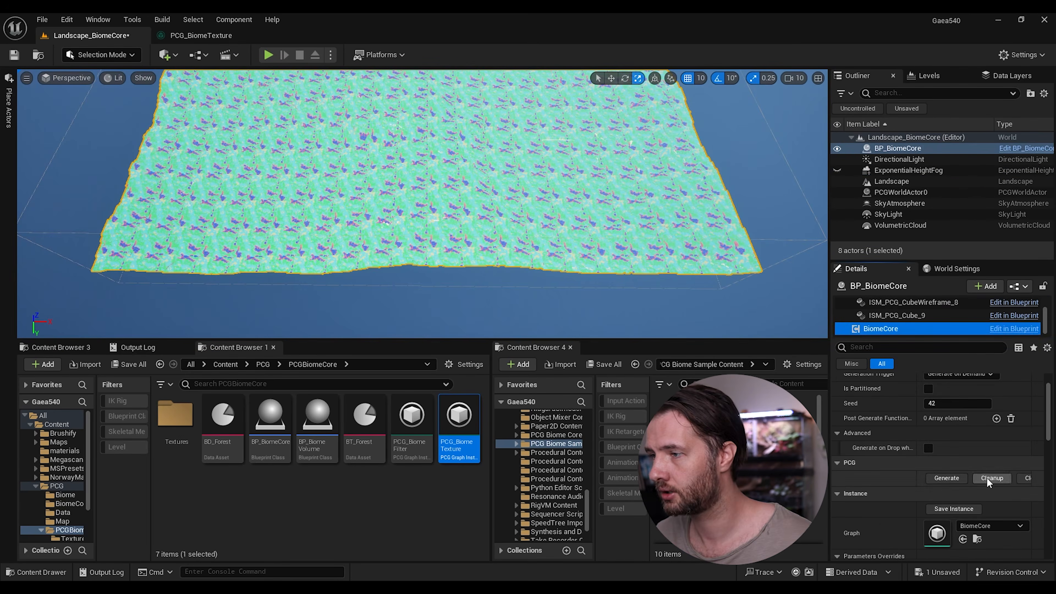
left_click(987, 478)
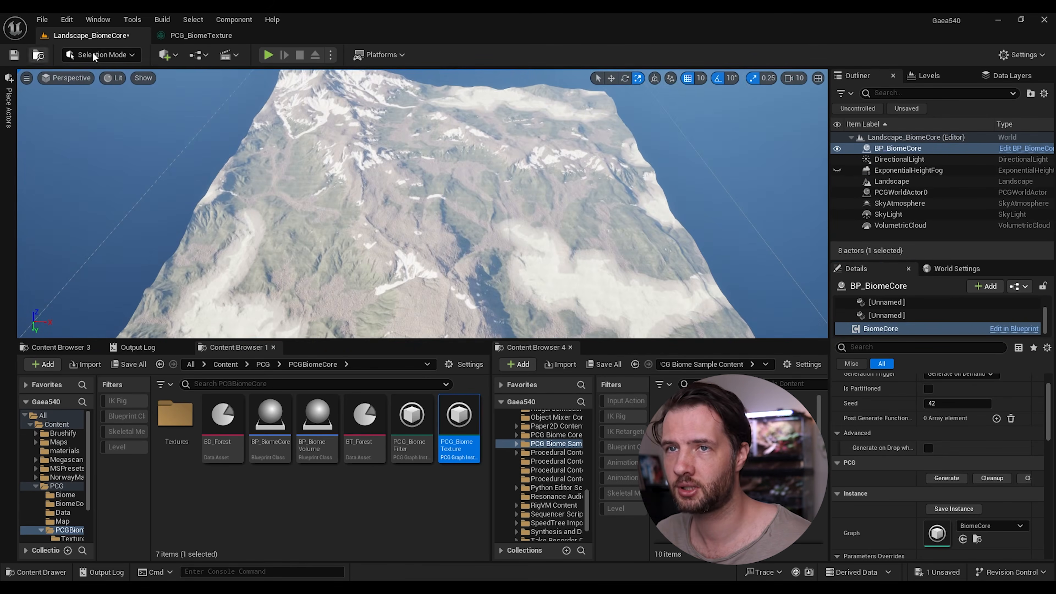
- In PCG_BiomeTexture, multiply both Texture Size values by 19 to 486400 and save the graph instance
left_click(190, 38)
left_click(444, 308)
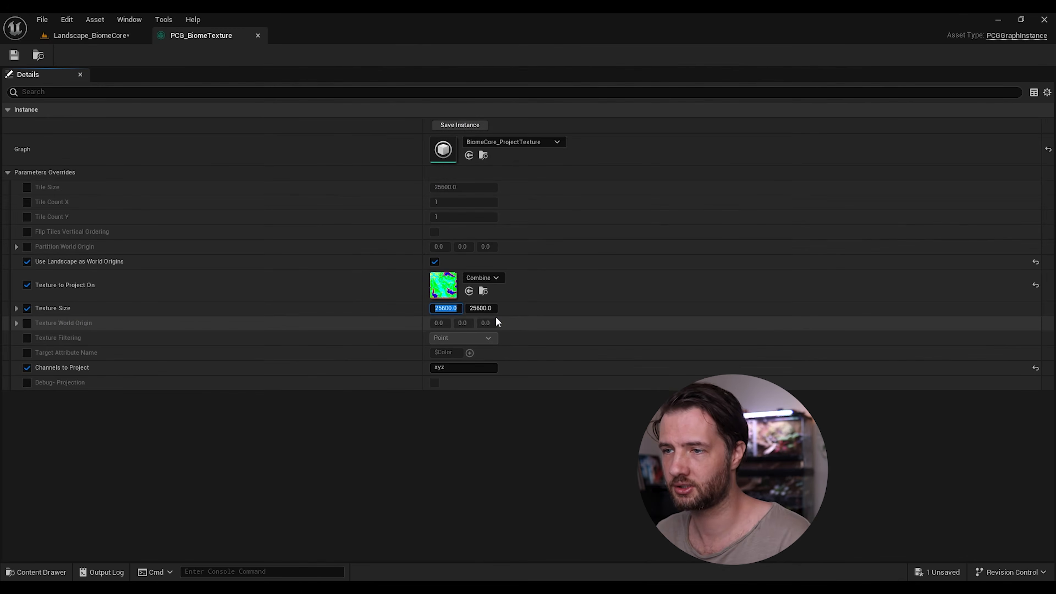
key("End")
type("*19")
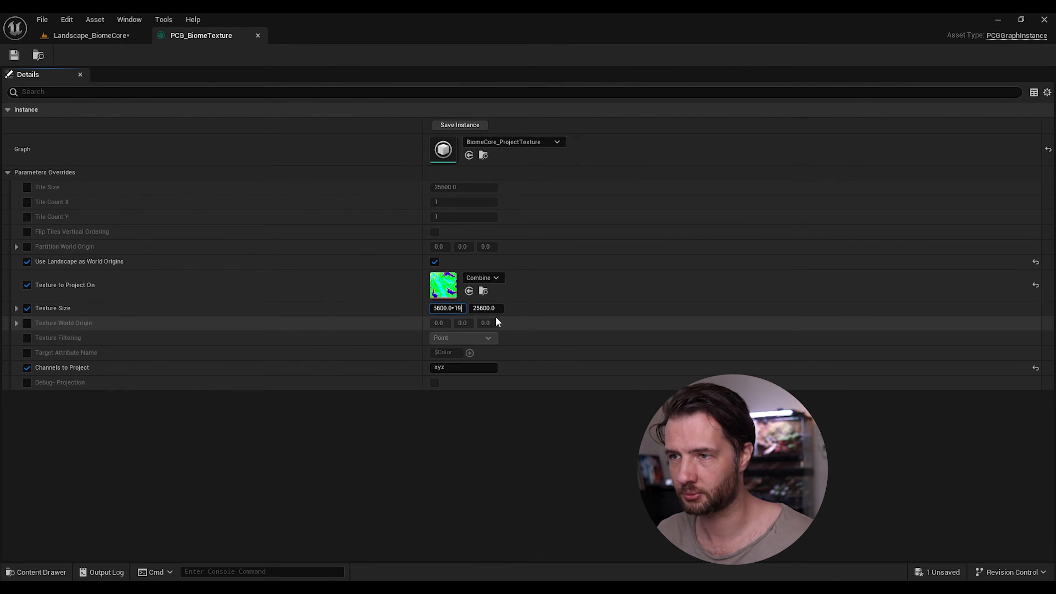
key("Return")
left_click(481, 308)
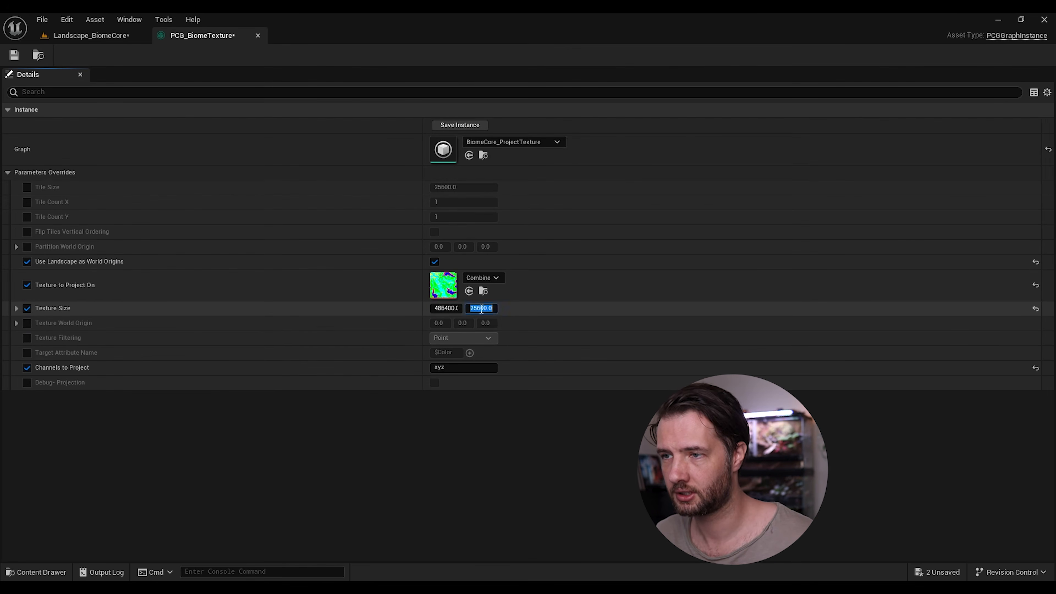
key("Return")
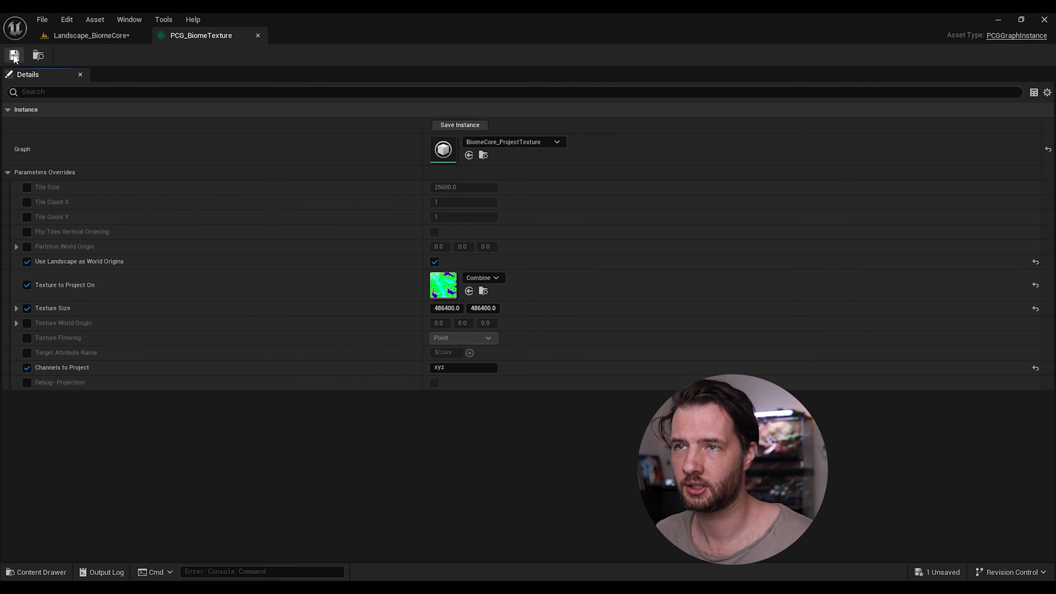
- Return to the Landscape_BiomeCore level, save it, and regenerate BP_BiomeCore's BiomeCore component
left_click(75, 35)
left_click(42, 19)
left_click(85, 185)
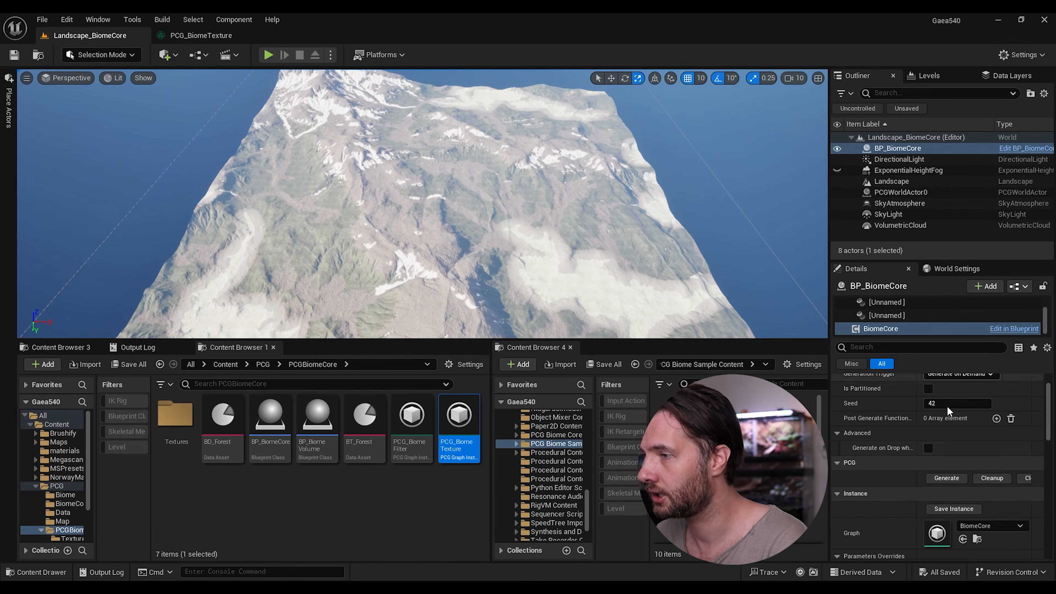
scroll(925, 482, "down", 3)
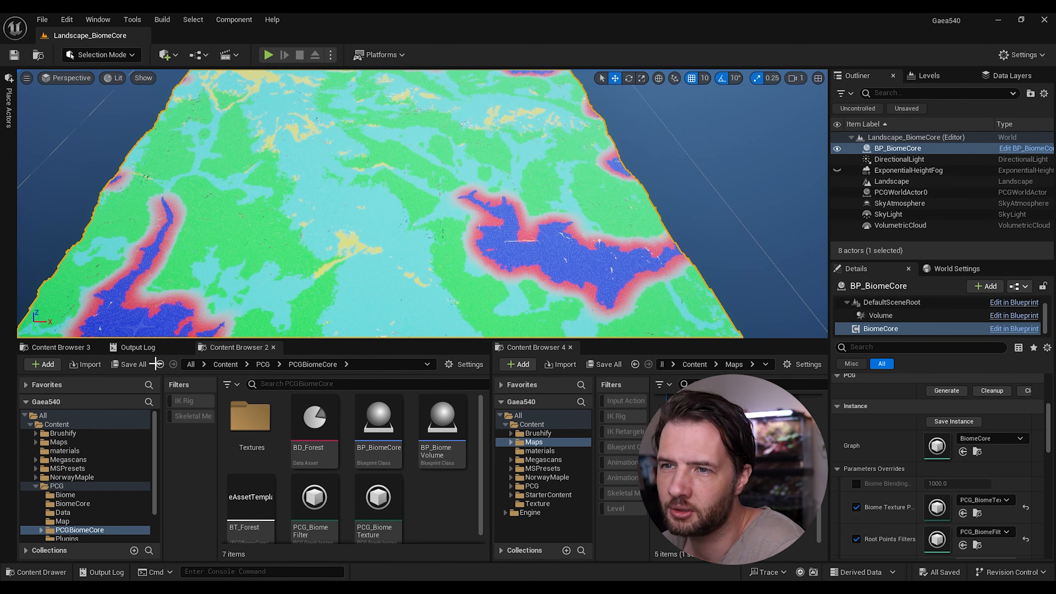
- Check the BD_Forest biome colour and PCG_BiomeTexture settings against the colours projected on the landscape
double_click(318, 431)
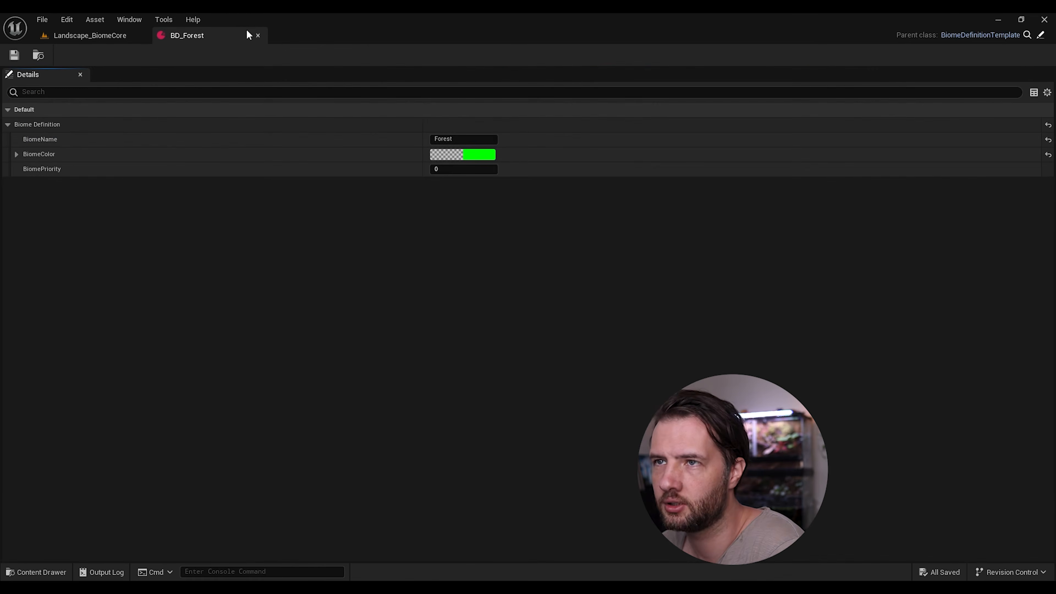
left_click(258, 35)
double_click(378, 510)
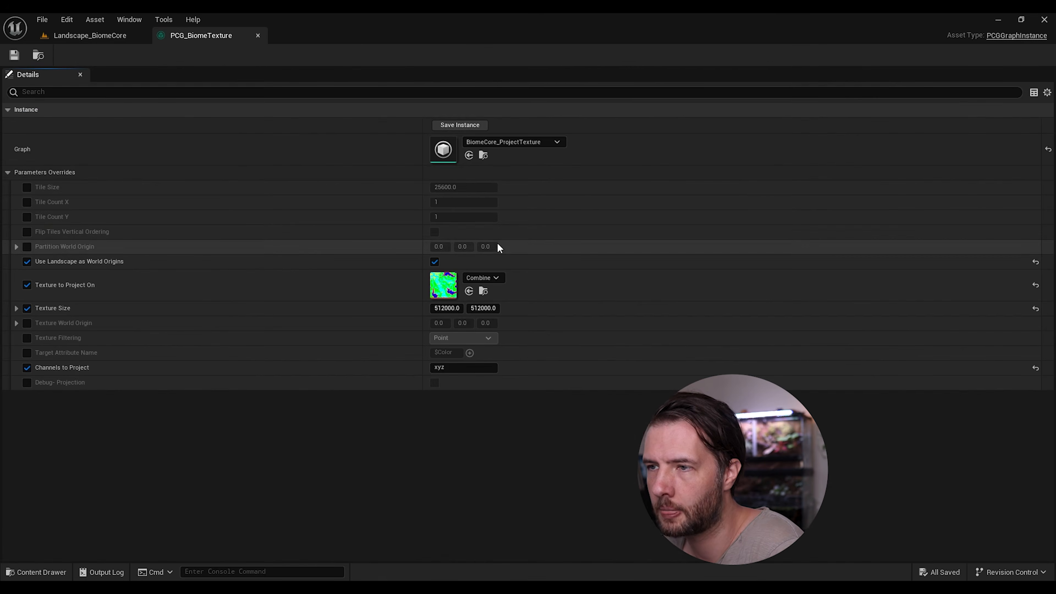
left_click(68, 37)
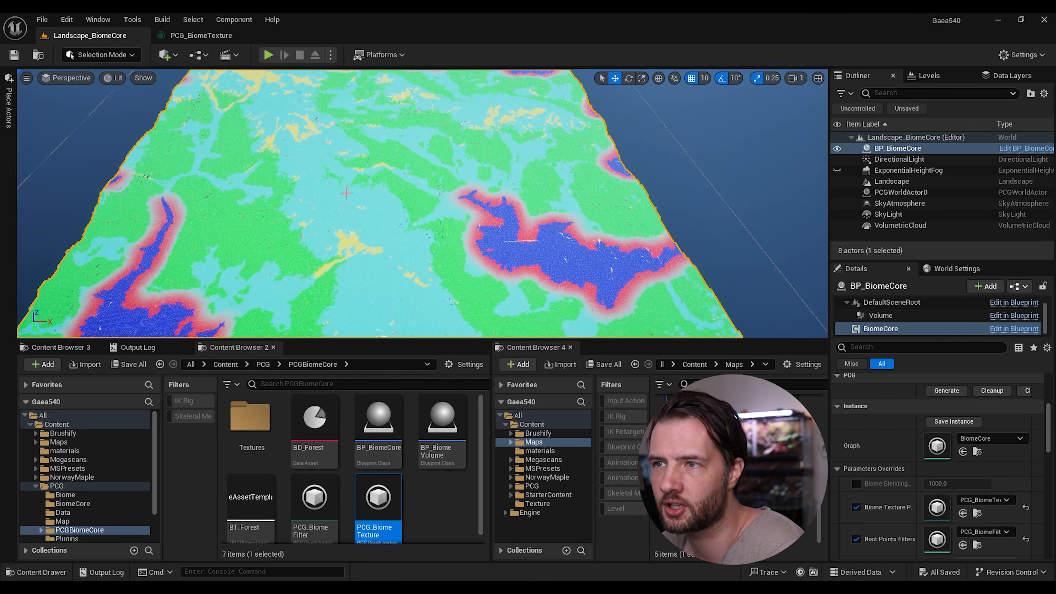
scroll(255, 247, "down", 5)
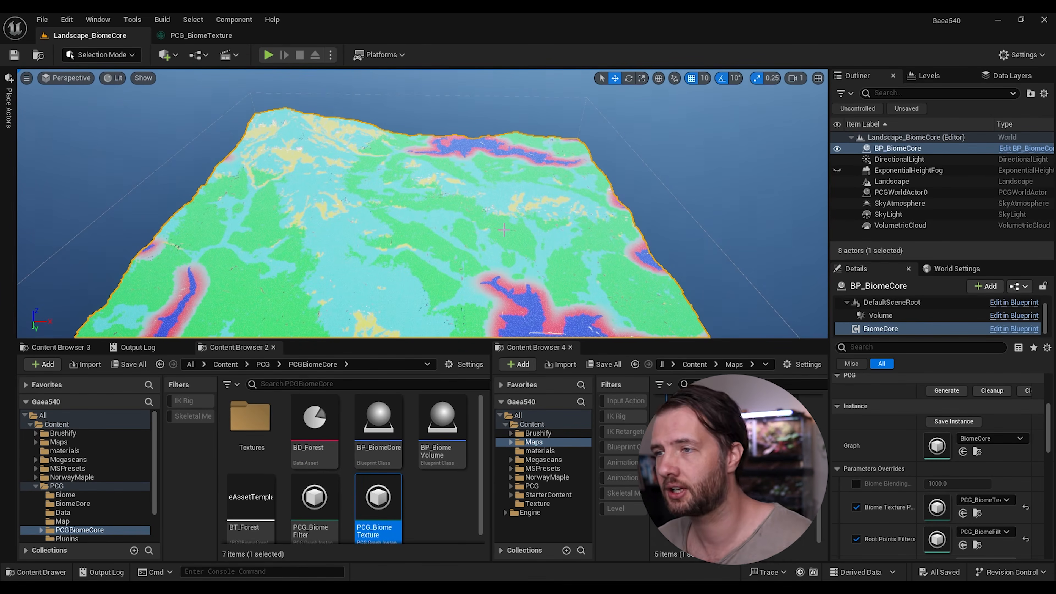
- Clean up the BiomeCore component's generated points and save the Landscape_BiomeCore level
left_click(992, 391)
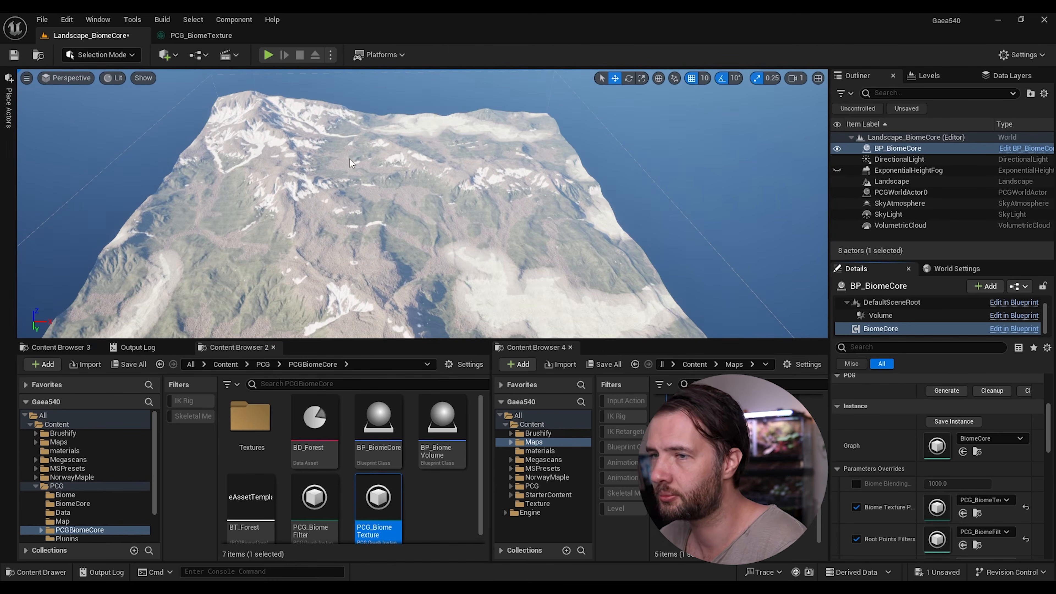
left_click(42, 20)
left_click(95, 177)
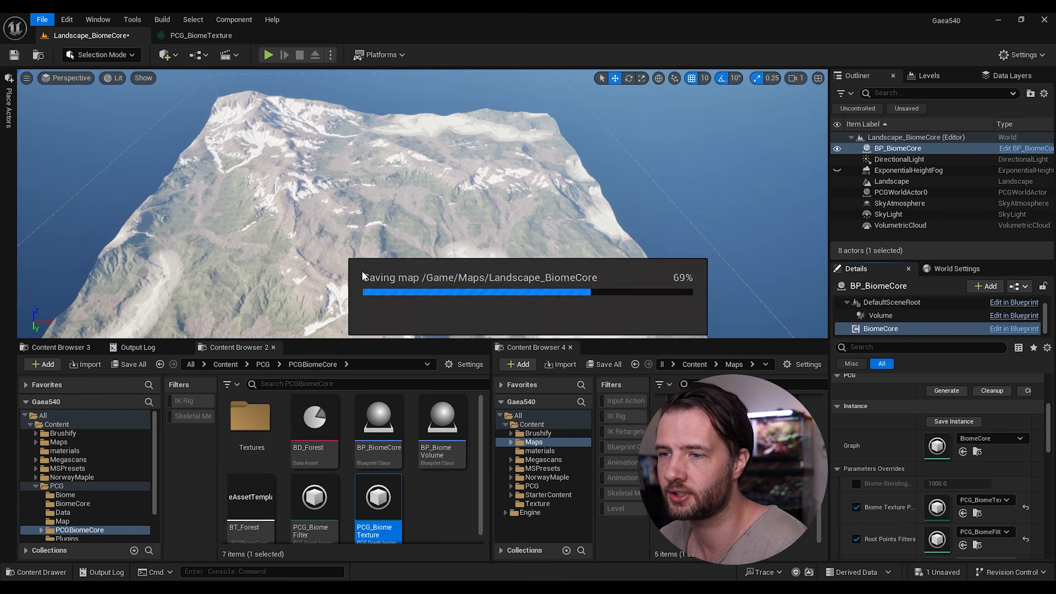
- Create a Blueprint class named BP_BiomeSetup in the PCGBiomeCore folder with BP_PCGBiomeSetup as its parent class
scroll(421, 503, "down", 1)
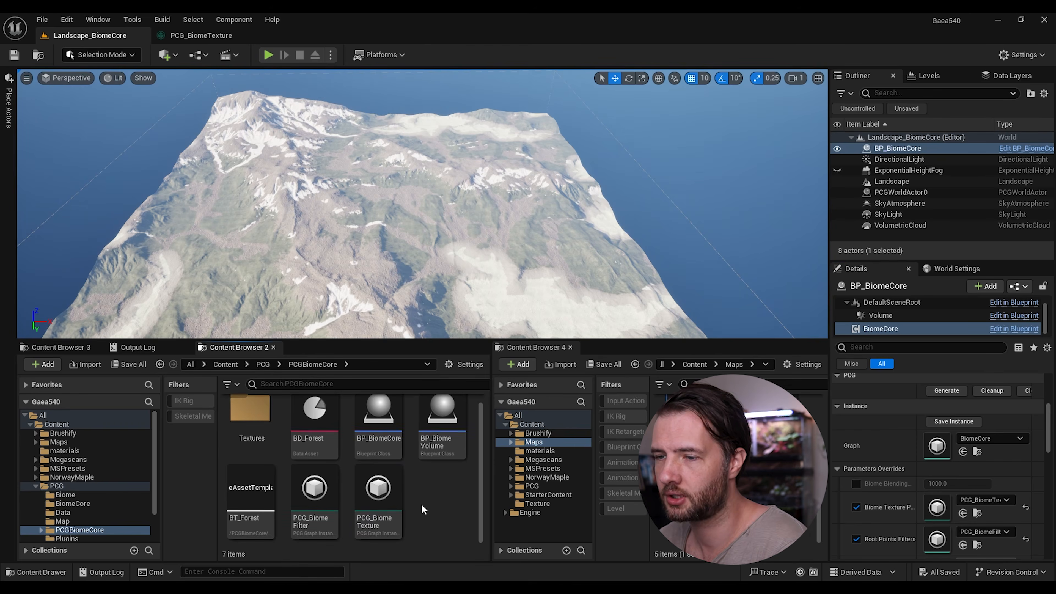
right_click(421, 503)
left_click(488, 167)
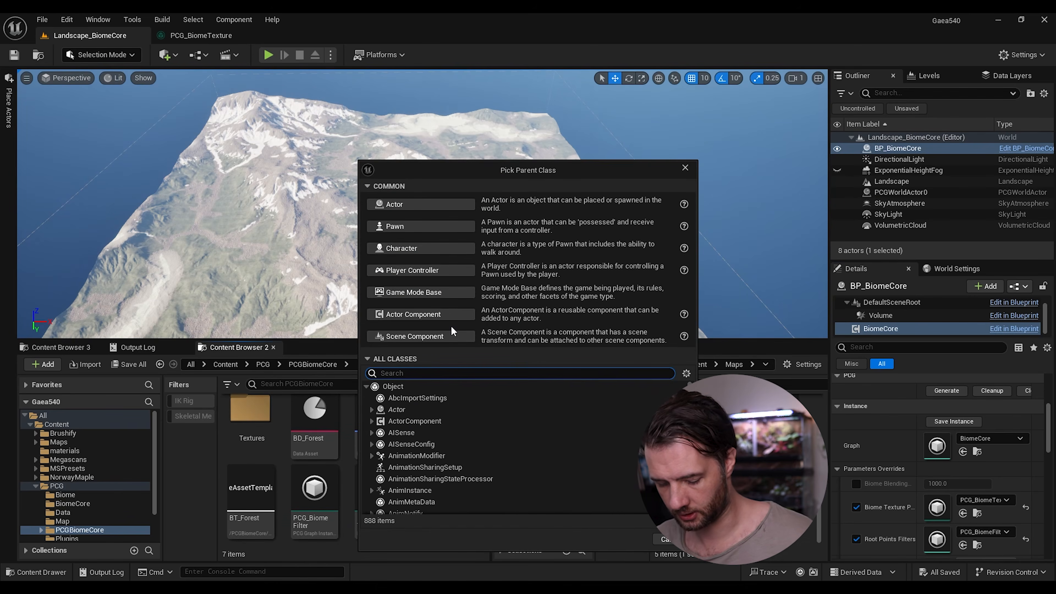
type("biome")
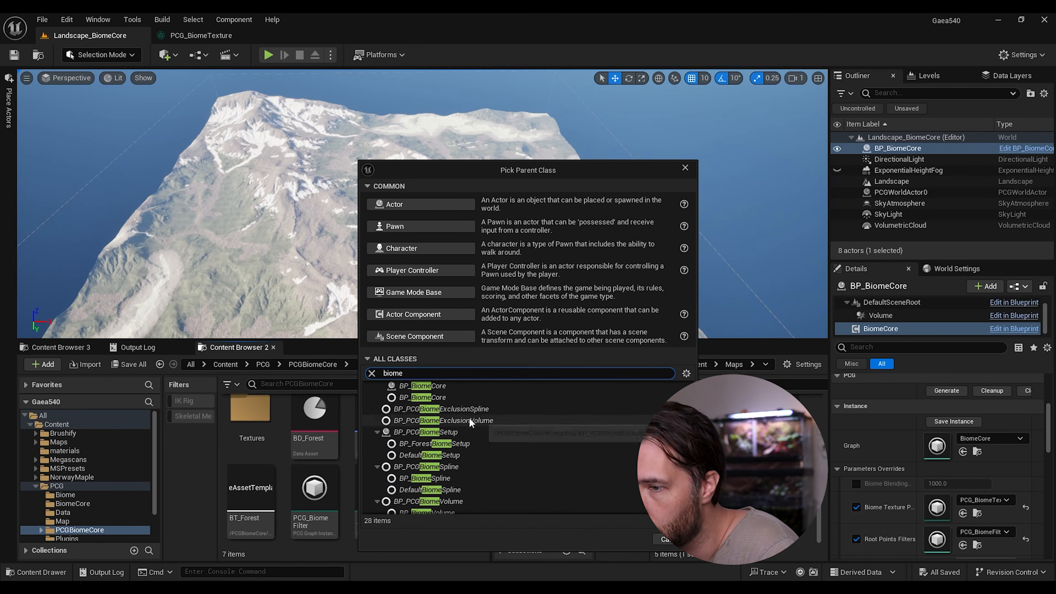
left_click(452, 434)
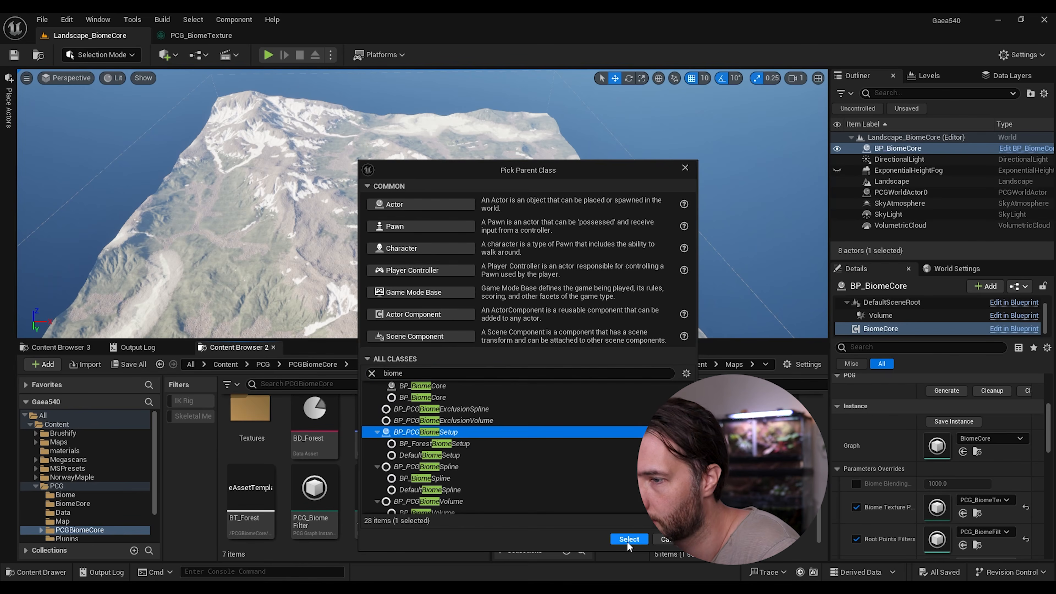
left_click(629, 539)
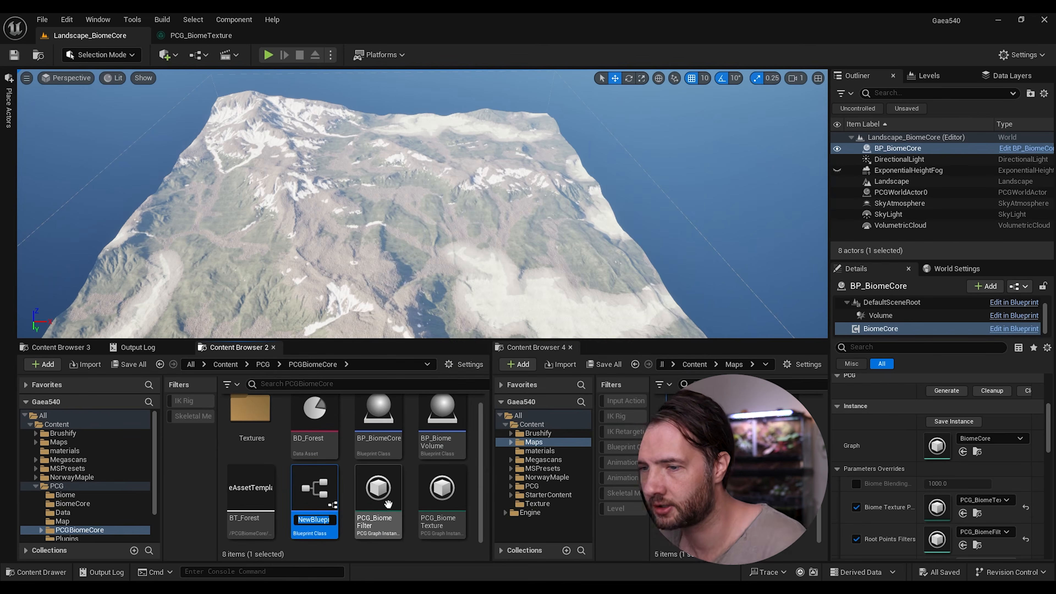
type("BP_")
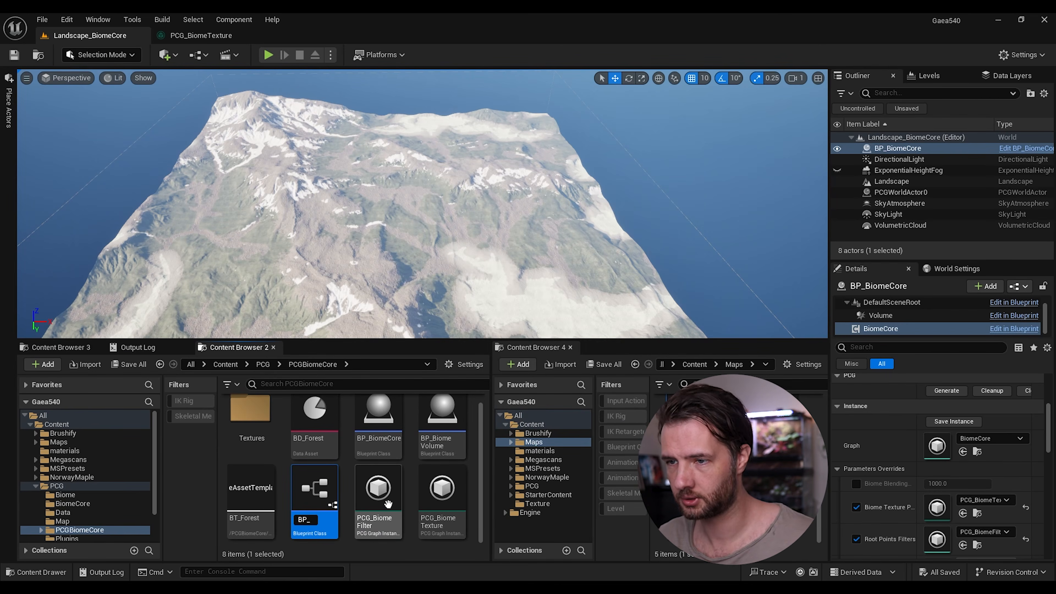
type("BiomeS")
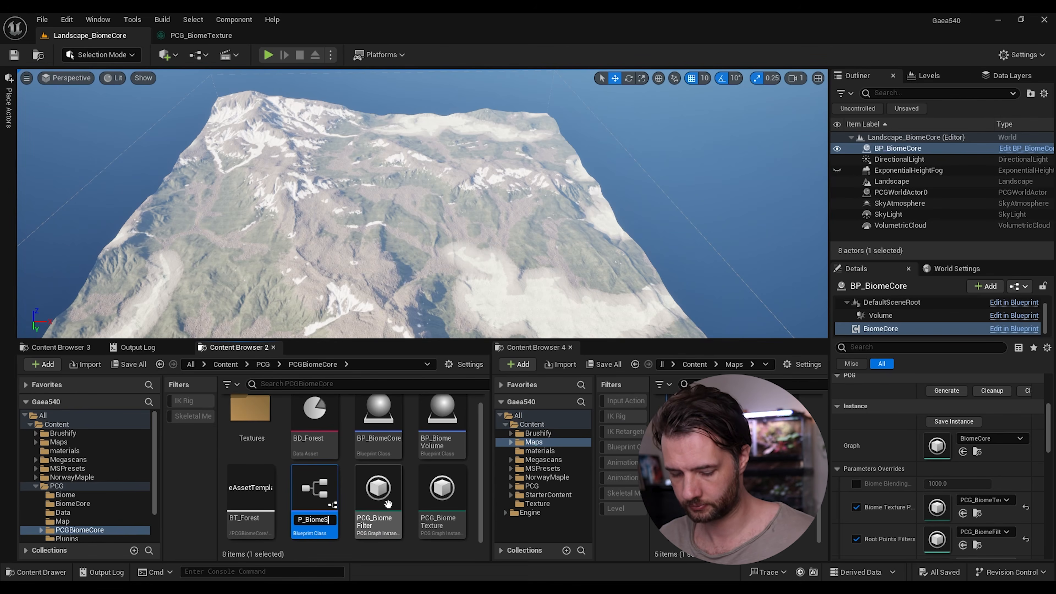
type("etup")
key("Return")
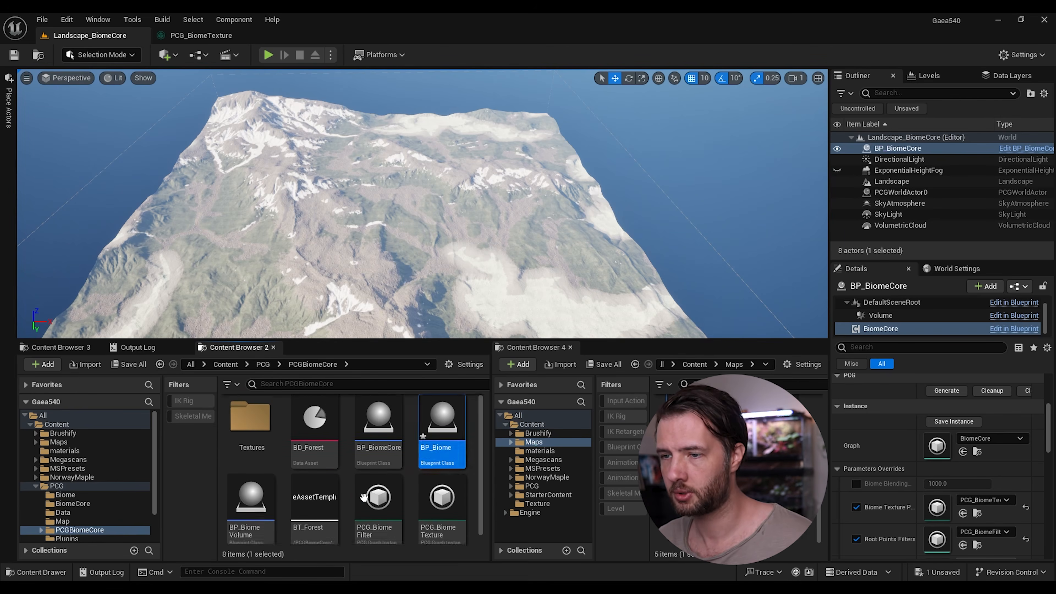
- Place BP_BiomeSetup on the landscape and duplicate it a short distance along the X axis
left_click_drag(435, 416, 409, 245)
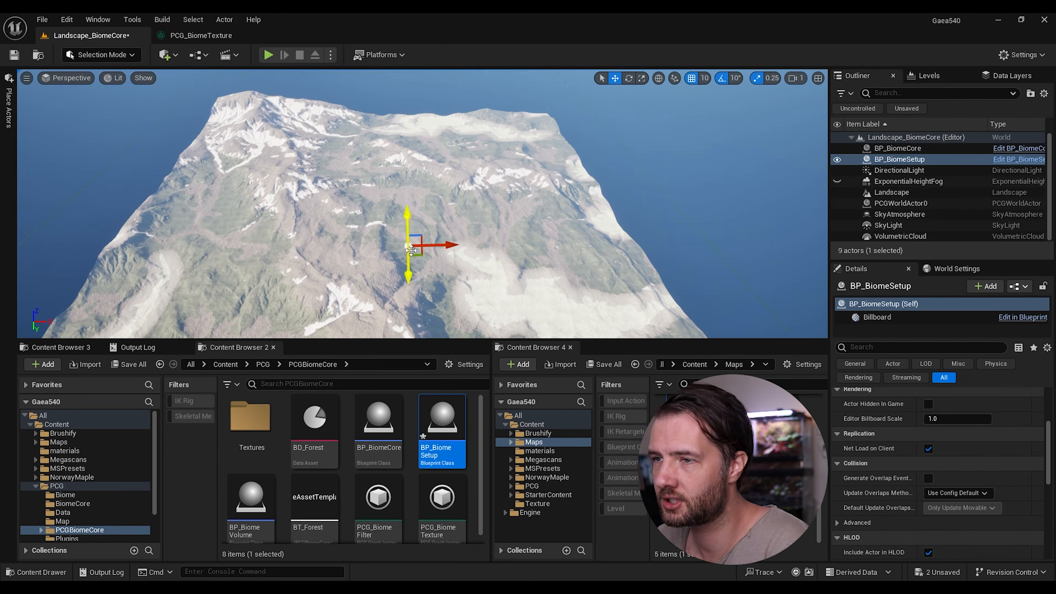
right_click_drag(416, 246, 437, 264)
key("w")
scroll(416, 249, "up", 5)
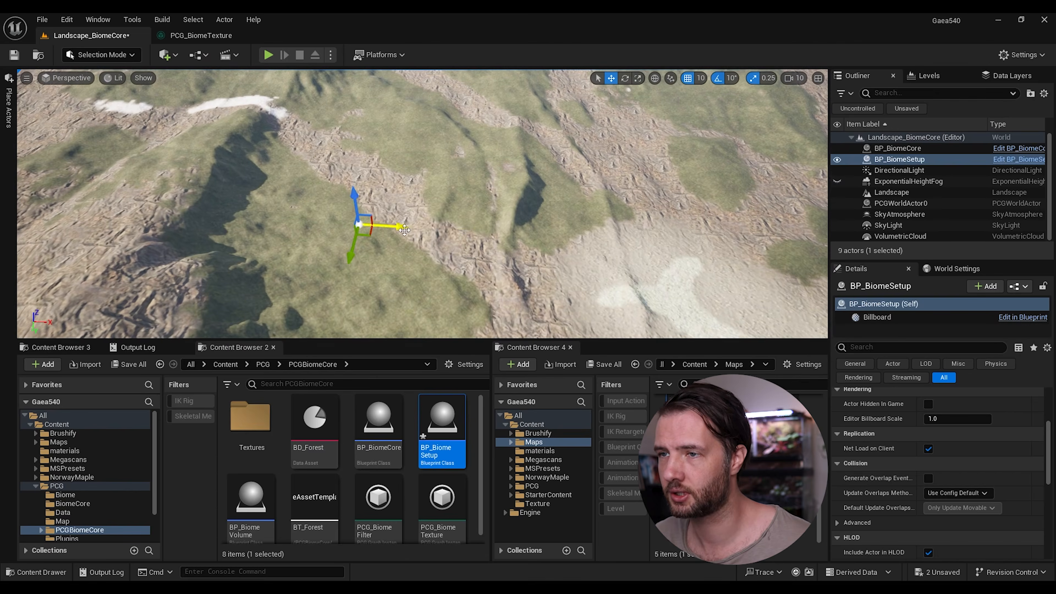
left_click_drag(407, 228, 484, 234, "alt")
- Rename the original biome setup actor Forest and its duplicate River, and select the Forest actor
left_click(914, 159)
left_click(914, 159)
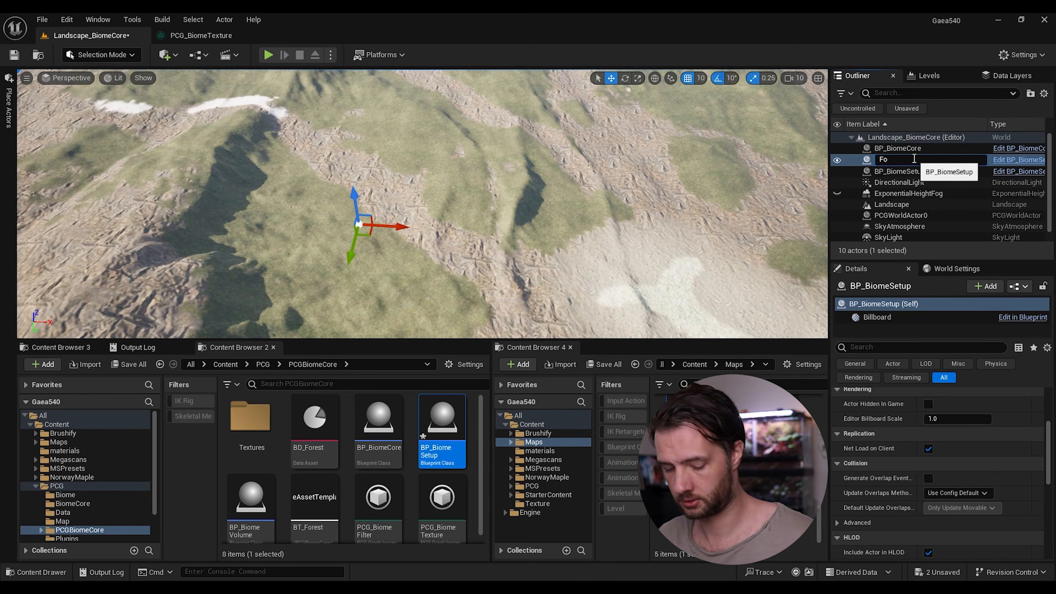
type("Forest")
key("Return")
left_click(910, 159)
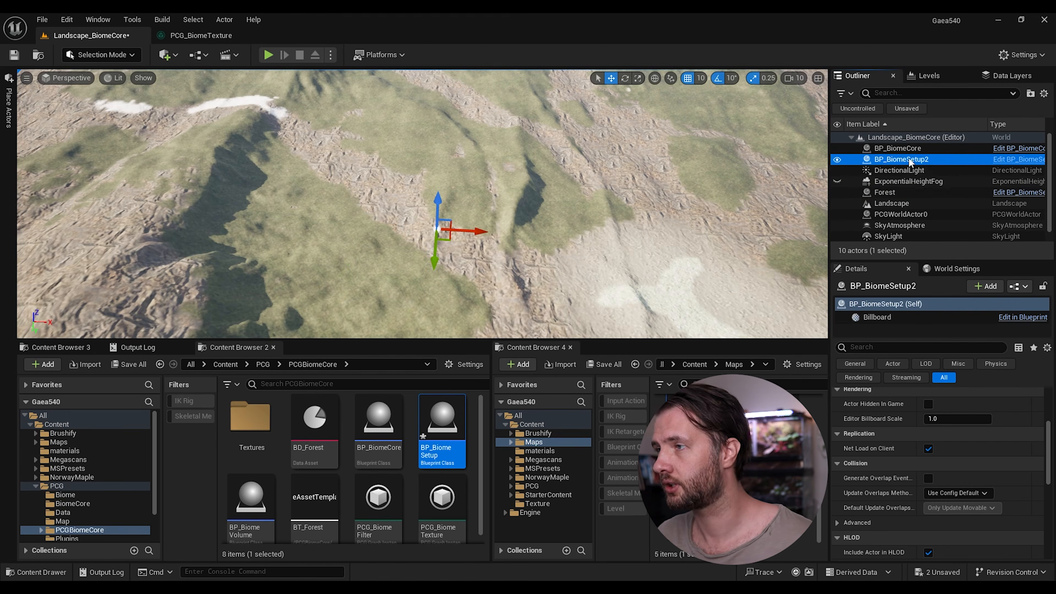
left_click(908, 163)
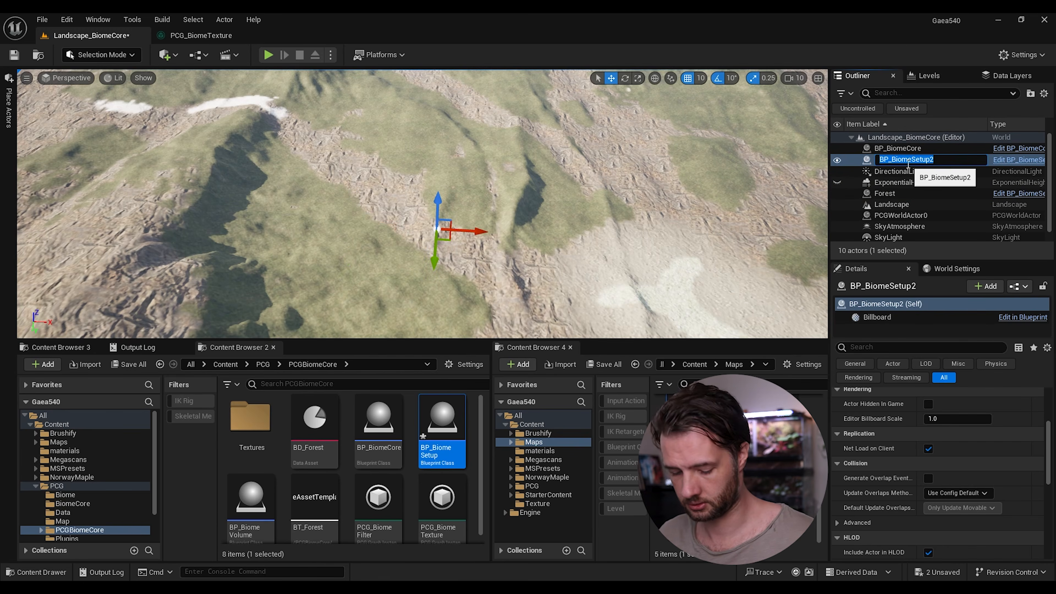
type("River")
key("Return")
left_click(907, 183)
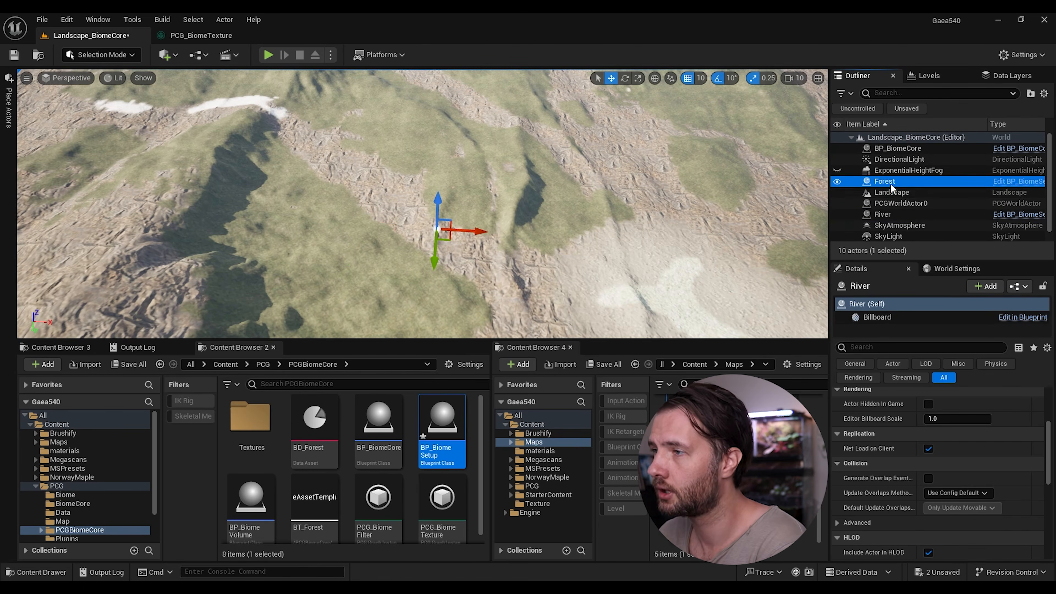
- Show the Forest actor's Biome settings and save all unsaved levels and assets
scroll(896, 410, "up", 3)
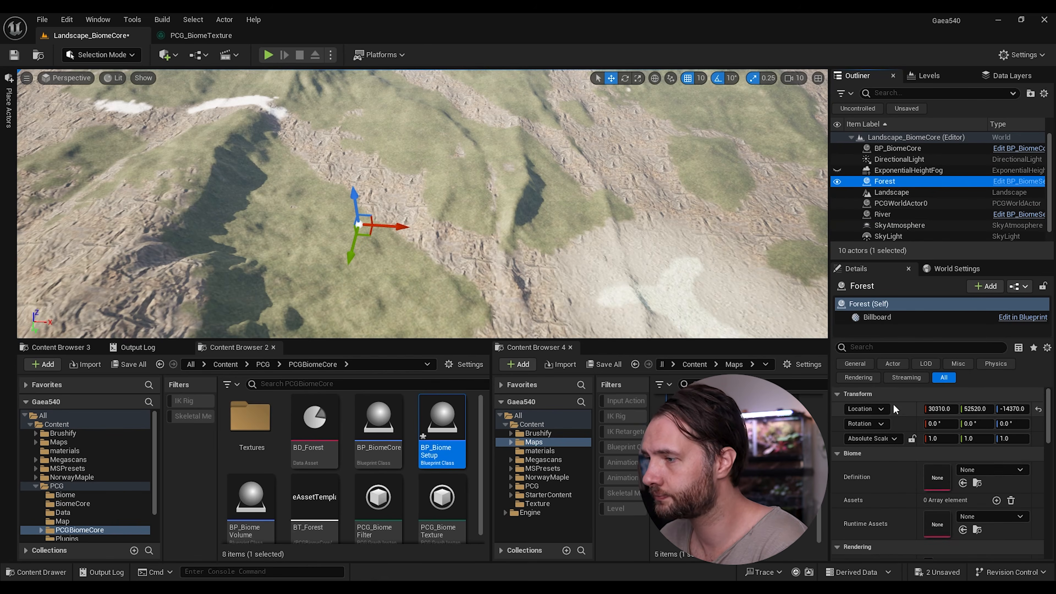
scroll(894, 410, "down", 1)
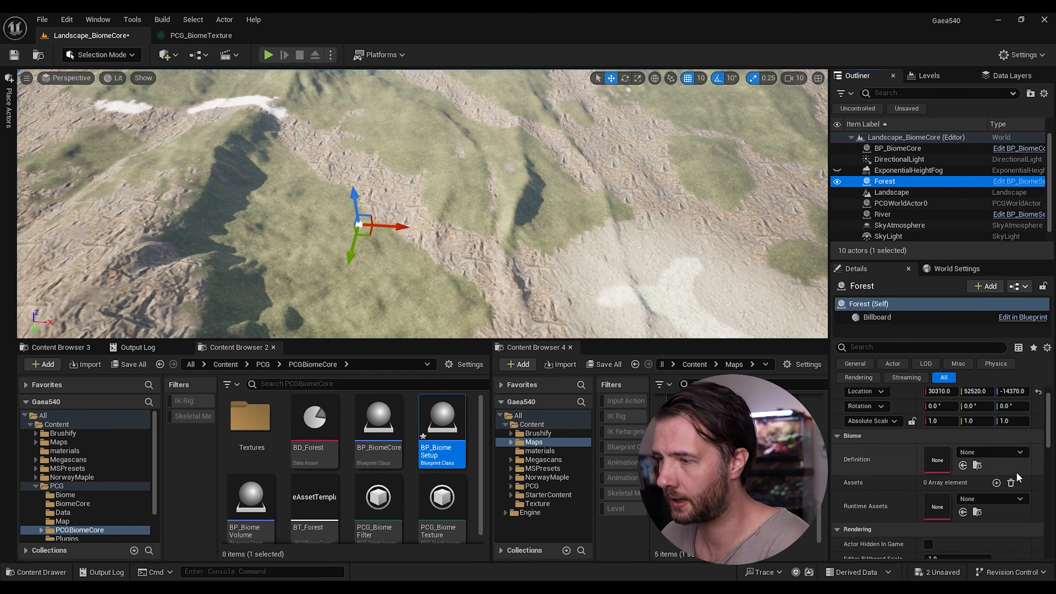
left_click(42, 19)
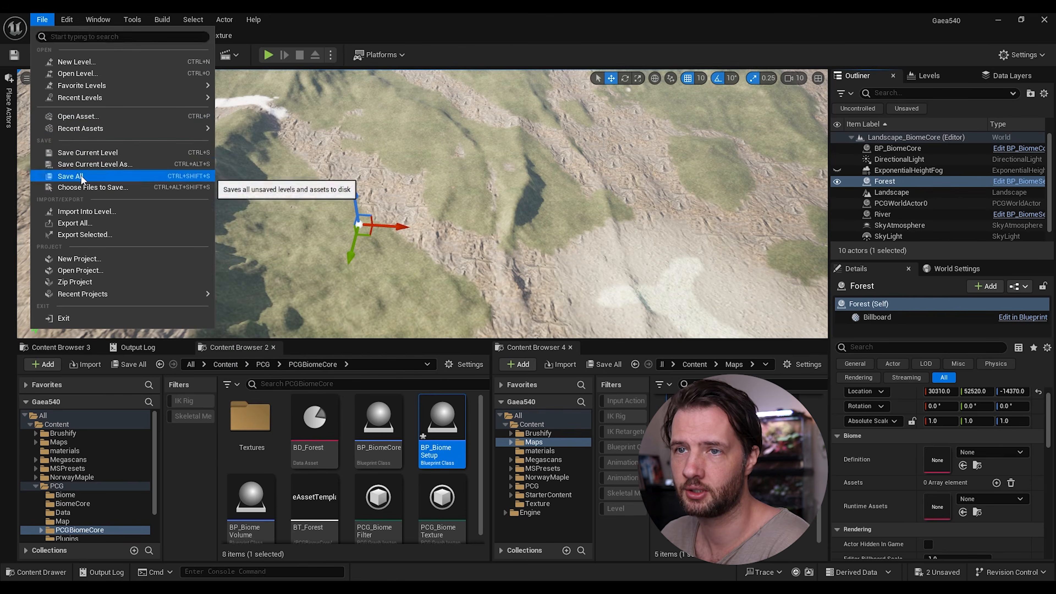
left_click(70, 174)
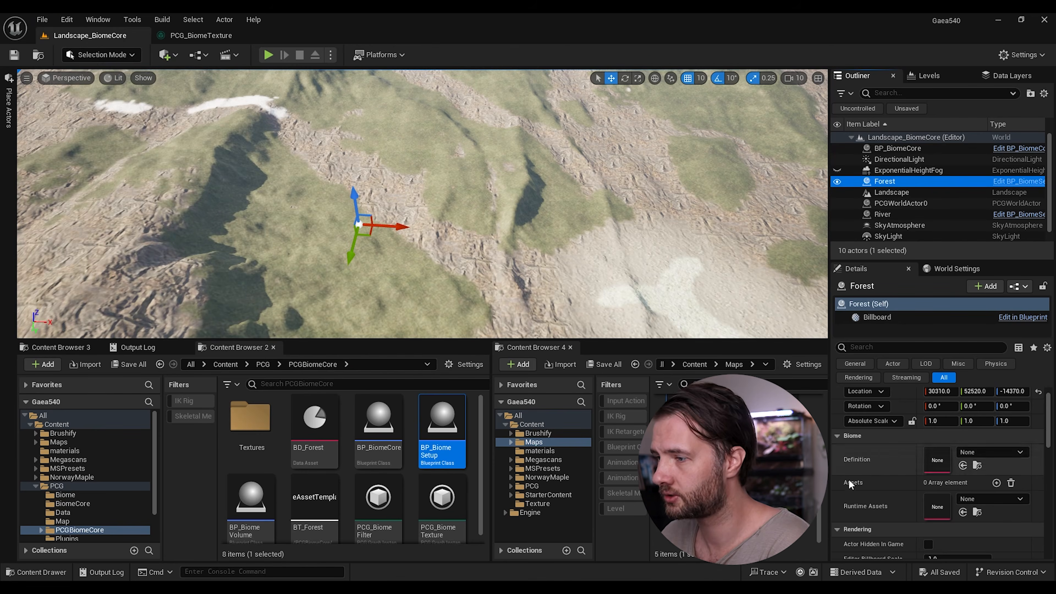
- Assign BD_Forest as the Forest actor's biome Definition, add BT_Forest as an Assets element, and save all
left_click(314, 424)
left_click_drag(314, 424, 964, 481)
left_click(996, 482)
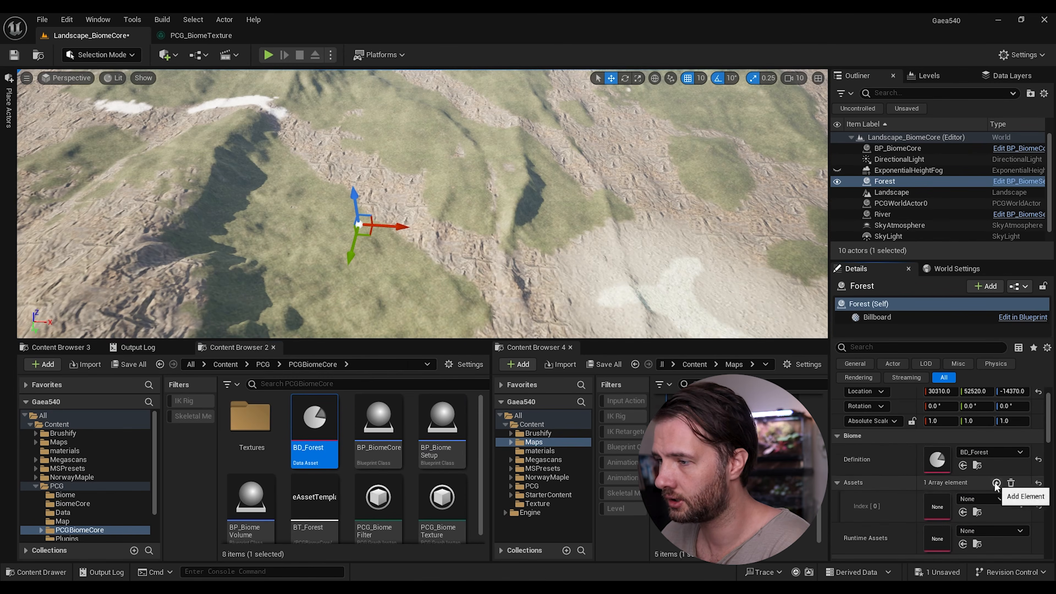
scroll(314, 458, "down", 1)
left_click(315, 495)
left_click_drag(314, 497, 967, 497)
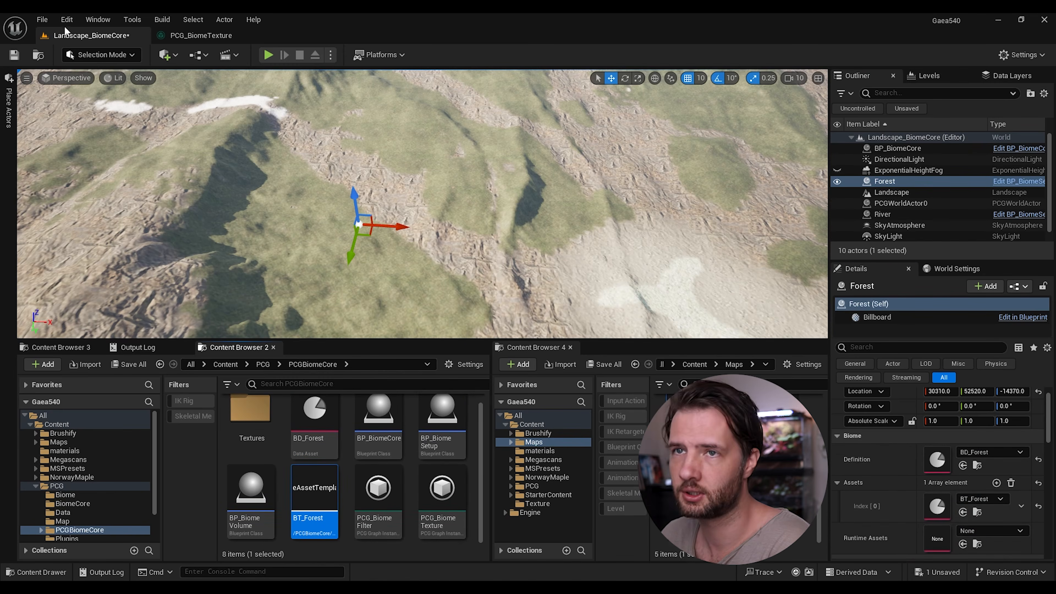
left_click(42, 19)
left_click(96, 171)
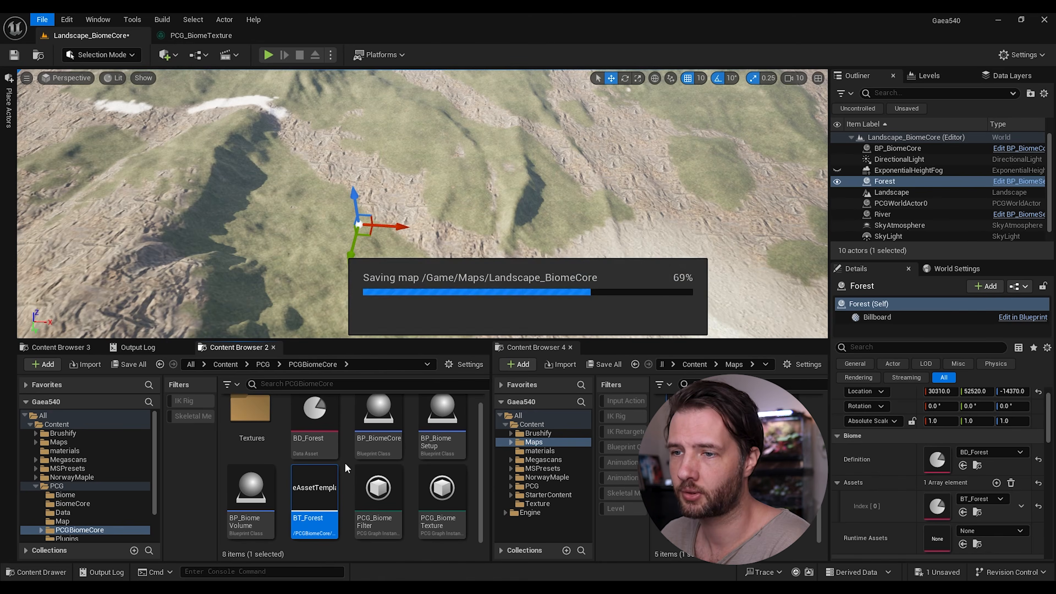
- Duplicate the BD_Forest data asset in the PCGBiomeCore folder and name the copy BD_River
right_click(321, 416)
left_click(375, 227)
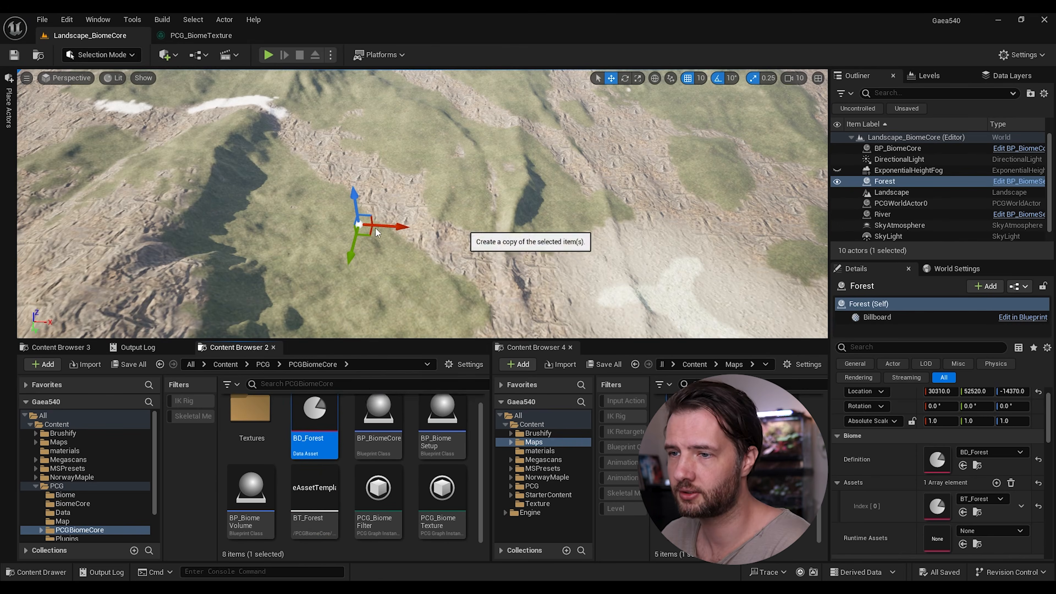
type("BD_Fo")
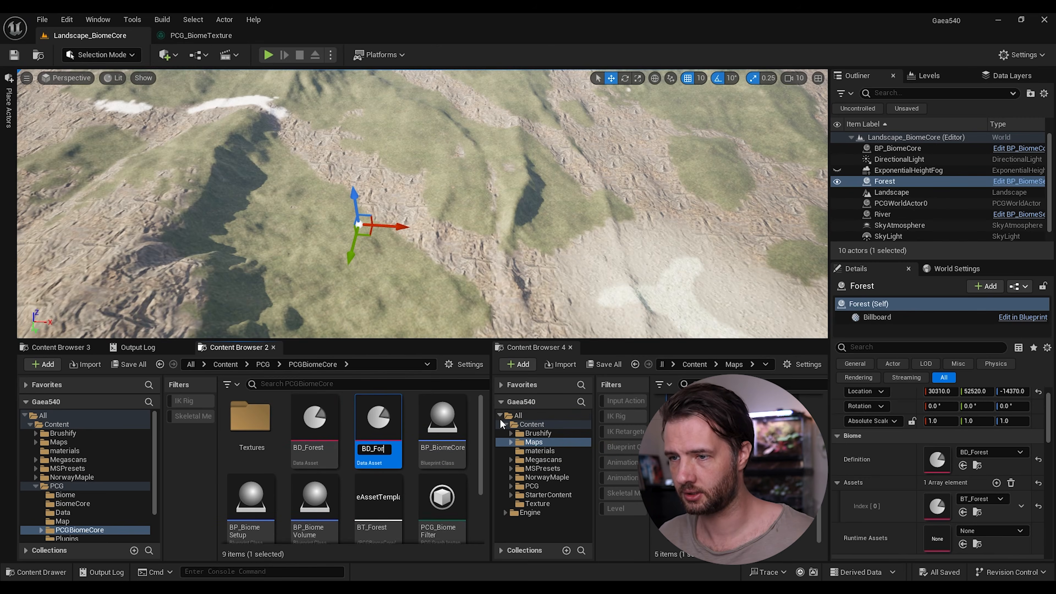
key("BackSpace")
key("BackSpace")
type("River")
key("Return")
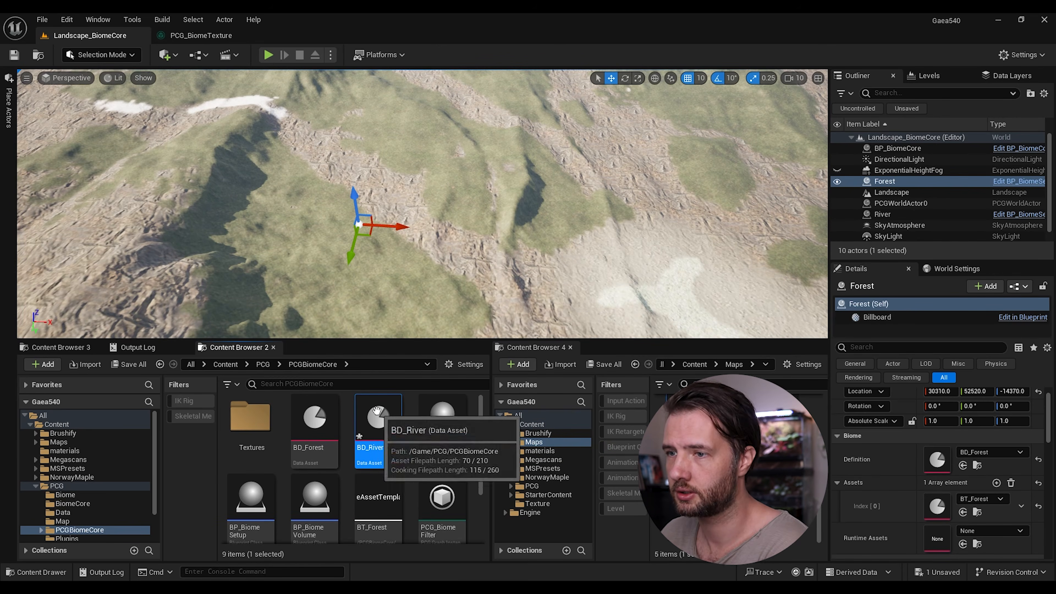
- Open the BD_River data asset and set its BiomeName to River
double_click(378, 429)
left_click_drag(237, 315, 274, 36)
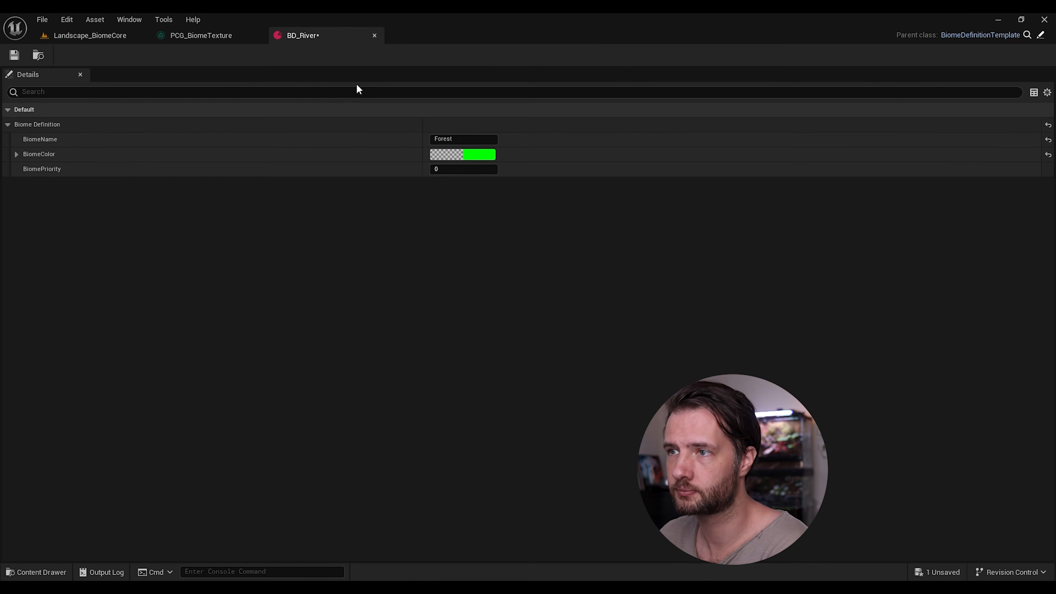
type("River")
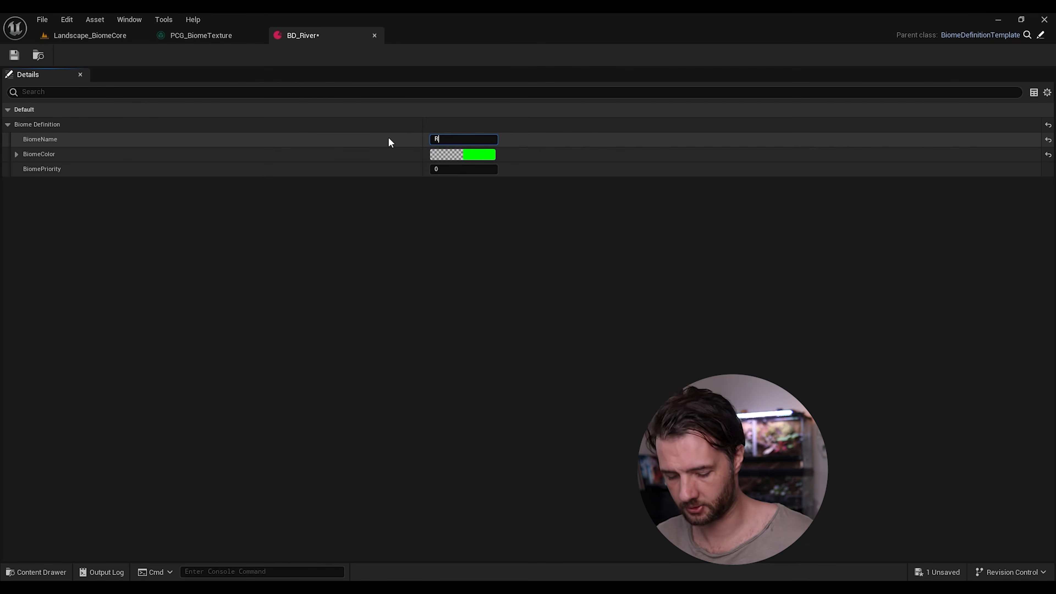
key("Return")
- Check BD_River's current biome colour against the colours in the Combine mask texture from the Textures folder
left_click(480, 160)
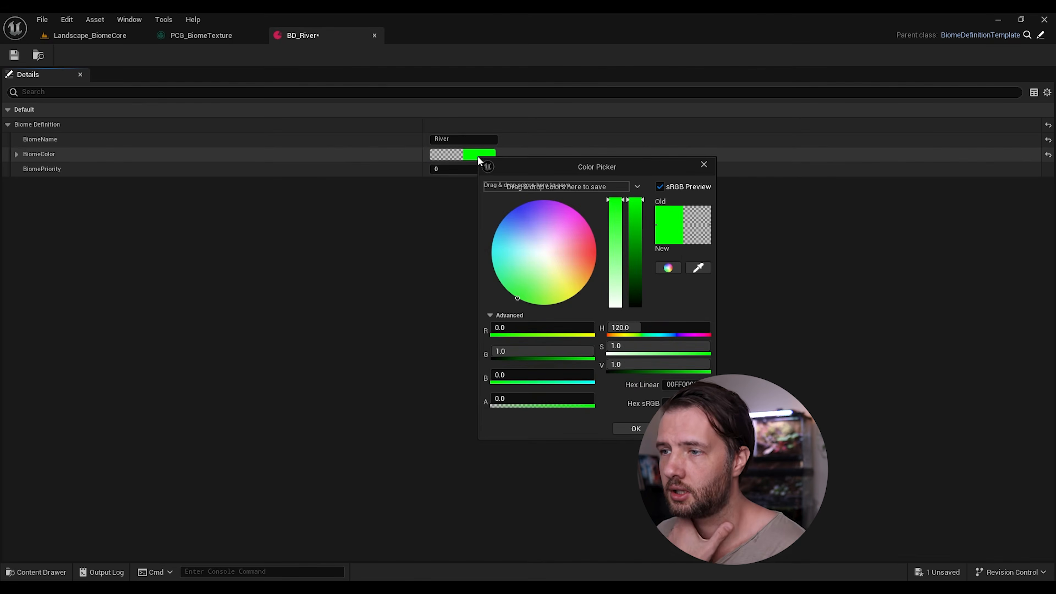
left_click(703, 165)
left_click(104, 36)
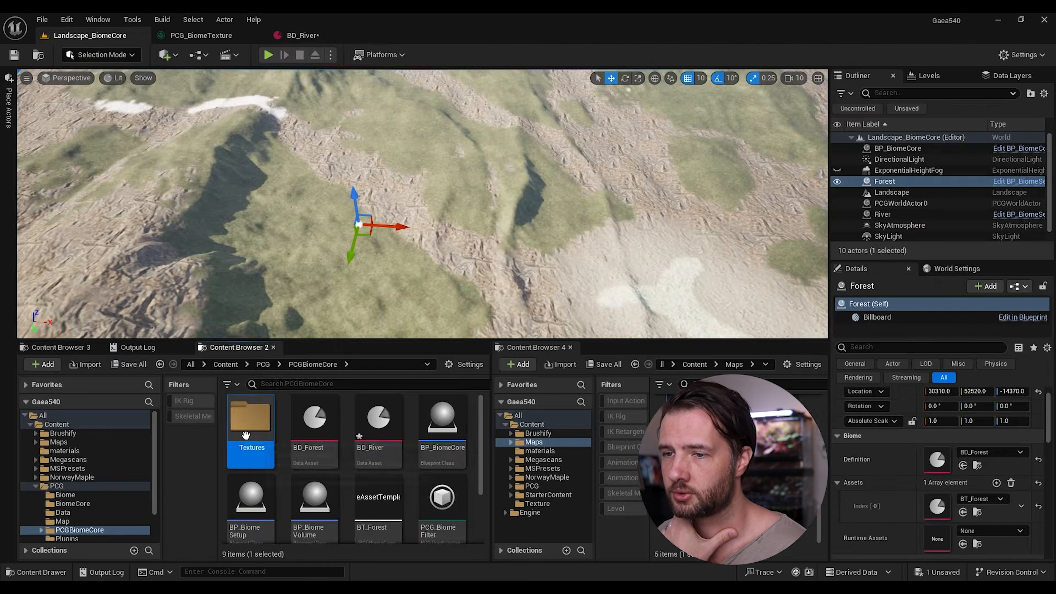
double_click(245, 420)
double_click(249, 422)
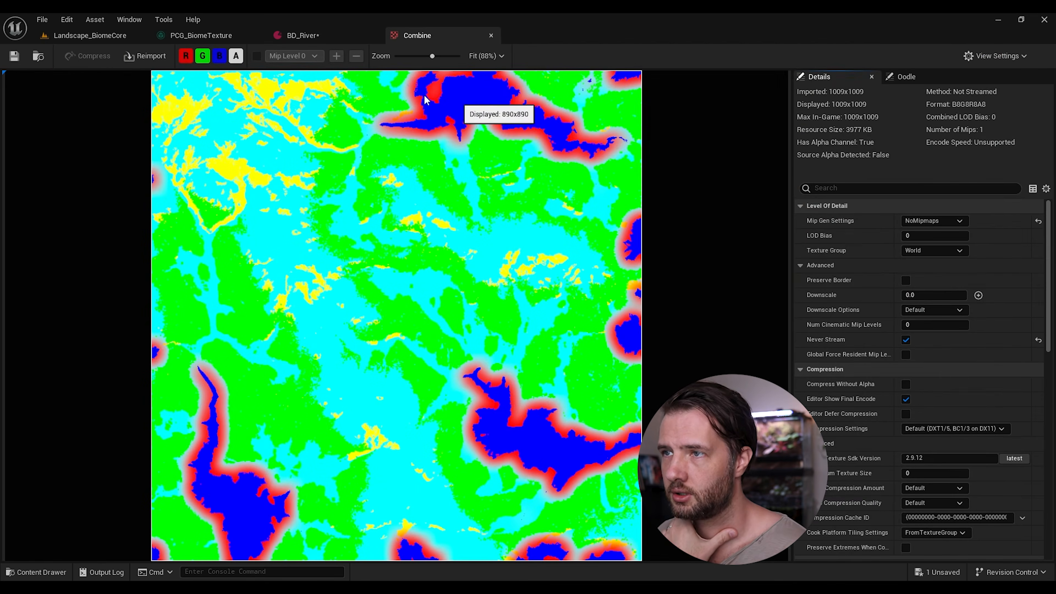
left_click(491, 35)
- Set BD_River's BiomeColor to pure blue with G 0 and B 1, save it, and close the open asset editors
left_click(325, 36)
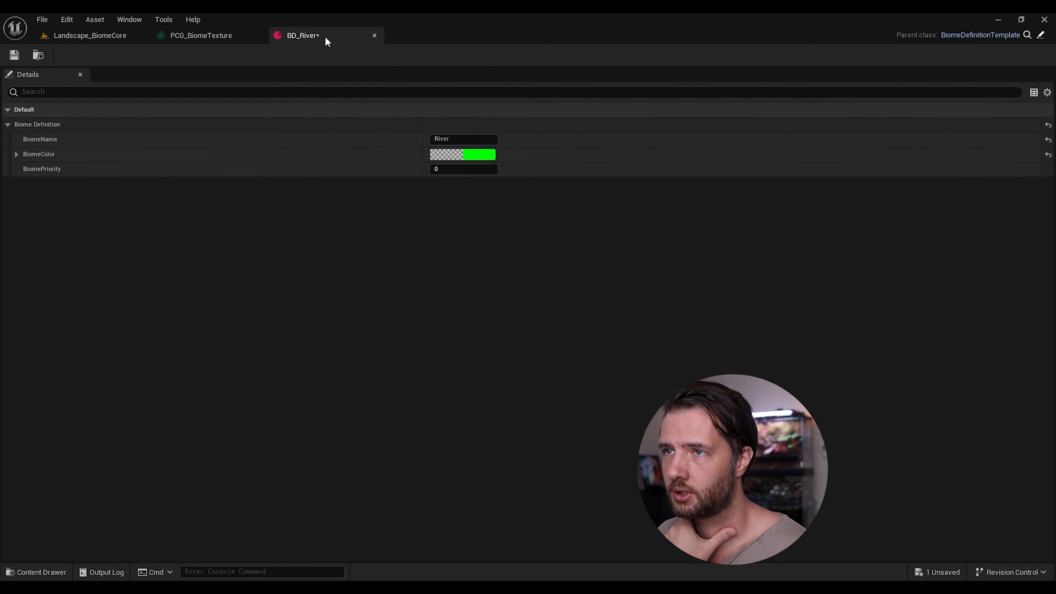
left_click(487, 156)
left_click(529, 349)
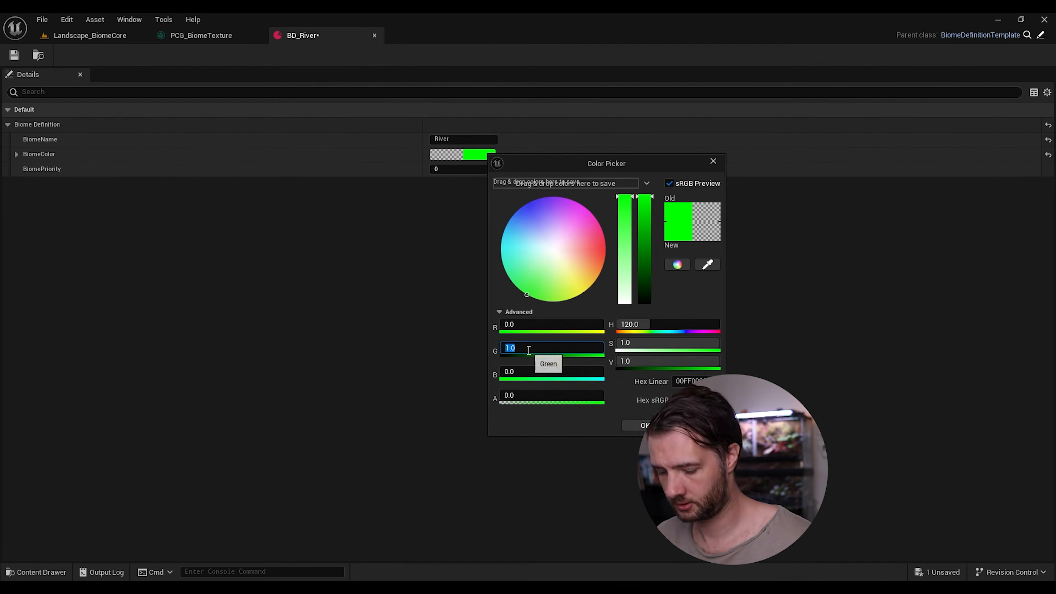
type("0")
left_click(523, 376)
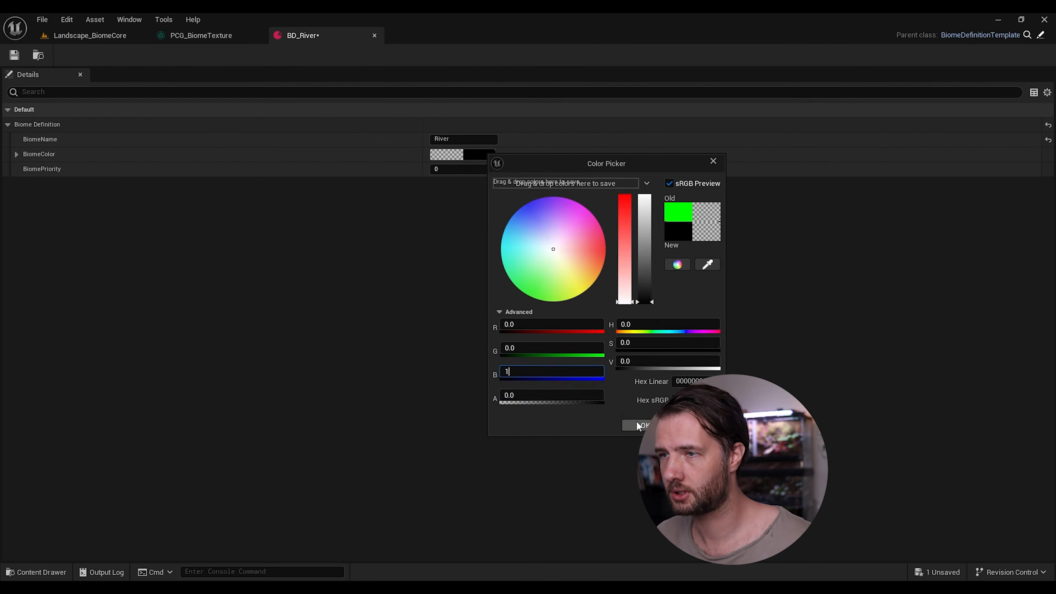
left_click(638, 425)
left_click(20, 54)
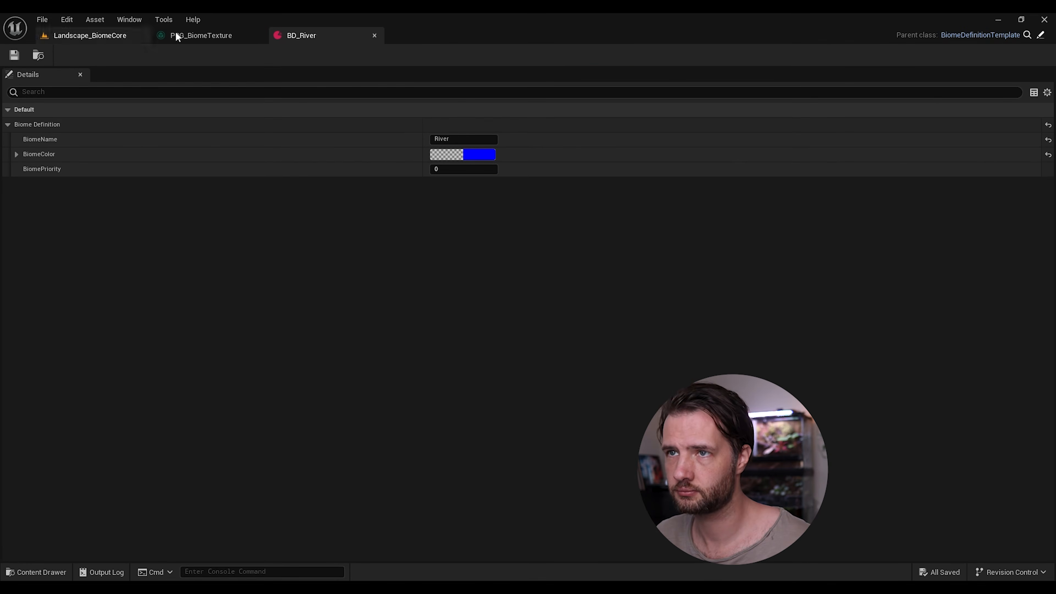
left_click(375, 36)
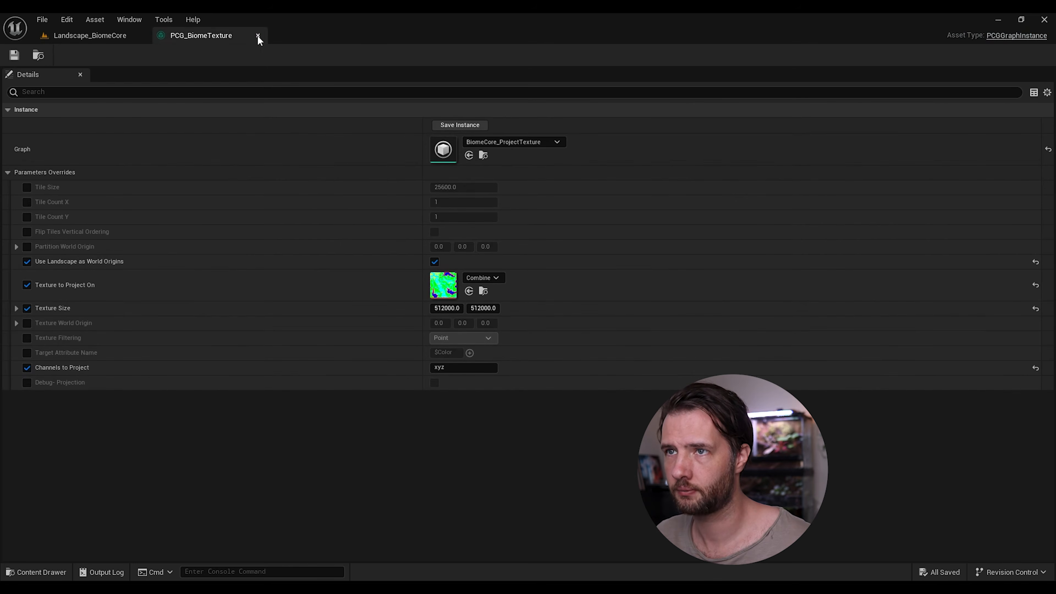
left_click(256, 35)
- Open BT_Forest, set the Mesh of its first biome asset to SM_NorwayMaple_Forest_01_PP, and save it
left_click(318, 361)
scroll(348, 468, "down", 2)
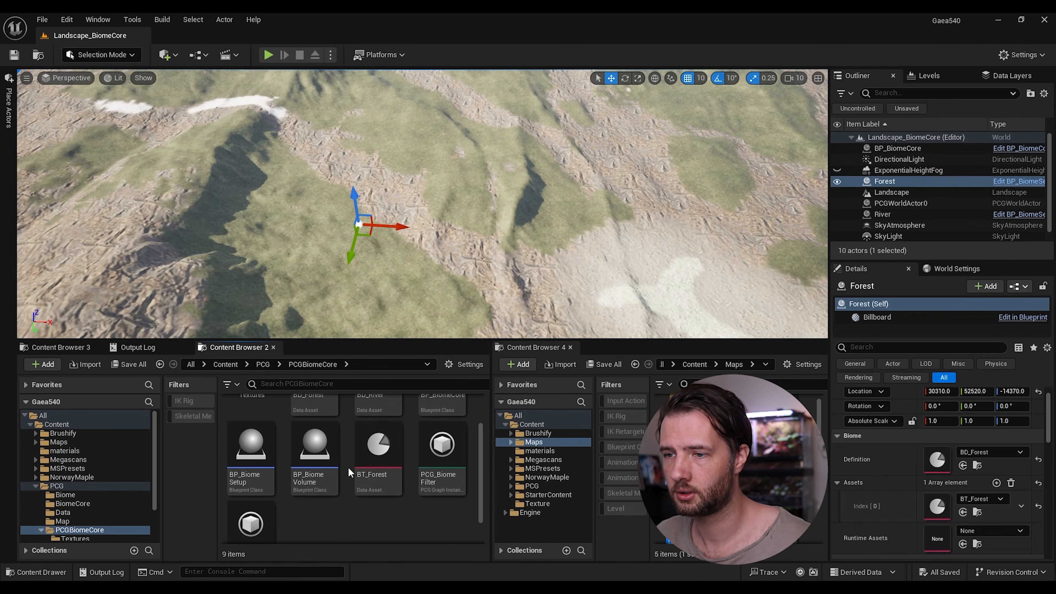
double_click(370, 440)
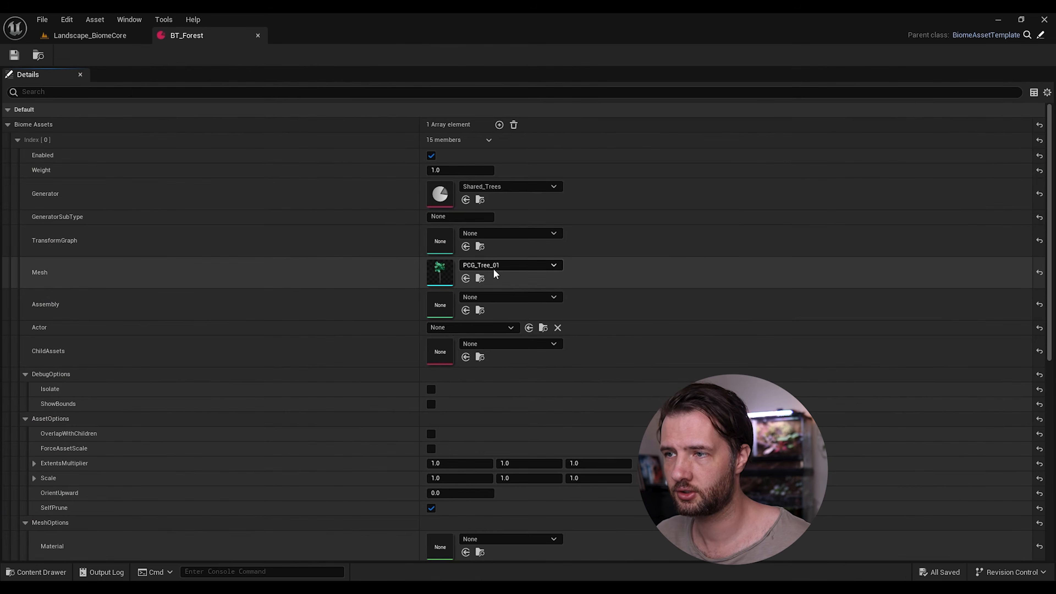
left_click(493, 268)
type("tree")
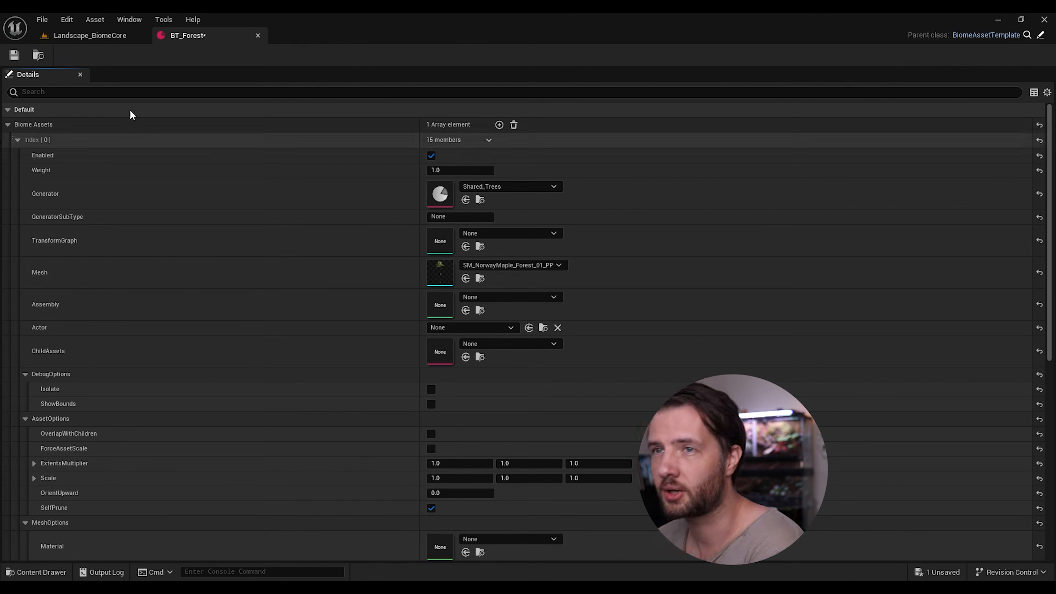
left_click(14, 55)
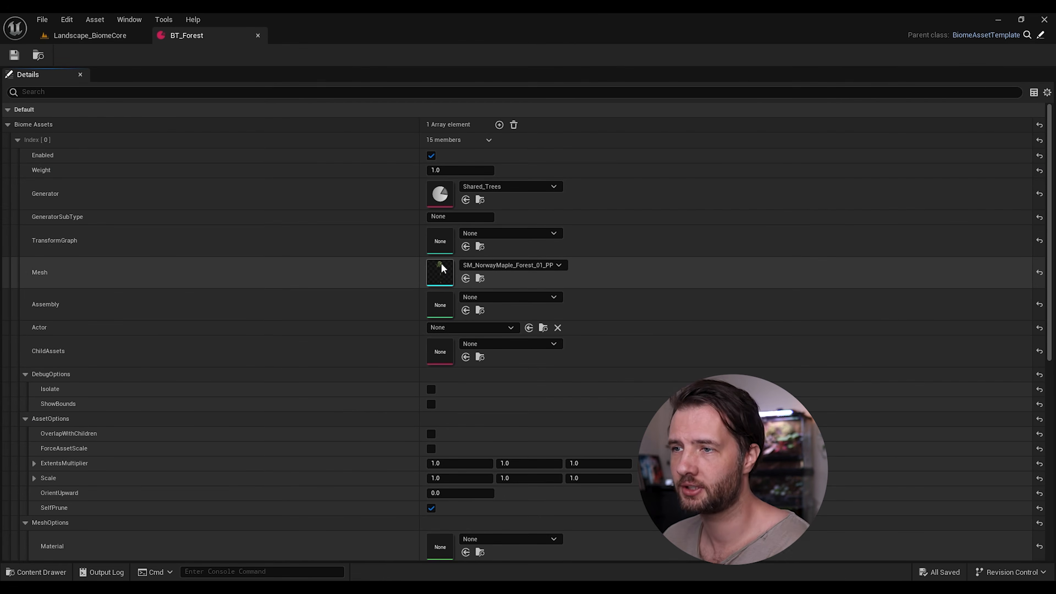
- Inspect the maple tree mesh and the remaining BT_Forest options, then close both assets
double_click(439, 272)
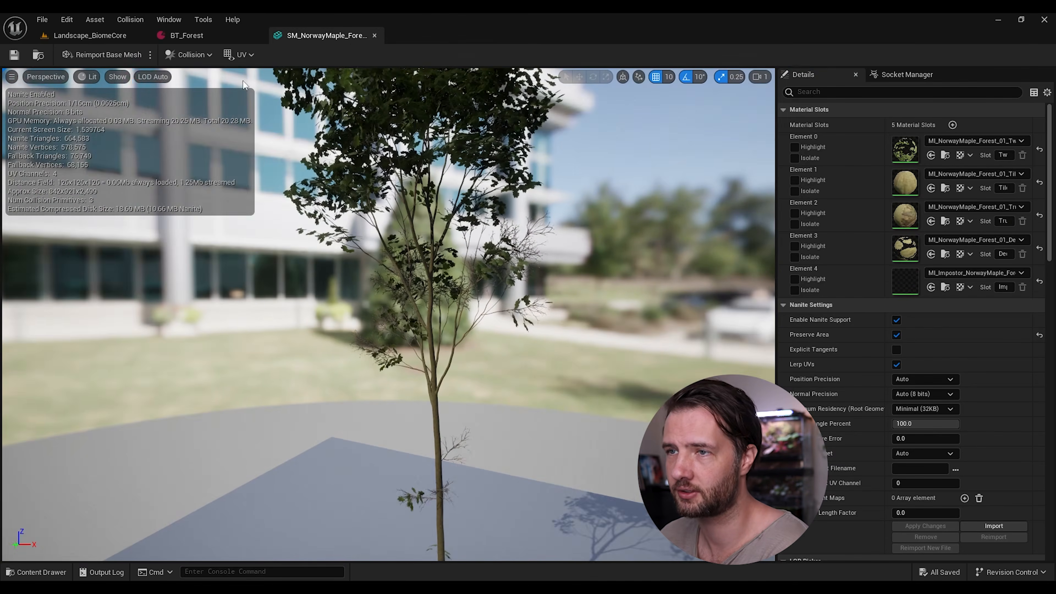
left_click(374, 35)
scroll(334, 286, "down", 10)
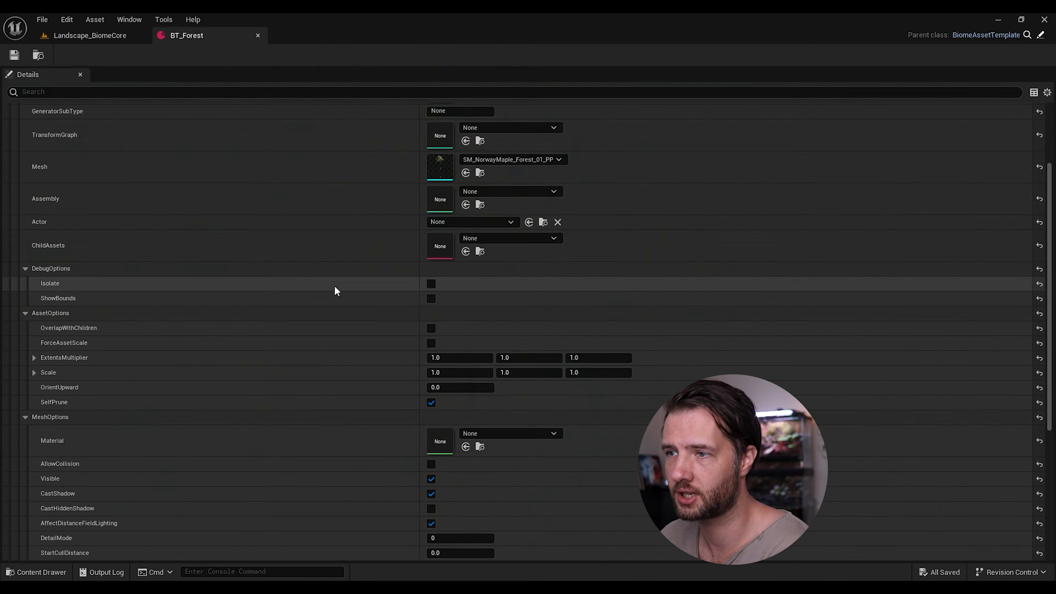
scroll(327, 345, "up", 10)
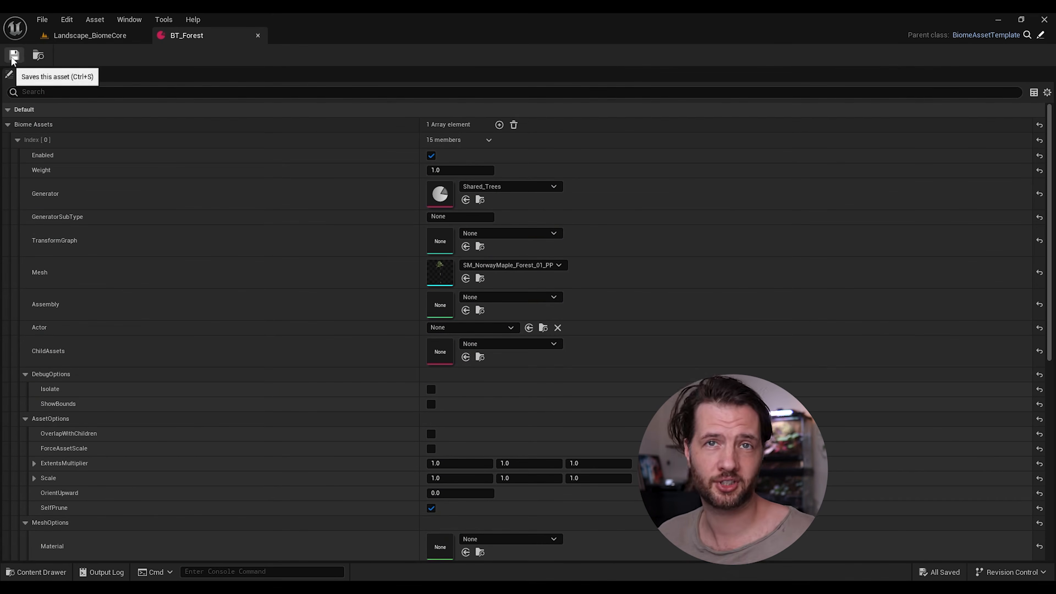
left_click(258, 35)
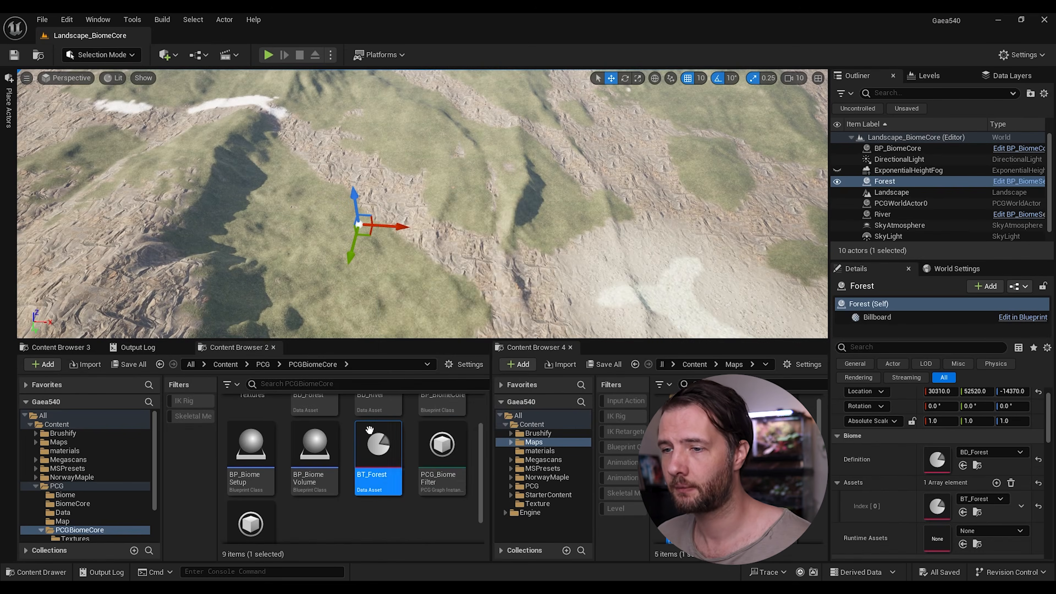
- Duplicate BT_Forest as BT_River and set the Generator of its first biome asset to Shared_Rocks
right_click(374, 470)
left_click(420, 278)
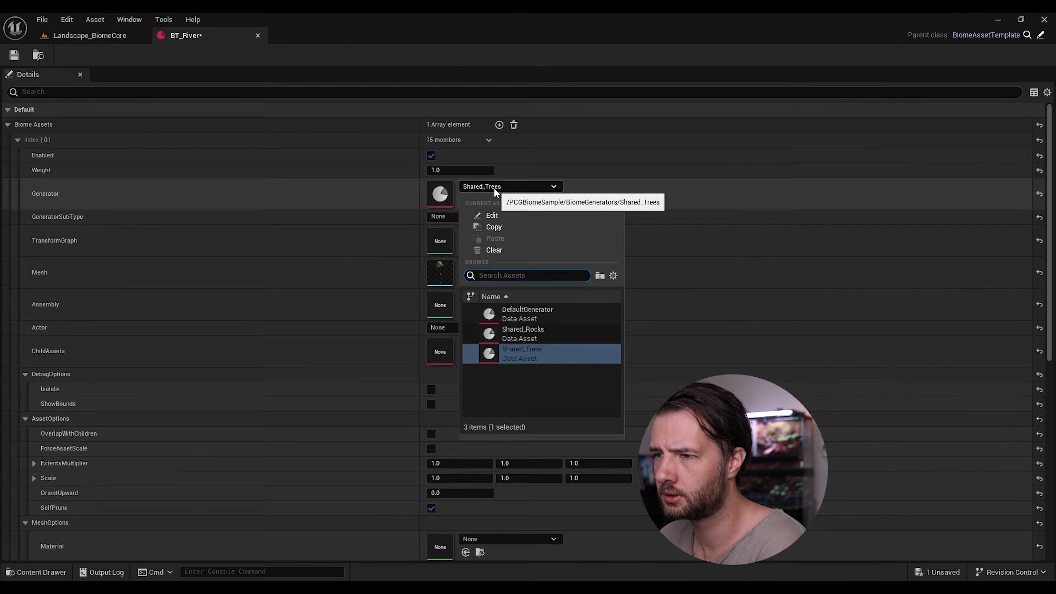
left_click(516, 331)
- Examine the Shared_Rocks generator settings and the node layout of its BiomesGenerator_SG_Sampler_Rocks graph
double_click(440, 194)
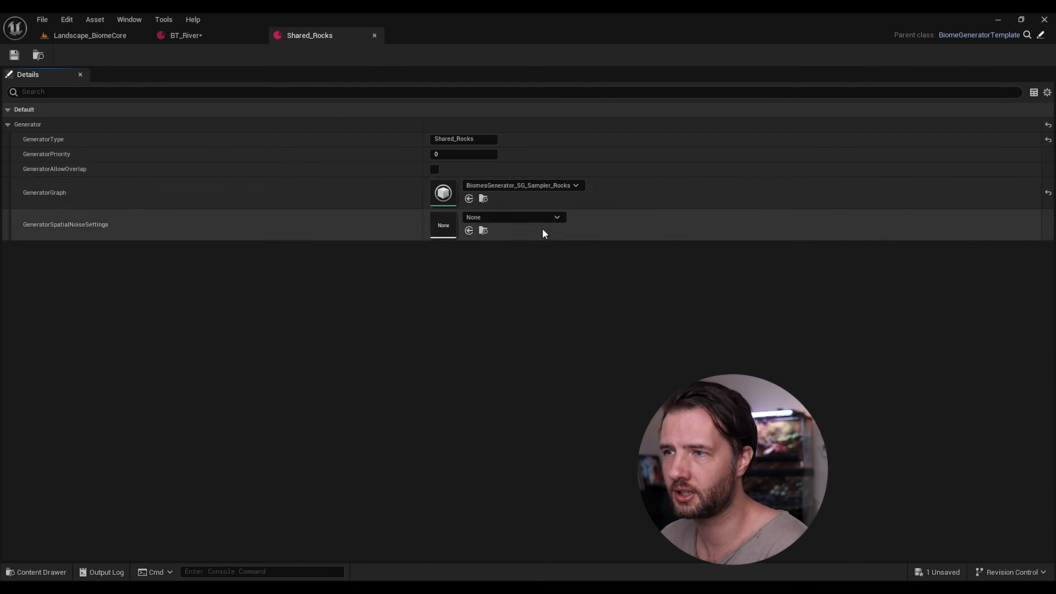
double_click(441, 192)
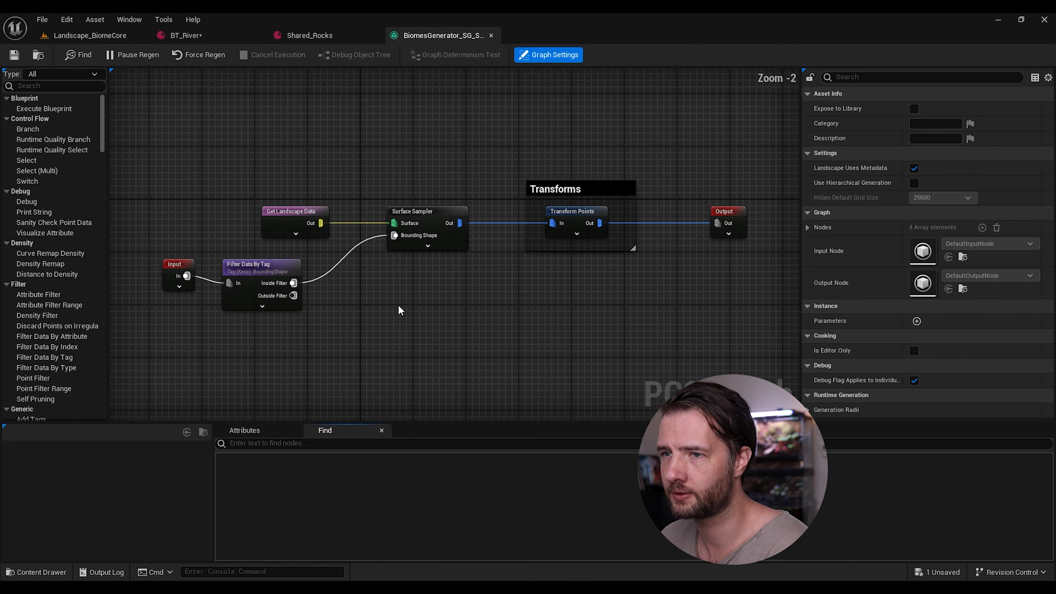
scroll(392, 283, "down", 4)
scroll(416, 199, "up", 6)
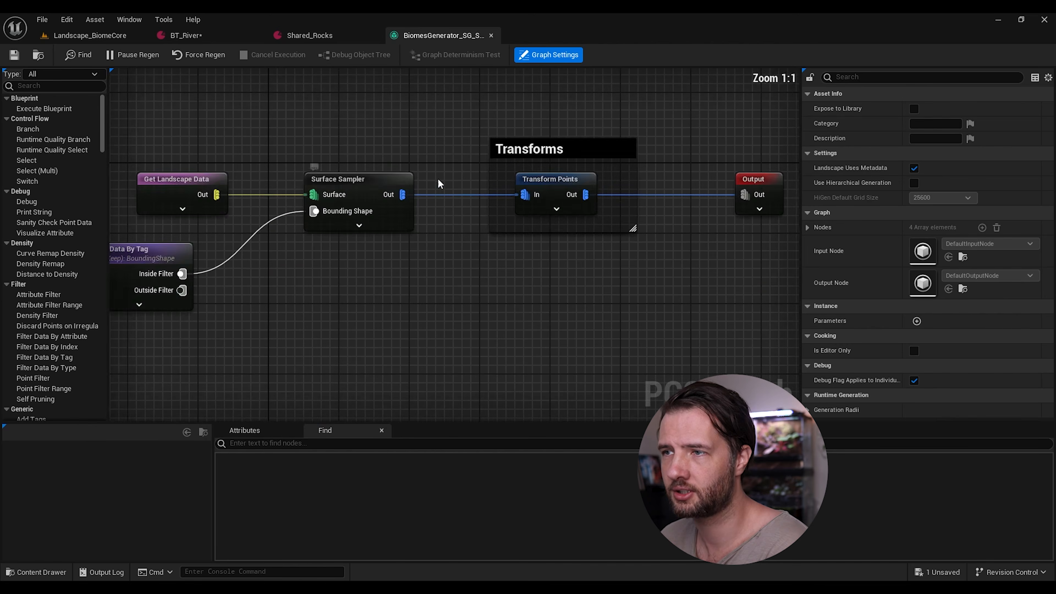
scroll(287, 261, "down", 2)
right_click_drag(286, 257, 486, 223)
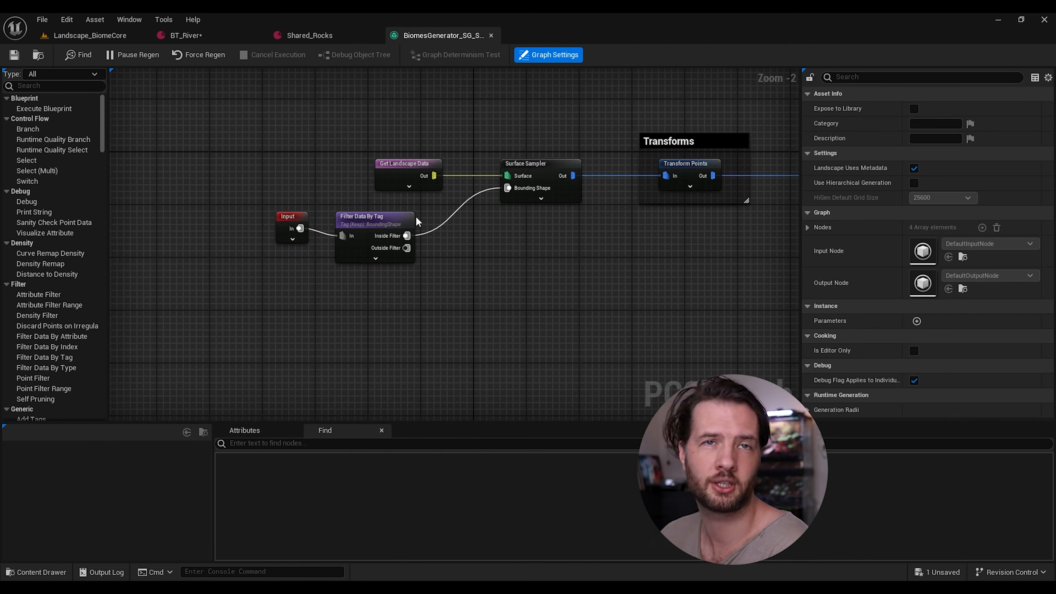
left_click(490, 35)
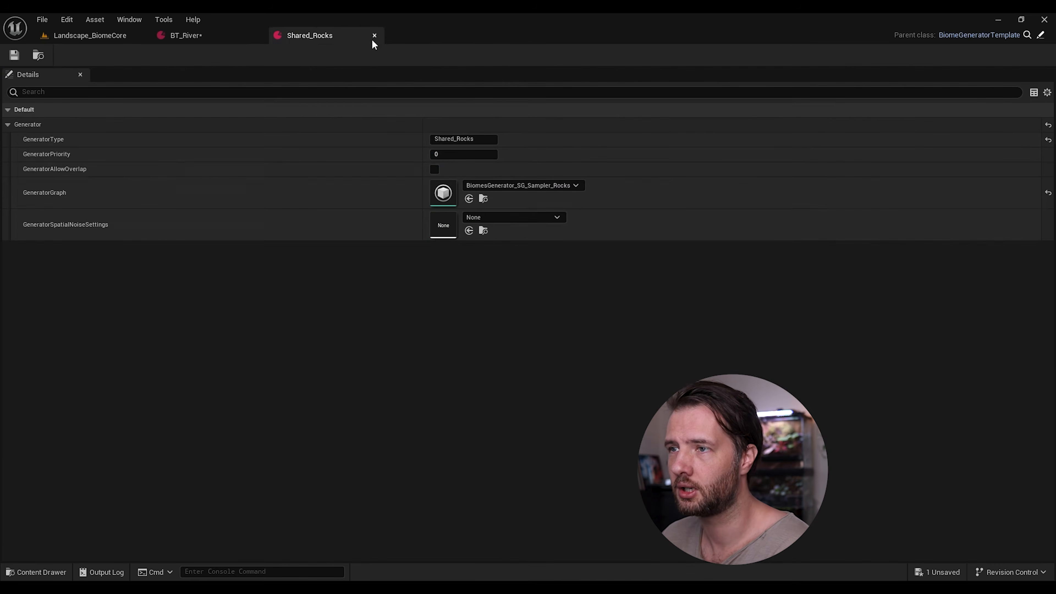
left_click(374, 36)
- Set the Mesh of BT_River's first biome asset to S_Flat_Rock_ohCwN_high, then save and close the asset
left_click(481, 265)
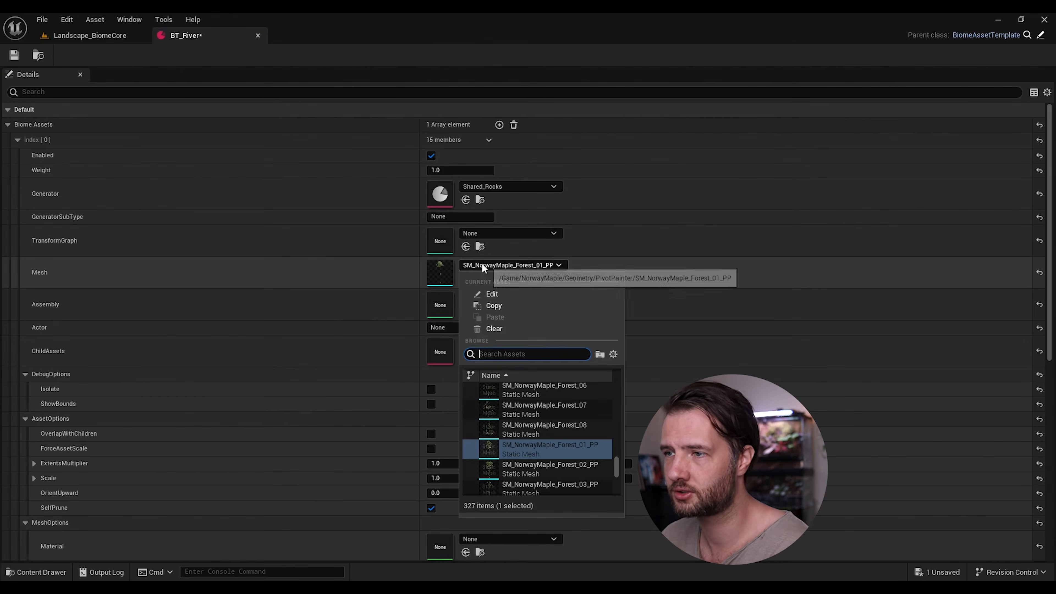
type("rock")
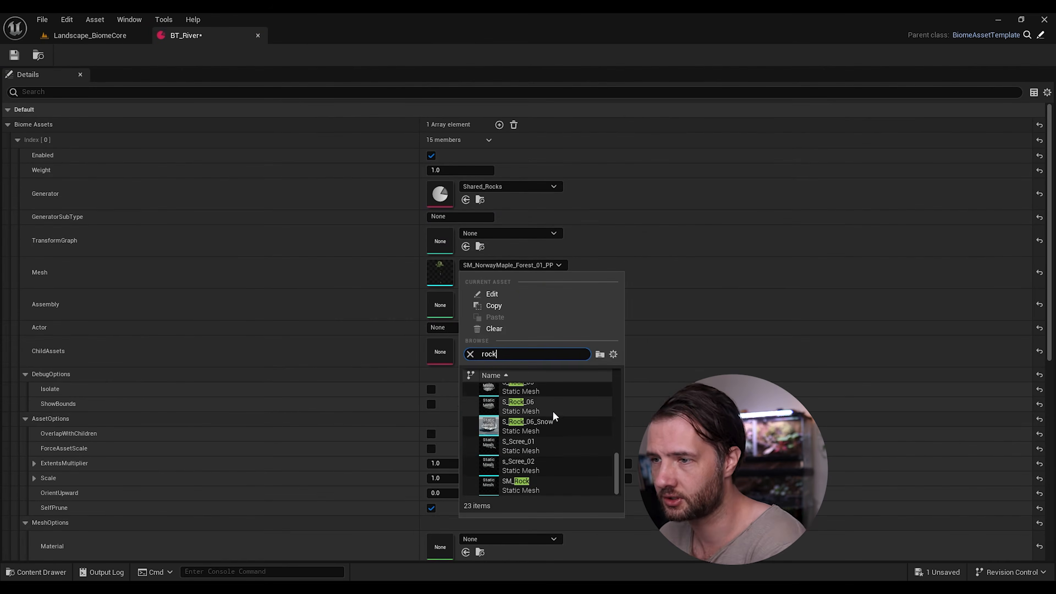
scroll(553, 420, "down", 3)
scroll(552, 427, "up", 5)
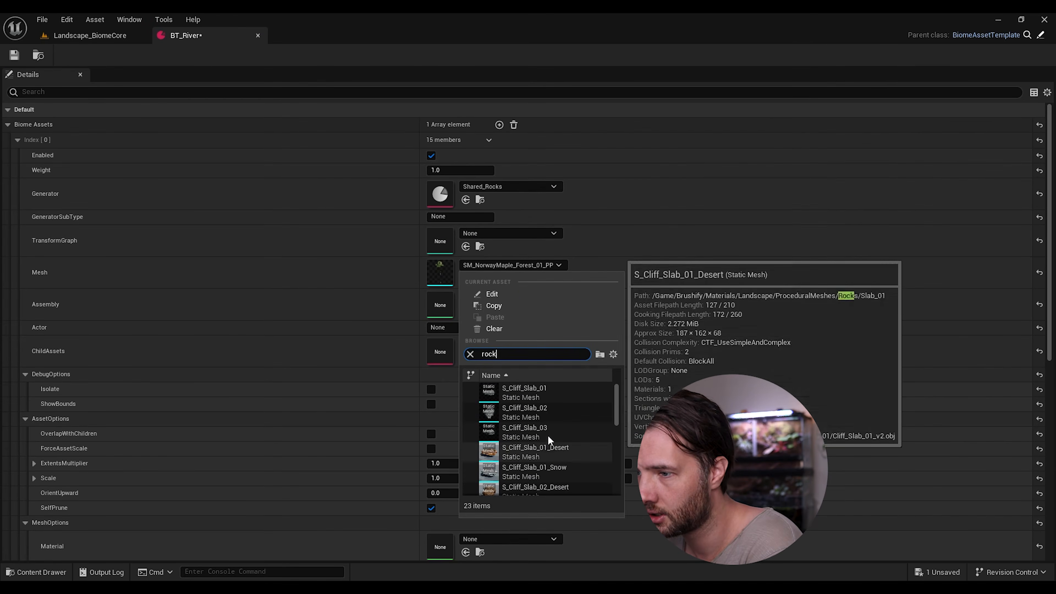
scroll(547, 386, "down", 2)
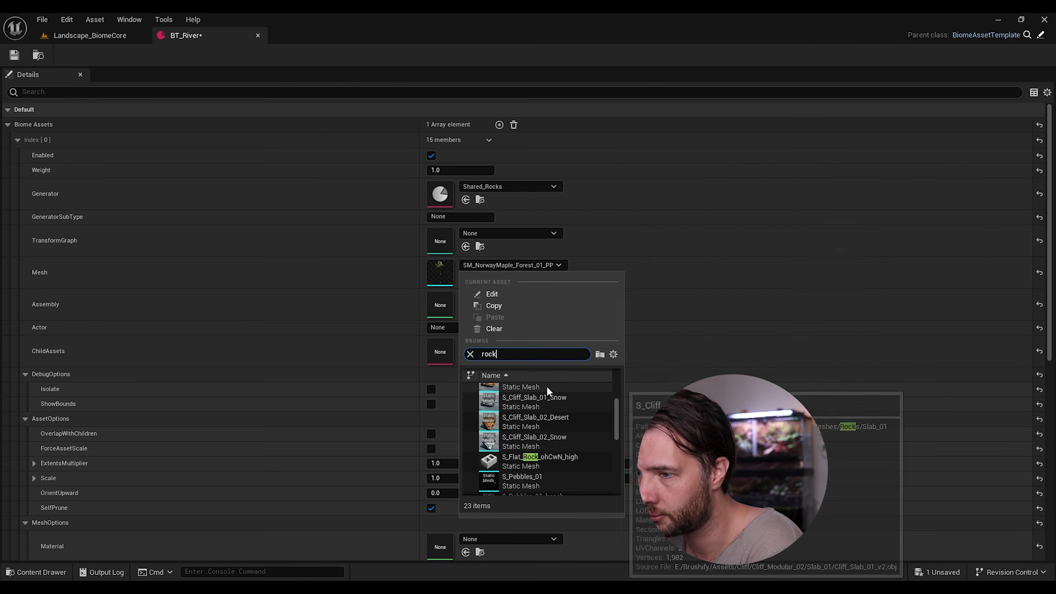
mouse_move(546, 462)
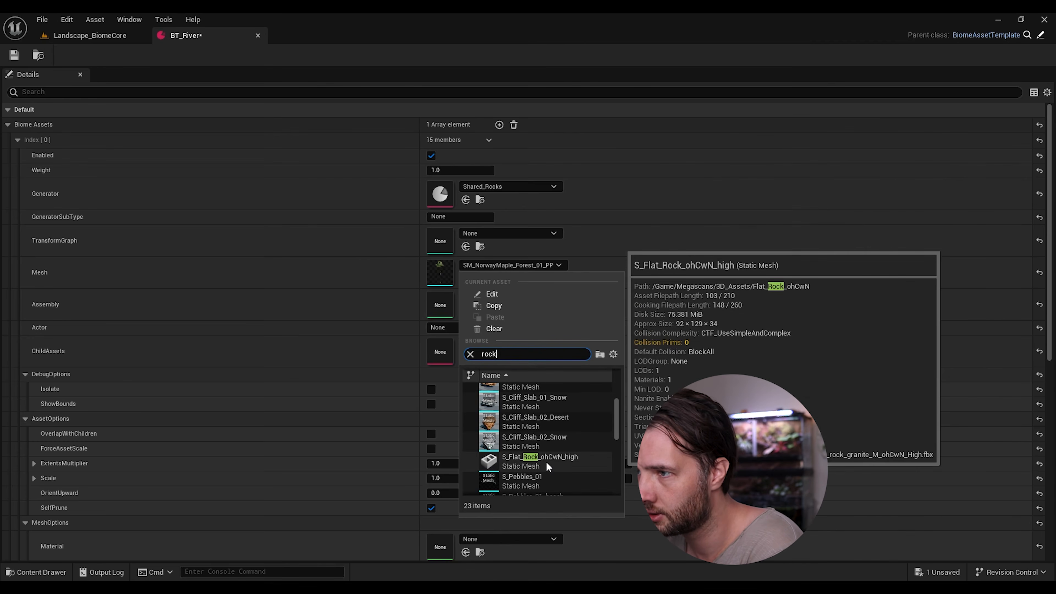
left_click(546, 461)
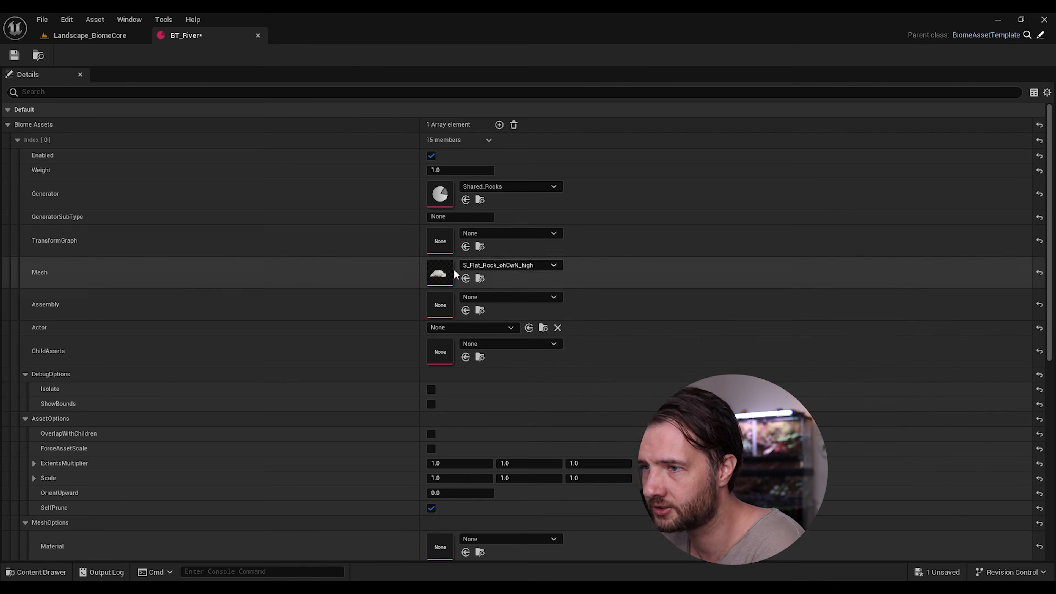
left_click(16, 55)
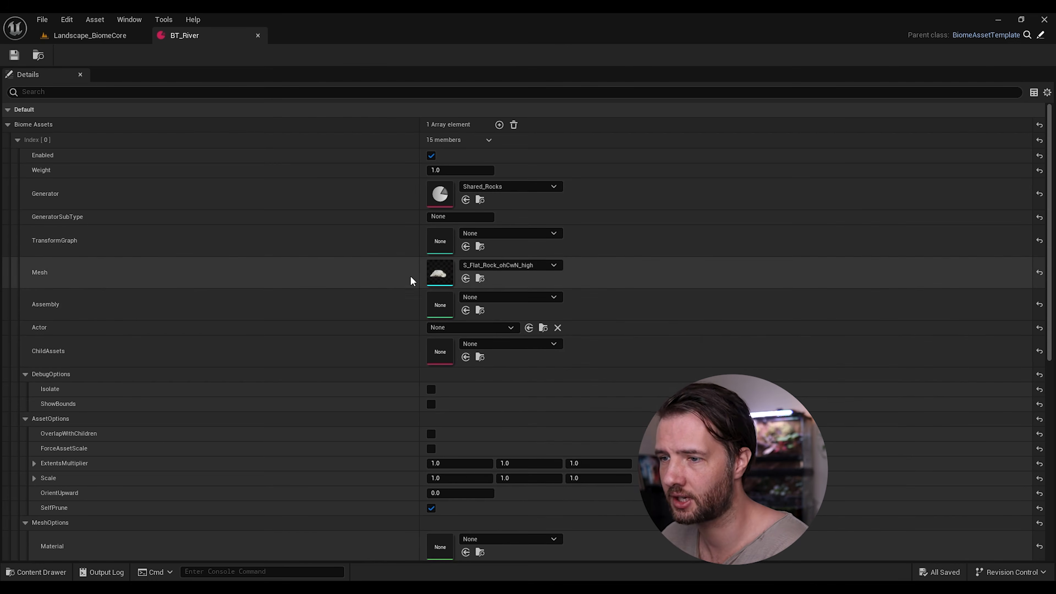
left_click(258, 36)
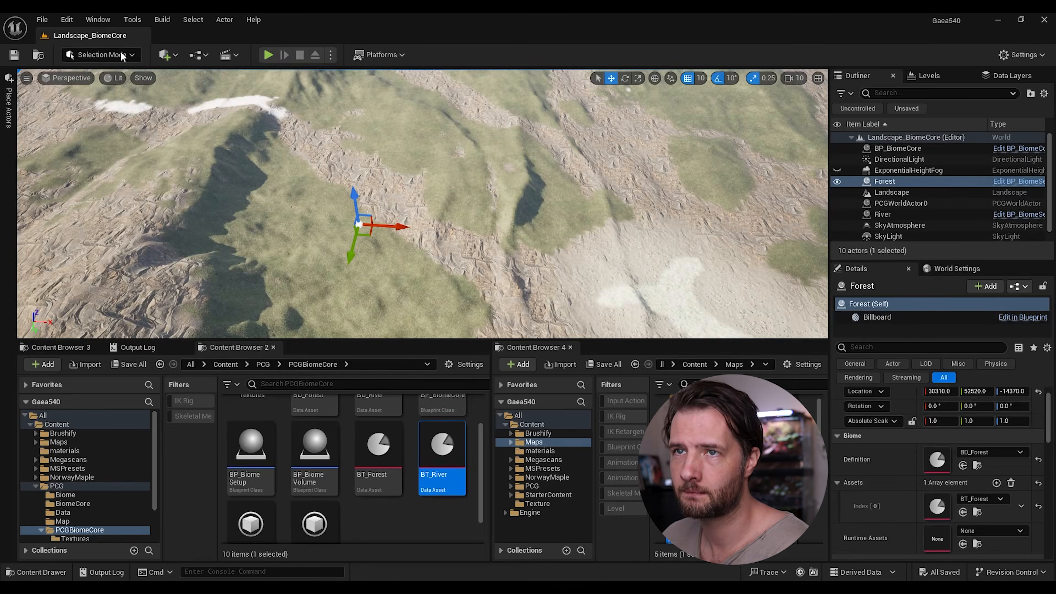
left_click(16, 56)
- Assign BD_River as the River actor's biome Definition and BT_River as its first Assets entry, then save the level
scroll(896, 199, "down", 1)
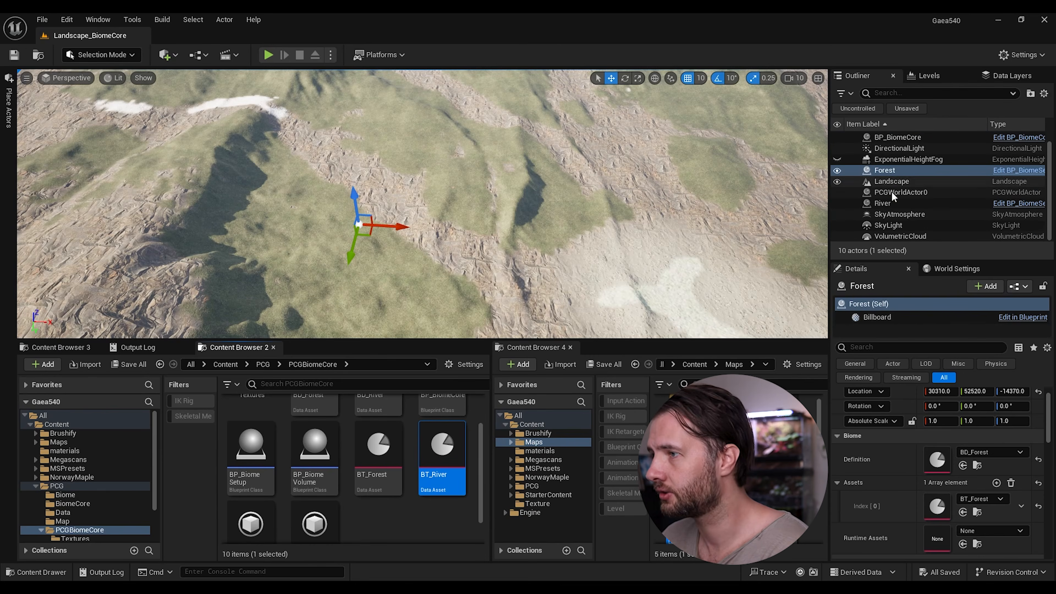
left_click(895, 203)
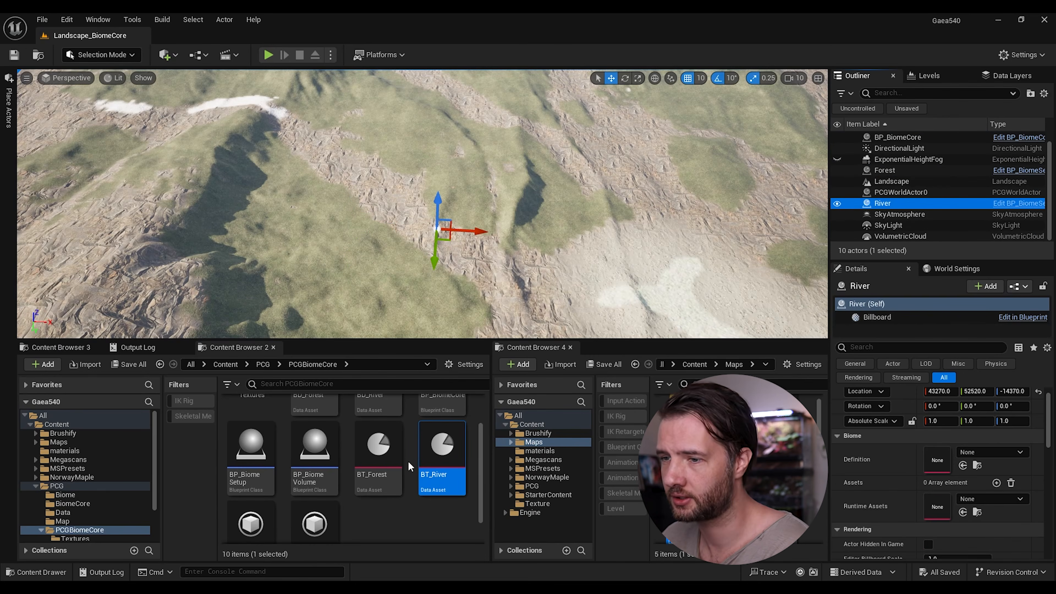
scroll(410, 466, "up", 1)
left_click(378, 421)
left_click_drag(378, 420, 956, 460)
left_click(997, 483)
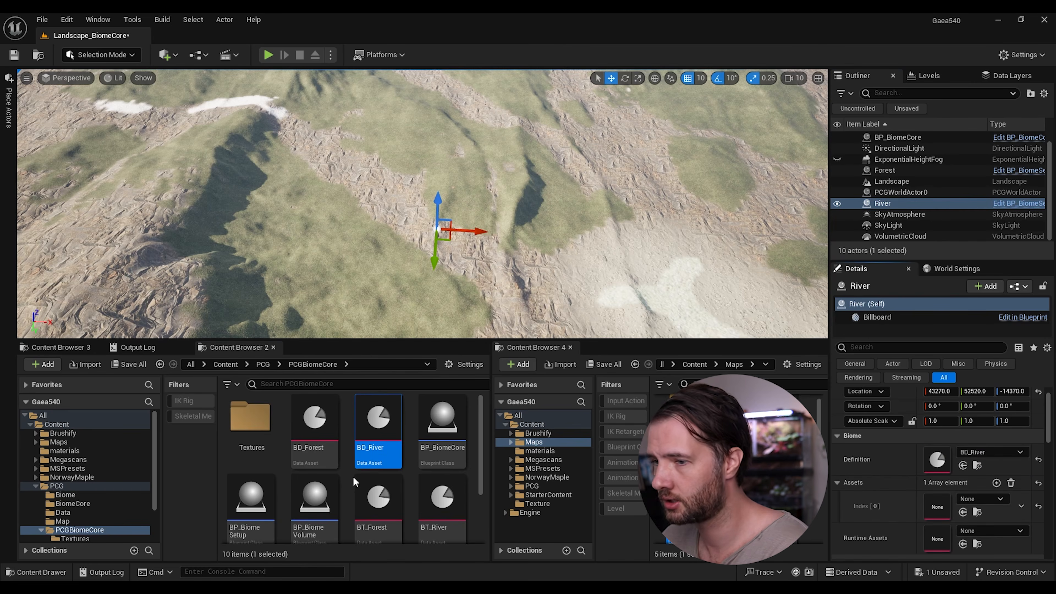
scroll(355, 480, "down", 1)
left_click_drag(442, 473, 937, 506)
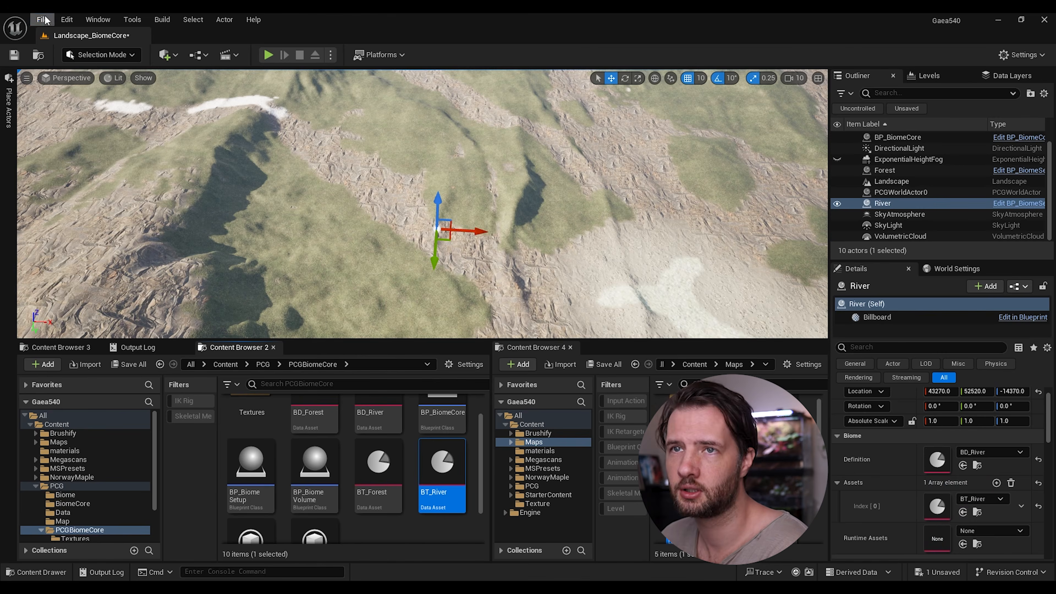
left_click(43, 20)
left_click(83, 163)
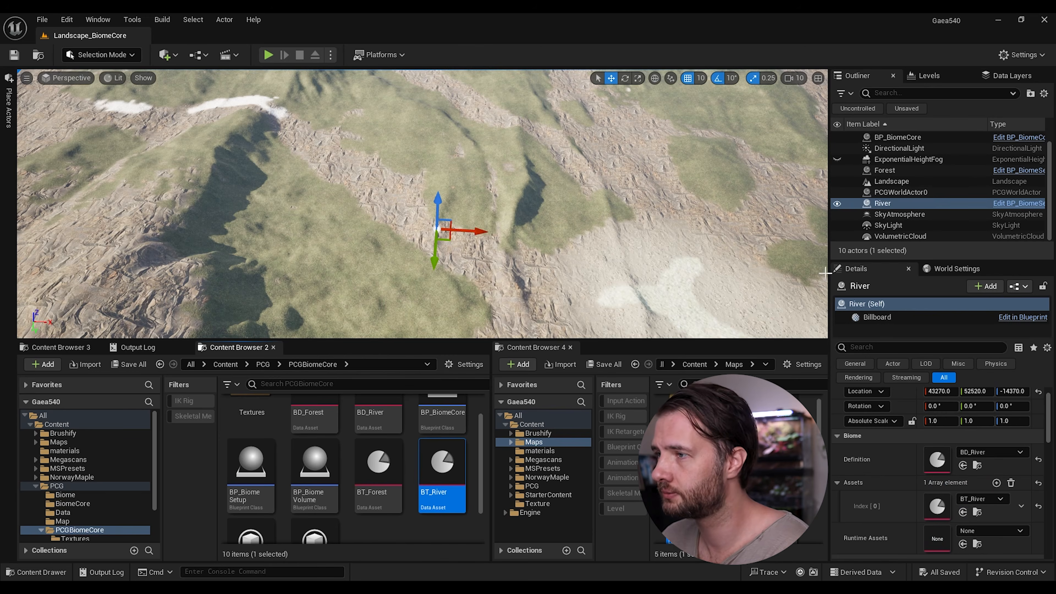
- Disable the debug display parameter on the BiomeCore component of BP_BiomeCore
left_click(914, 149)
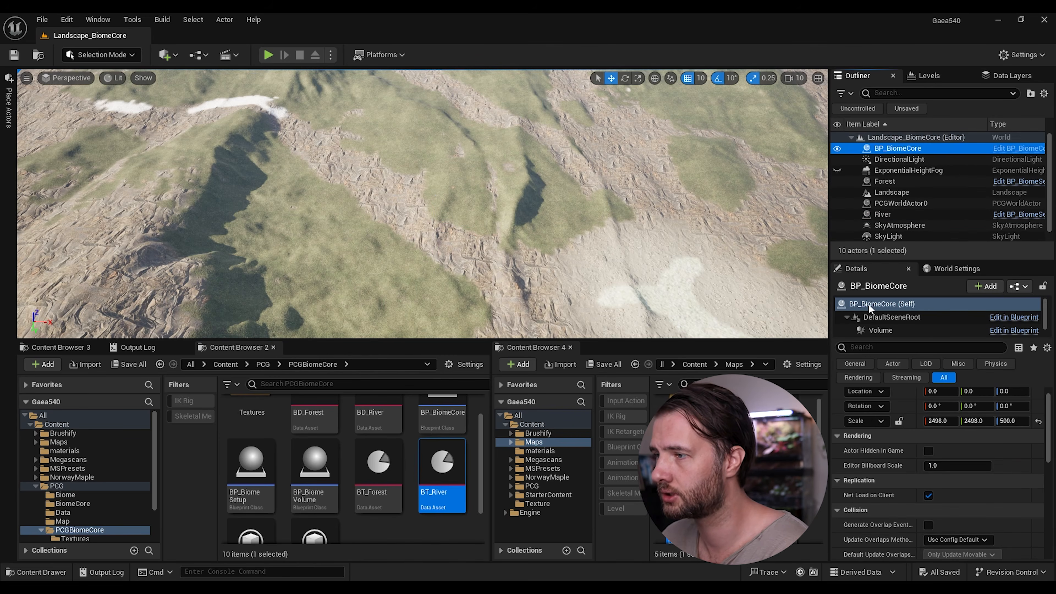
scroll(881, 325, "down", 1)
left_click(881, 329)
scroll(858, 463, "down", 5)
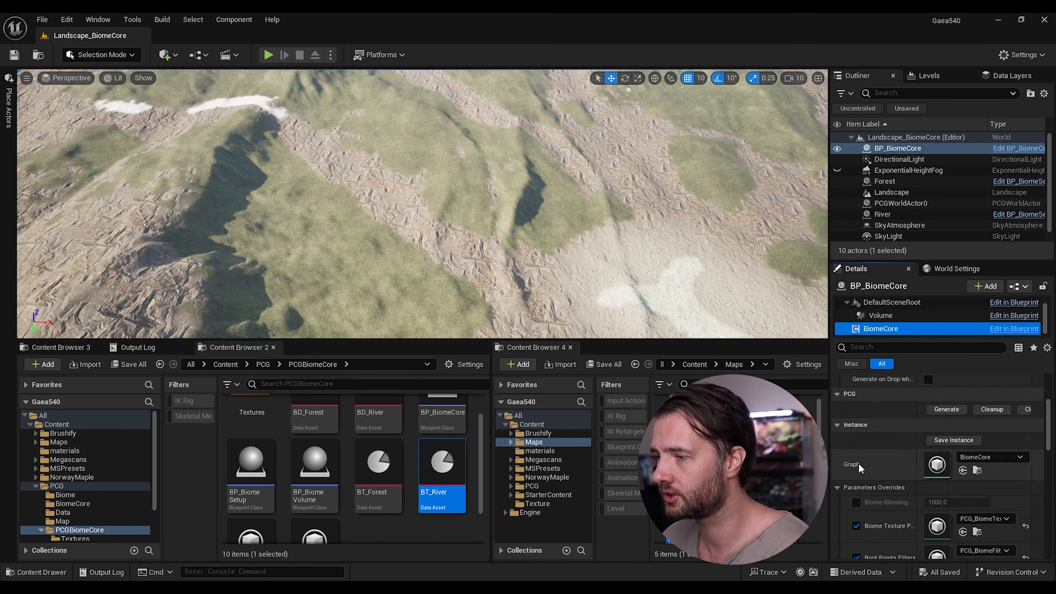
scroll(902, 483, "down", 1)
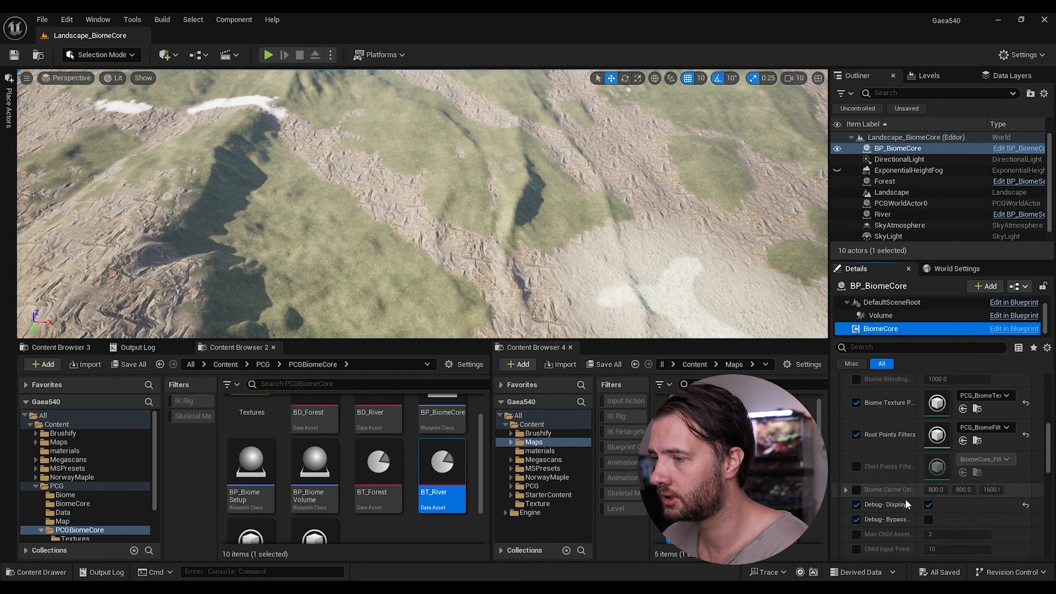
left_click(929, 504)
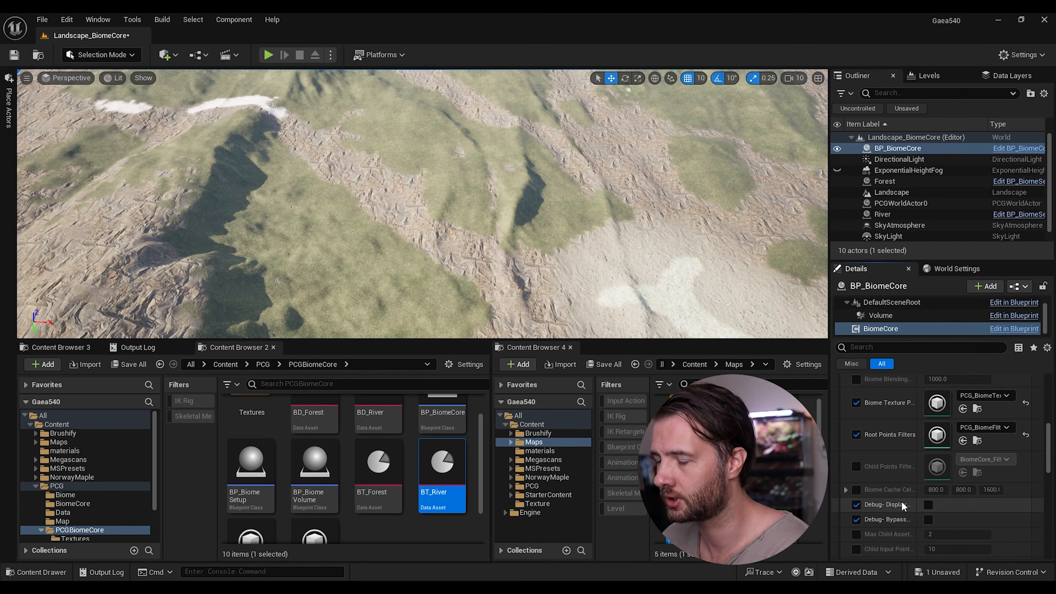
scroll(902, 499, "up", 5)
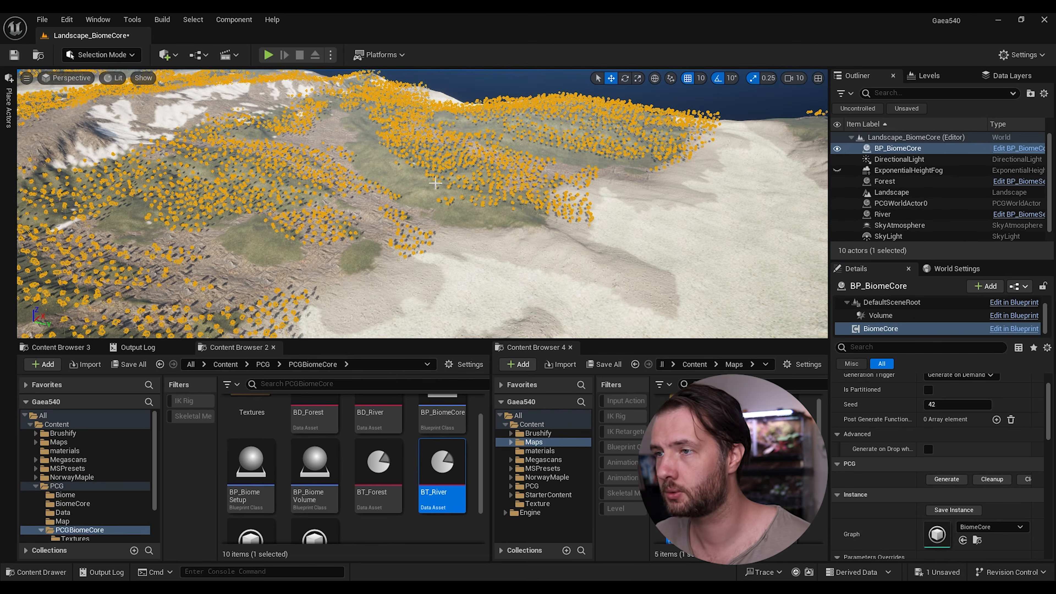
- Fly over the landscape to examine how the trees and river rocks are distributed
key("w")
right_click_drag(435, 182, 524, 212)
key("w")
mouse_move(423, 204)
right_mouse_down()
mouse_move(324, 210)
mouse_move(399, 195)
mouse_move(374, 204)
mouse_move(328, 192)
mouse_move(590, 171)
mouse_move(449, 204)
mouse_move(403, 249)
mouse_move(427, 171)
mouse_move(437, 199)
mouse_move(487, 179)
mouse_move(469, 206)
mouse_move(516, 233)
mouse_move(553, 204)
mouse_move(572, 206)
mouse_move(399, 204)
mouse_move(374, 240)
mouse_move(424, 212)
right_mouse_up()
scroll(422, 203, "down", 1)
key("w")
scroll(423, 204, "down", 3)
key("w")
key("Escape")
key("w")
key("w")
scroll(422, 203, "down", 1)
key("w")
key("w")
scroll(422, 203, "up", 5)
key("s")
- Open the BT_Forest data asset and save the Landscape_BiomeCore level
left_click(375, 468)
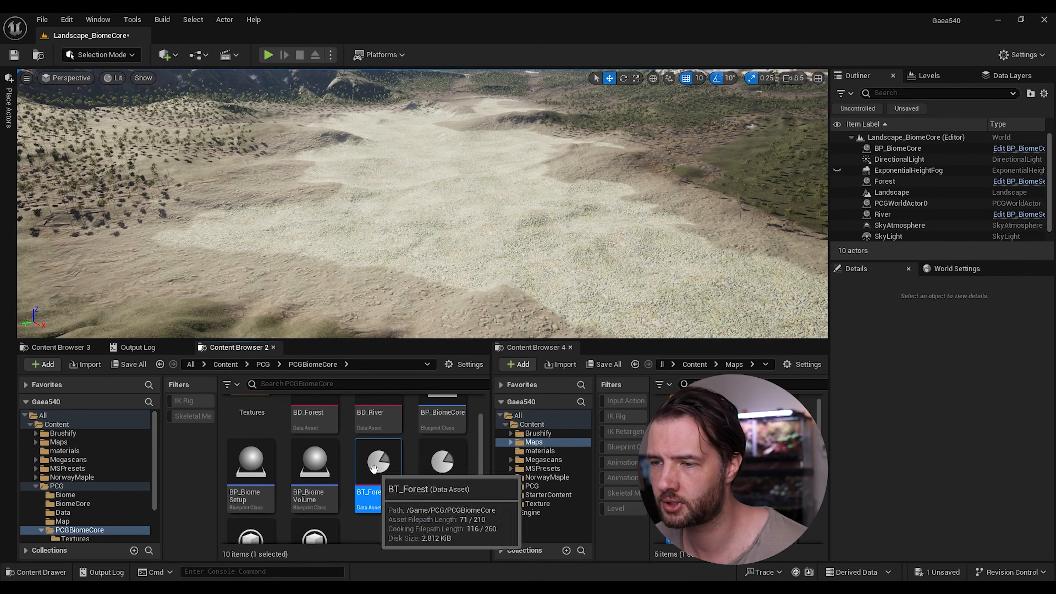
double_click(376, 468)
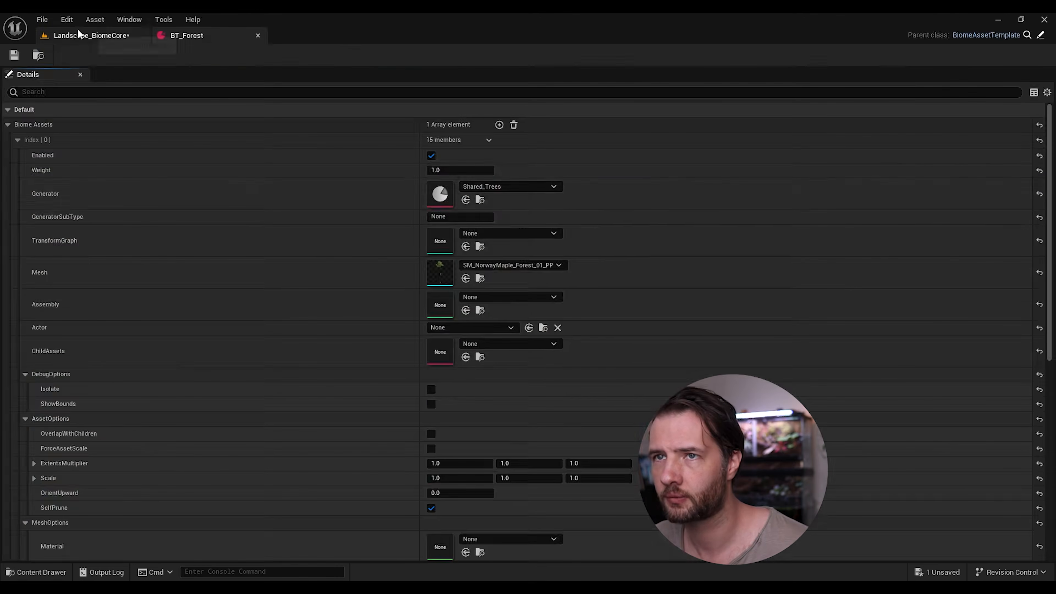
left_click(81, 35)
left_click(42, 19)
left_click(76, 175)
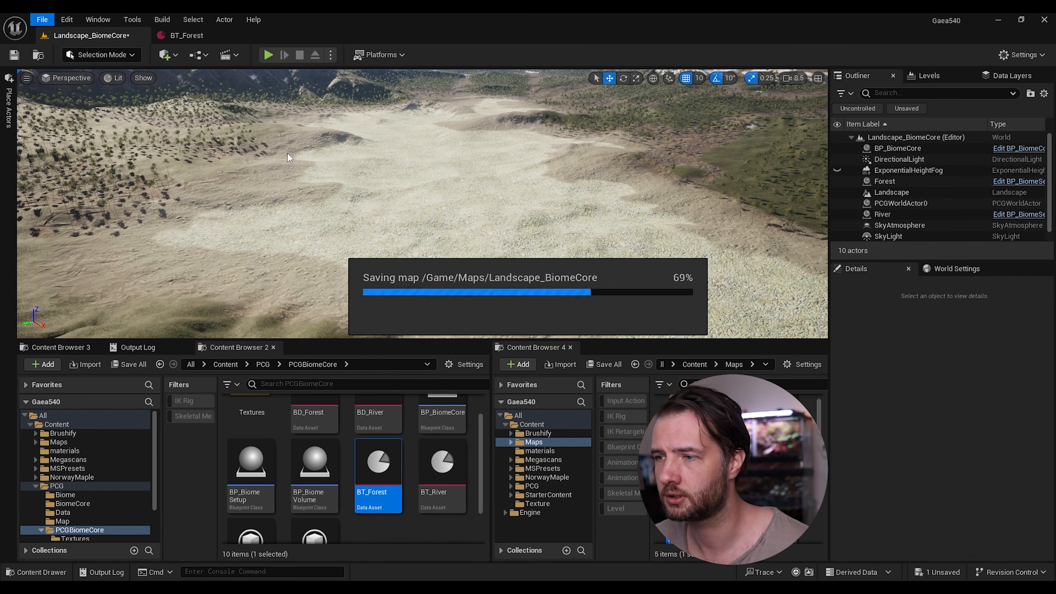
- Open BT_River and set the Generator of its first biome asset to Shared_Trees
double_click(442, 462)
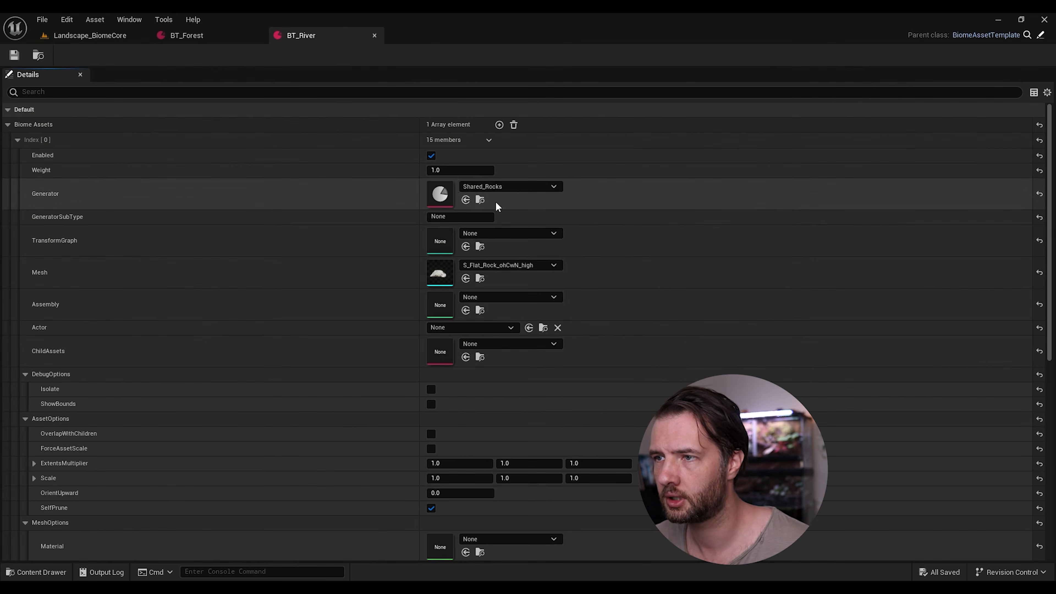
left_click(510, 186)
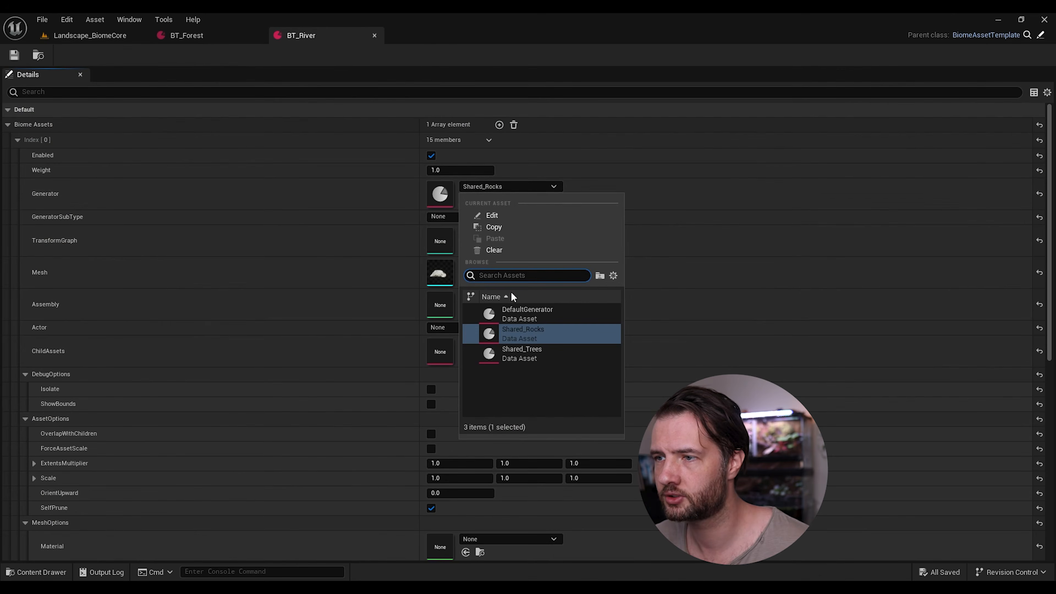
left_click(514, 356)
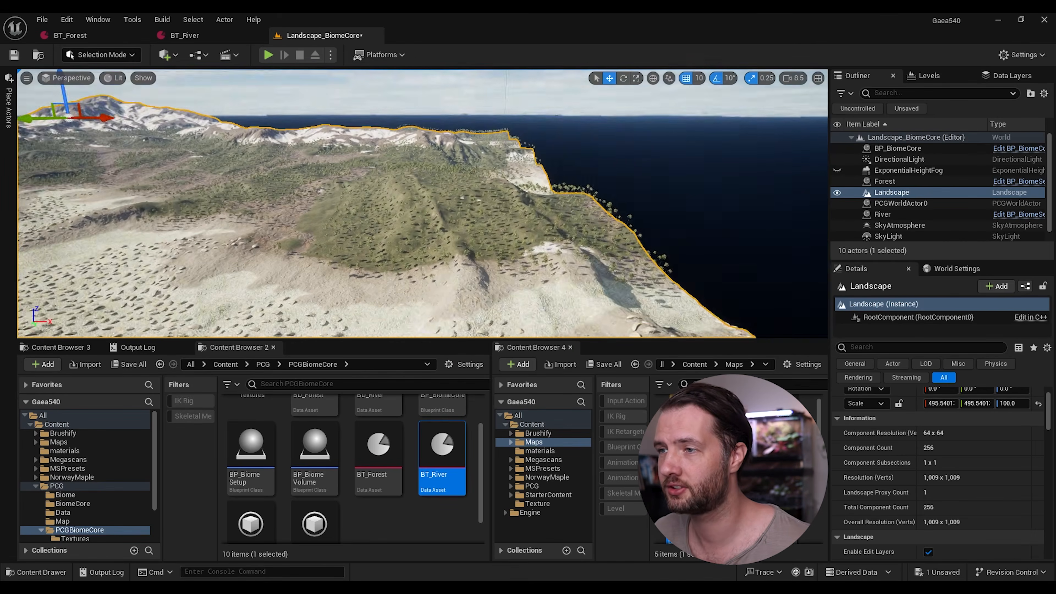
- Fly around the river bed and surrounding hills to inspect the regenerated rocks and trees
key("w")
right_click_drag(422, 204, 324, 191)
key("w")
key("w")
scroll(158, 185, "down", 1)
key("w")
mouse_move(318, 235)
right_mouse_down()
mouse_move(280, 230)
mouse_move(308, 240)
right_mouse_up()
scroll(318, 235, "down", 1)
key("Escape")
key("w")
scroll(318, 235, "down", 3)
right_click_drag(402, 249, 401, 246)
key("e")
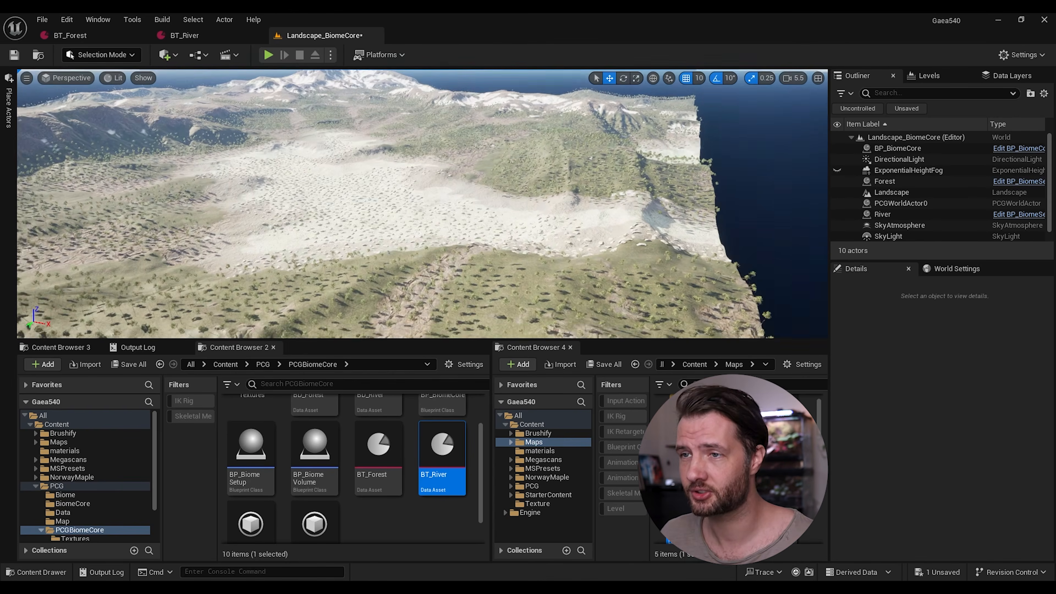
right_click_drag(317, 189, 317, 185)
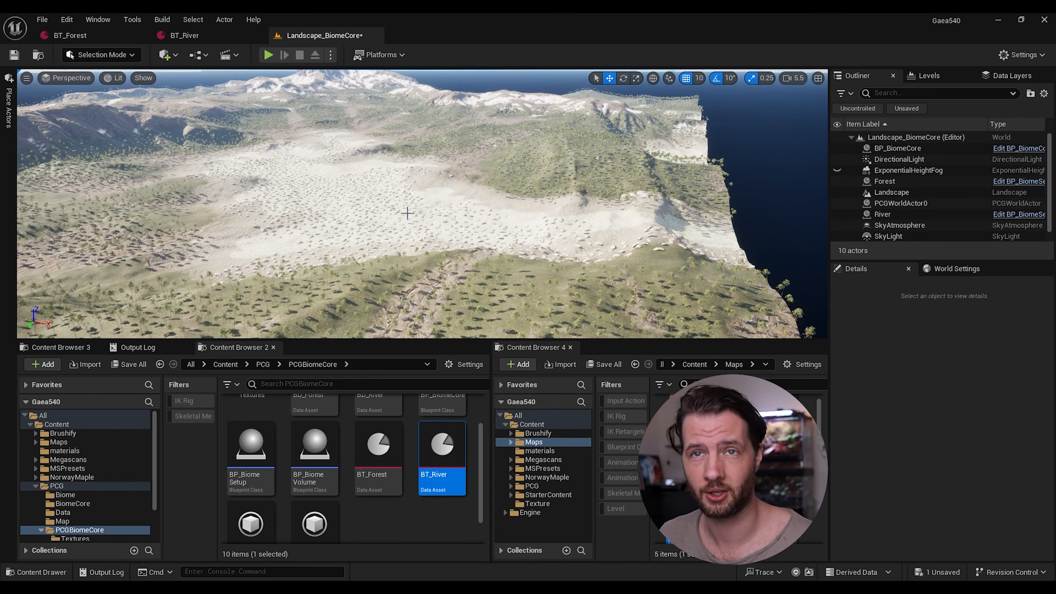
- Place a Plane actor in the level and reset its location to the world origin
left_click(9, 107)
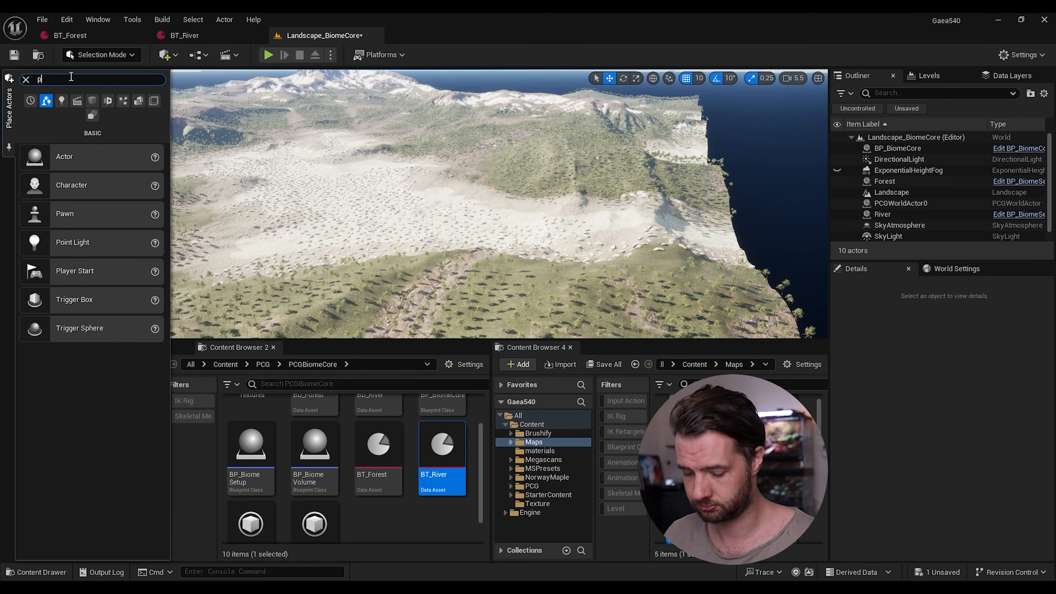
left_click_drag(65, 104, 376, 206)
scroll(1004, 391, "up", 2)
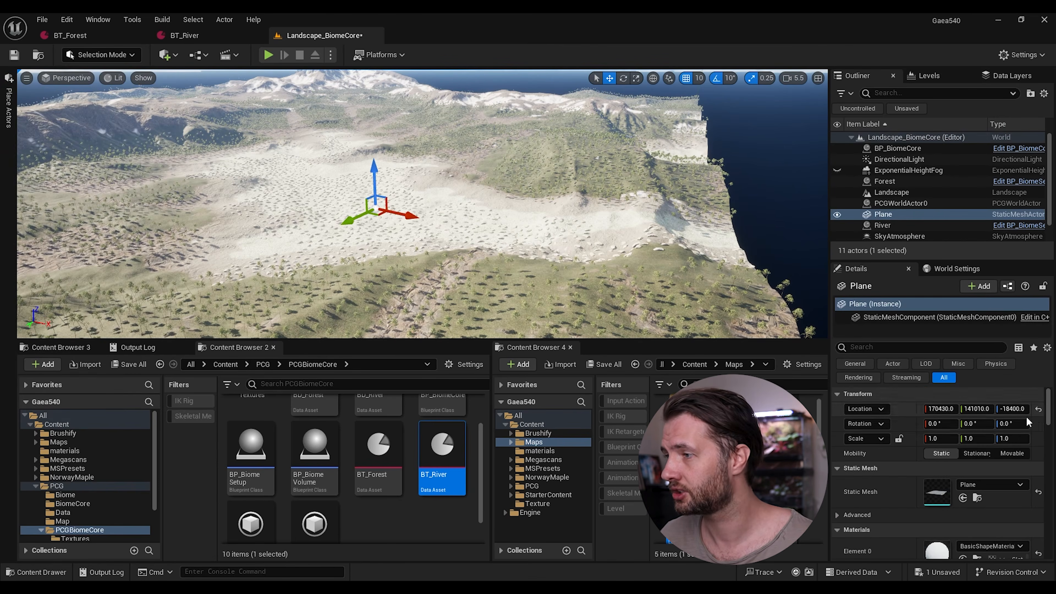
left_click(1038, 409)
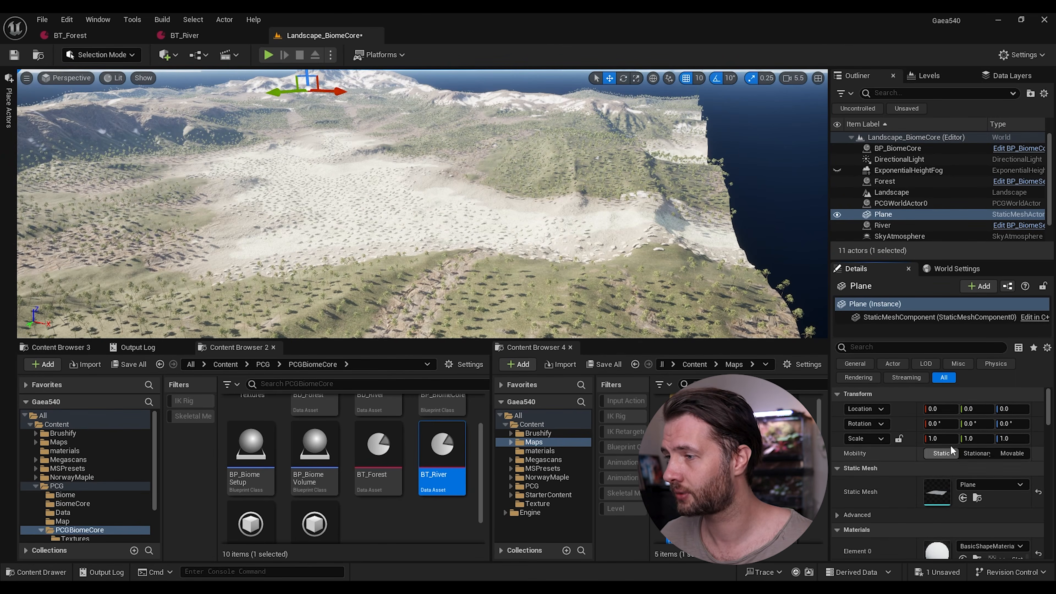
- Scale the plane to 5000 in X and Y and lower it to a Z location of about -17610
left_click(940, 439)
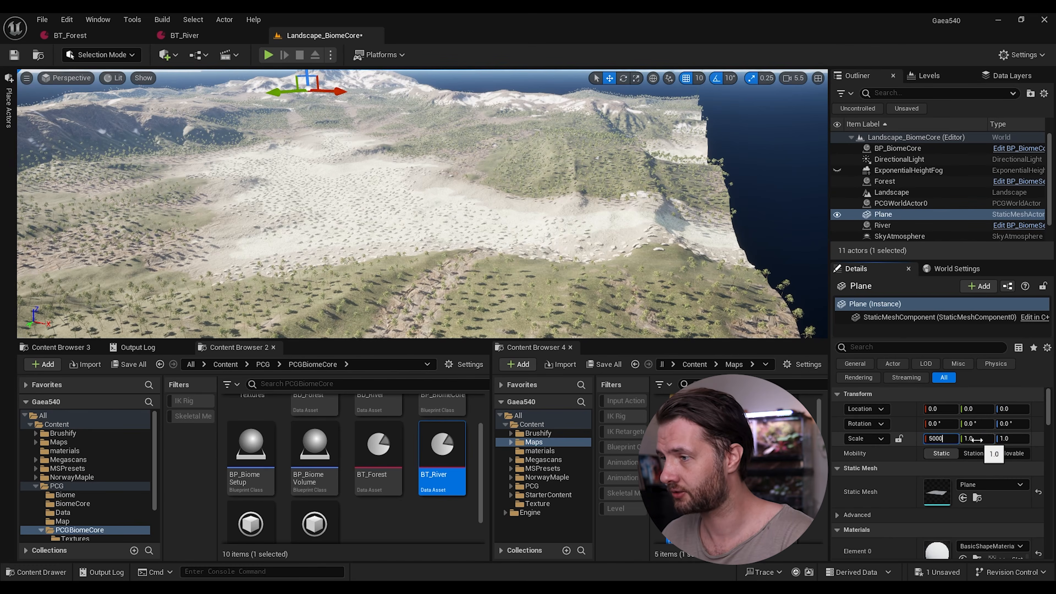
key("Return")
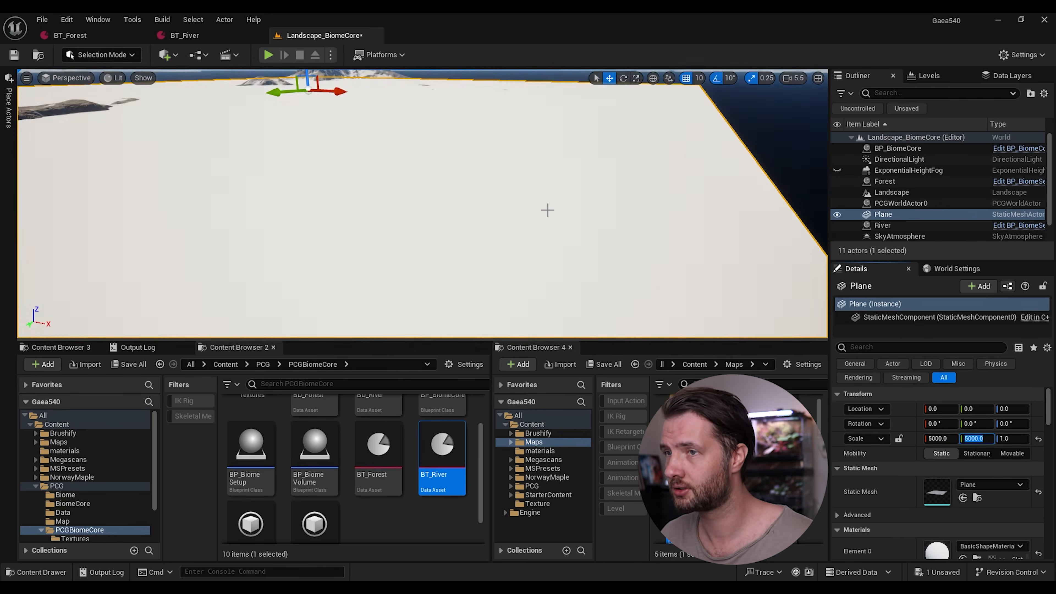
key("f")
left_click_drag(522, 113, 522, 137)
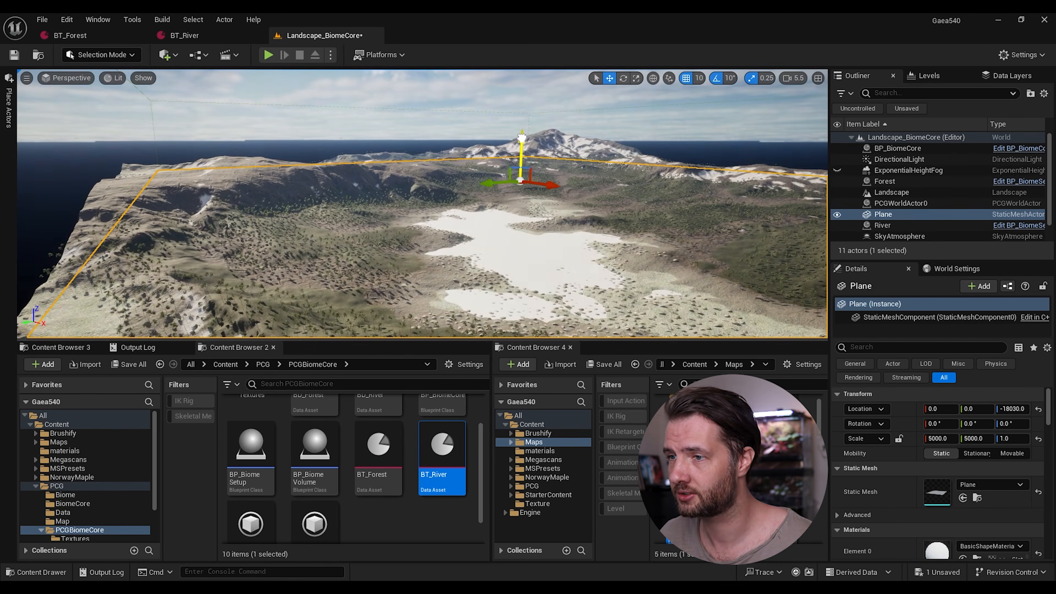
- Search the available materials for water and assign WaterCausticsPreview_Texture to the plane's Element 0 material slot
scroll(965, 443, "down", 5)
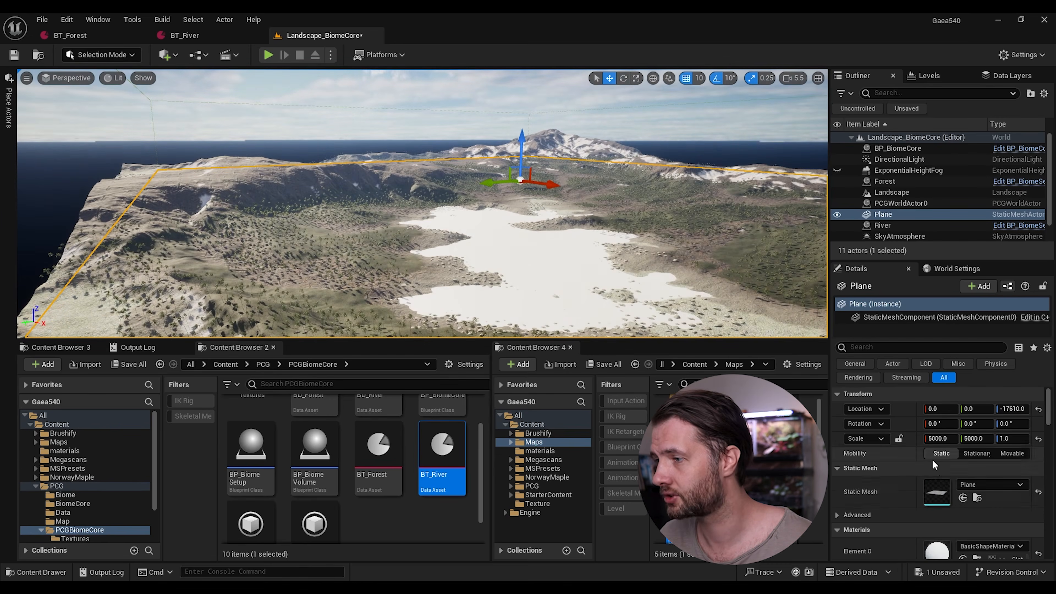
left_click(989, 423)
type("water")
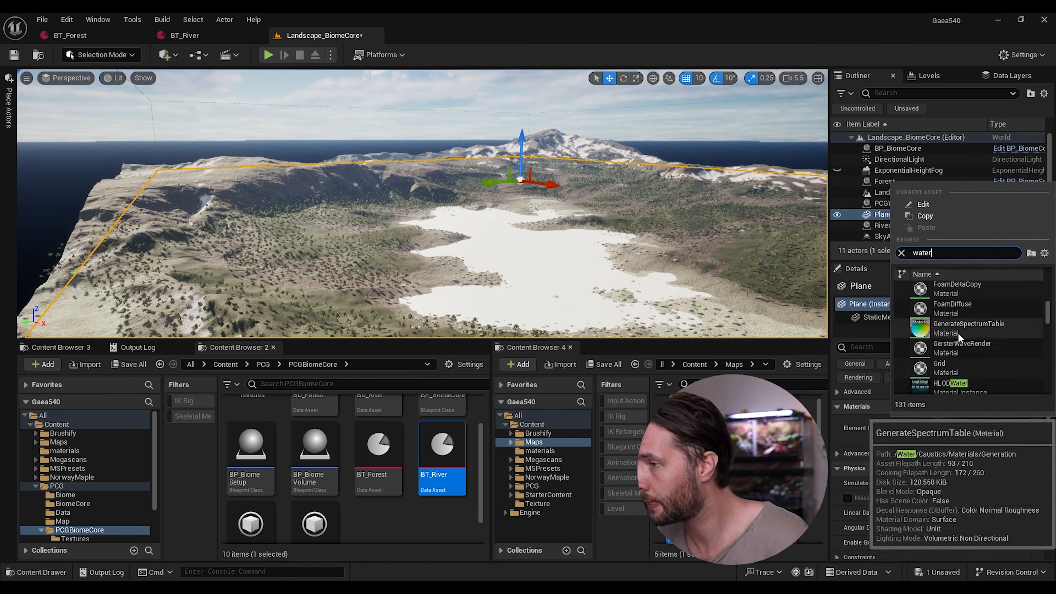
scroll(958, 341, "down", 10)
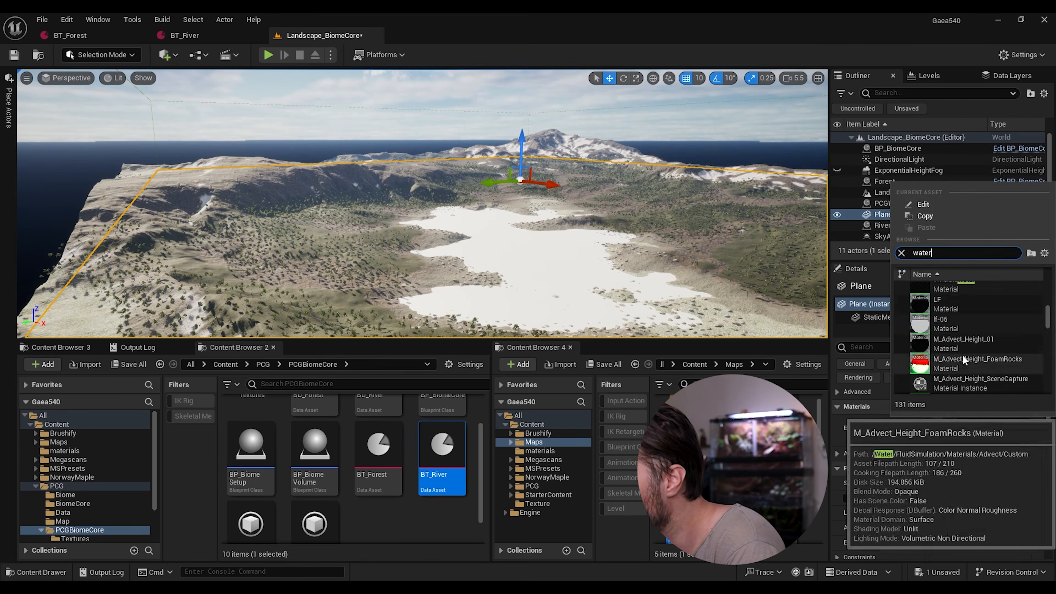
scroll(962, 355, "down", 5)
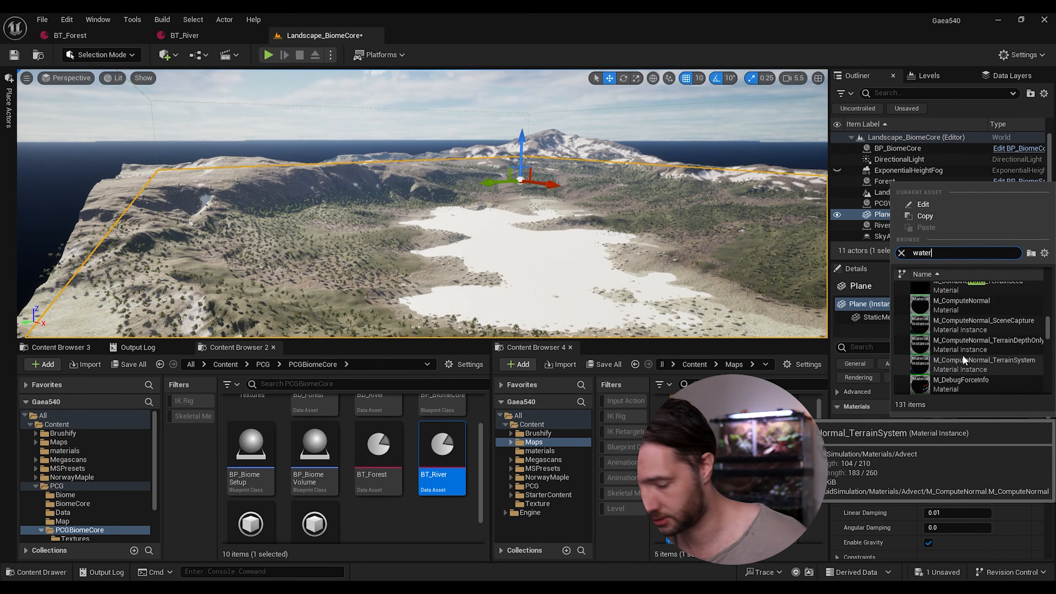
type("cas")
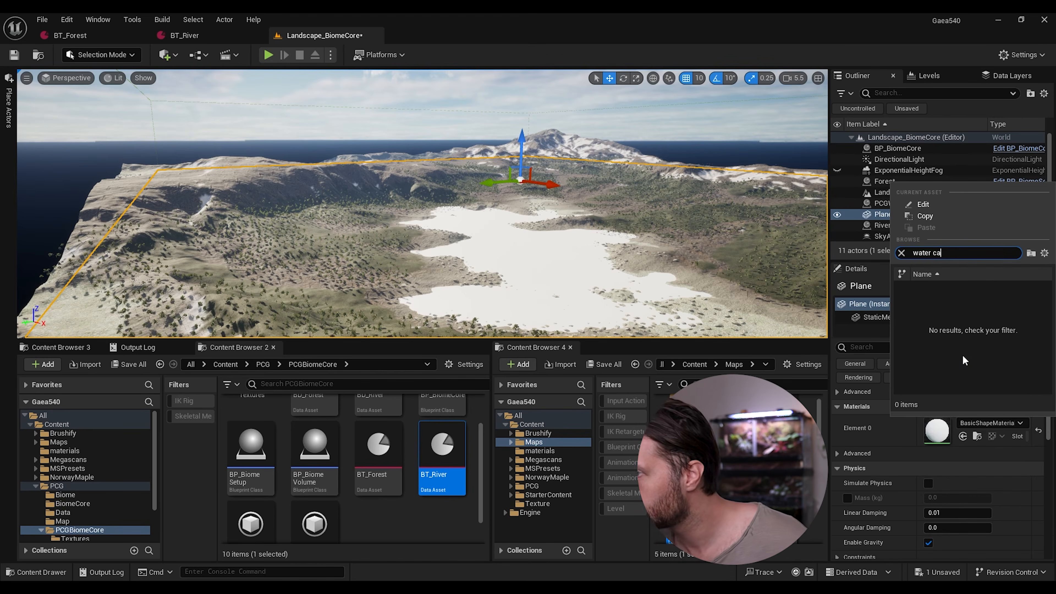
key("BackSpace")
type("ou")
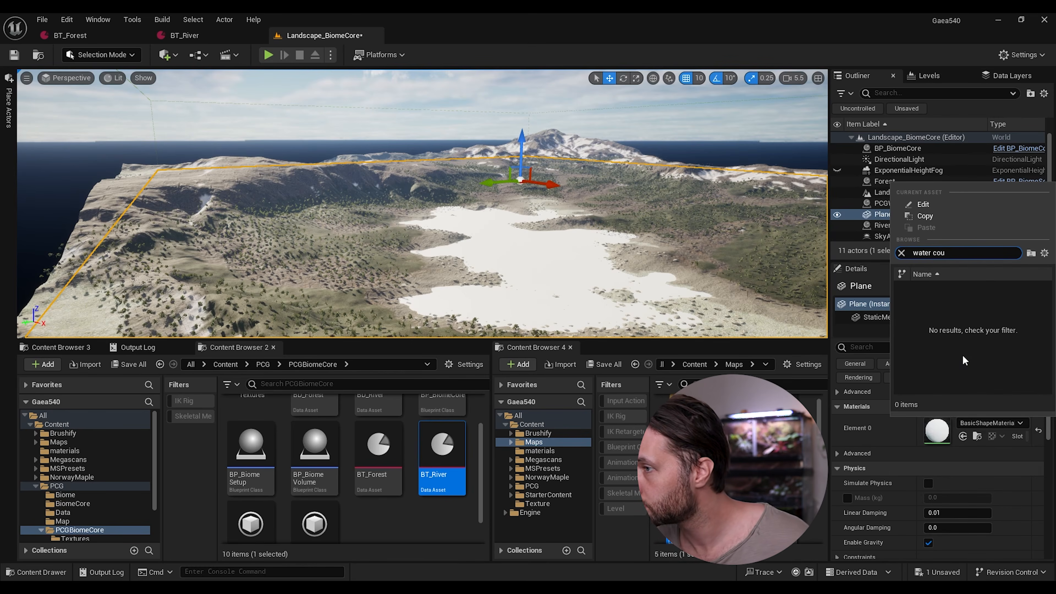
key("BackSpace")
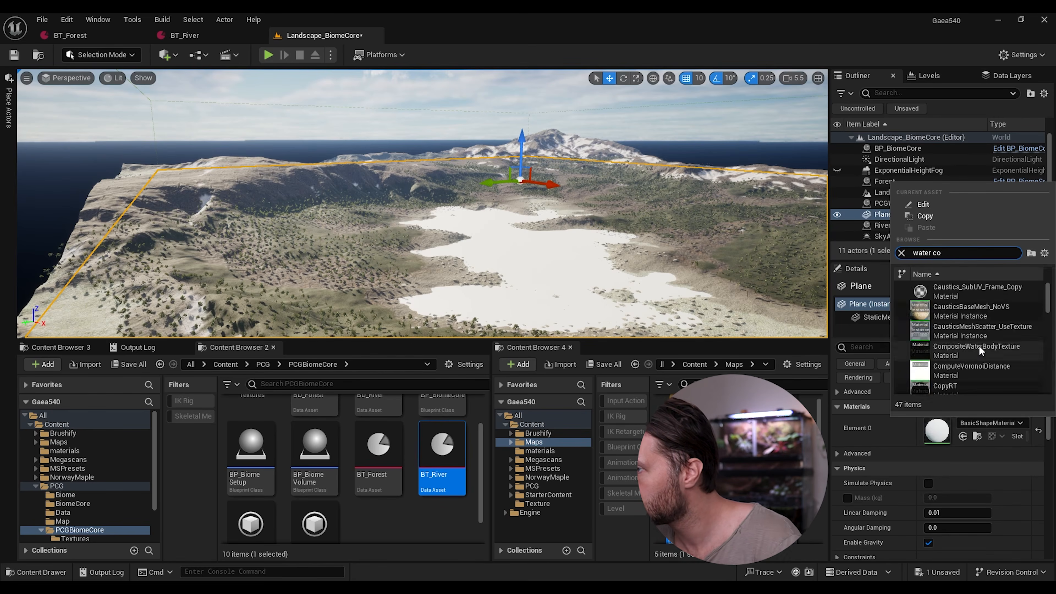
scroll(981, 343, "down", 5)
scroll(982, 341, "down", 6)
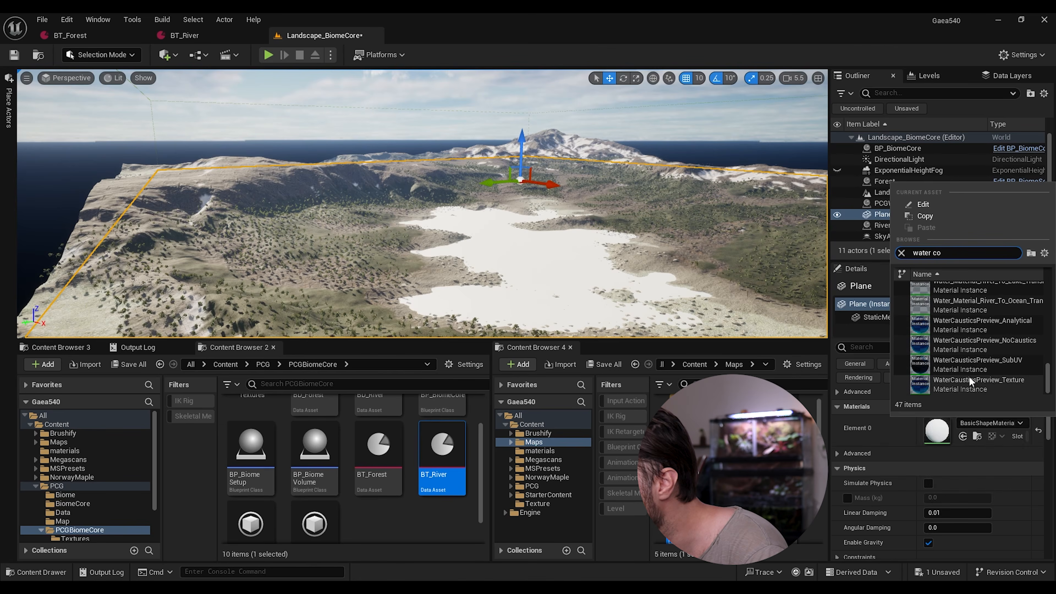
left_click(968, 382)
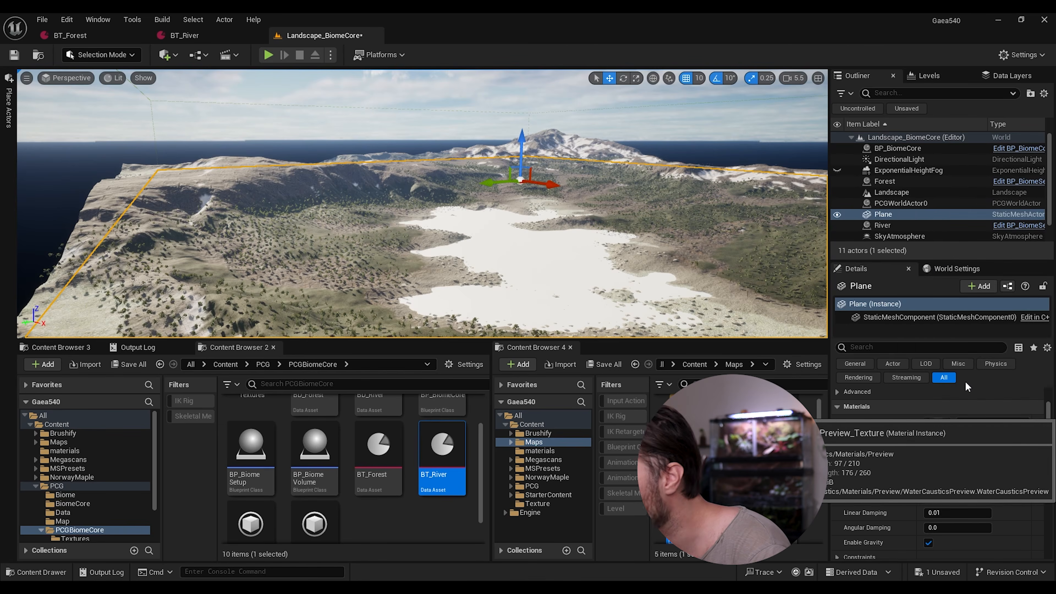
- Raise the water plane slightly along Z so the lake reaches a little farther up the river banks
key("w")
right_click_drag(498, 254, 487, 221)
key("s")
middle_click(429, 240, "alt")
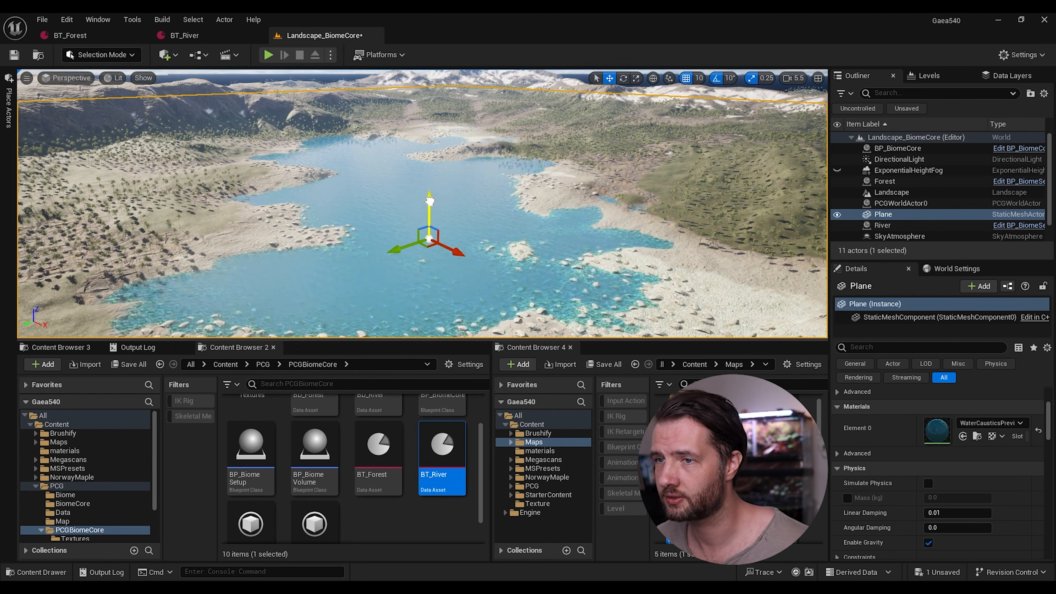
left_click_drag(431, 201, 431, 200)
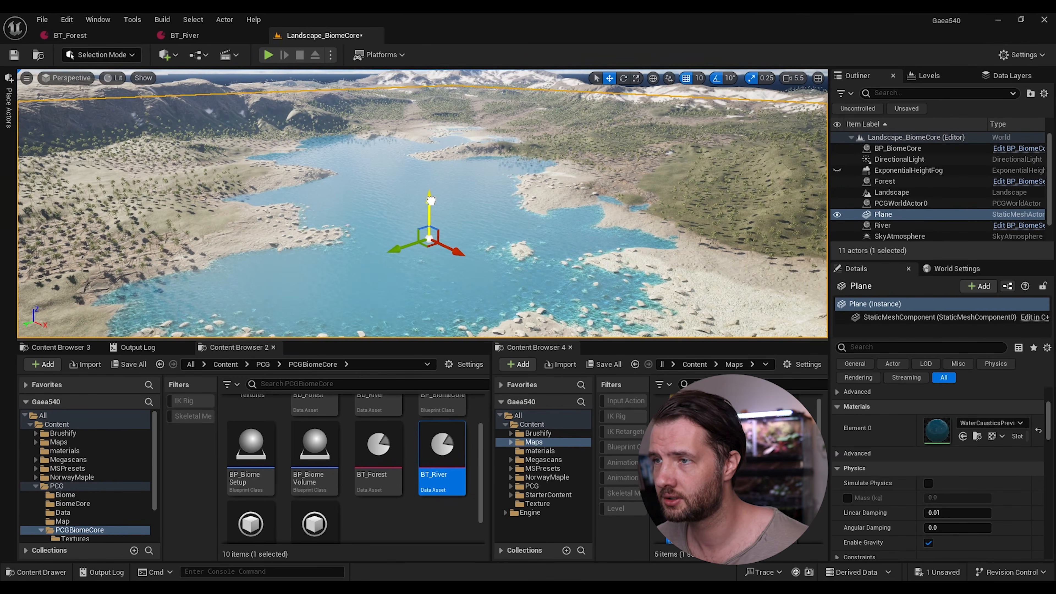
- Deselect the plane and fly down close to the lake surface to inspect the water, rocks and shoreline
key("w")
right_click_drag(458, 210, 497, 185)
key("Escape")
scroll(495, 188, "down", 5)
key("q")
right_click_drag(451, 228, 472, 221)
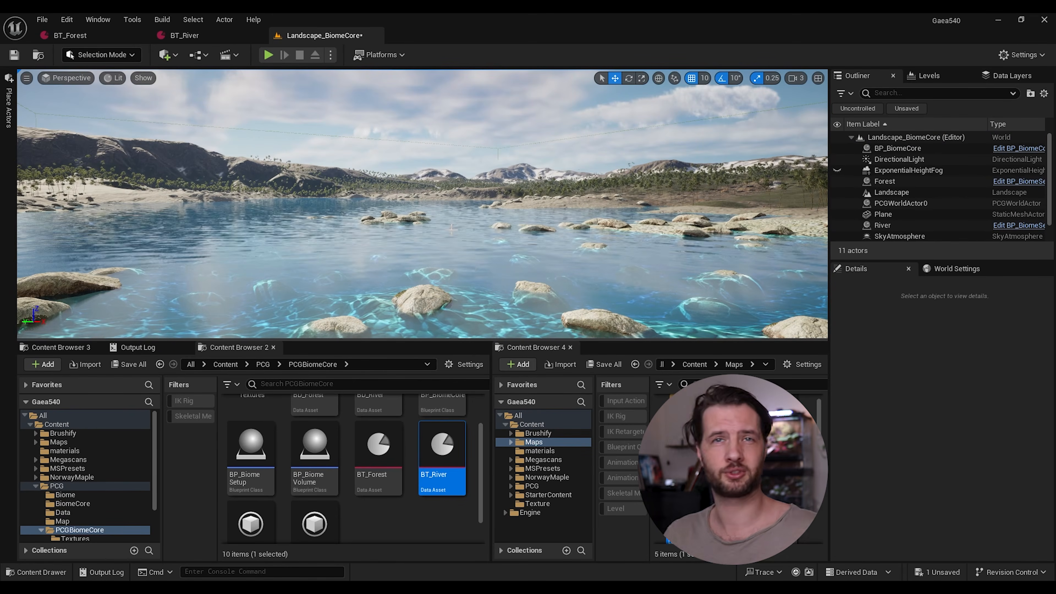